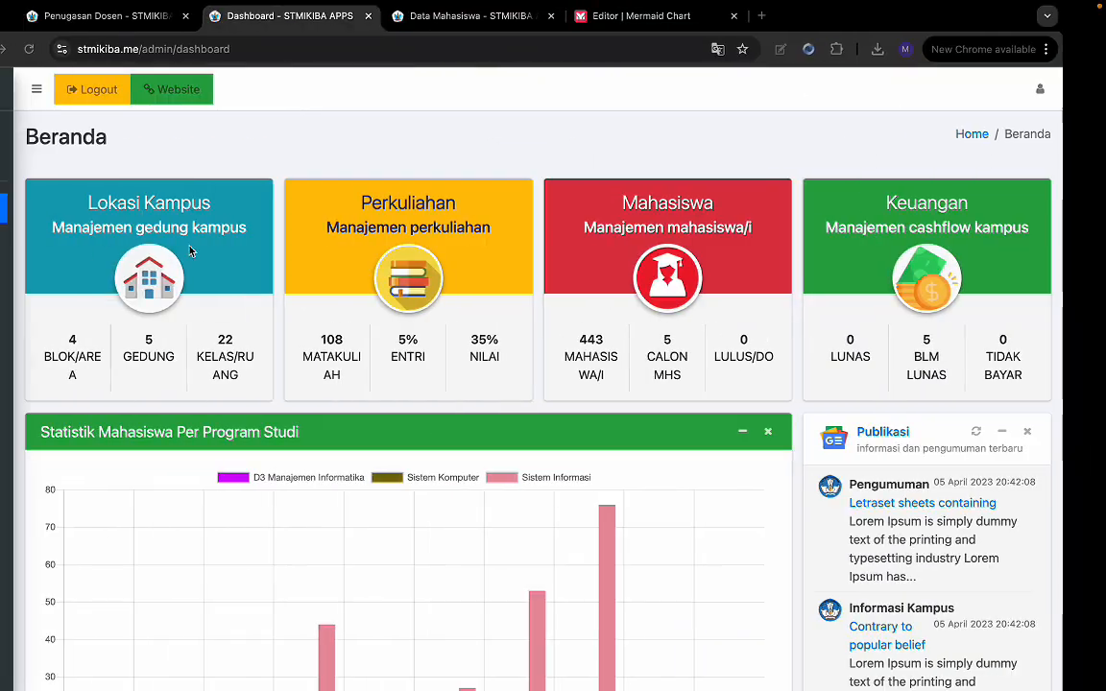
- Open the general settings page and review its image settings, including Logo and LOGO HEADER CETAK, and the institution fields
mouse_move(55, 469)
scroll(80, 559, "down", 1)
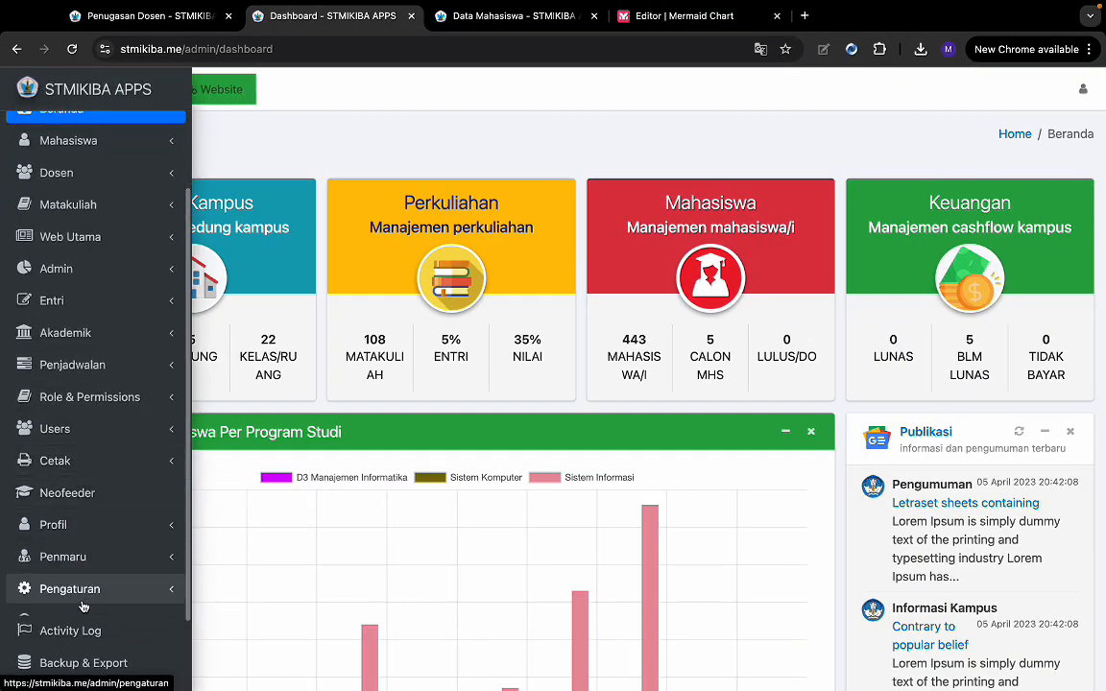
left_click(81, 590)
left_click(86, 630)
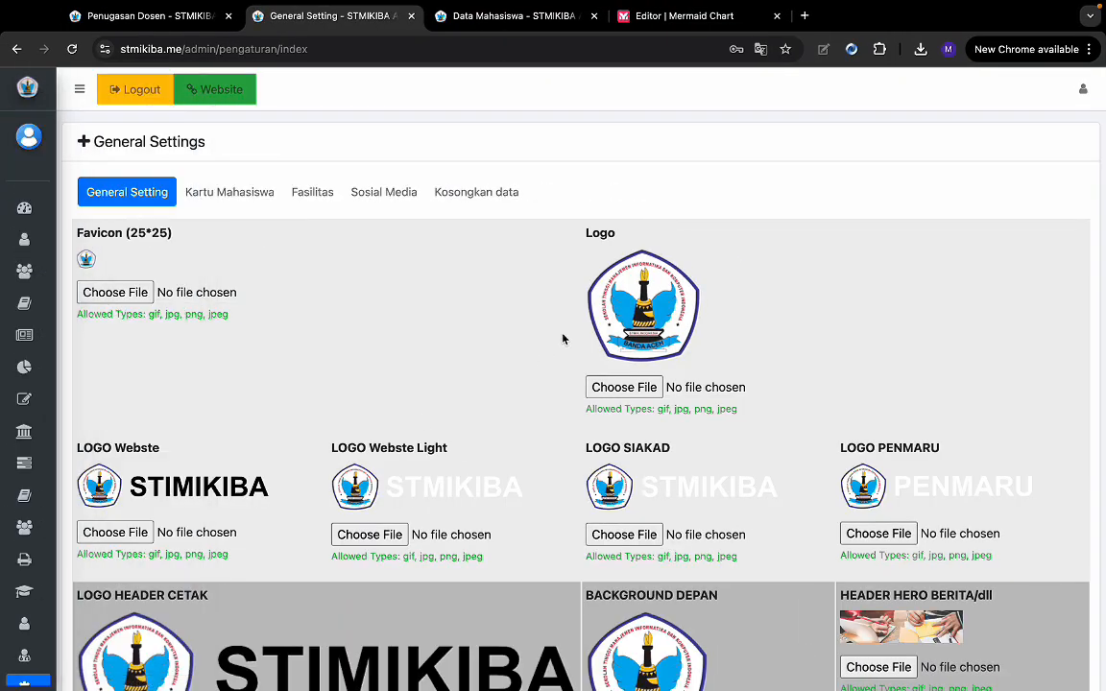
left_click_drag(584, 235, 624, 234)
scroll(466, 349, "down", 1)
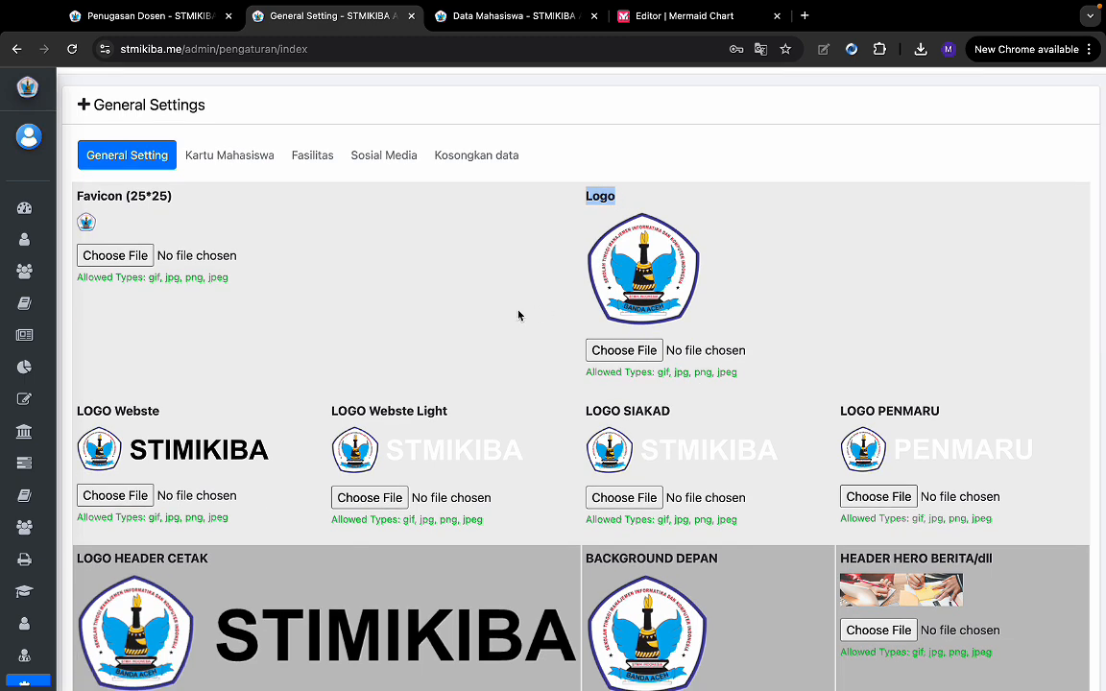
scroll(158, 429, "down", 3)
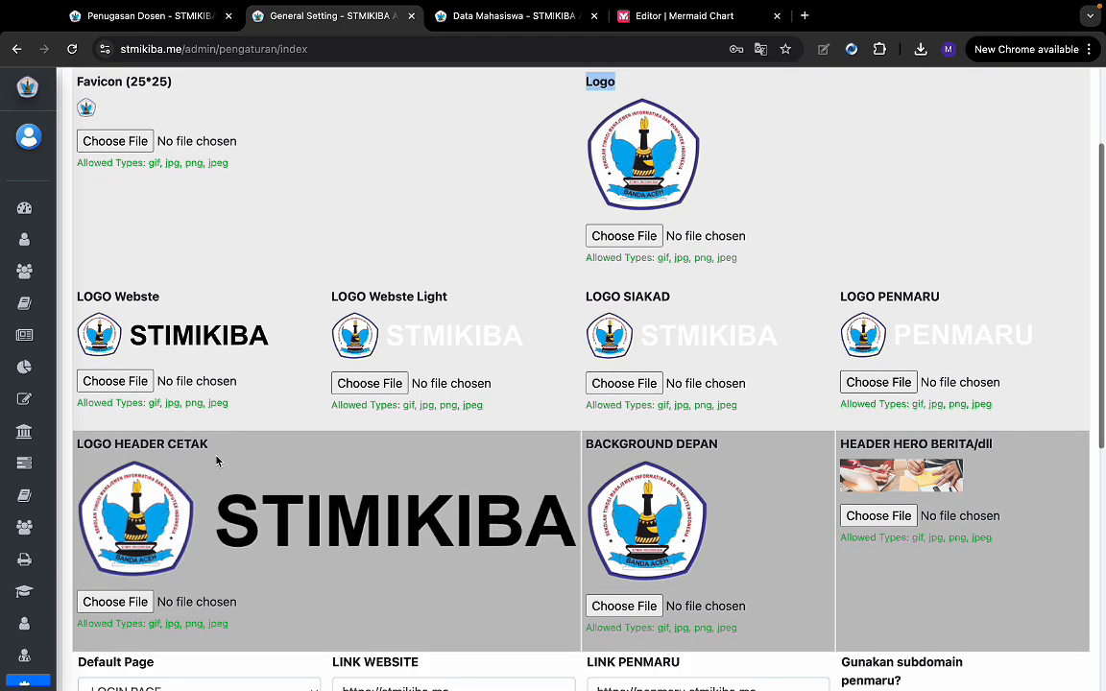
left_click_drag(211, 444, 72, 447)
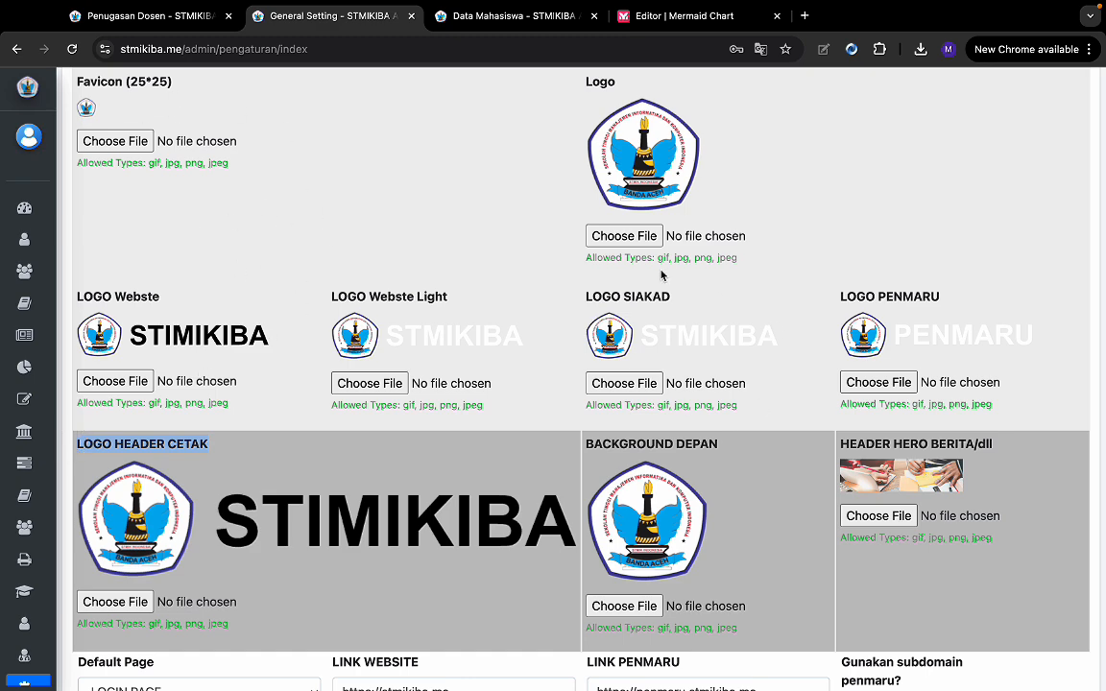
scroll(557, 355, "down", 5)
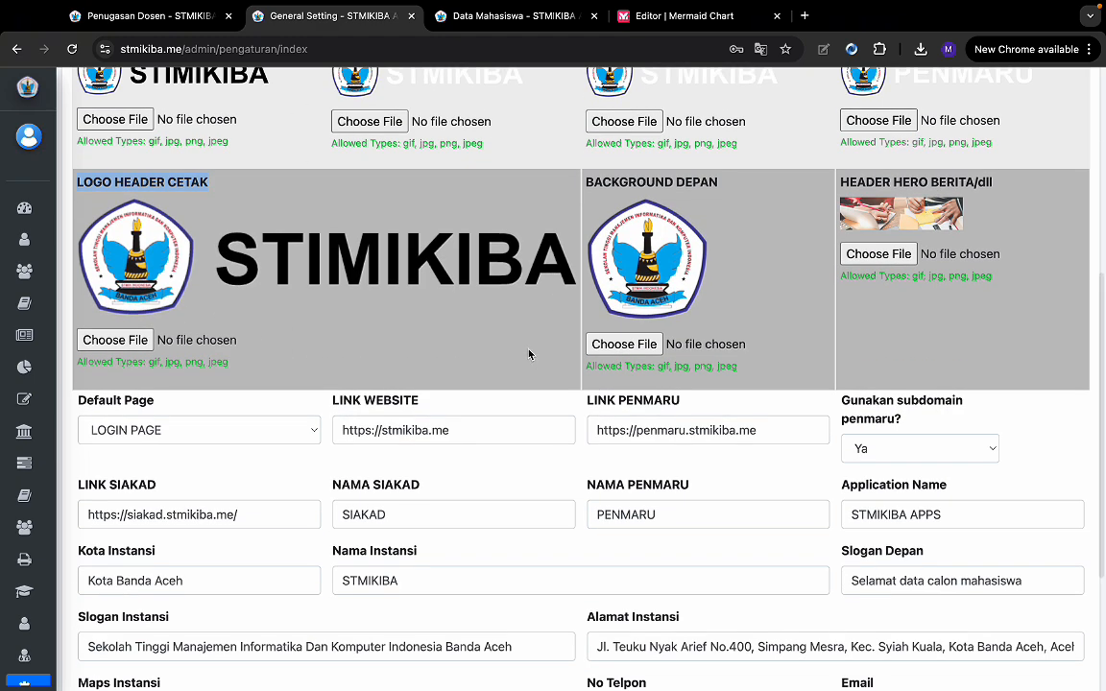
- Switch to the Numbers checklist and go through the steps Pendataan Tahun Ajar, Tahun Penmaru and Tahun Akademik
key("ctrl+Right")
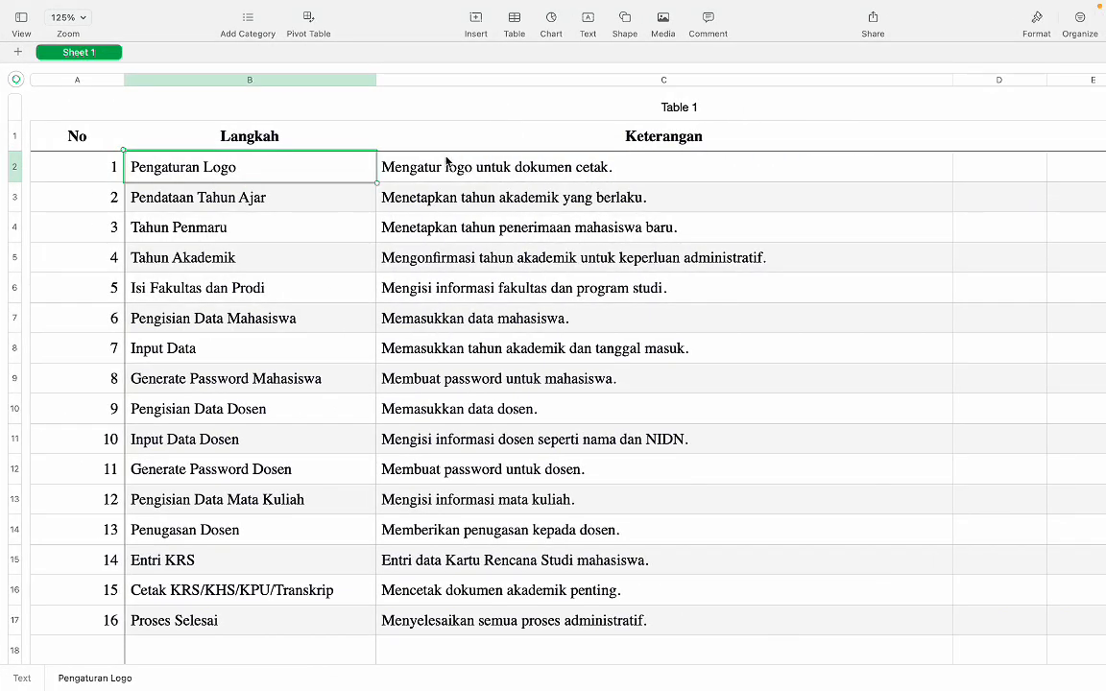
key("ctrl+Left")
key("ctrl+Right")
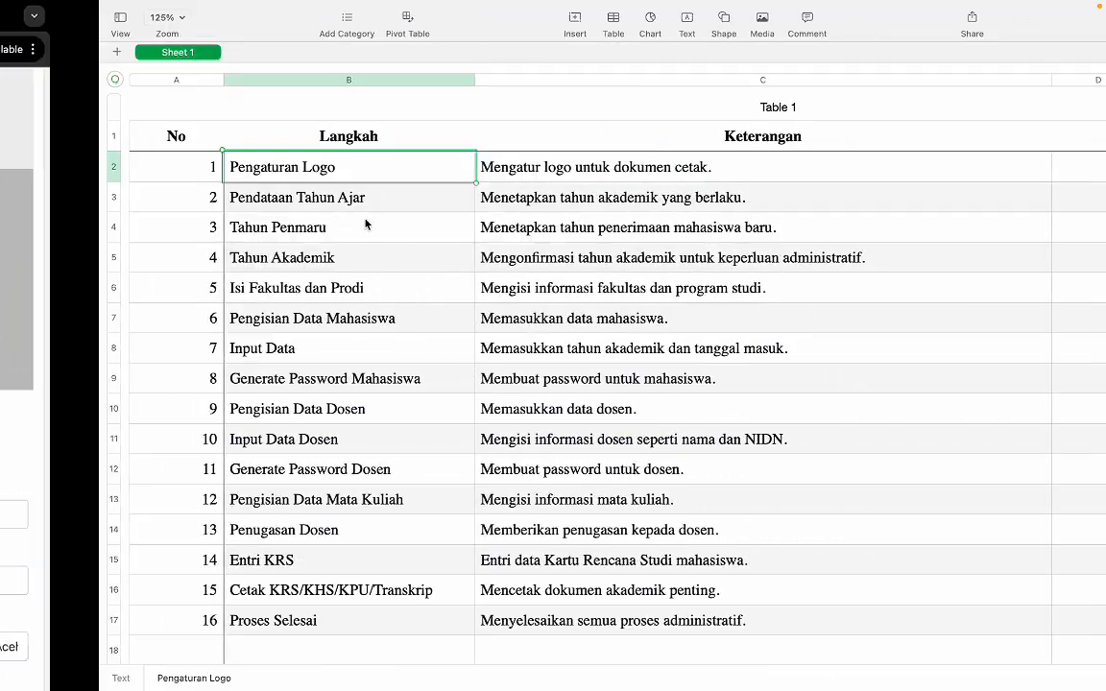
left_click(271, 202)
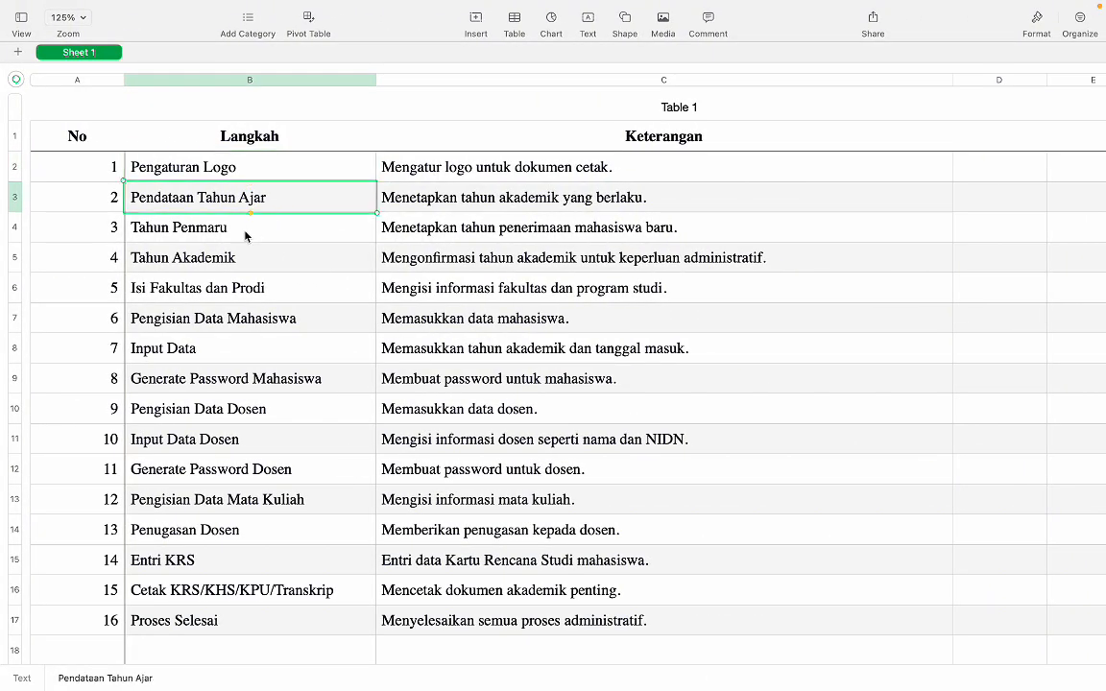
left_click(181, 232)
left_click(182, 260)
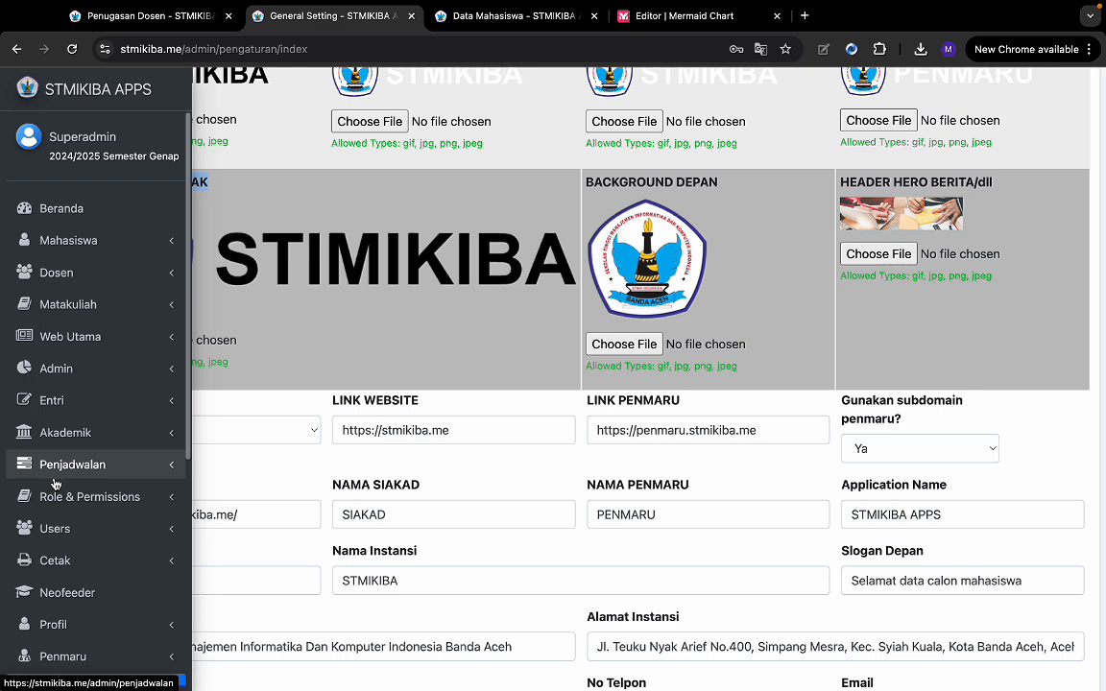
- Return to the browser, open the Penmaru settings and examine the NIM and Tahun Ajaran columns and their entry fields
scroll(57, 470, "down", 5)
left_click(63, 380)
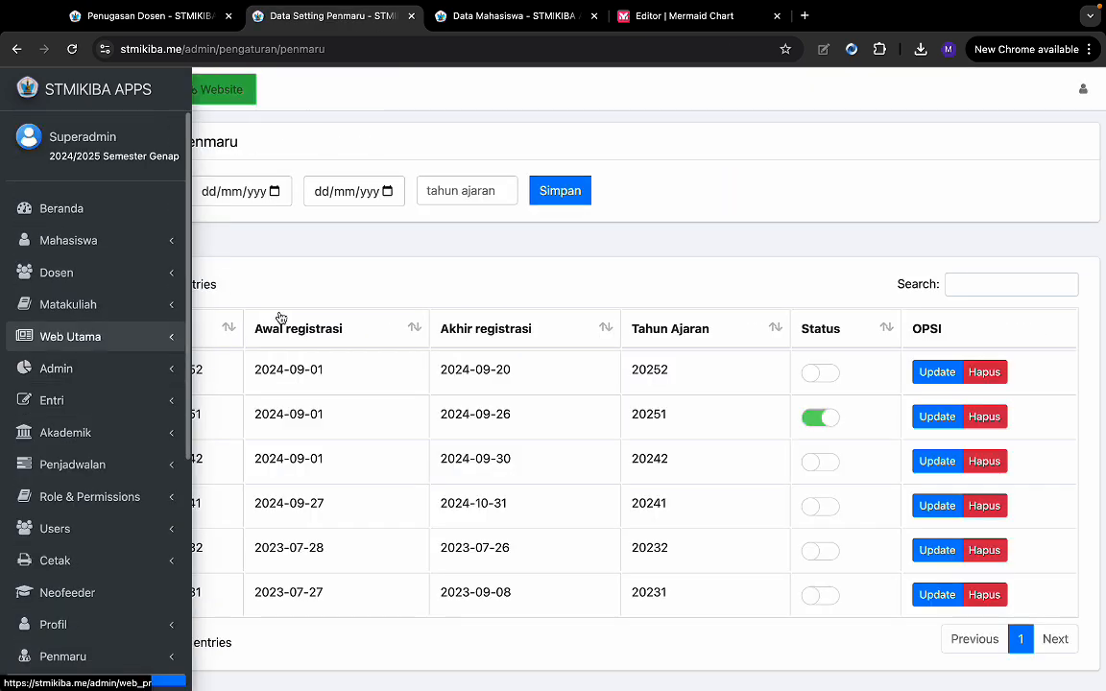
double_click(182, 373)
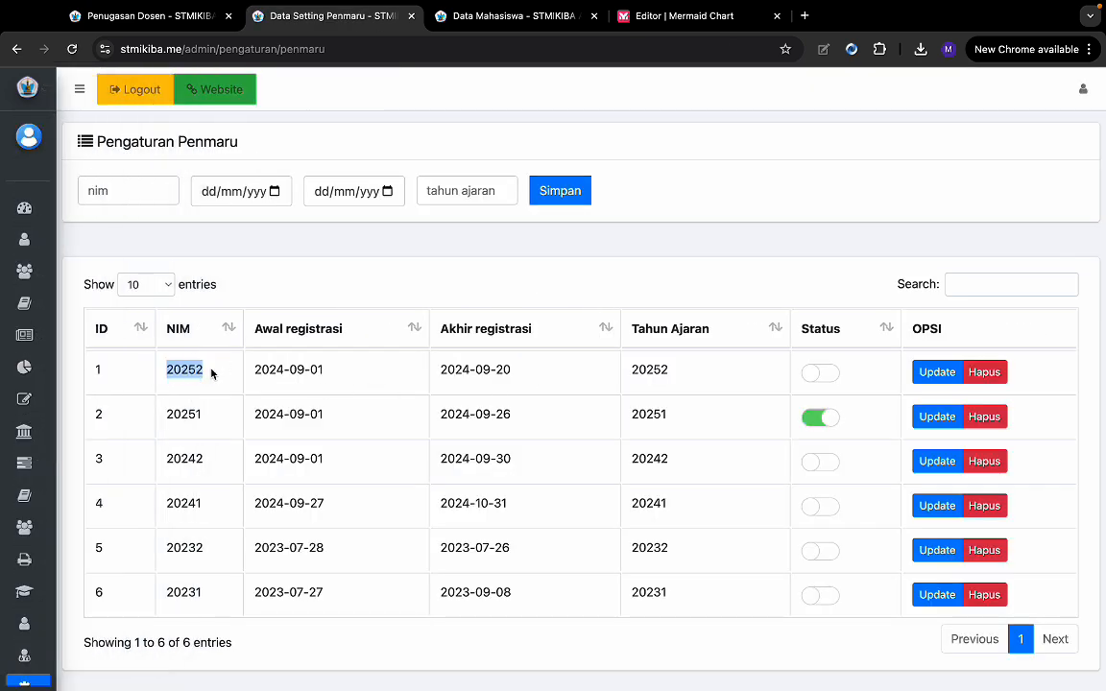
double_click(664, 369)
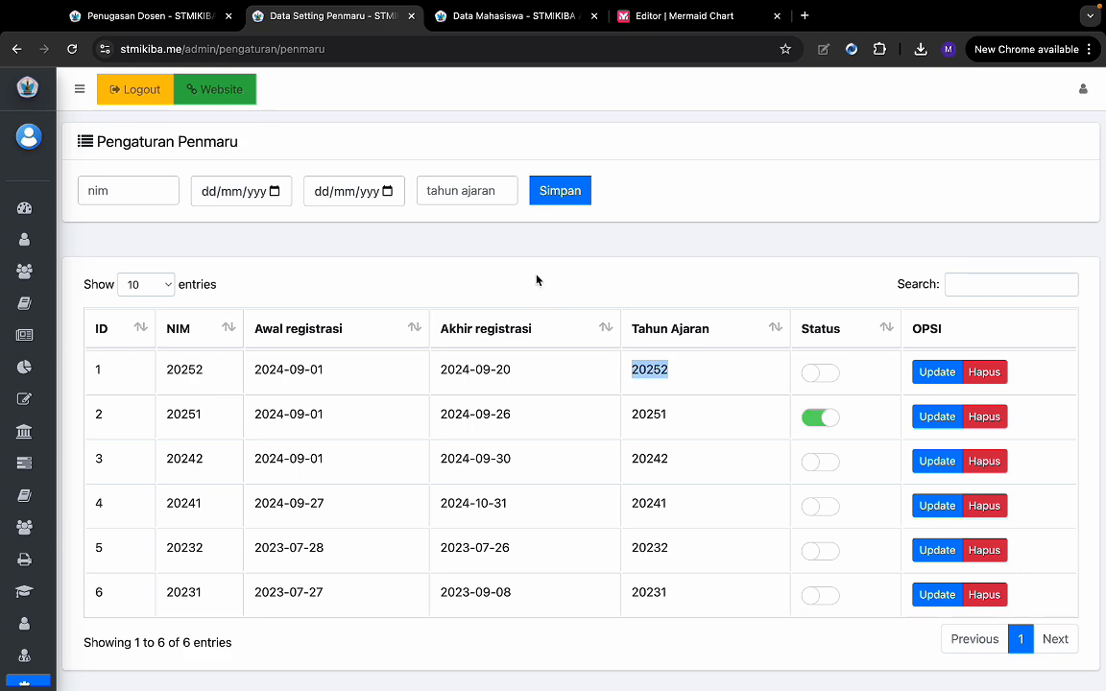
left_click(462, 194)
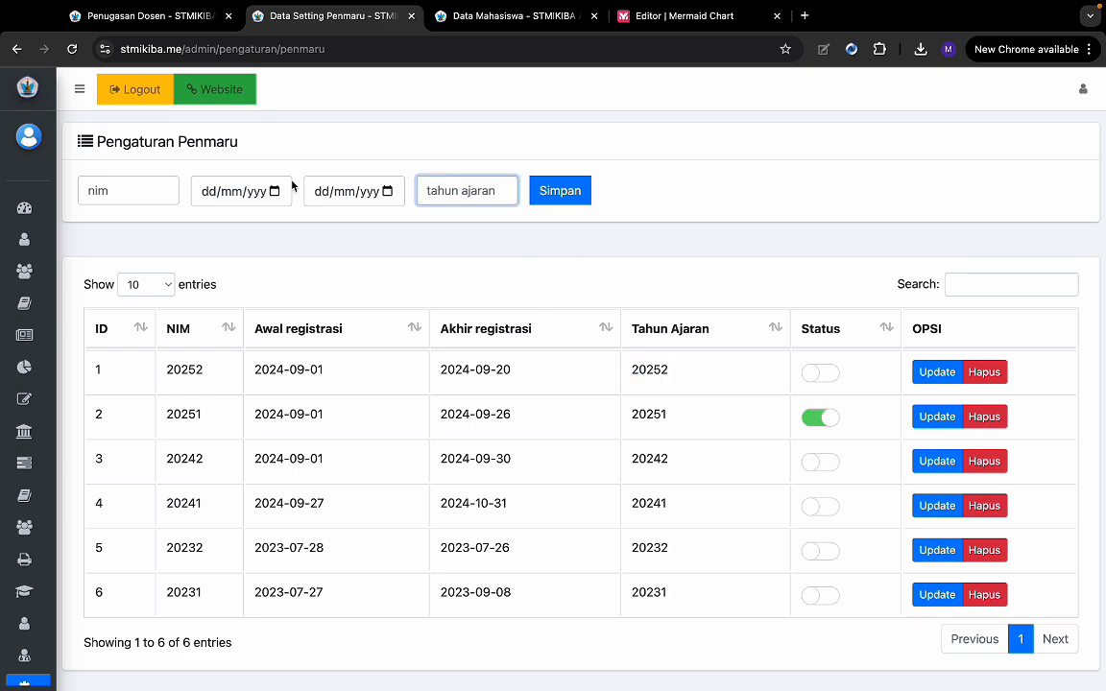
left_click(132, 194)
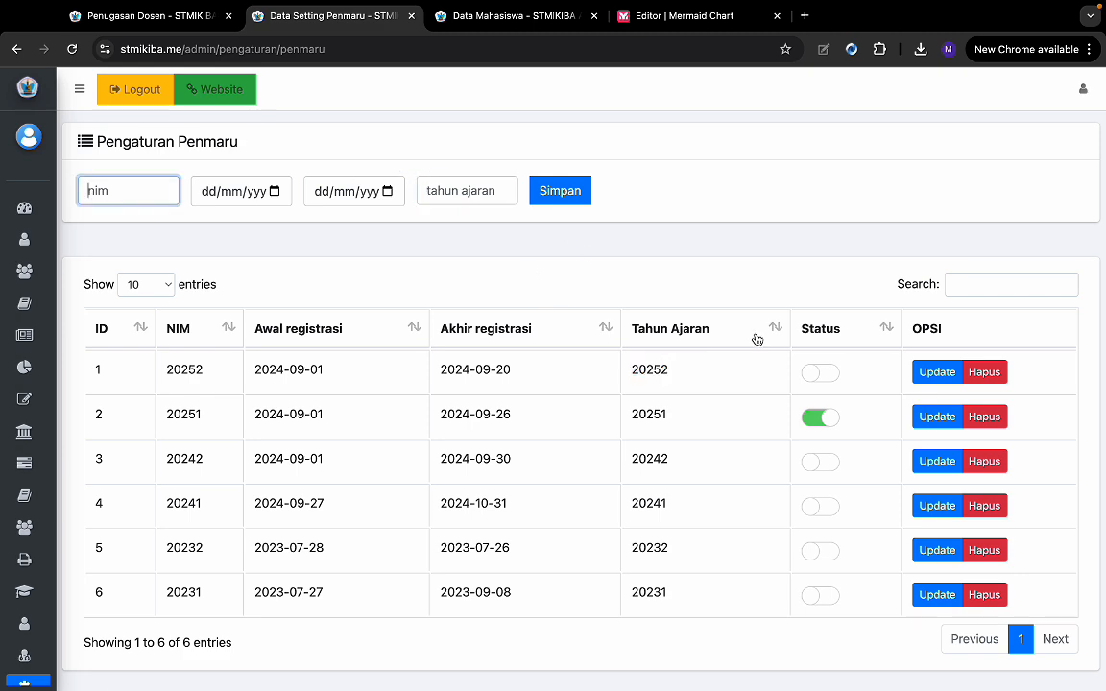
- Delete the Penmaru entries 20251, 20252, 20242 and 20241, confirming each removal
left_click(964, 407)
key("Return")
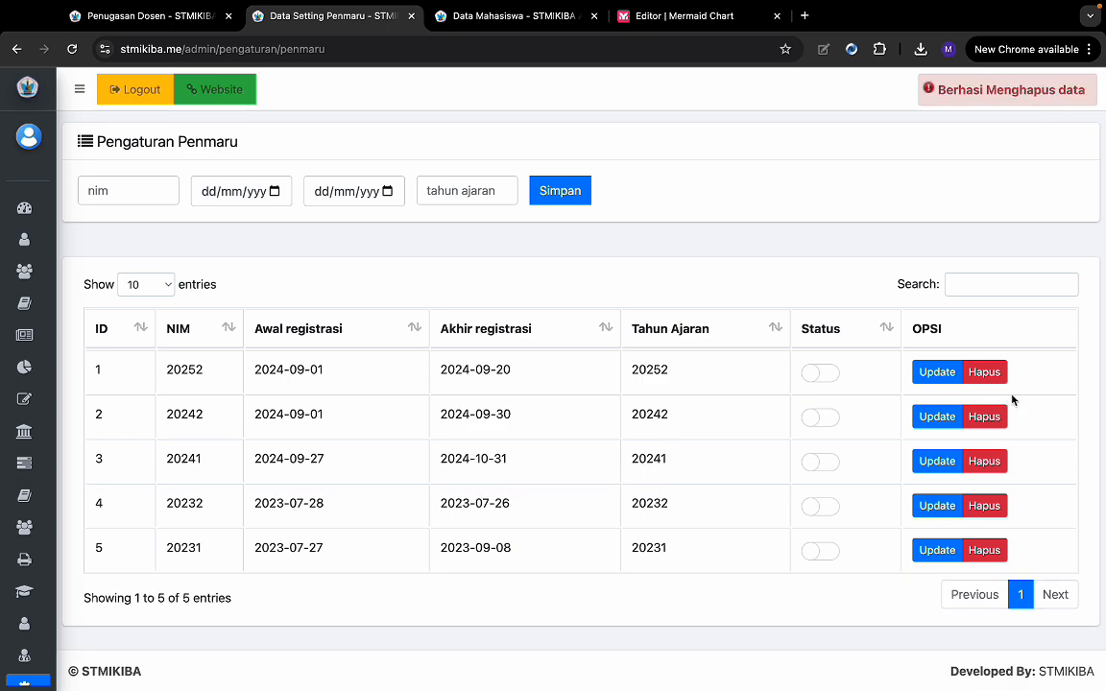
left_click(997, 380)
key("Return")
left_click(1000, 377)
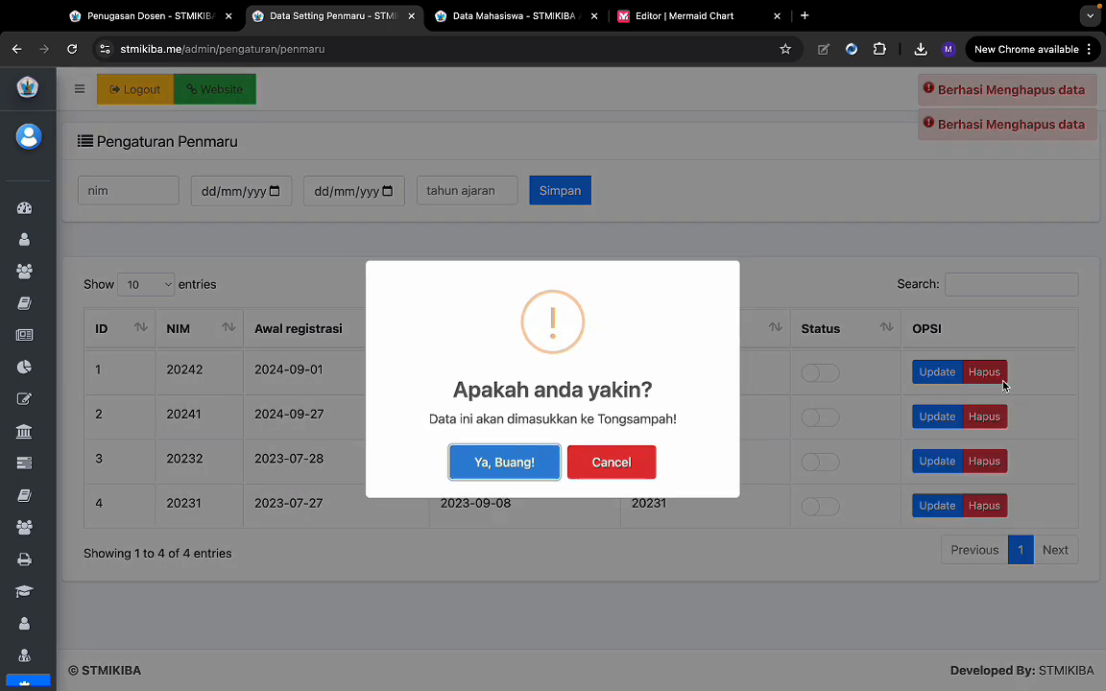
key("Return")
left_click(984, 374)
key("Return")
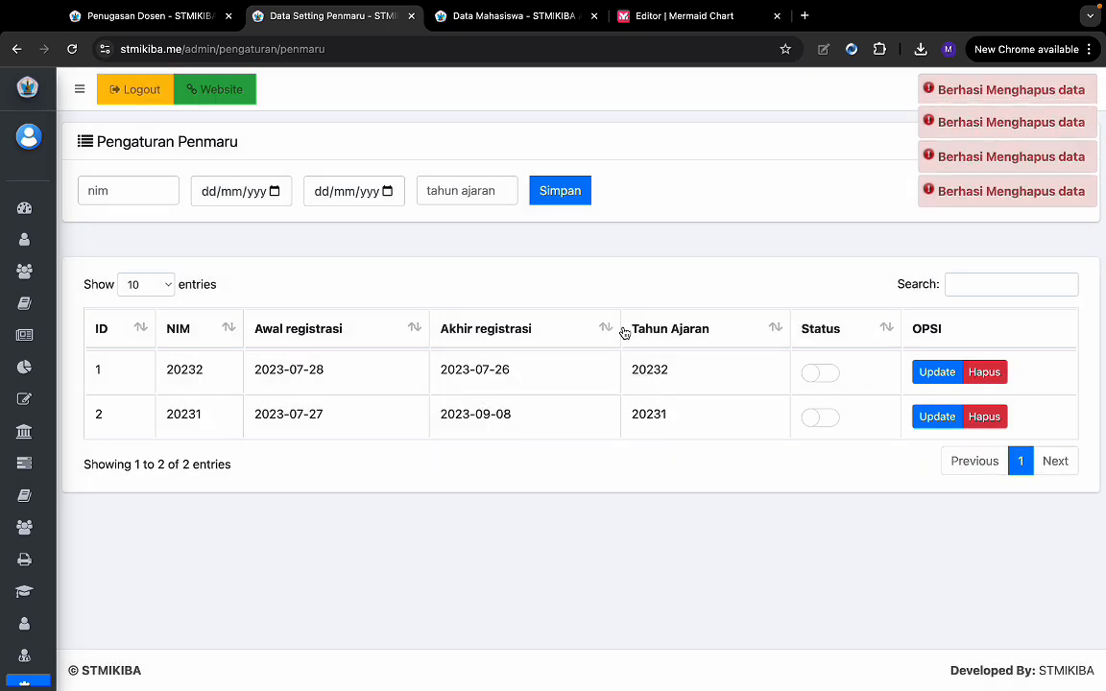
- Add and save a Penmaru entry with NIM and tahun ajaran 20241, registration running from 01/09/2024 to 27/09/2024
left_click(136, 192)
type("202")
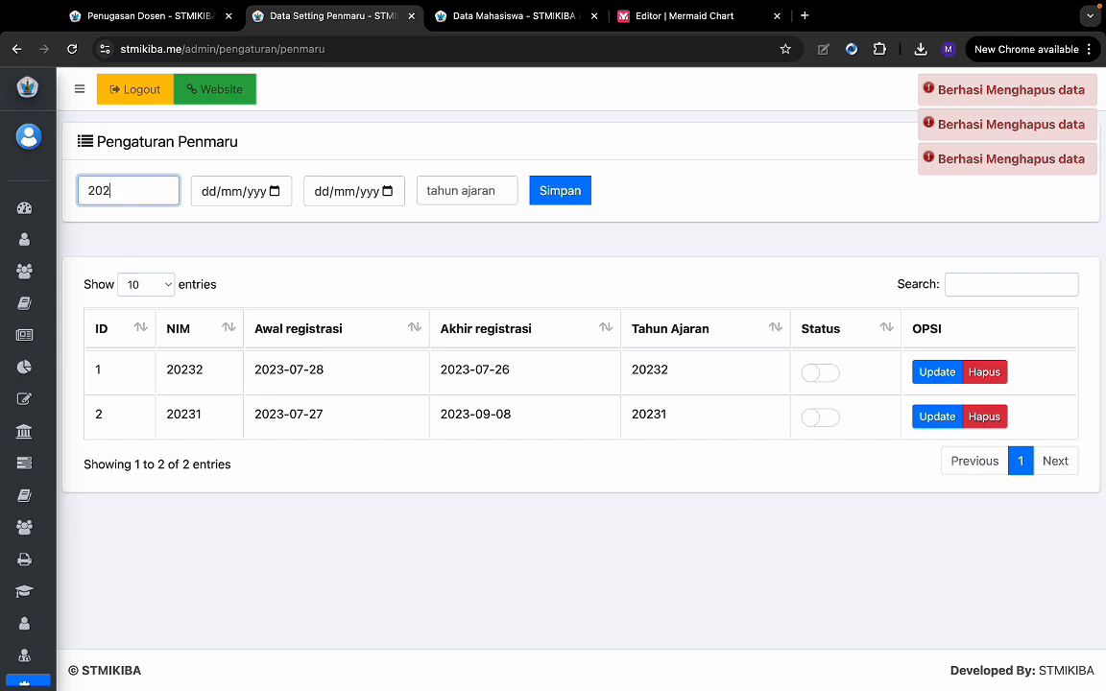
type("41")
key("ctrl+a")
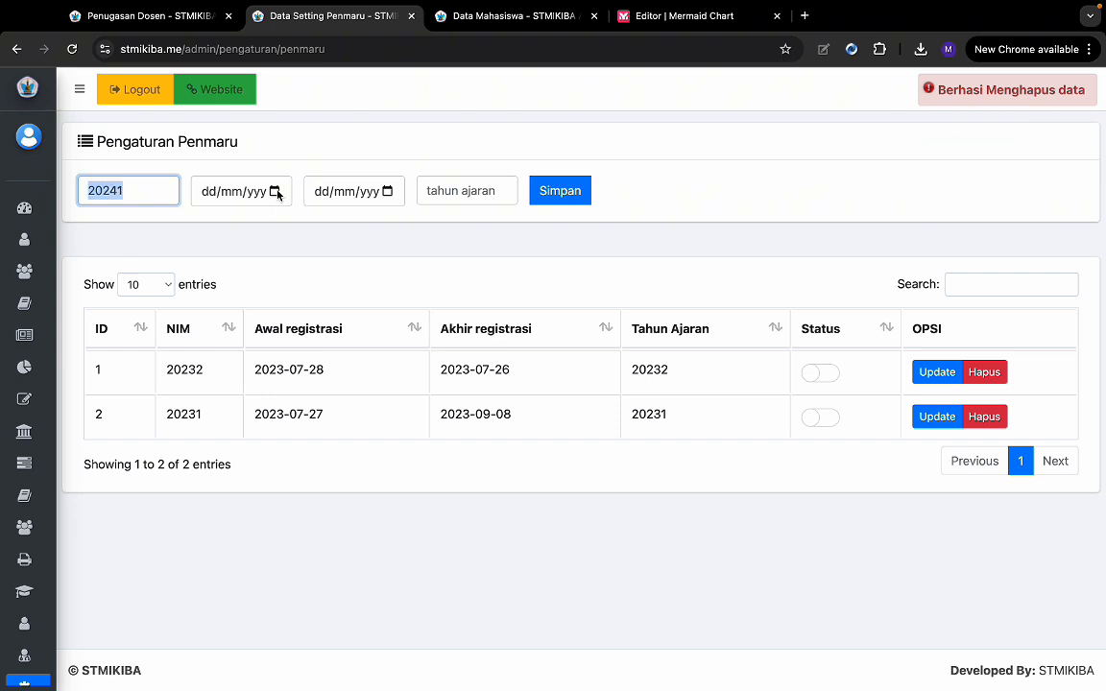
left_click(277, 192)
left_click(210, 274)
left_click(387, 191)
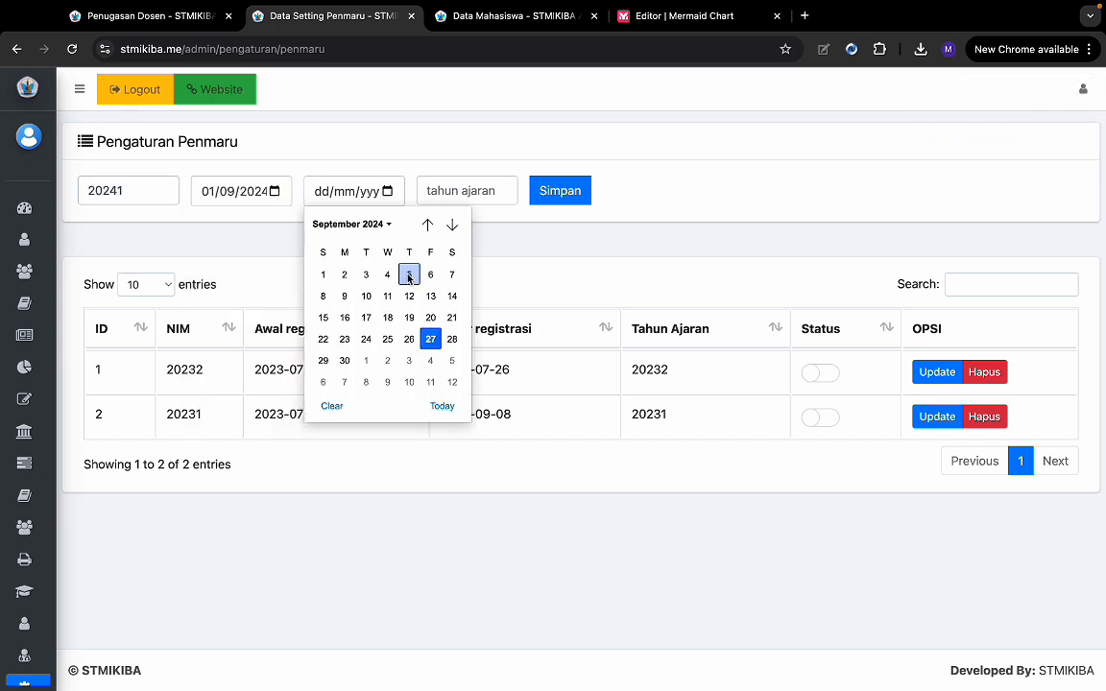
left_click(430, 338)
type("20241")
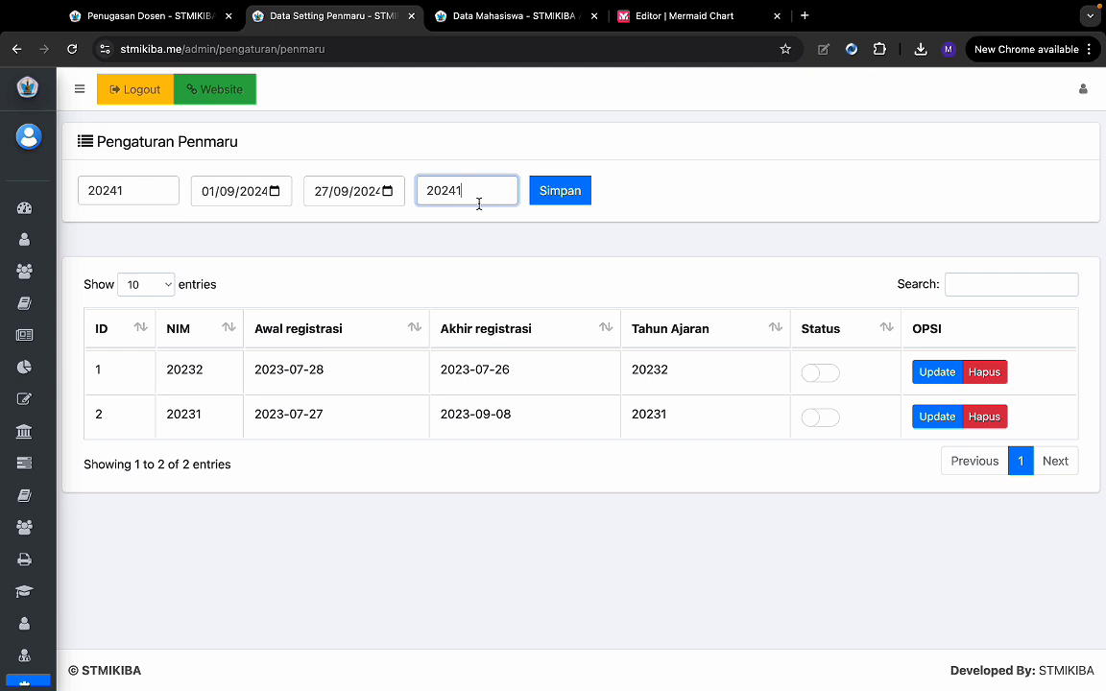
left_click(568, 194)
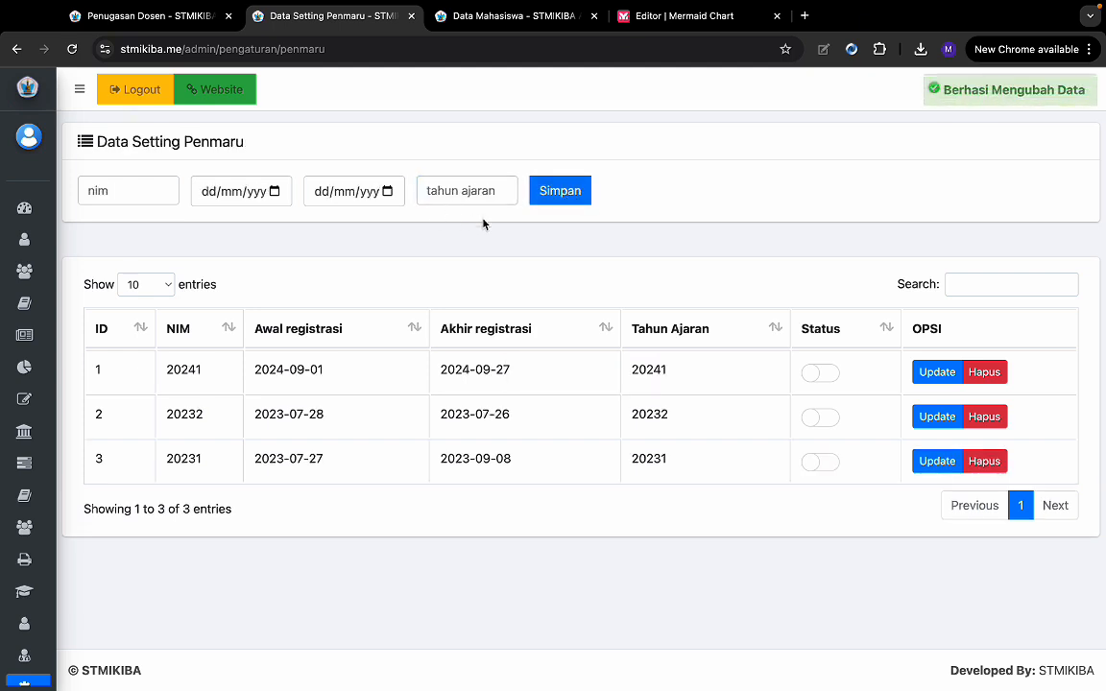
- Enter 20242 as both the NIM and the tahun ajaran of a new Penmaru entry
left_click_drag(168, 369, 213, 375)
key("ctrl+c")
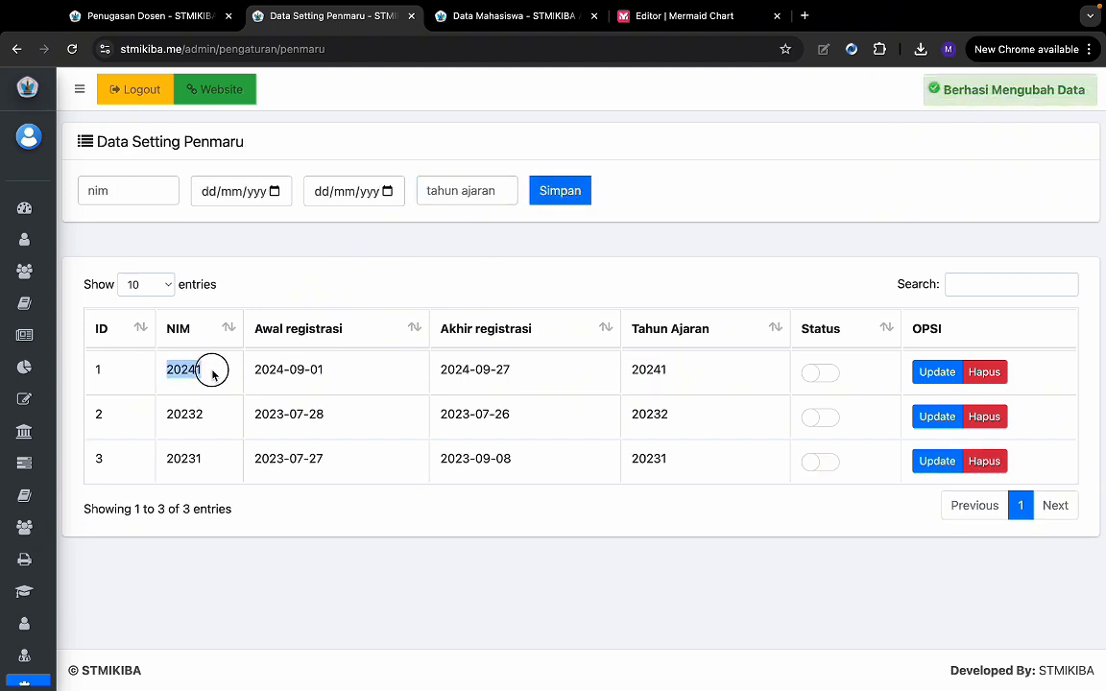
left_click(133, 189)
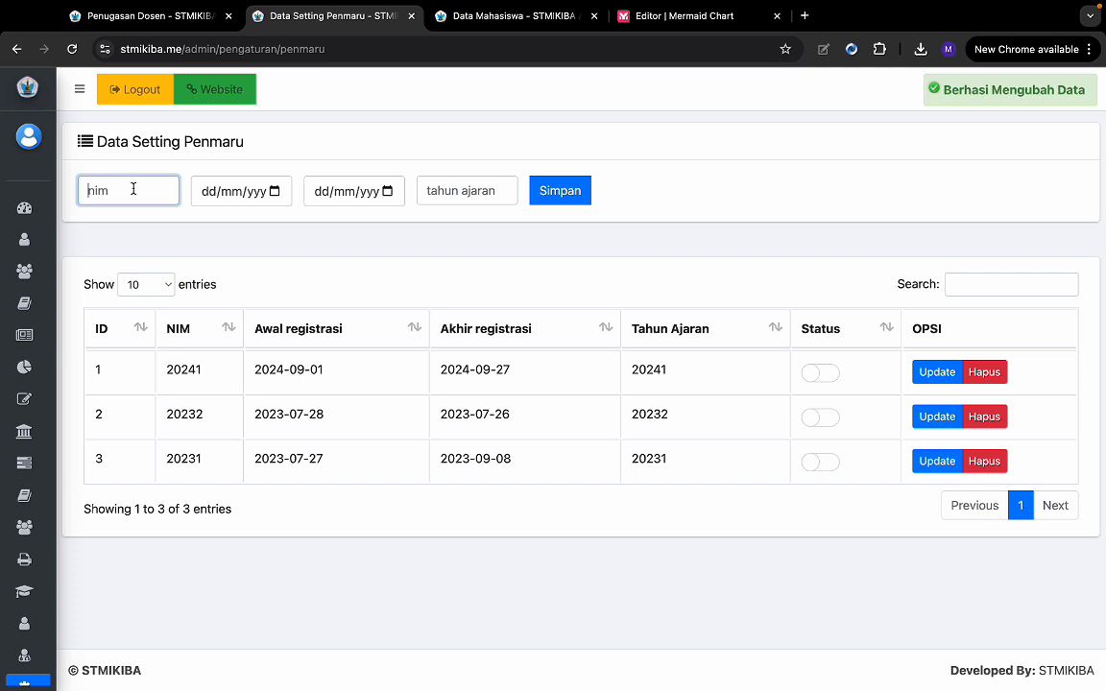
key("ctrl+v")
key("BackSpace")
type("2")
key("ctrl+a")
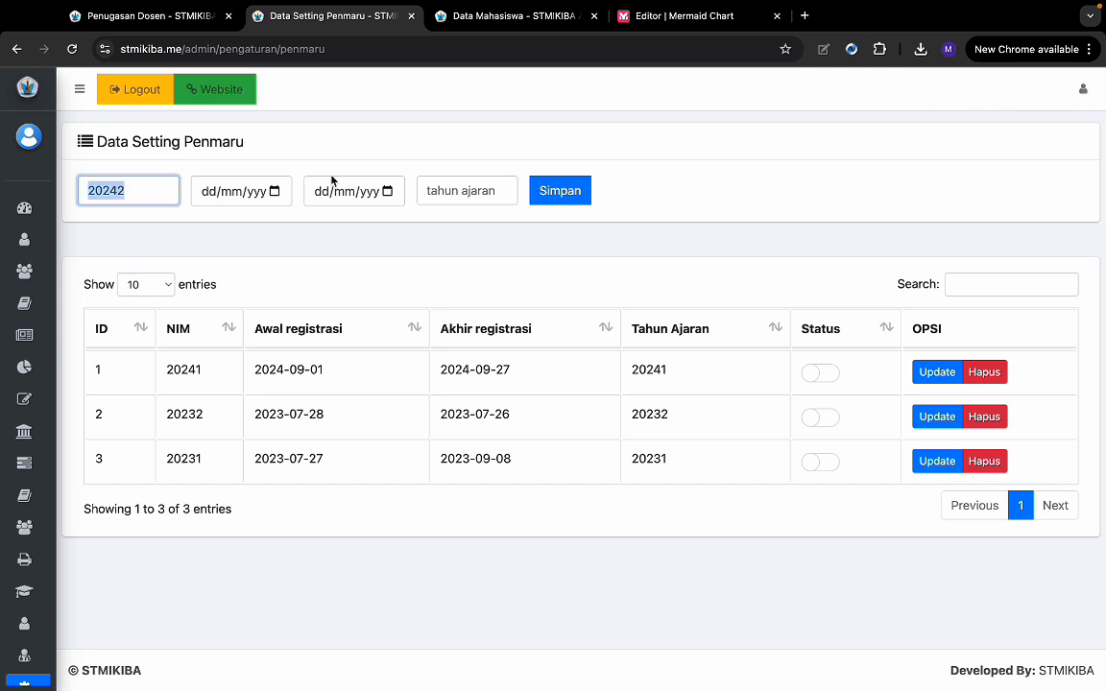
key("ctrl+c")
left_click(424, 187)
key("ctrl+v")
- Set the 20242 entry's registration dates to 01/09/2024 and 27/09/2024, and save the entry
left_click(274, 191)
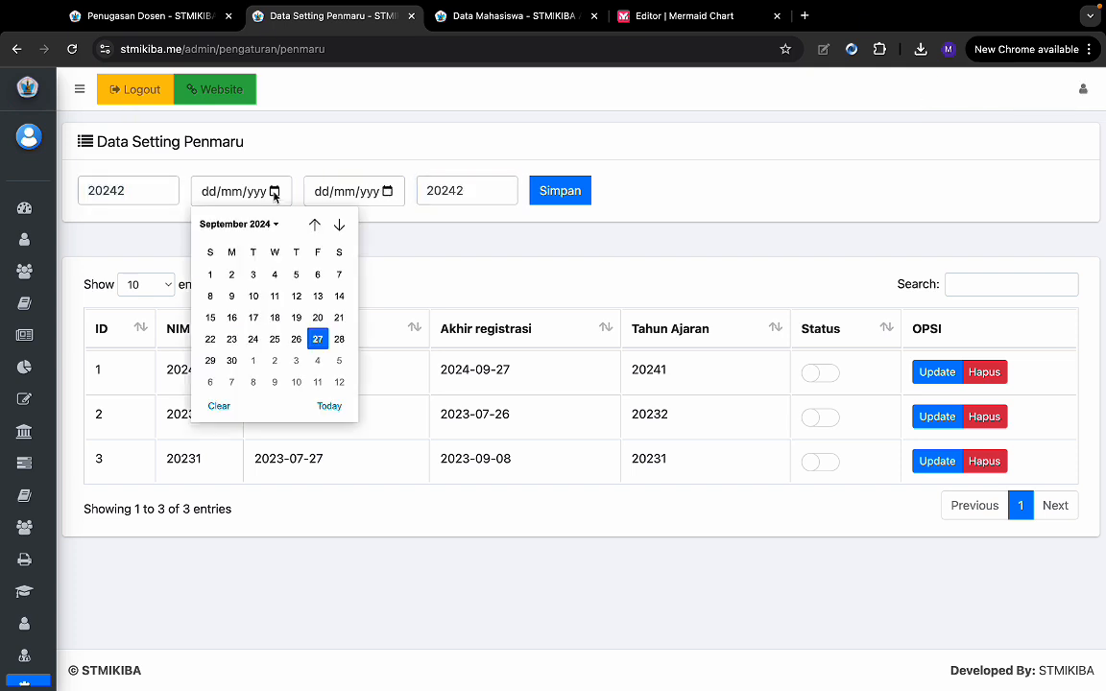
left_click(210, 274)
left_click(387, 198)
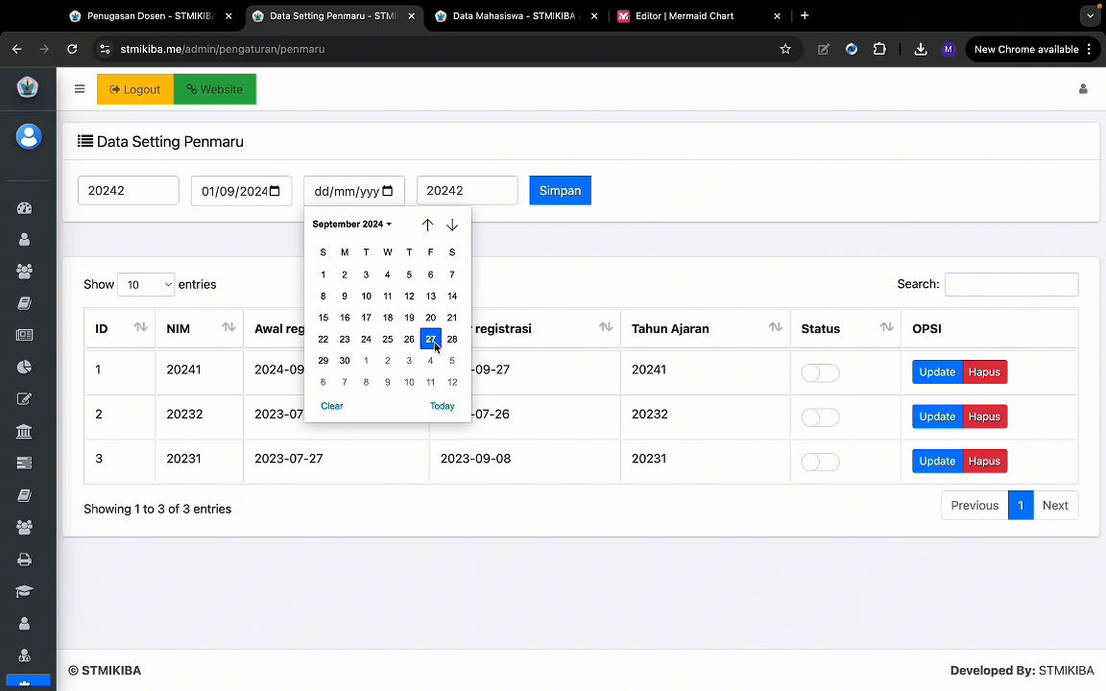
left_click(429, 338)
left_click(584, 188)
left_click(130, 193)
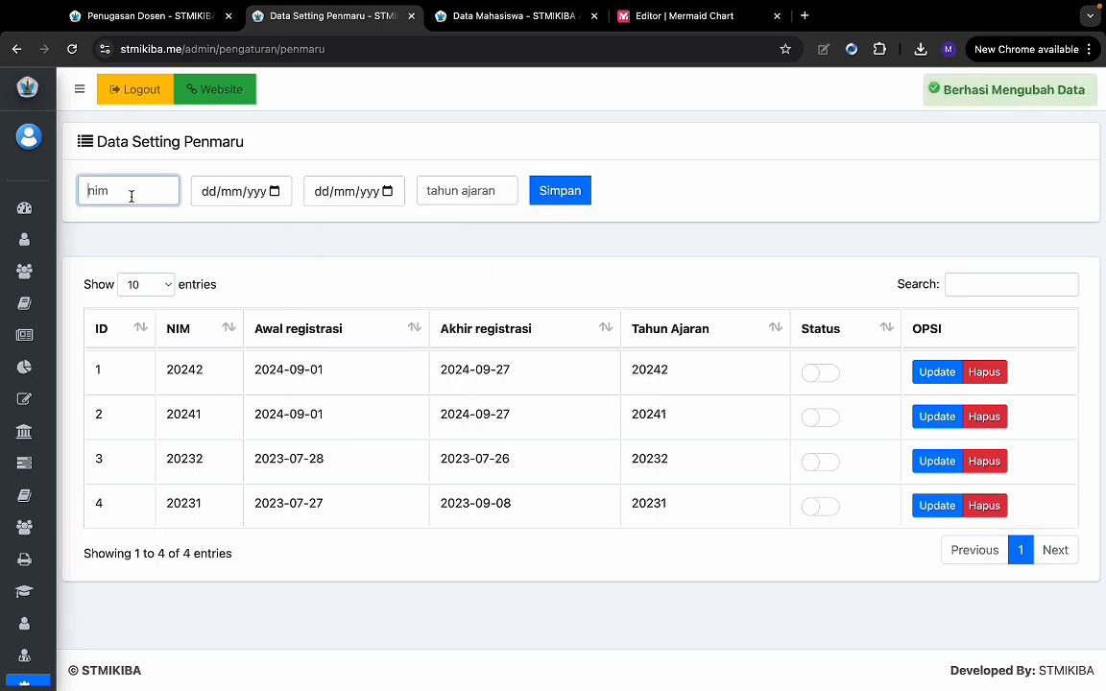
type("202")
type("51")
key("BackSpace")
key("BackSpace")
type("42")
left_click(464, 190)
key("super+v")
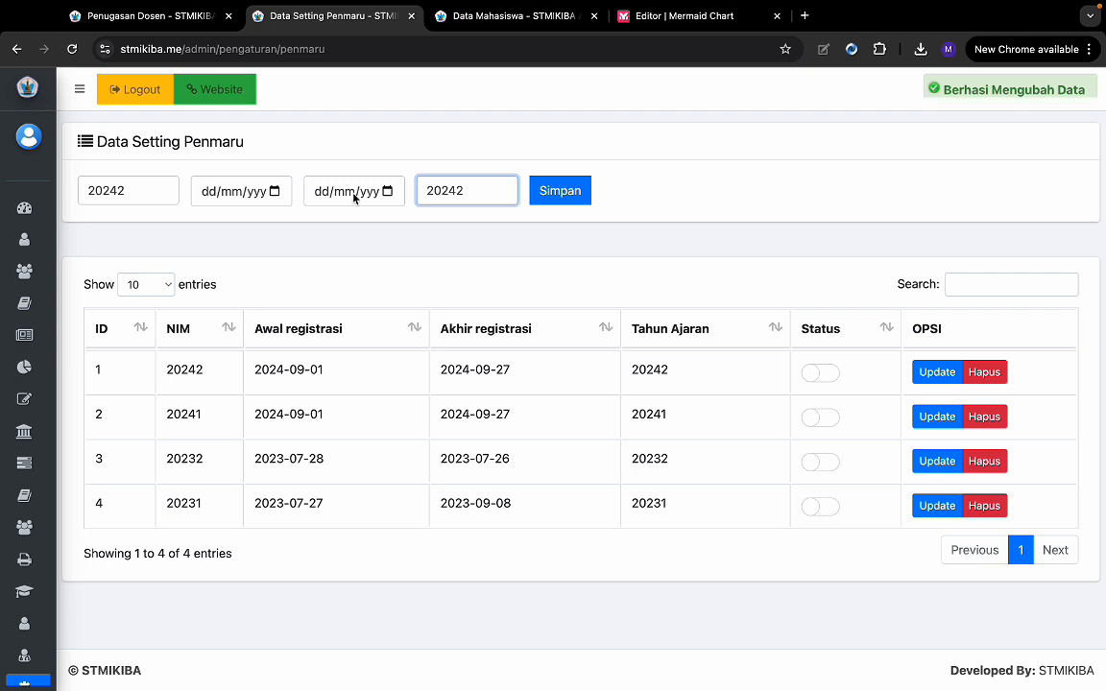
- Set both the NIM and the tahun ajaran of the new Penmaru entry to 20251
left_click(148, 190)
key("BackSpace")
key("BackSpace")
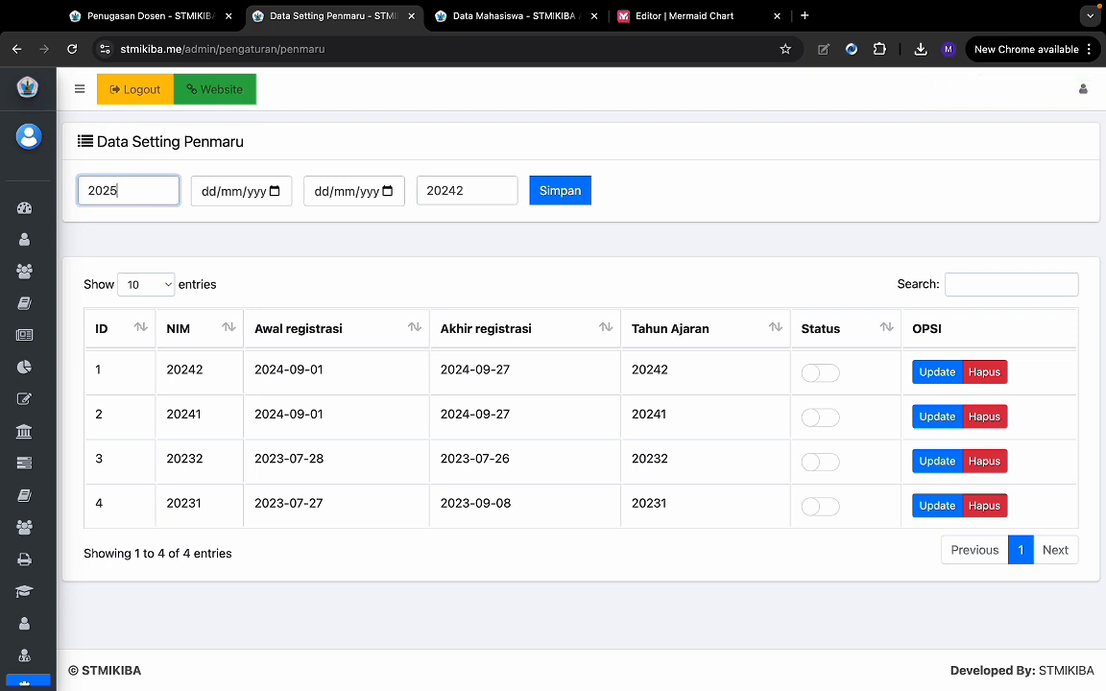
type("51")
key("super+a")
key("super+c")
double_click(436, 182)
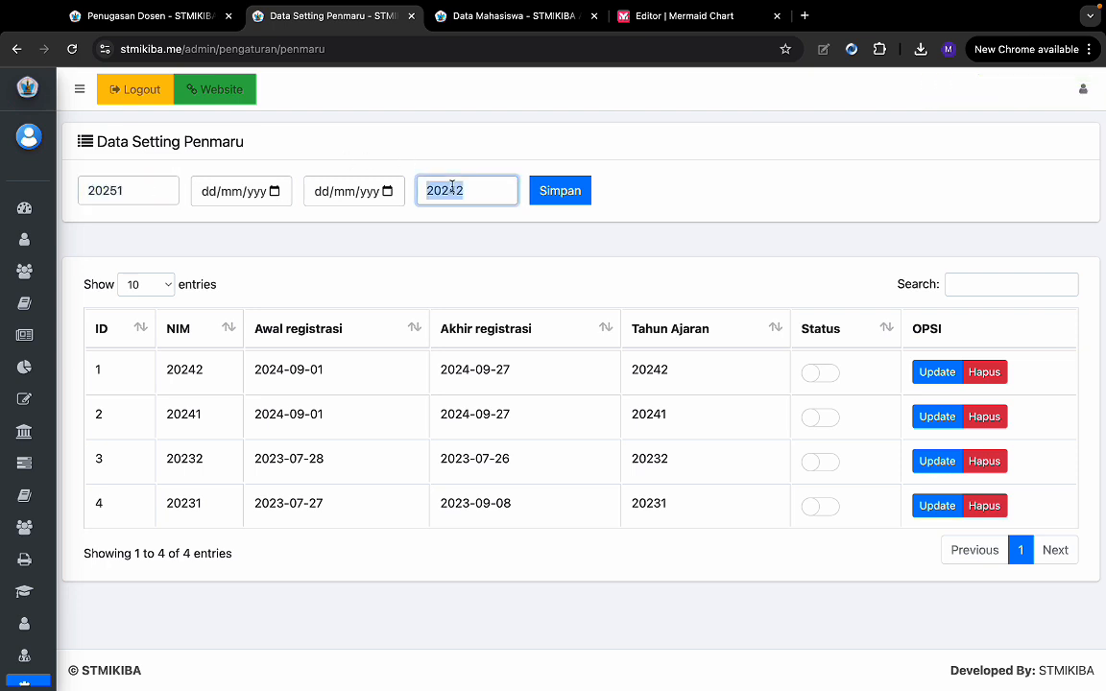
key("super+v")
- Set the 20251 entry's registration start to 01/09/2024 and its end to 27/09/2024, and save the entry
left_click(277, 195)
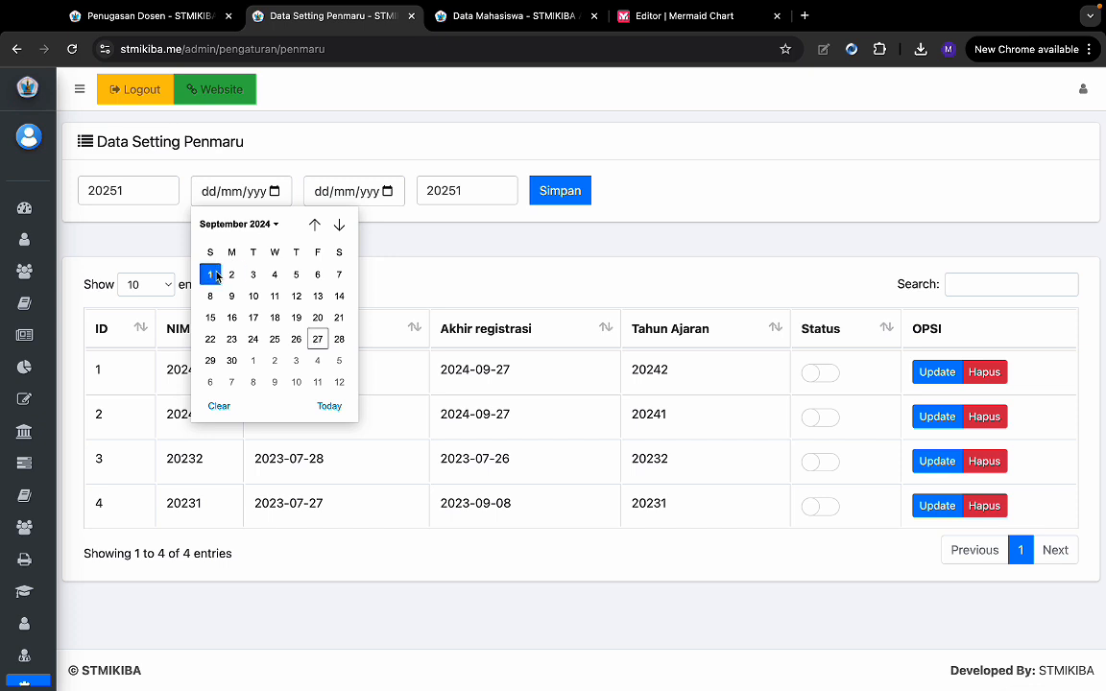
left_click(212, 274)
left_click(388, 202)
left_click(388, 192)
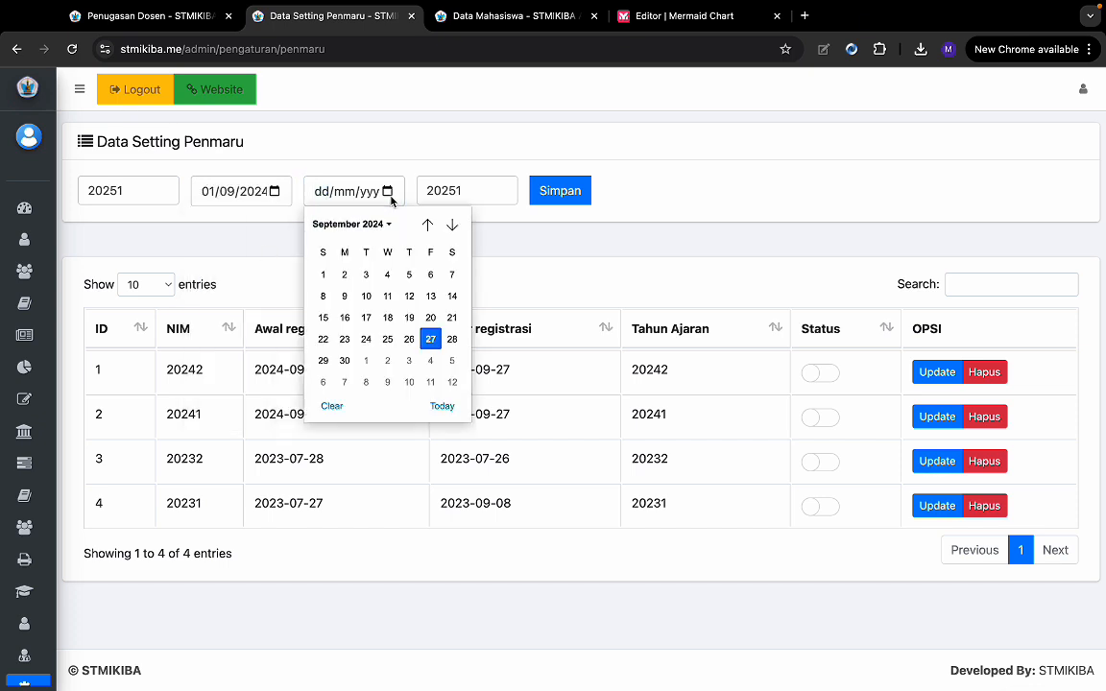
left_click(444, 341)
left_click(560, 190)
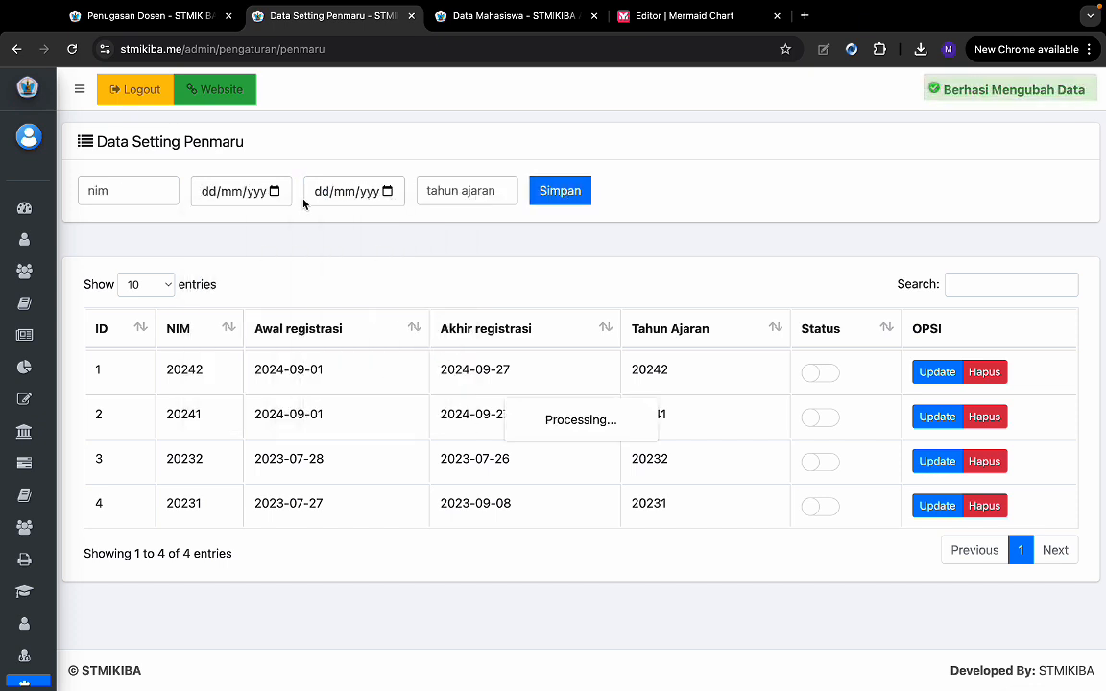
- Check the Tahun Akademik item in the Numbers checklist, return to the browser and open the Tahun Akademik (TA) settings
key("ctrl+Right")
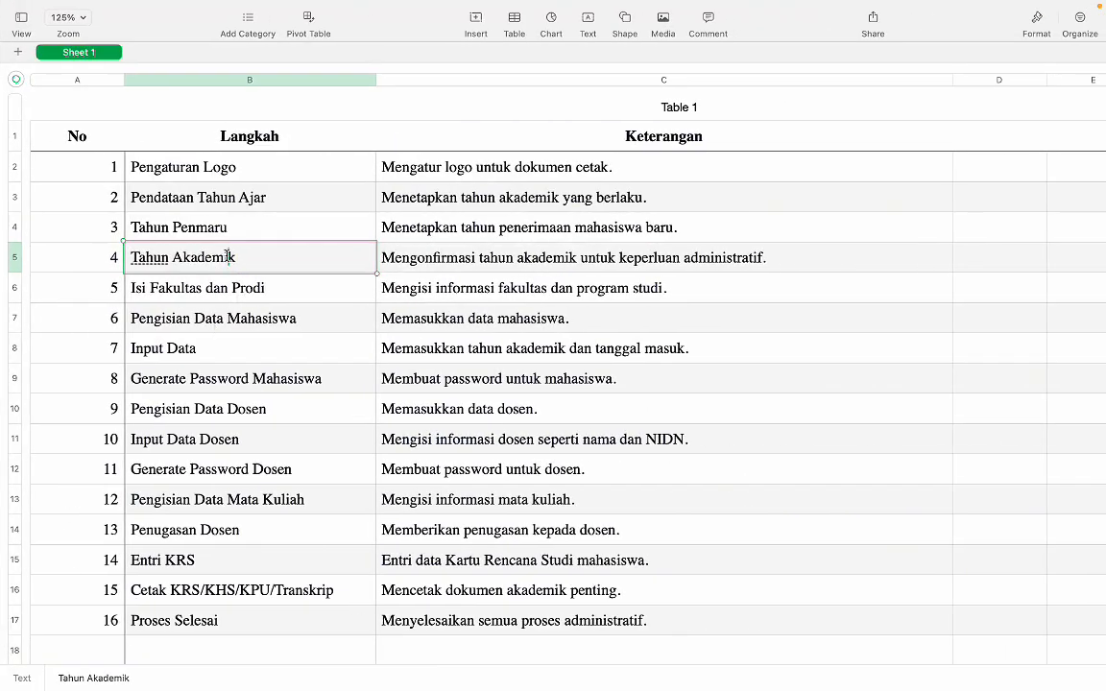
key("ctrl+Left")
mouse_move(39, 317)
scroll(96, 432, "down", 5)
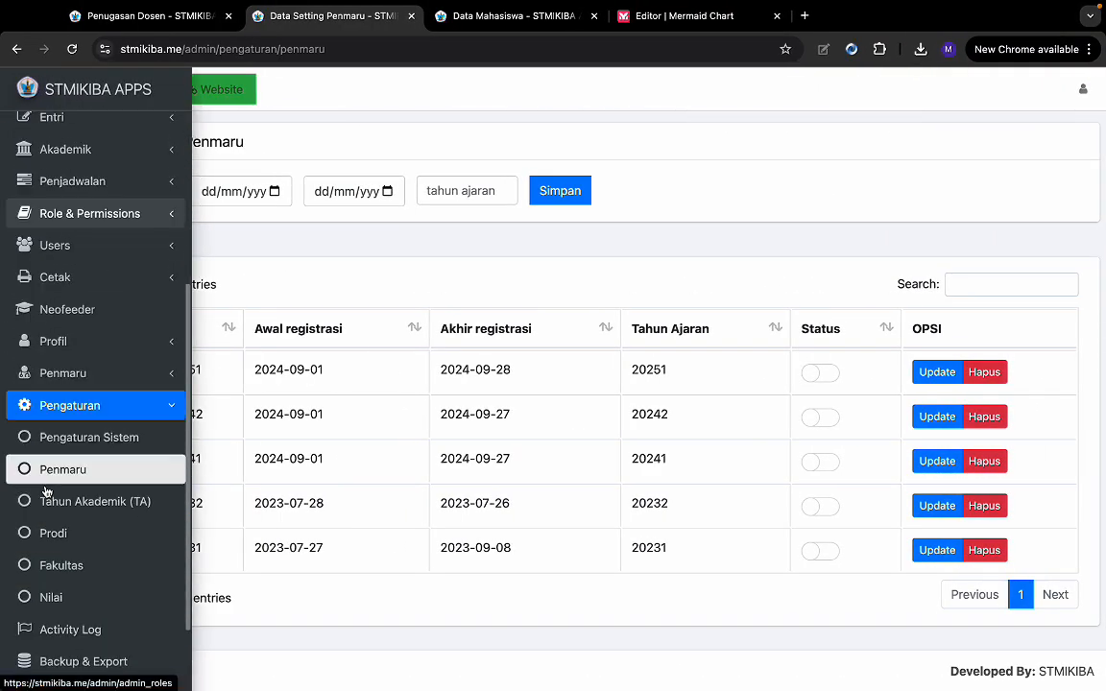
left_click(108, 471)
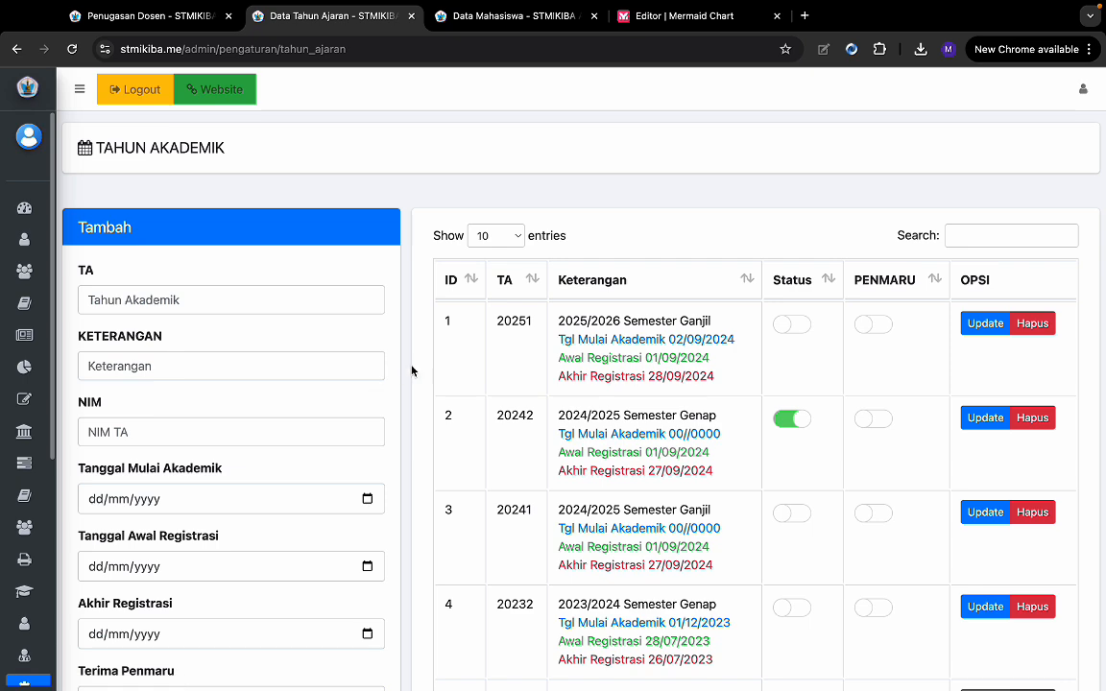
- Switch on PENMARU for academic year 20251, and load the 20242 record for updating
scroll(415, 379, "down", 3)
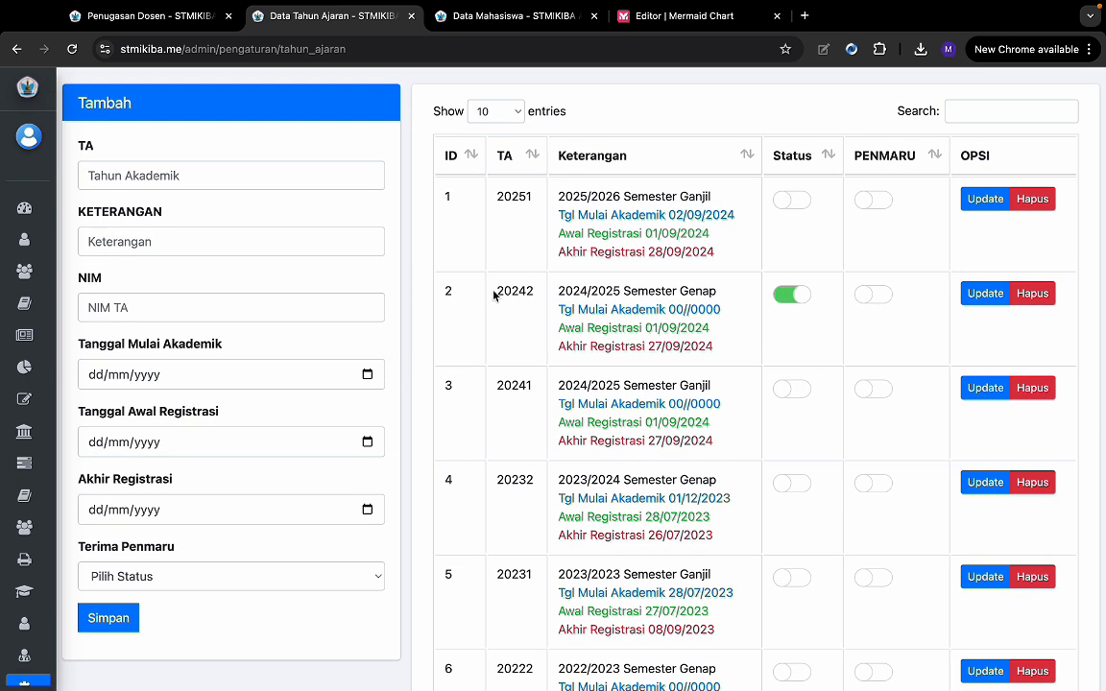
double_click(493, 294)
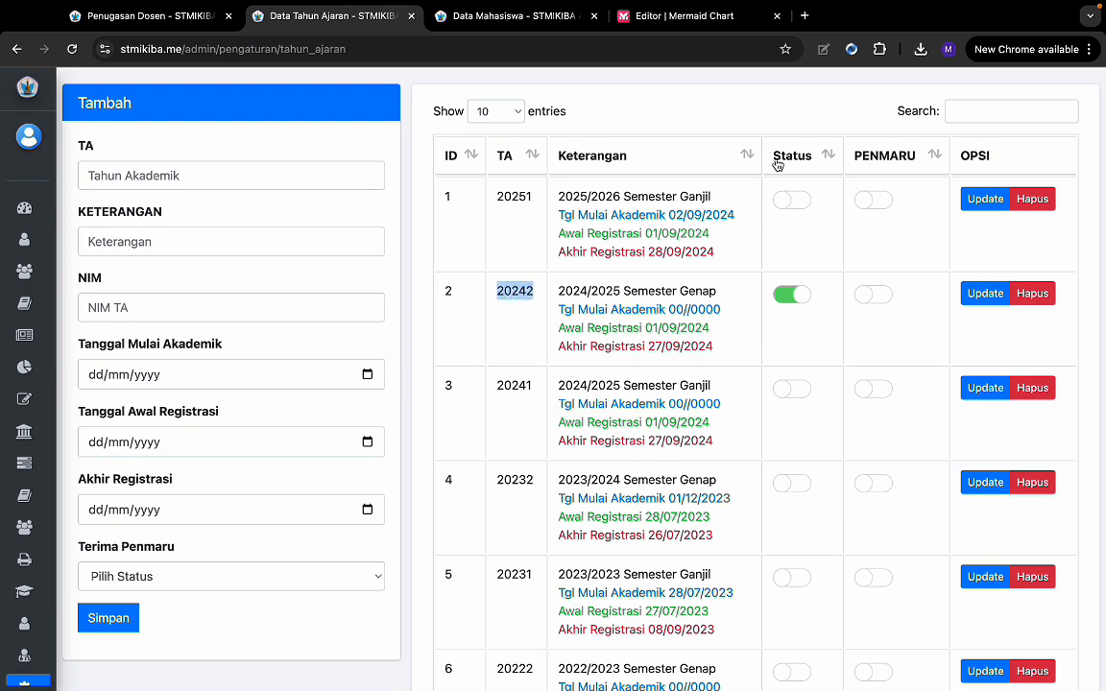
left_click(876, 206)
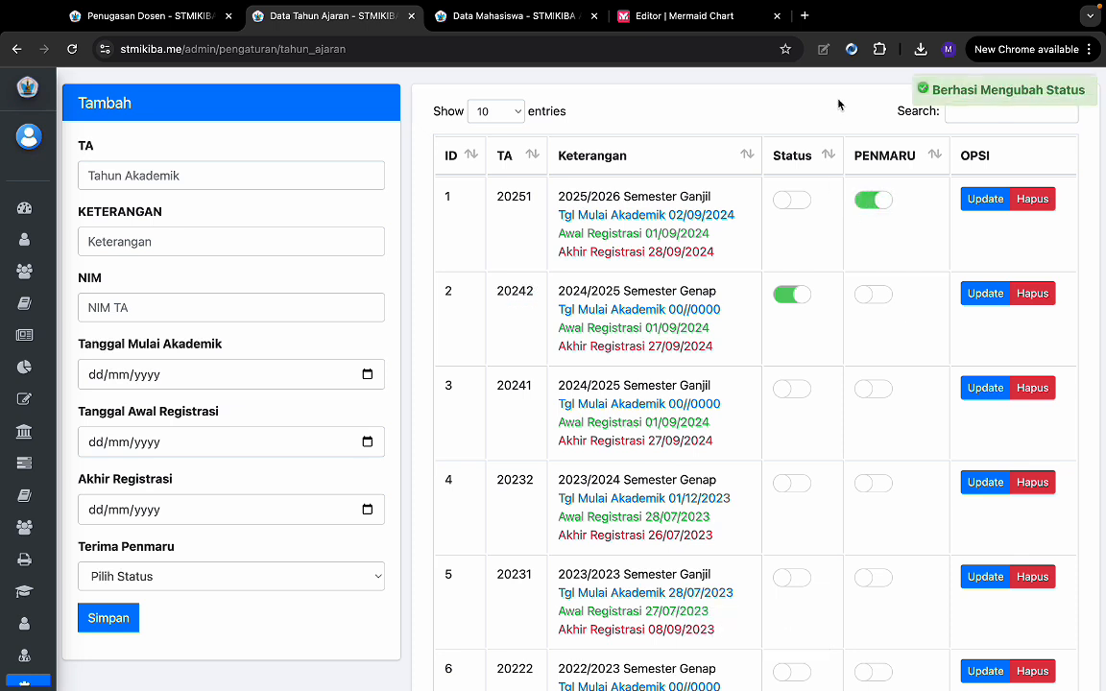
double_click(500, 197)
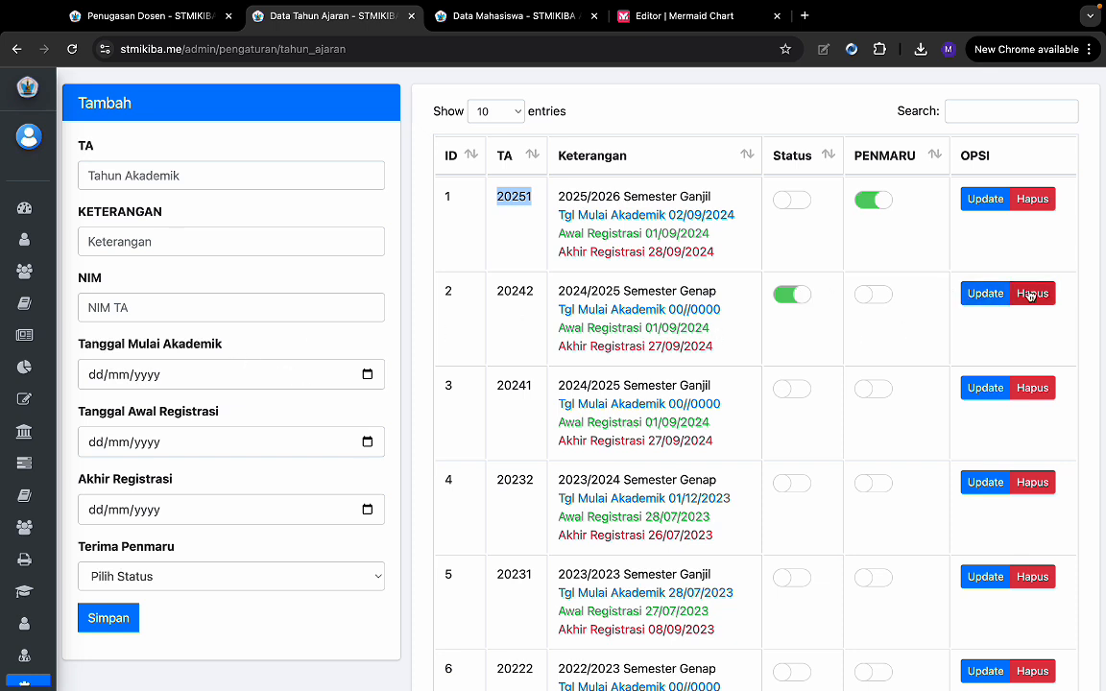
left_click(986, 293)
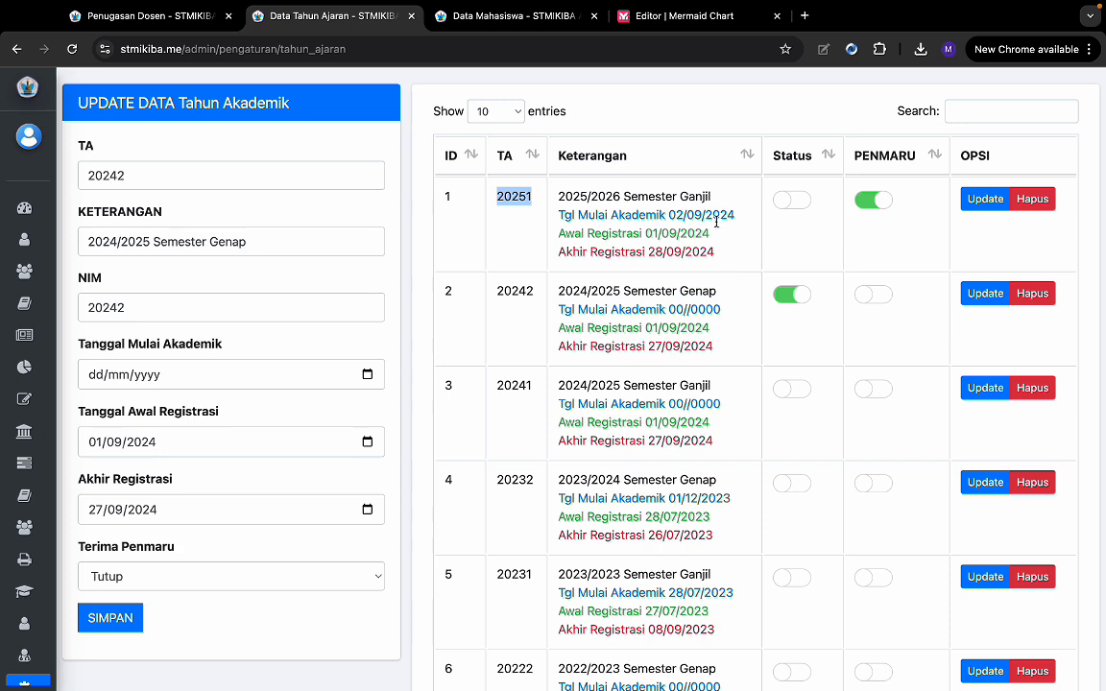
- Open the Fakultas settings page and dismiss the translation offer
mouse_move(29, 384)
scroll(65, 480, "down", 5)
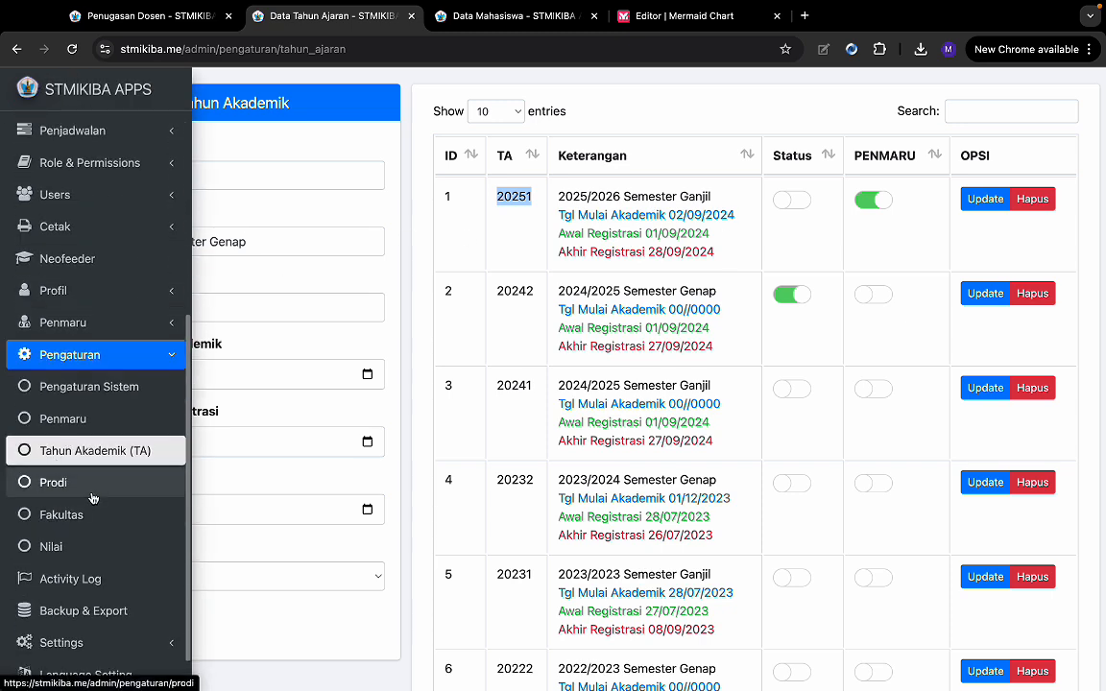
left_click(90, 514)
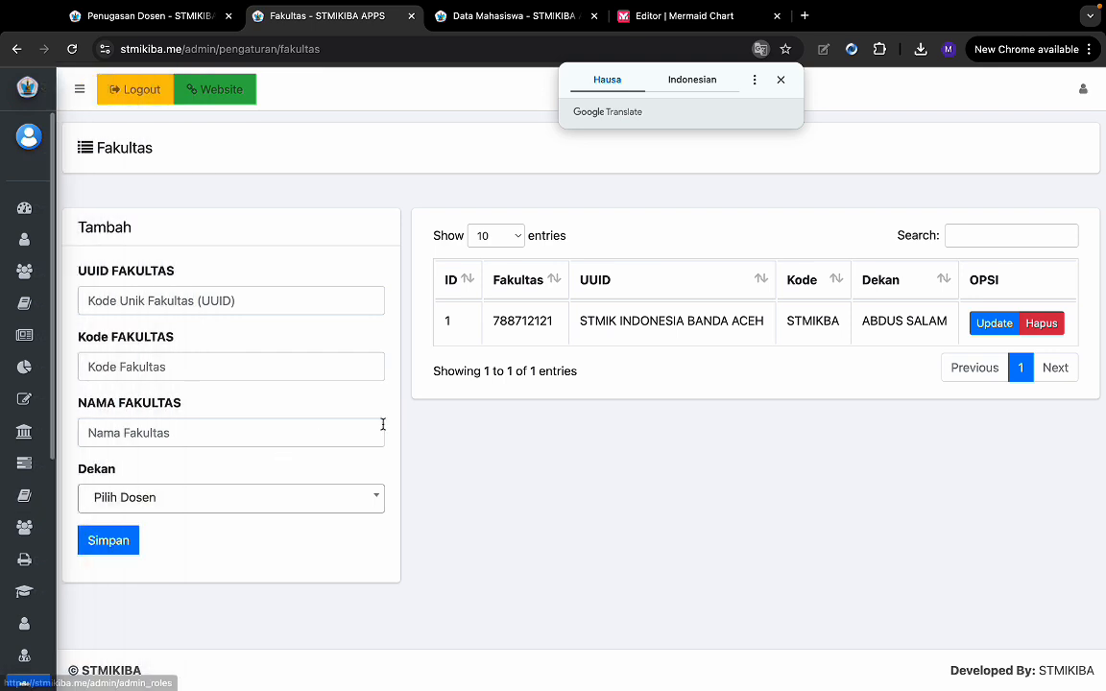
left_click(780, 79)
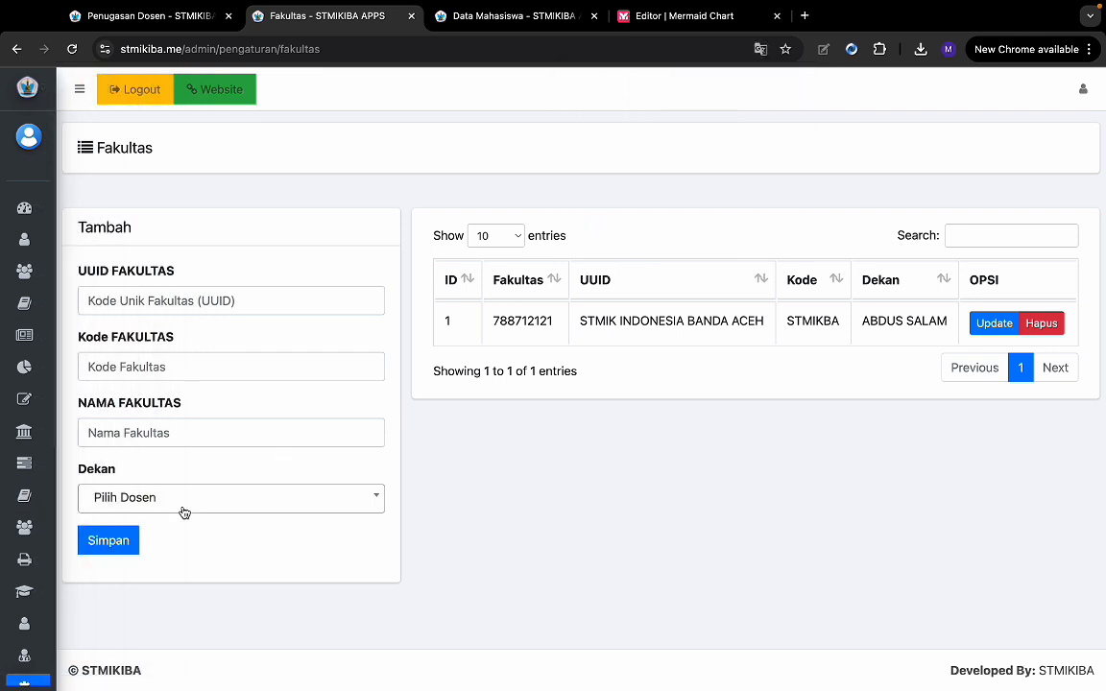
- Open the Prodi settings page and view the list of study programs
mouse_move(36, 597)
scroll(29, 595, "down", 3)
scroll(87, 547, "down", 4)
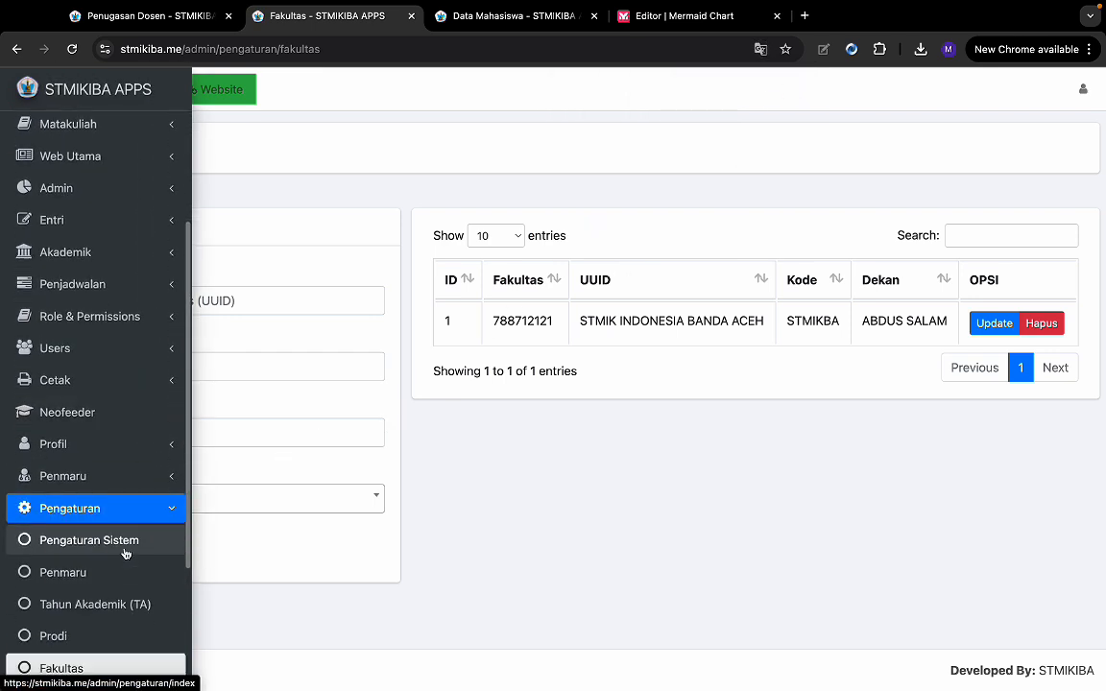
left_click(96, 442)
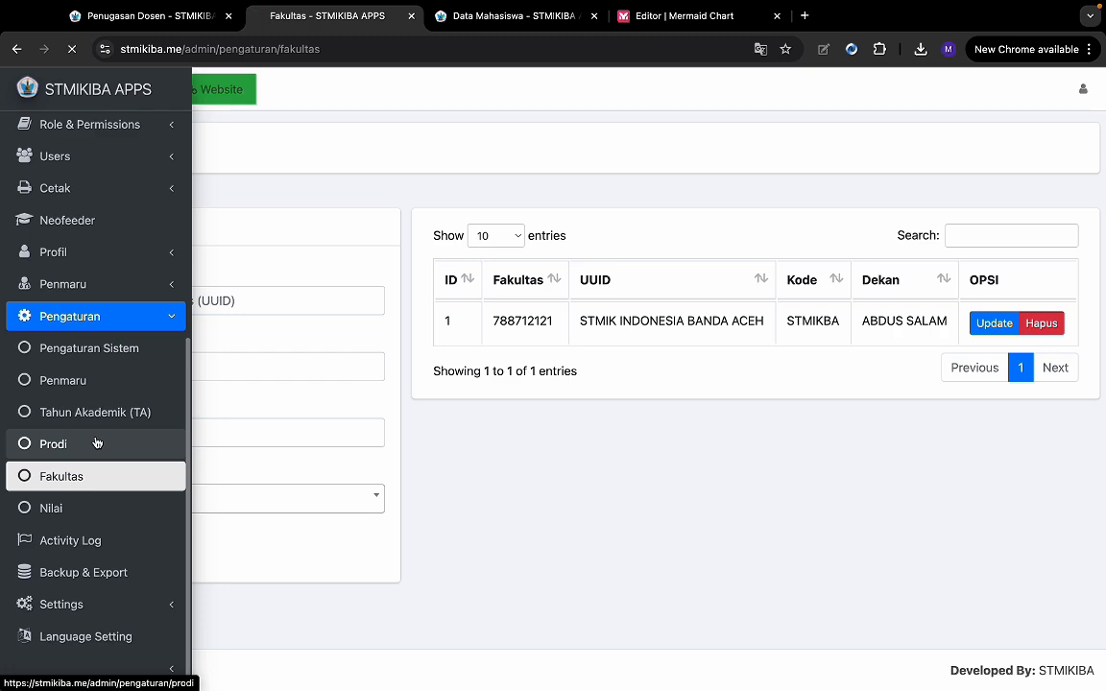
scroll(547, 353, "down", 1)
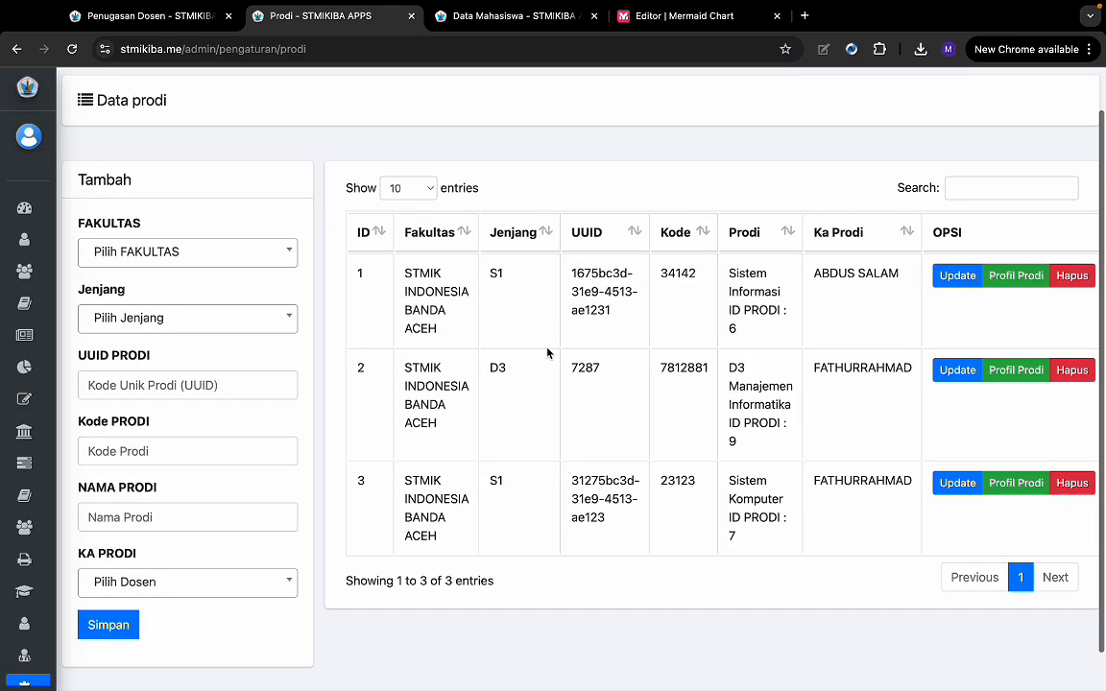
- Open the Nilai settings page and review the grade letters with their intervals and point values
mouse_move(37, 537)
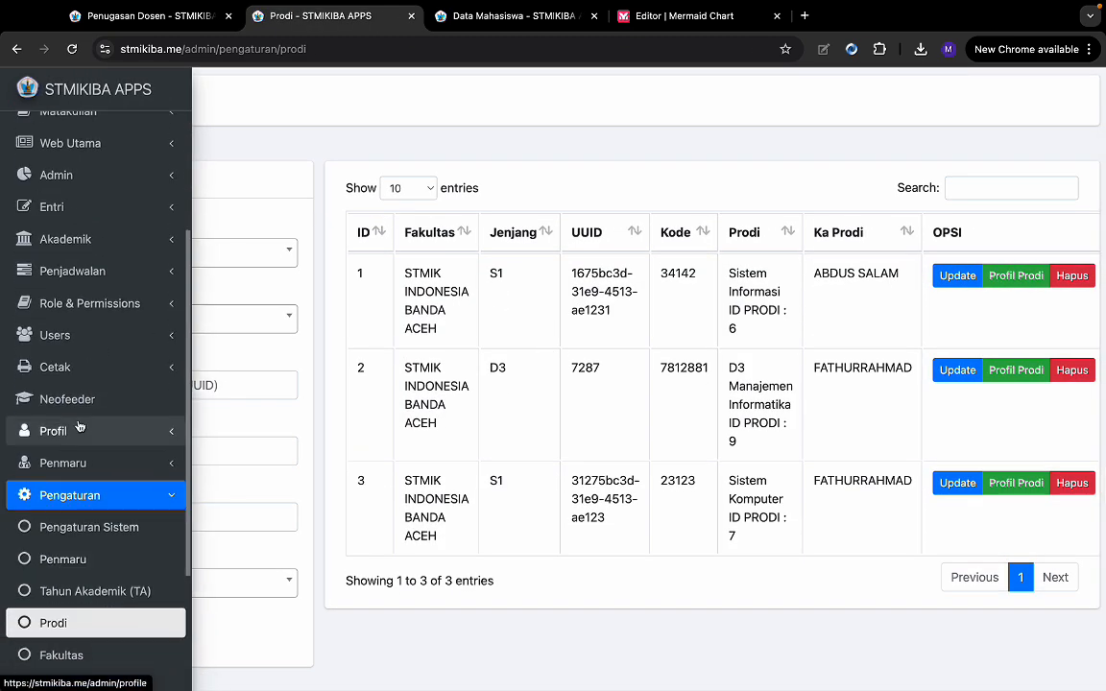
scroll(87, 552, "down", 1)
left_click(110, 587)
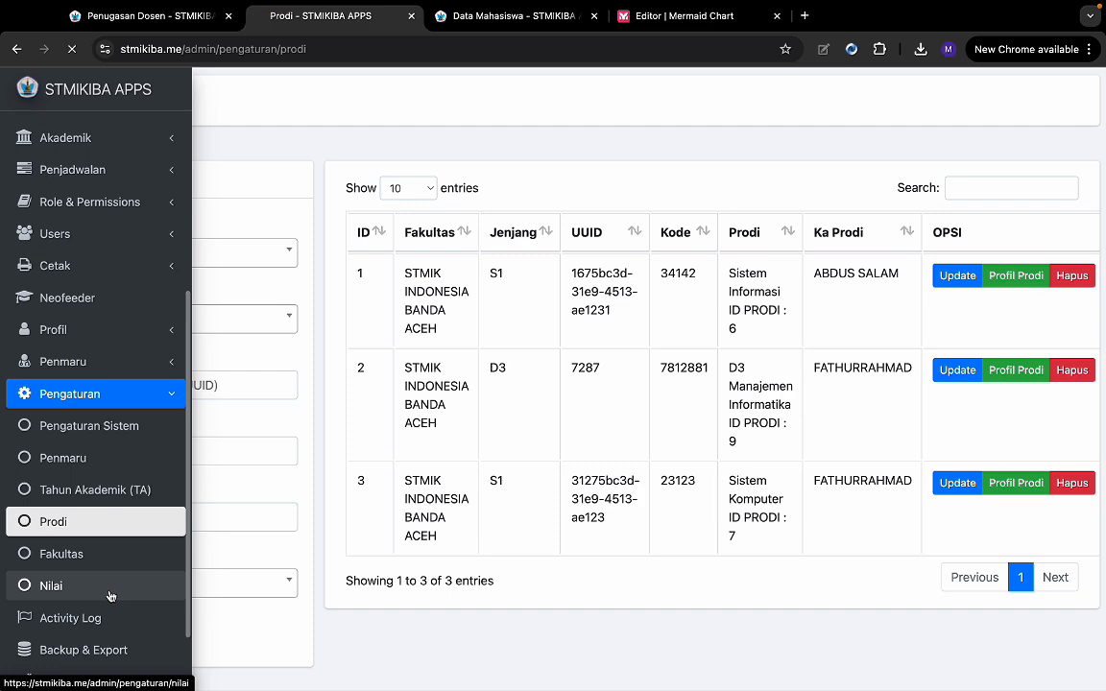
scroll(566, 407, "down", 3)
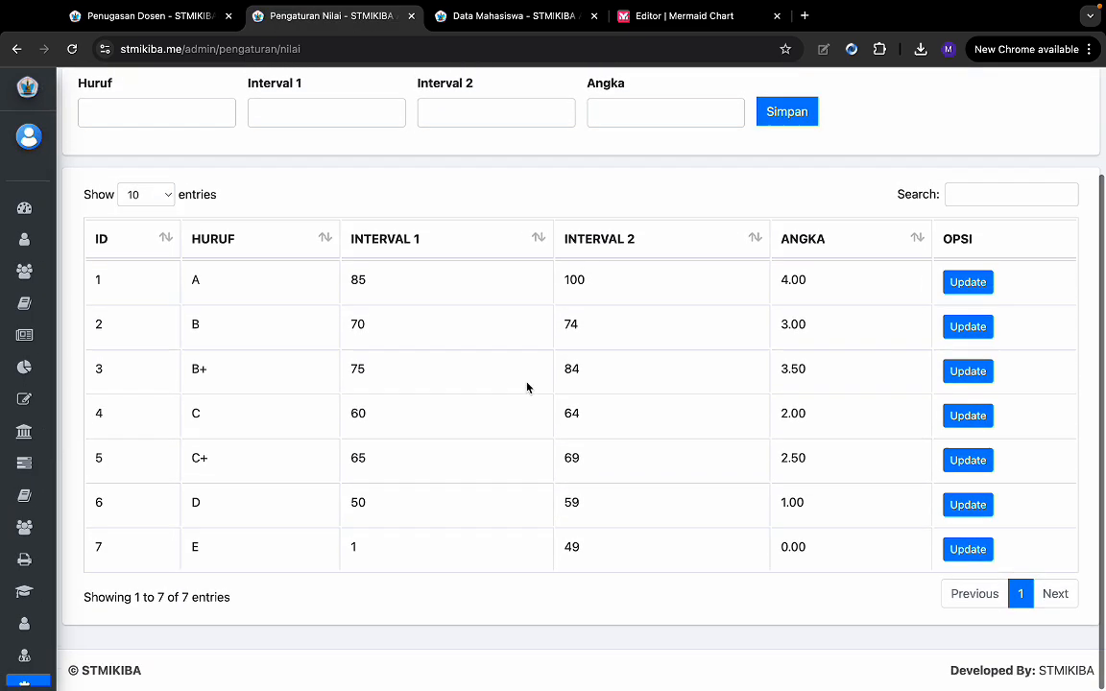
scroll(447, 405, "up", 1)
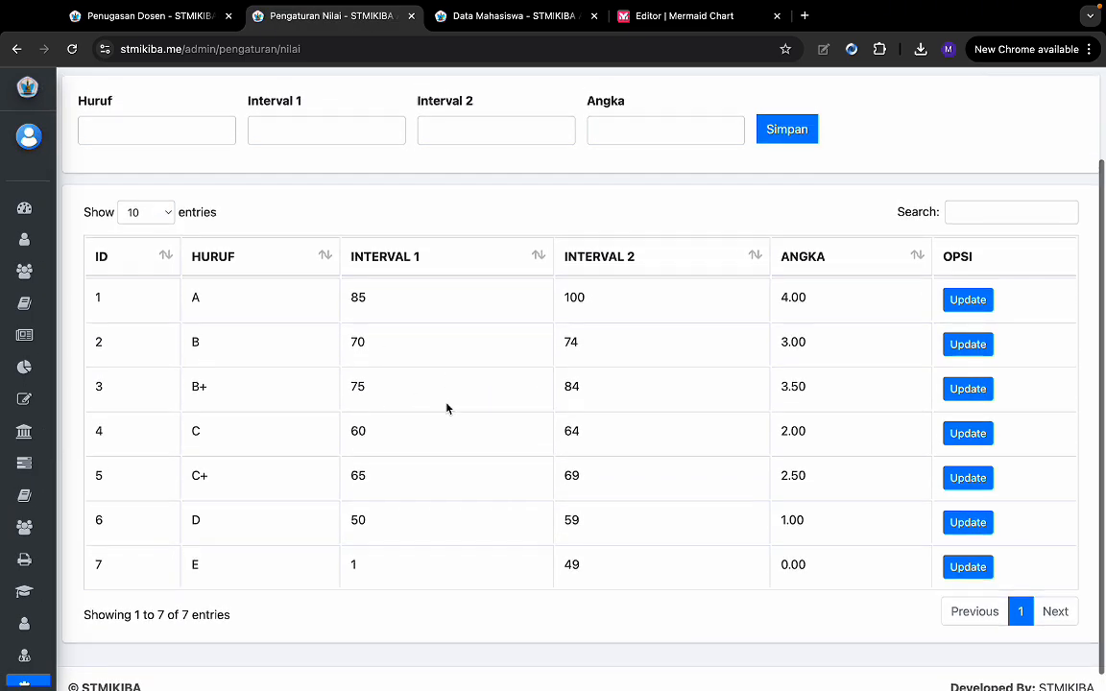
scroll(466, 371, "down", 1)
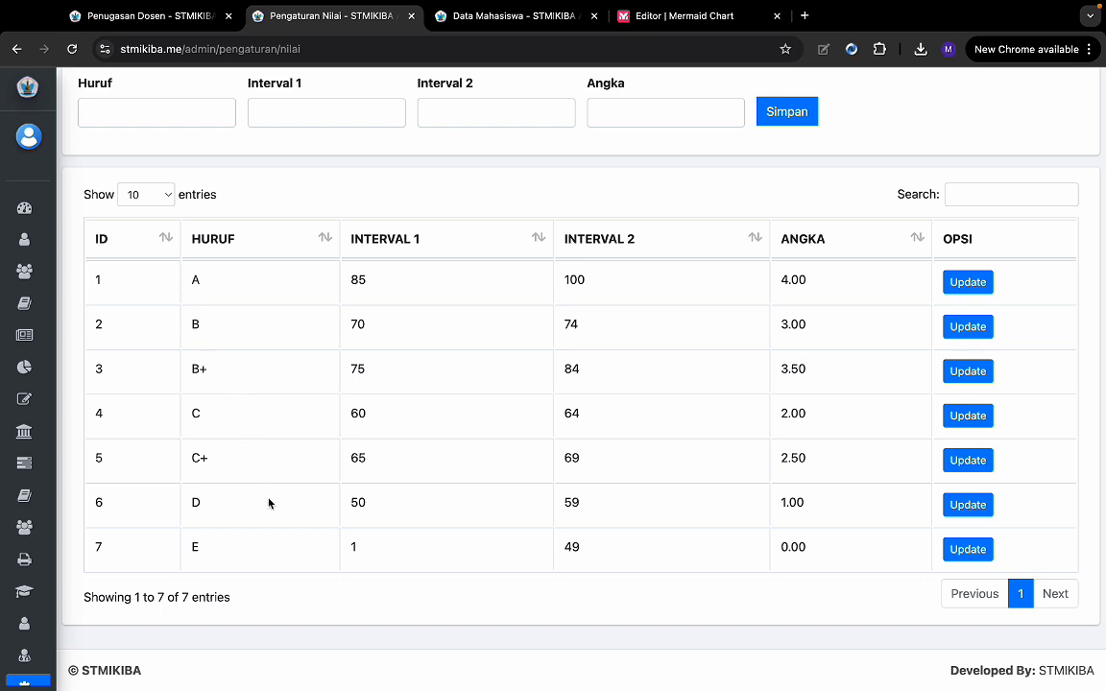
scroll(244, 463, "up", 2)
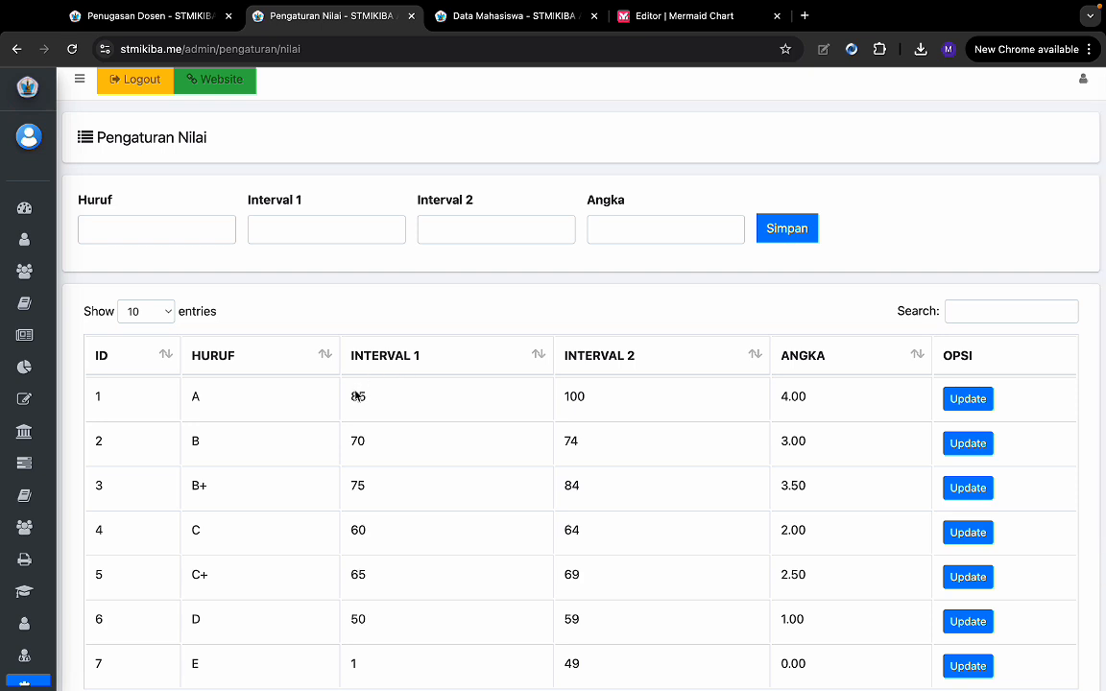
- Load grade A for updating and change its Interval 2 to 90
double_click(568, 398)
double_click(194, 397)
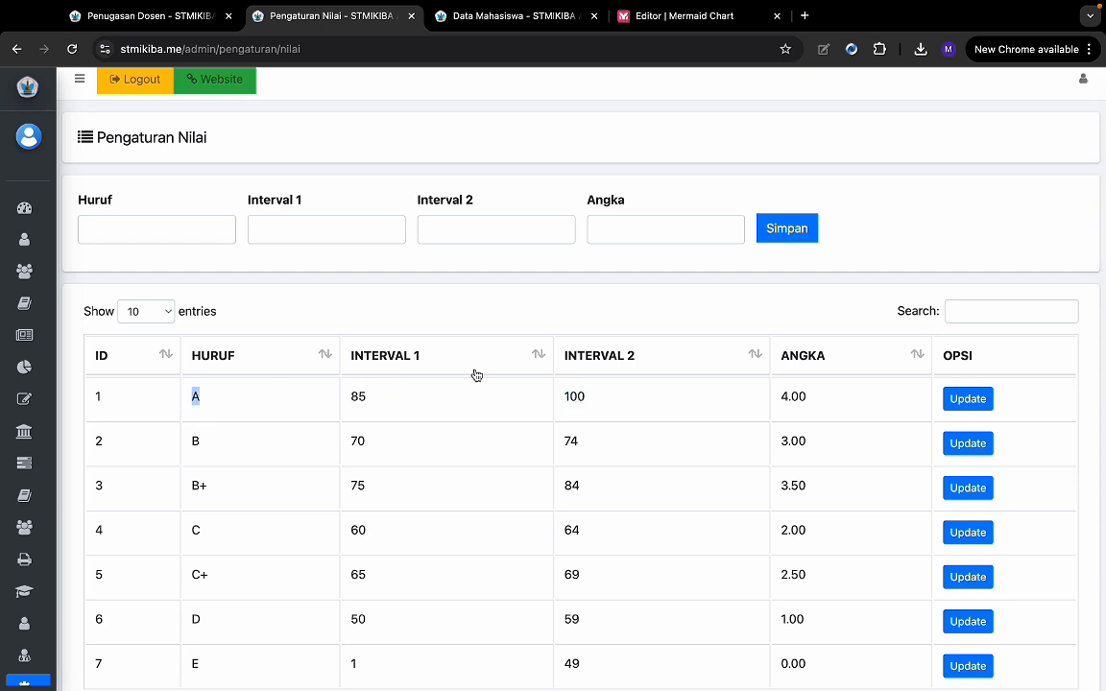
left_click(965, 399)
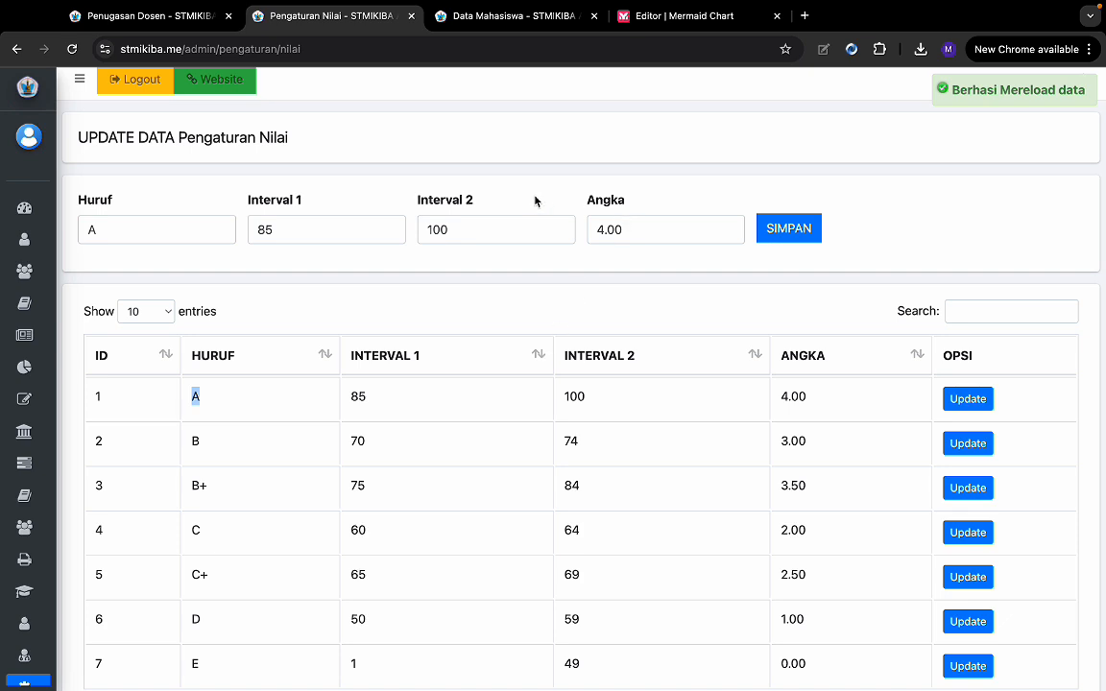
left_click(518, 221)
key("BackSpace")
key("BackSpace")
key("BackSpace")
type("90")
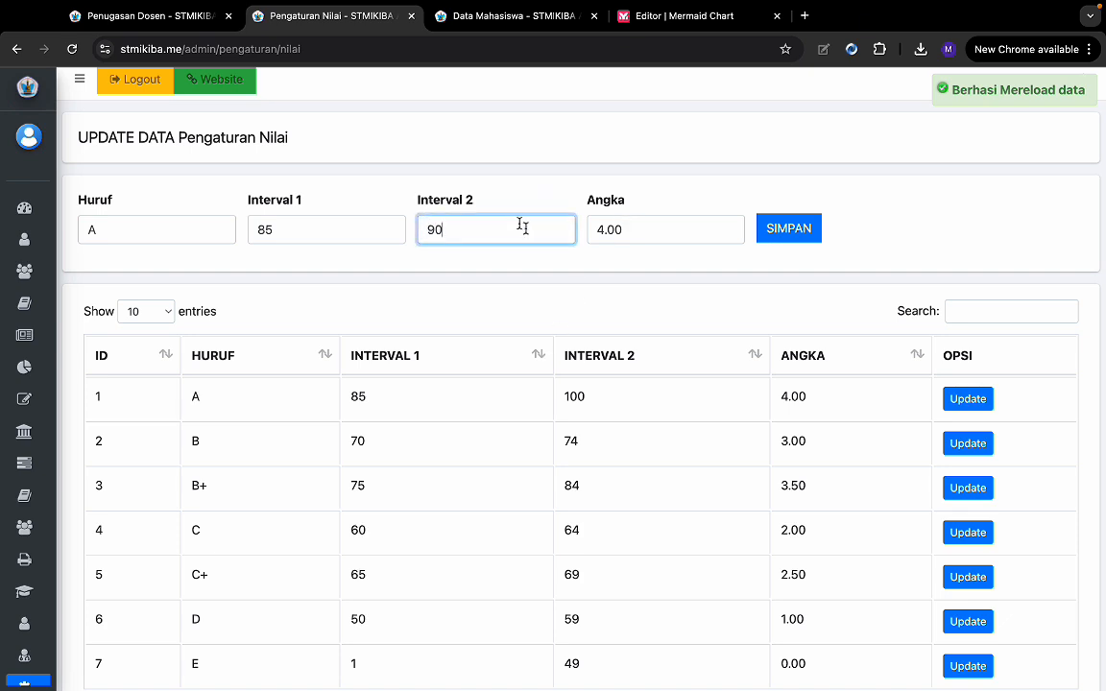
- Set grade A's Angka to 3.80 and save the updated grade
left_click(637, 230)
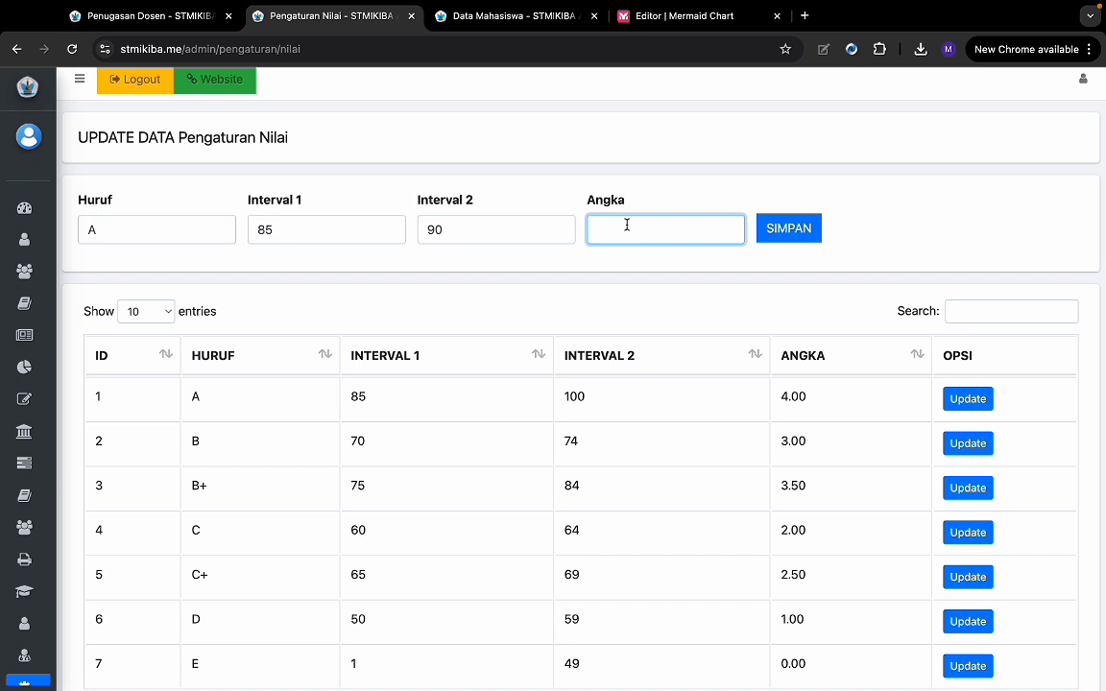
type("2.")
type("80")
left_click(778, 232)
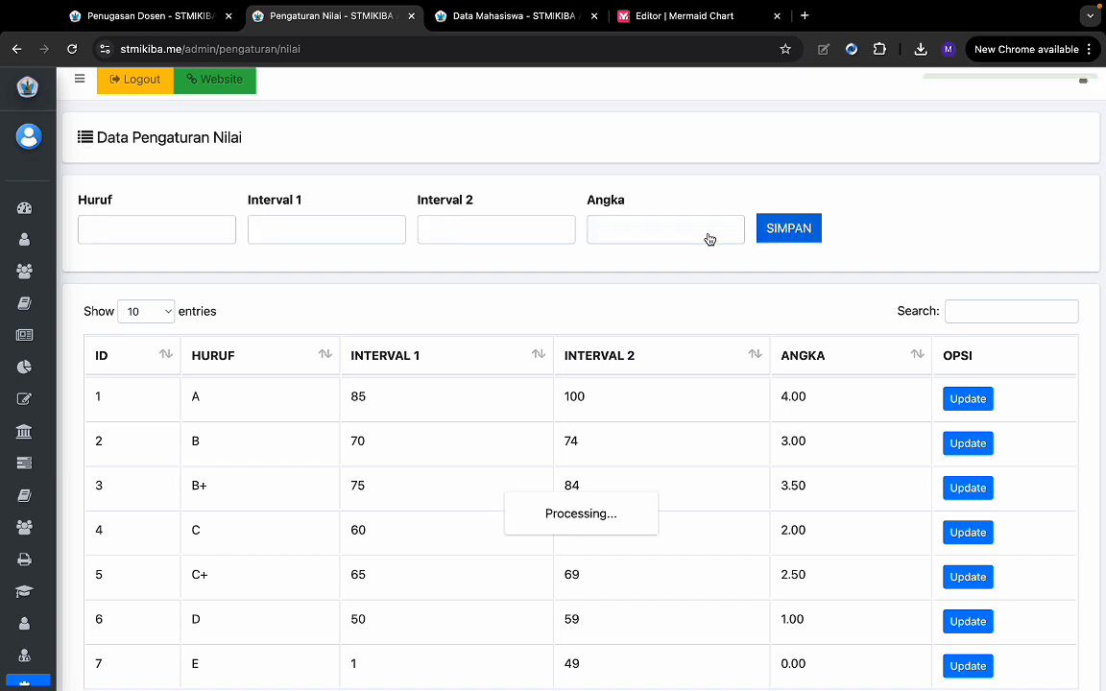
- Add a grade A+ with Interval 1 of 90, Interval 2 of 100 and Angka 4.00, and save it
left_click(199, 234)
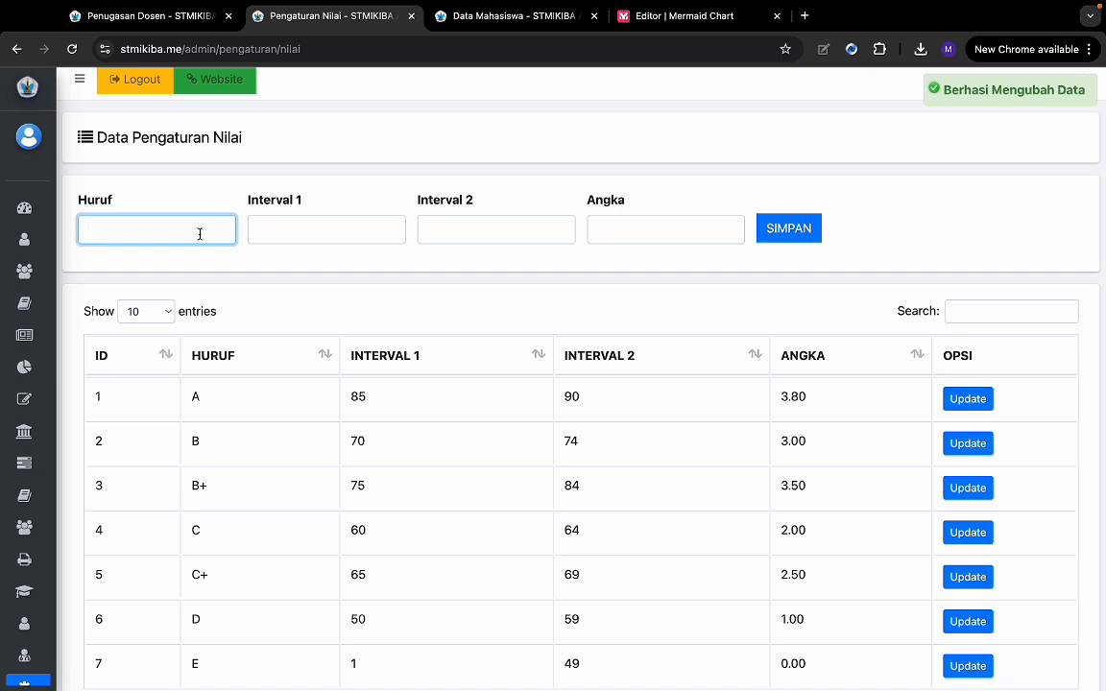
type("A")
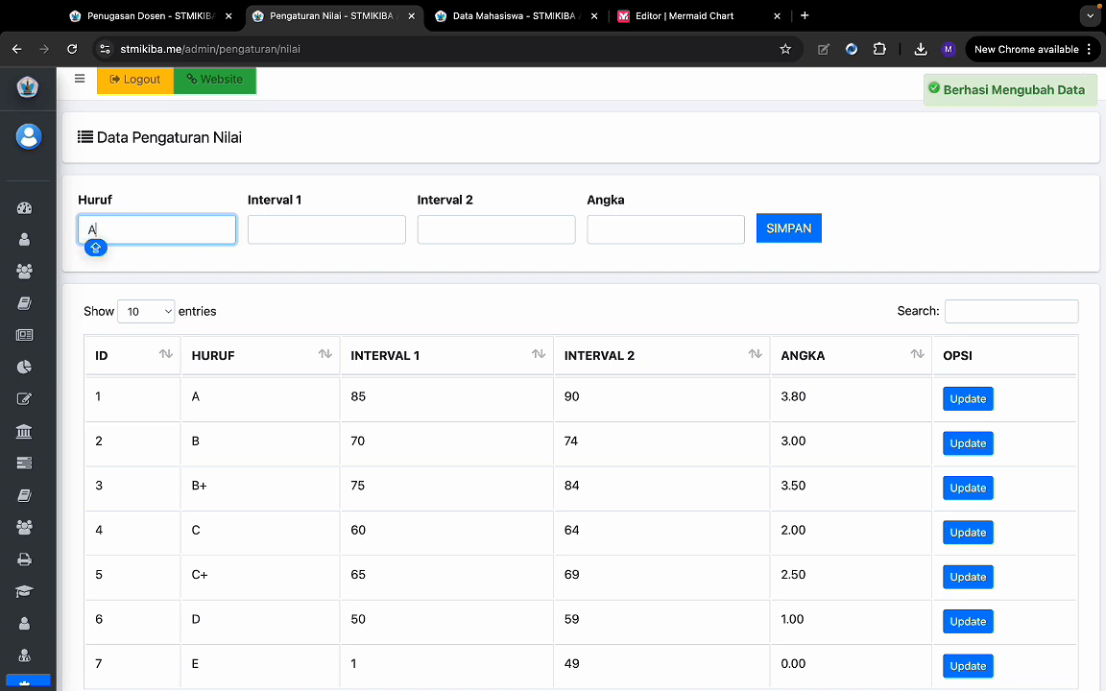
type("+")
left_click(297, 230)
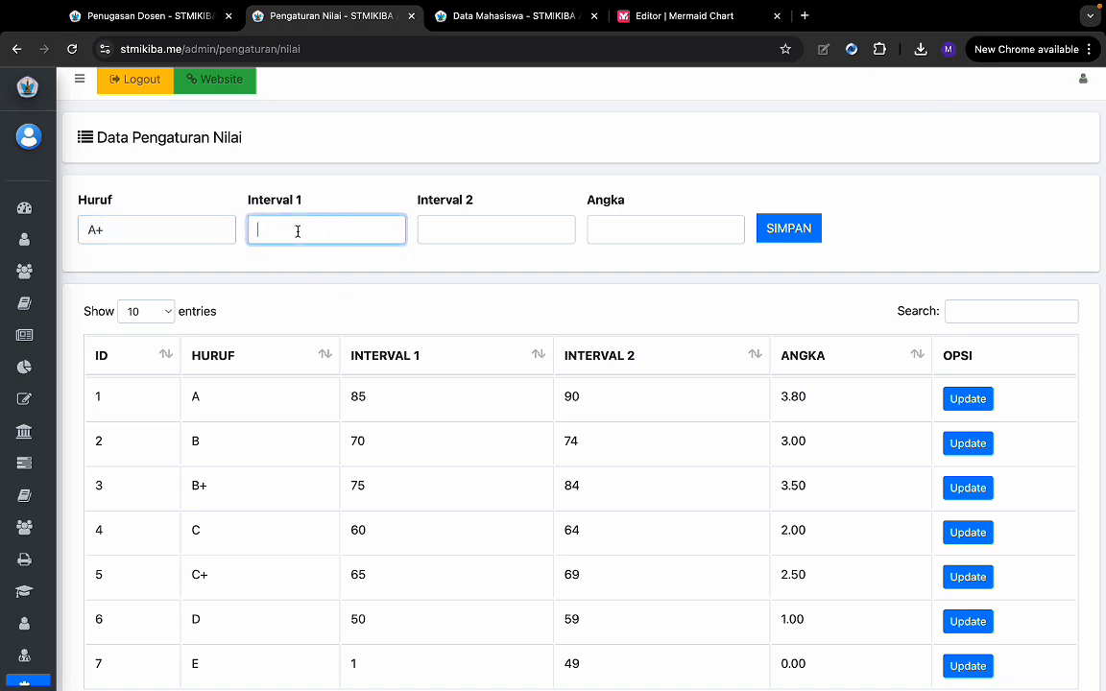
type("90")
key("Tab")
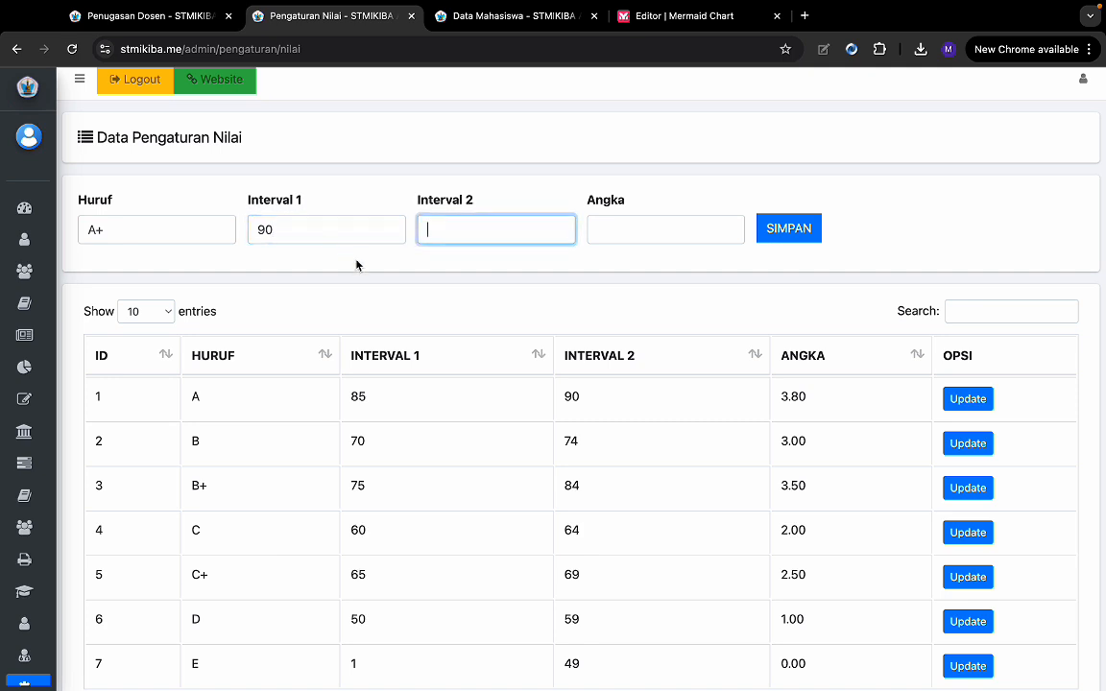
type("100")
key("Tab")
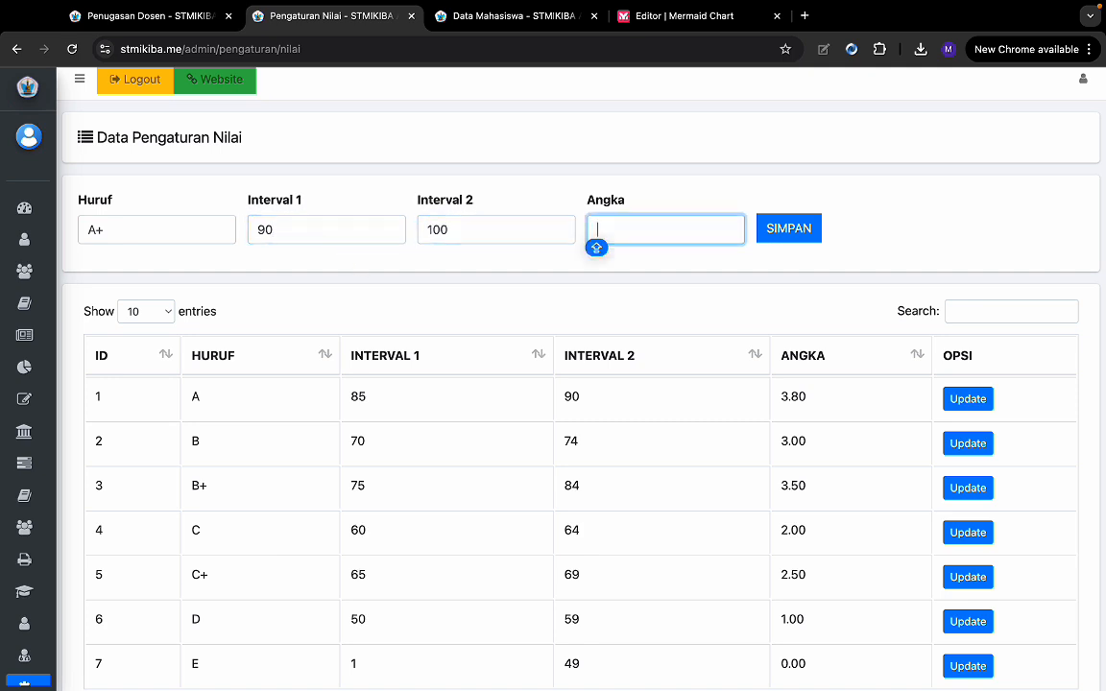
type("4.00")
left_click(787, 230)
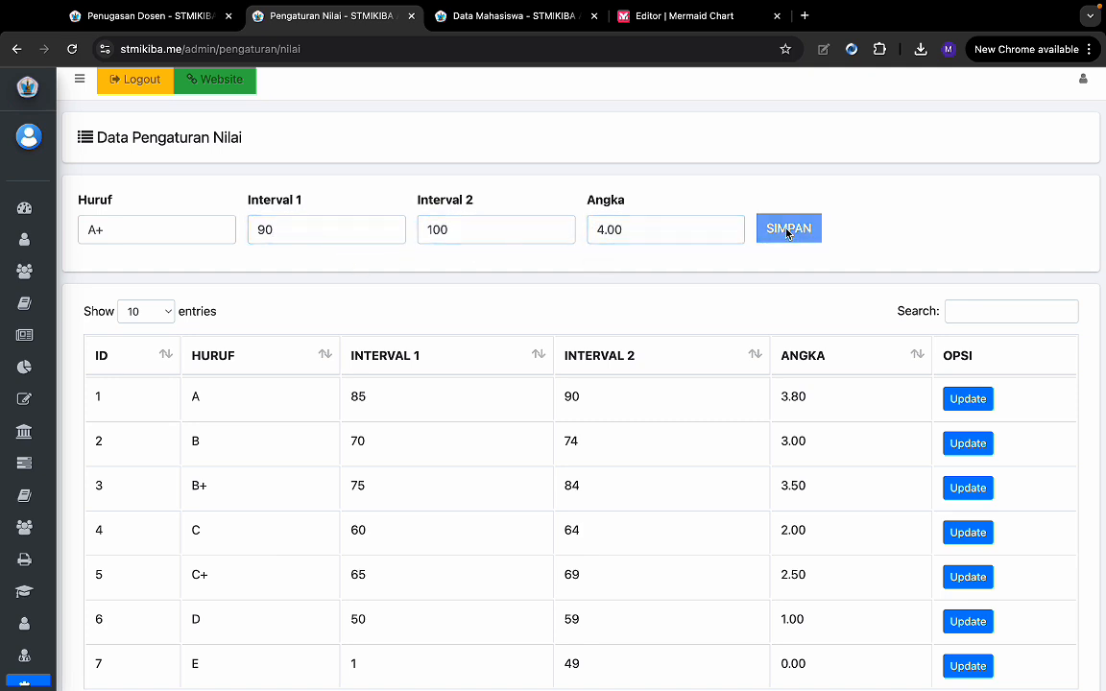
scroll(527, 444, "down", 3)
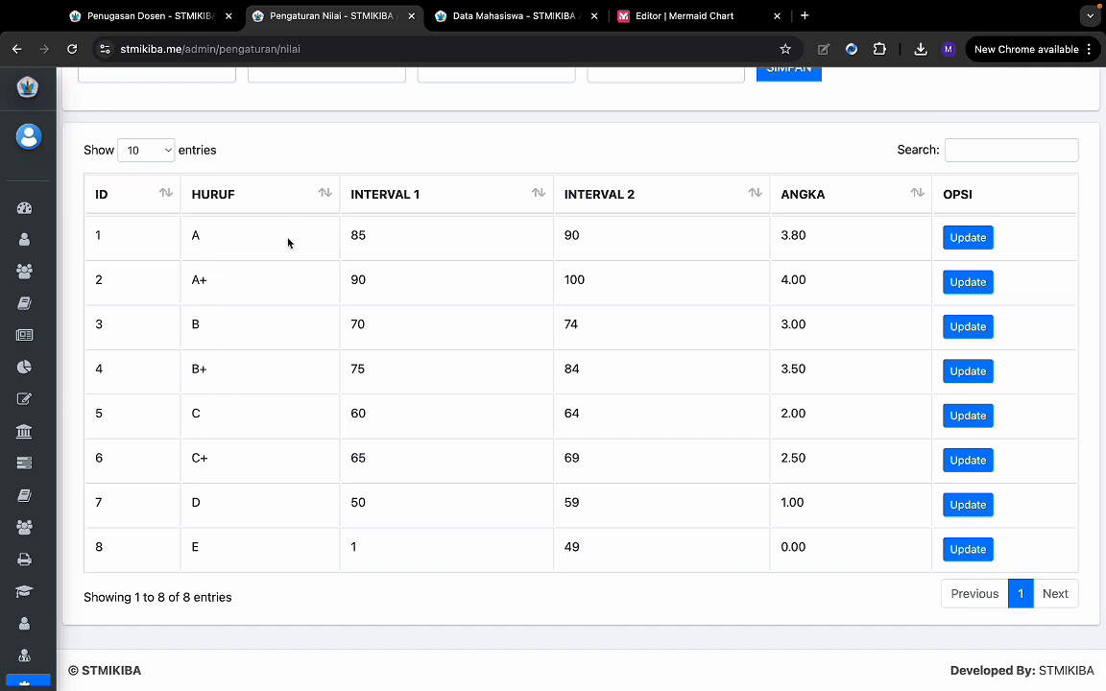
- Mark Isi Fakultas dan Prodi, followed by Pengisian Data Mahasiswa, in the Numbers checklist, and switch back to the browser
key("ctrl+Right")
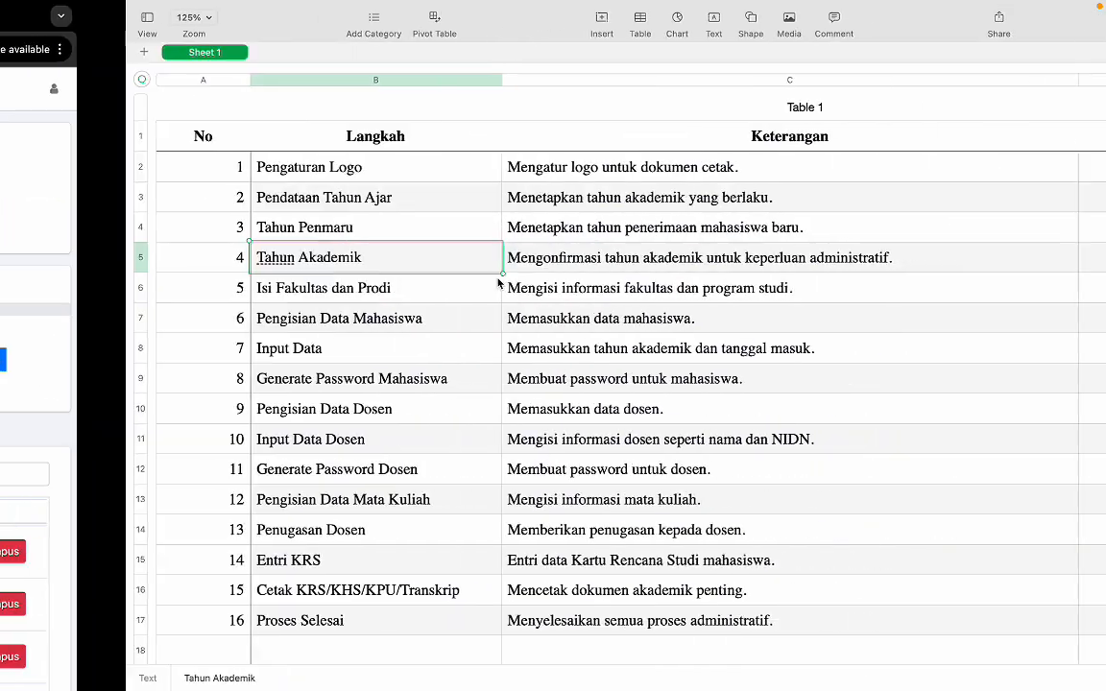
left_click(255, 294)
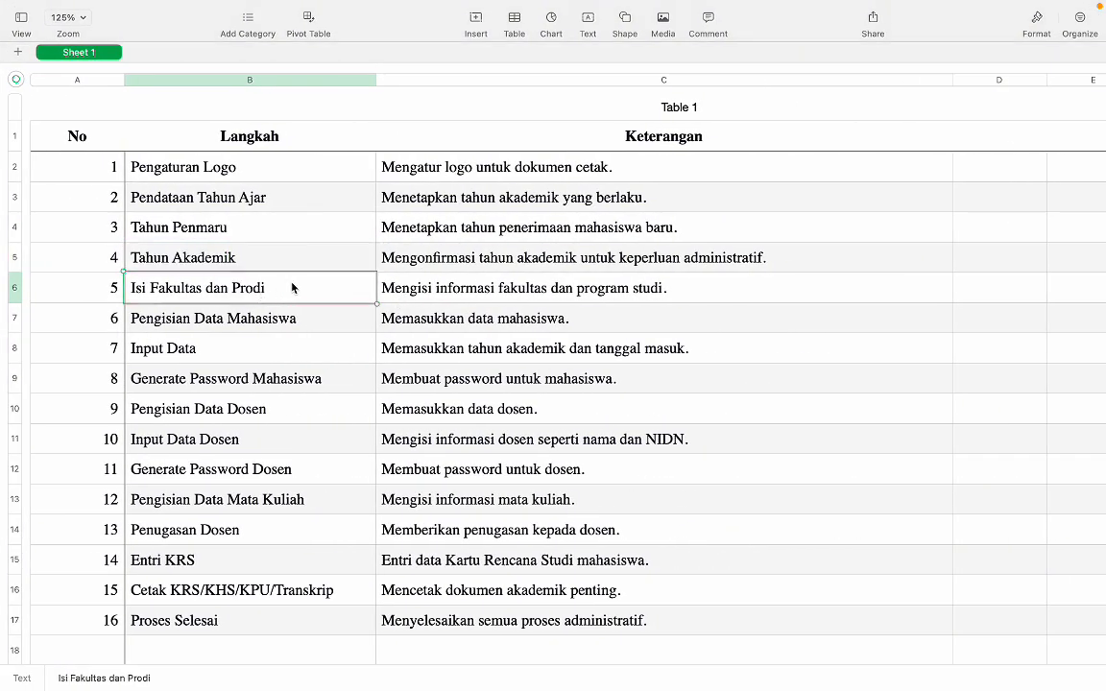
left_click(268, 350)
key("ctrl+Left")
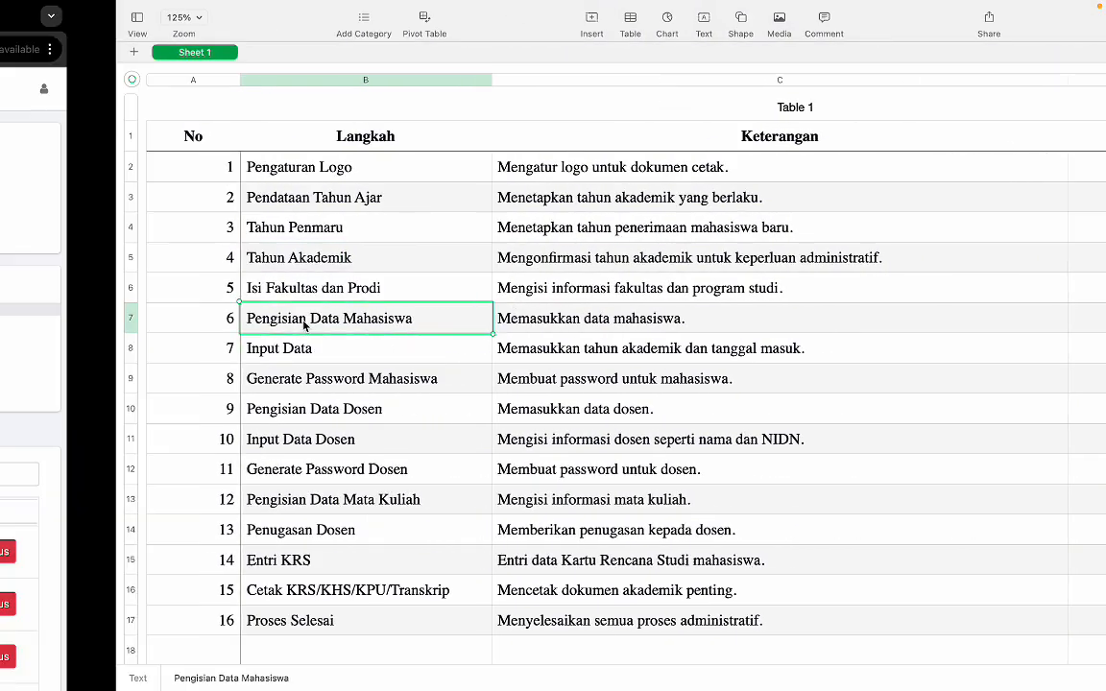
- Open the student data list and load the first listed student's record for updating
mouse_move(25, 280)
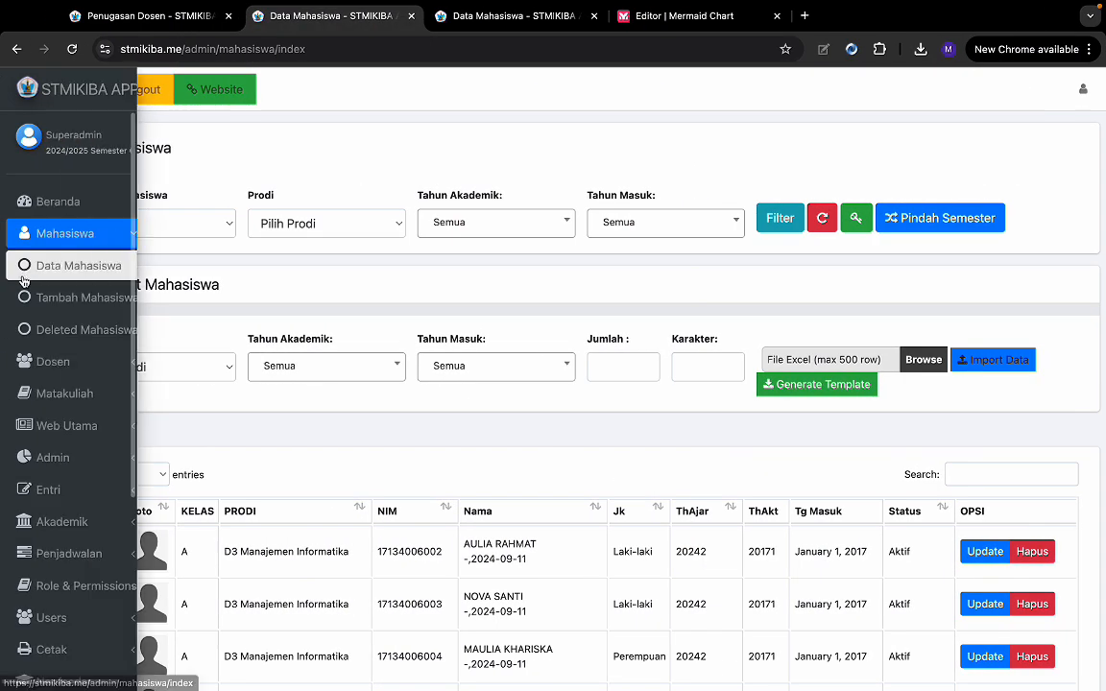
left_click(93, 274)
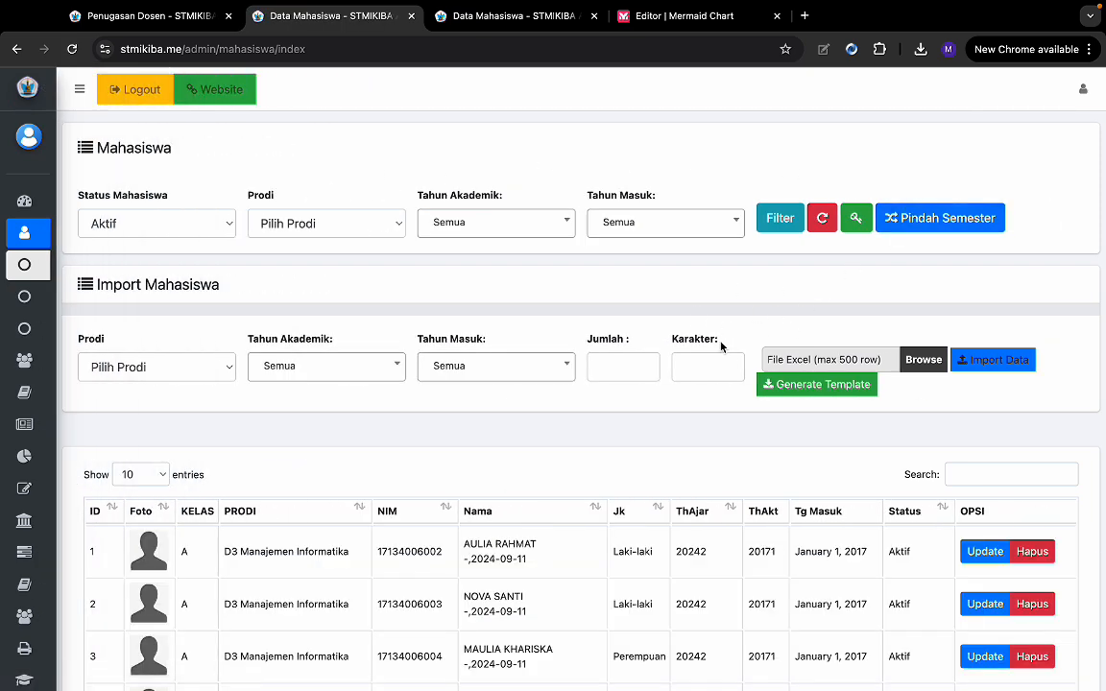
scroll(693, 353, "down", 4)
scroll(831, 388, "up", 2)
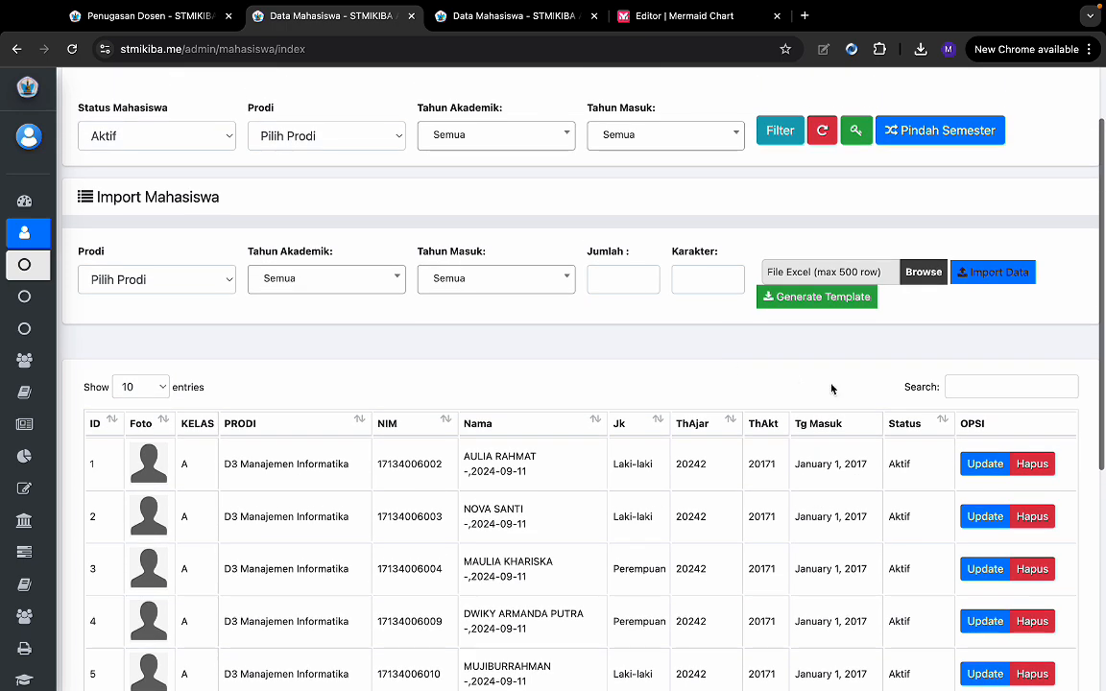
left_click(981, 464)
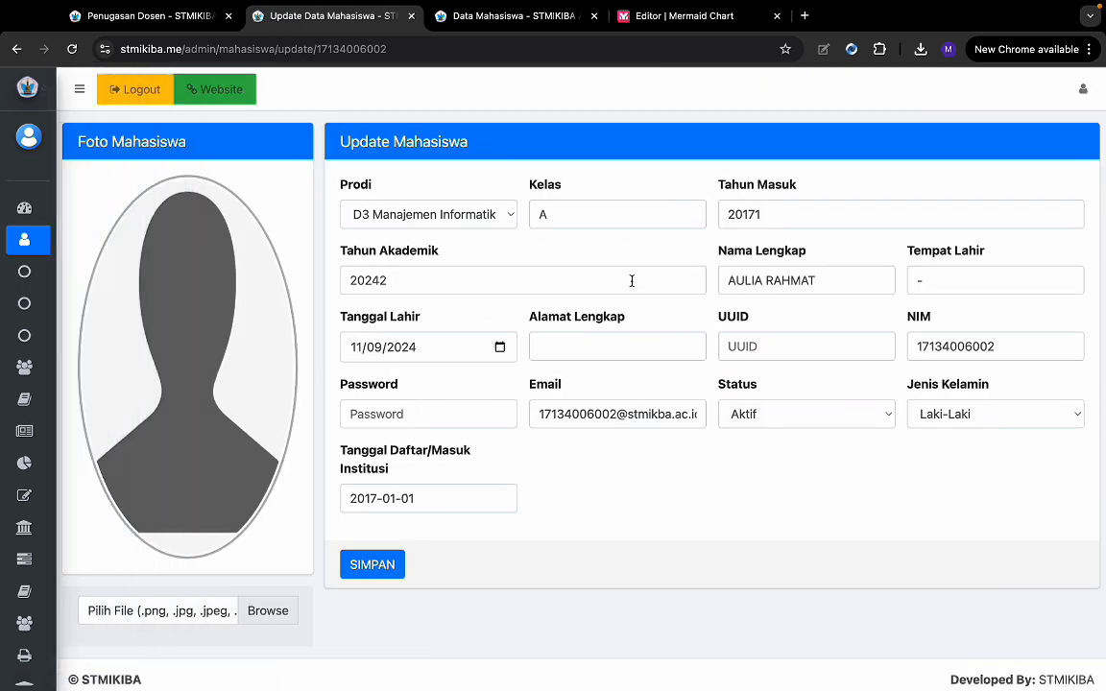
- Check the Tahun Masuk, Tahun Akademik and Tanggal Daftar/Masuk Institusi fields in the student's record
left_click(758, 214)
type("1")
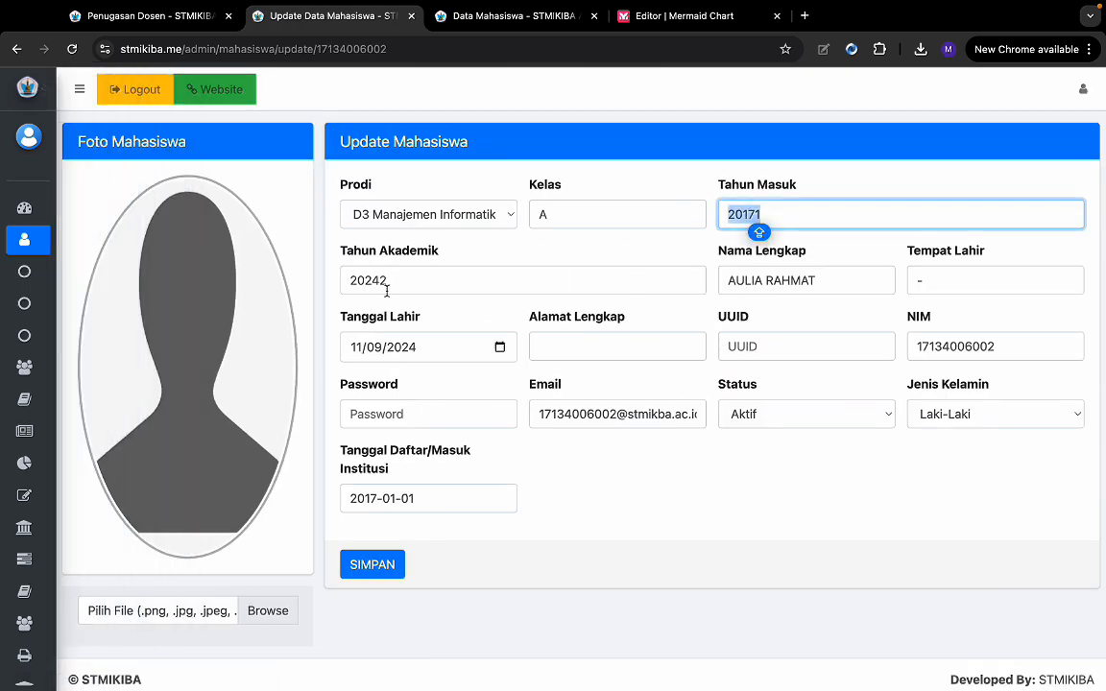
key("Tab")
left_click_drag(442, 499, 342, 498)
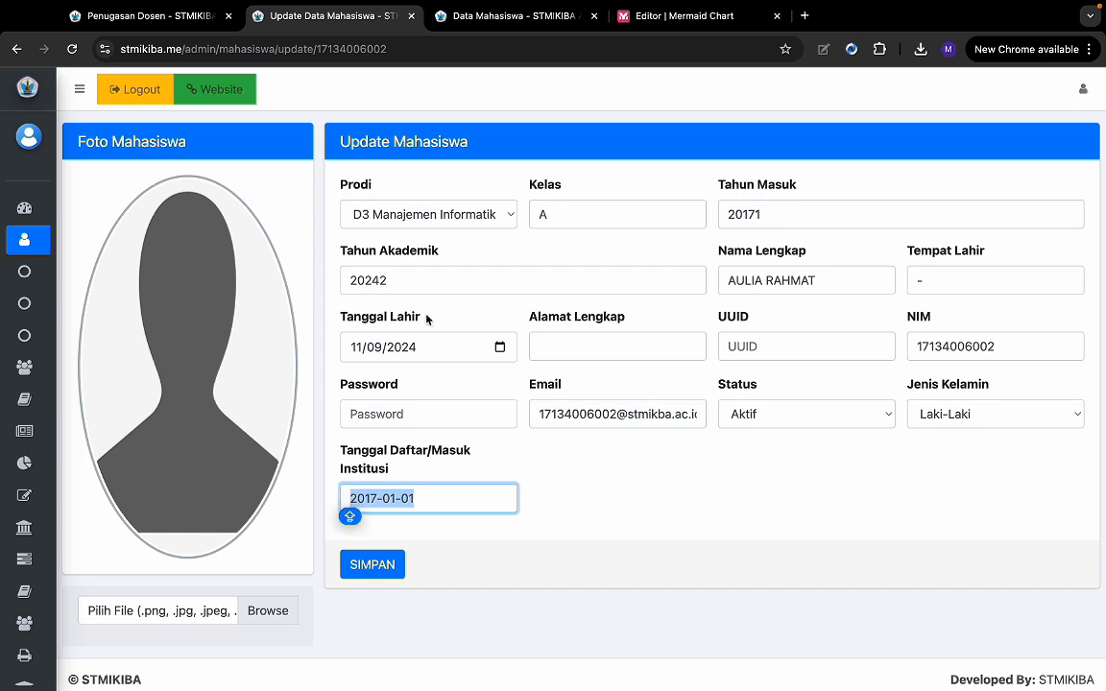
double_click(445, 283)
key("shift+Tab")
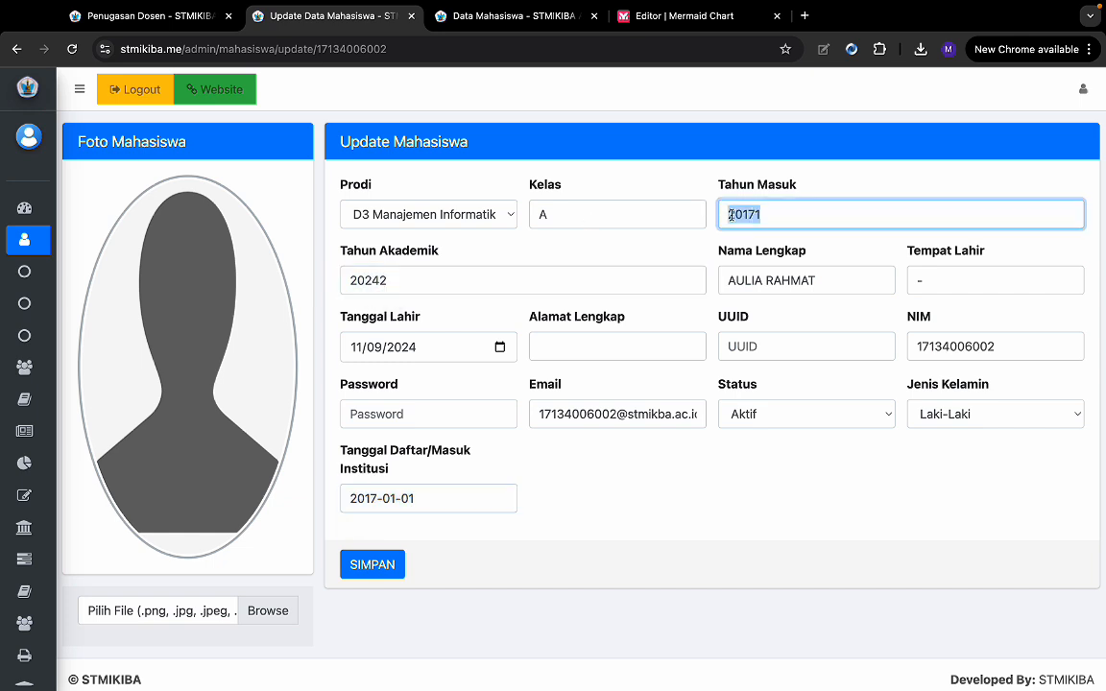
left_click(396, 249)
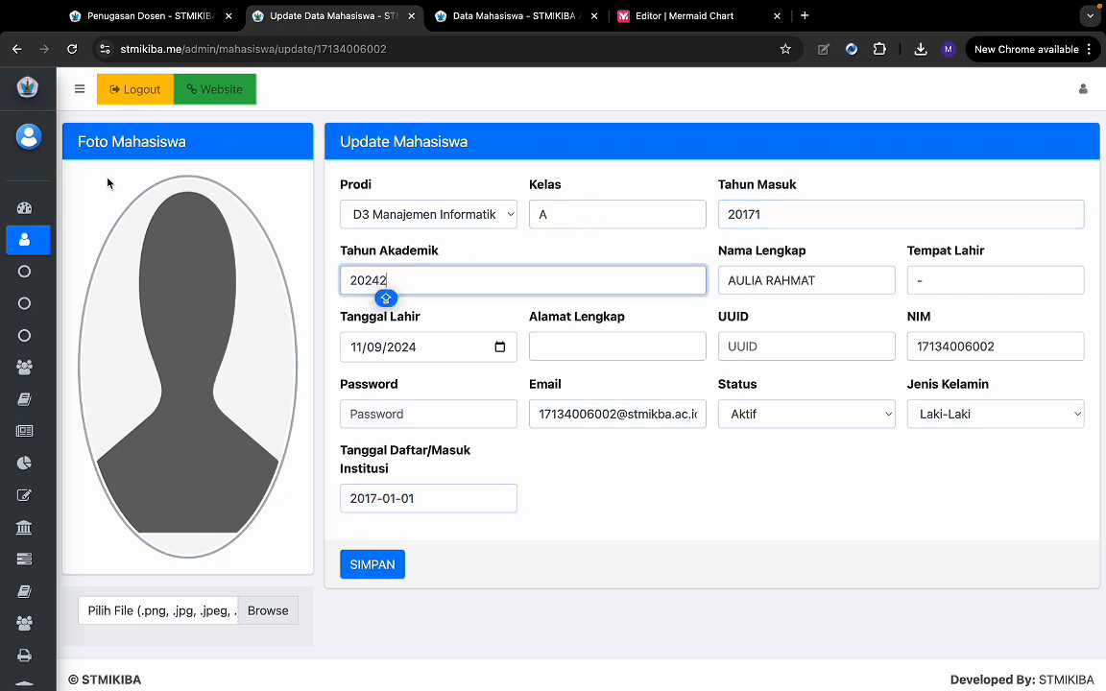
- Go back to the student list, open Generate Password Mahasiswa and check the NIM in the first row
mouse_move(28, 272)
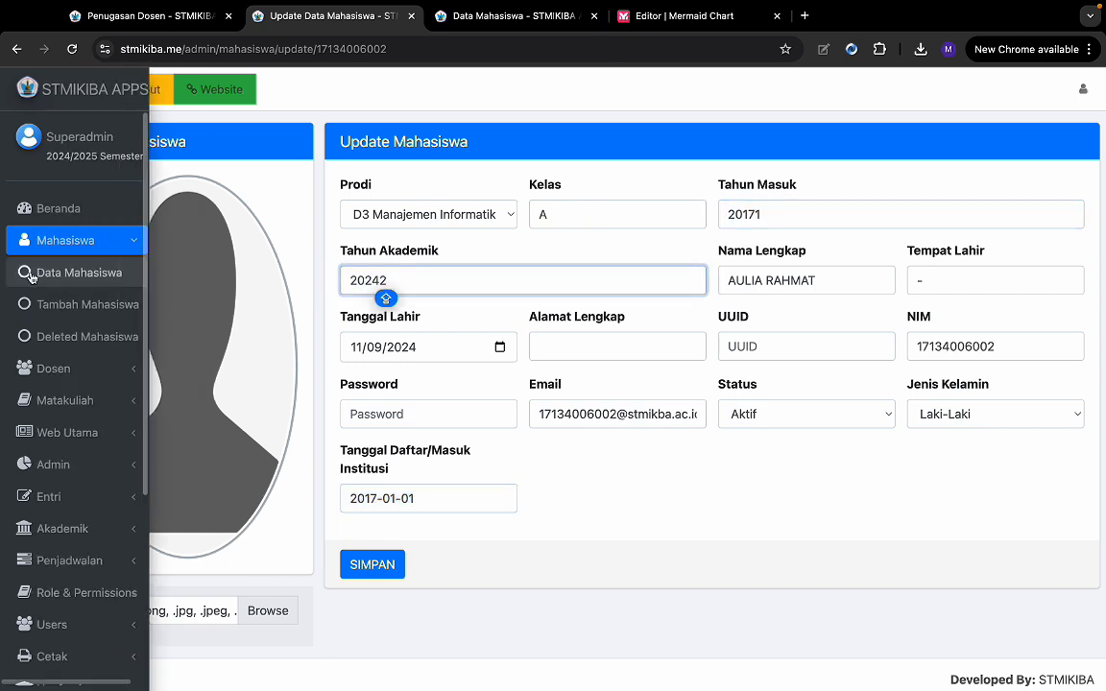
left_click(112, 277)
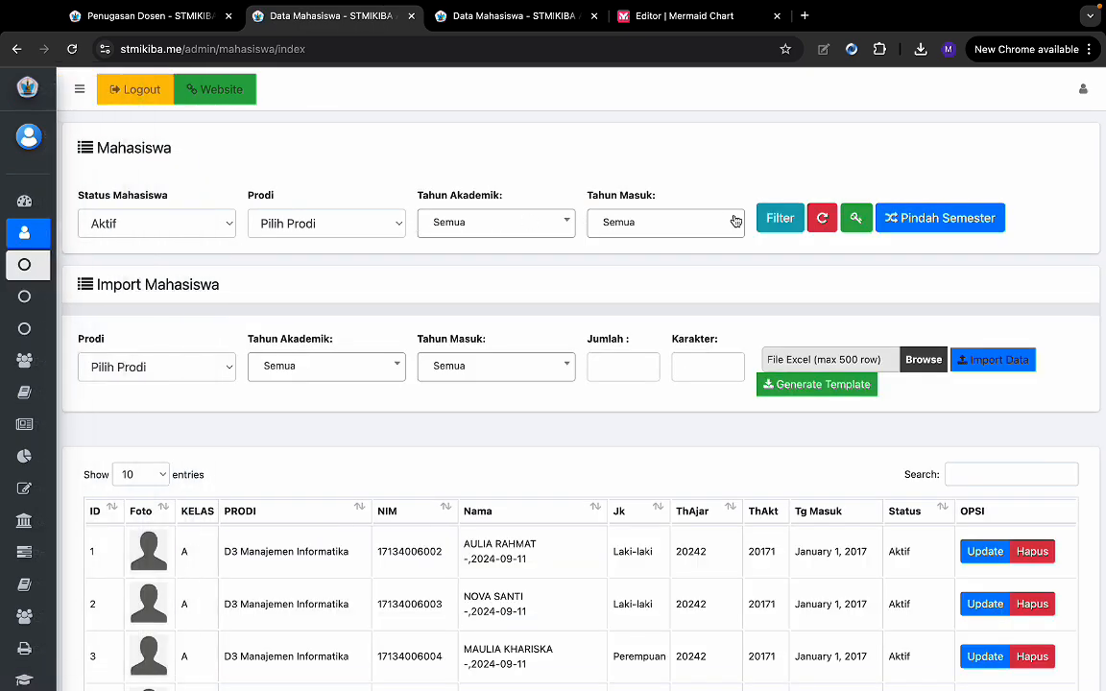
left_click(864, 220)
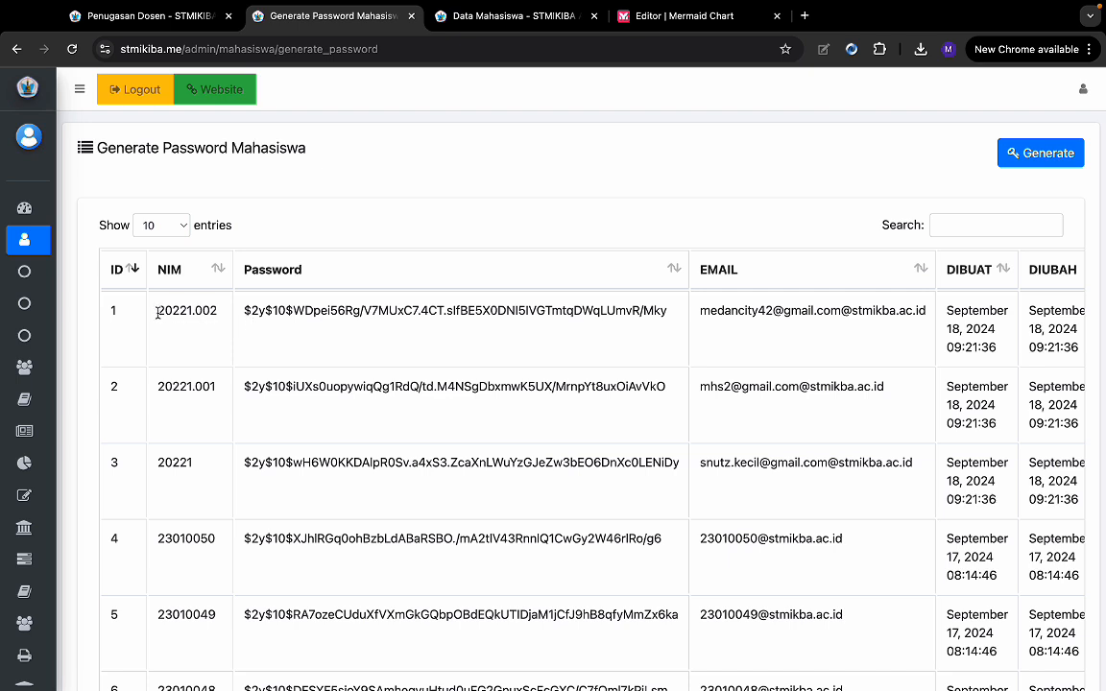
left_click_drag(160, 317, 253, 300)
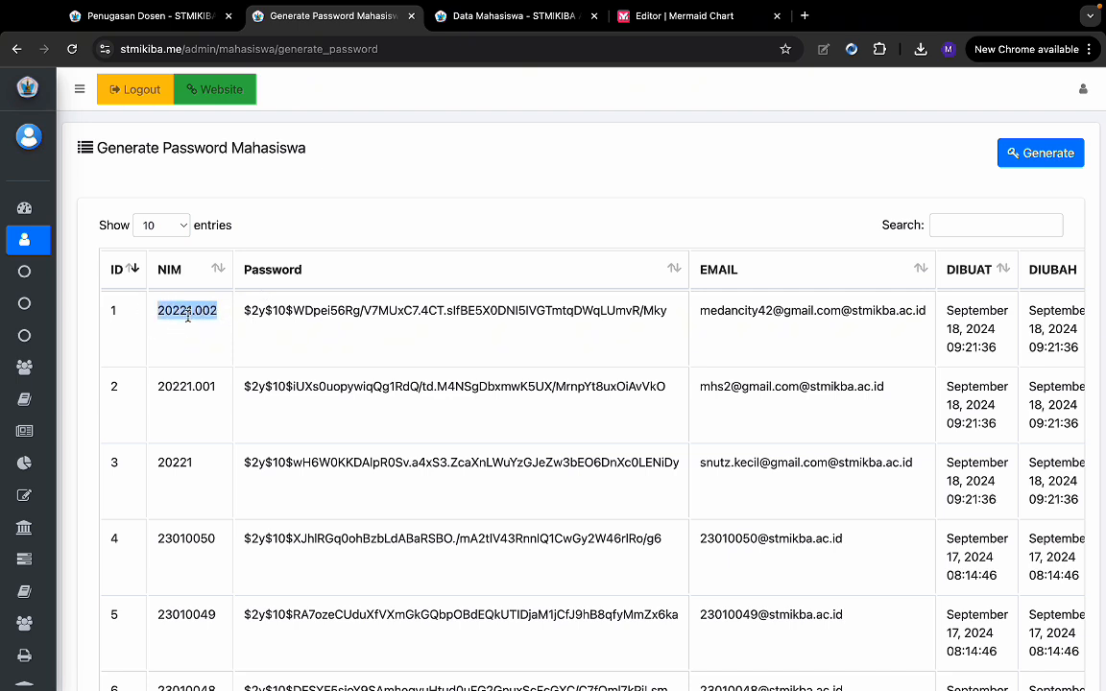
left_click_drag(156, 311, 229, 308)
- Open Pindah Semester from the student data list and choose Sistem Informasi as Prodi and 20242 as TA asal
mouse_move(43, 287)
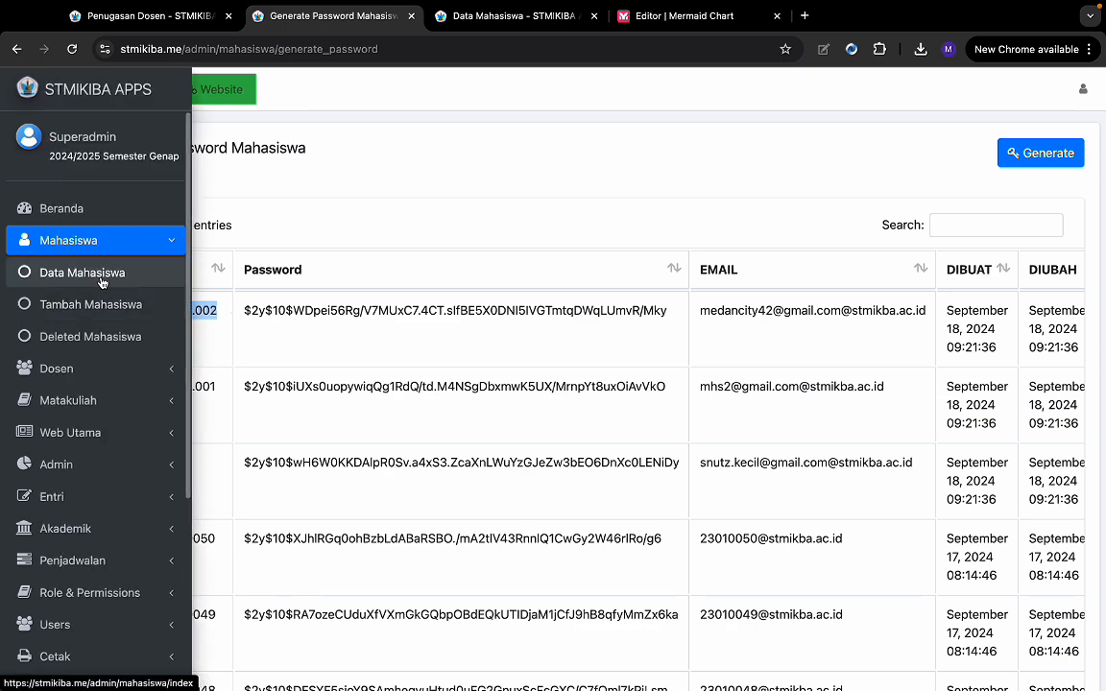
left_click(99, 273)
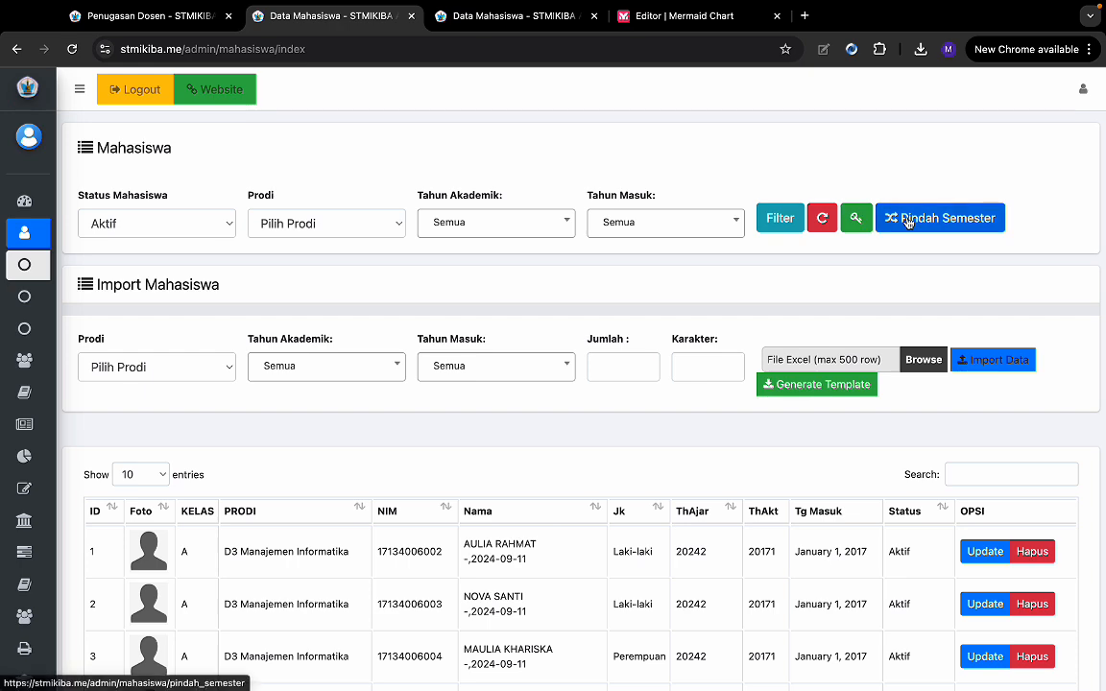
left_click(906, 218)
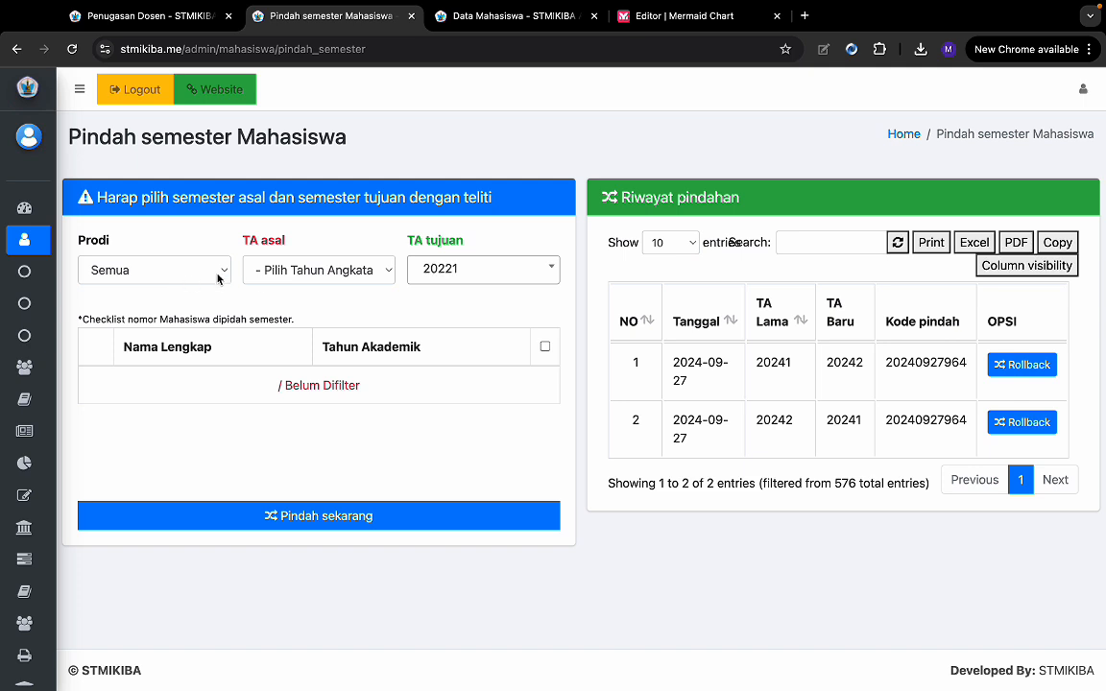
left_click(218, 278)
left_click(161, 290)
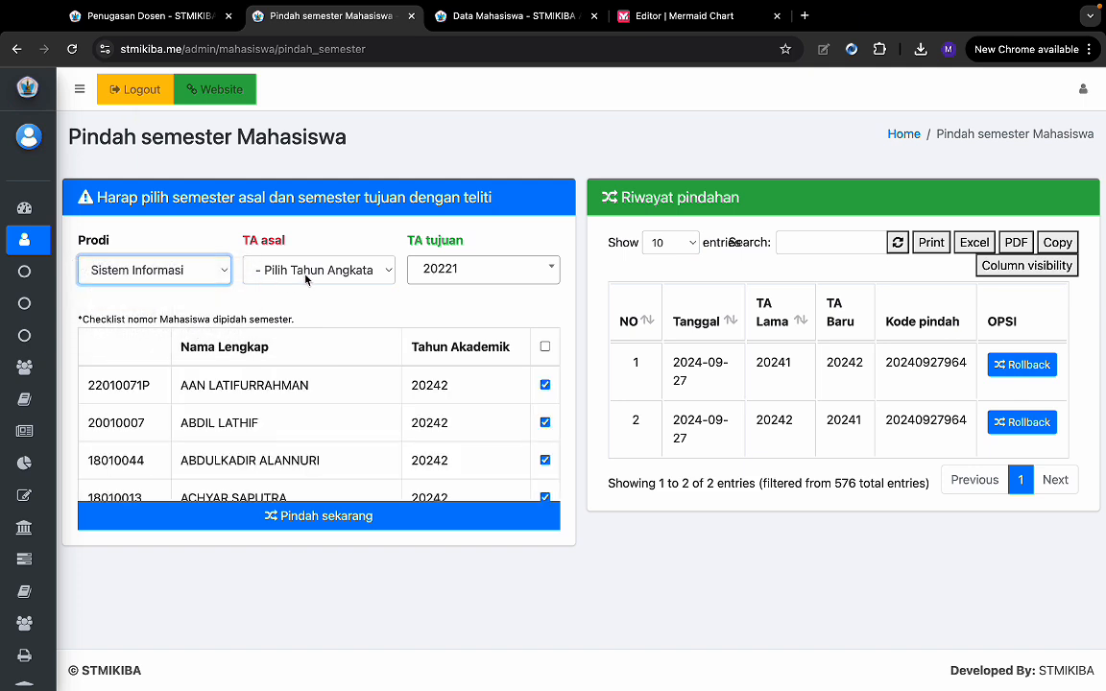
mouse_move(7, 157)
left_click_drag(49, 156, 177, 158)
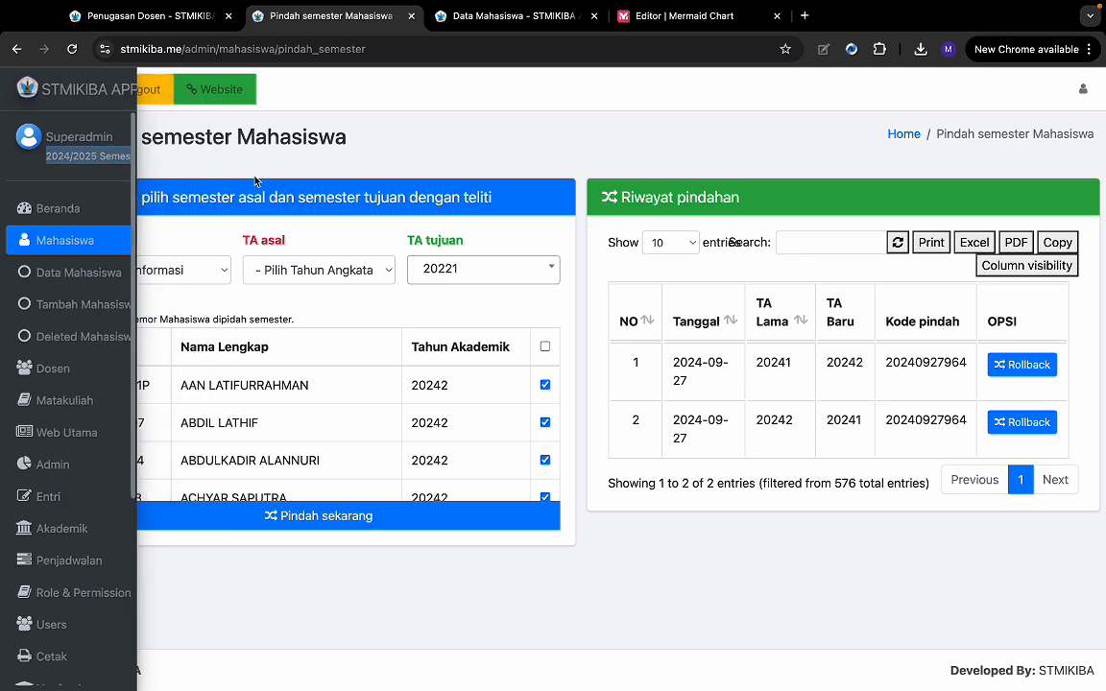
left_click(307, 271)
left_click(306, 293)
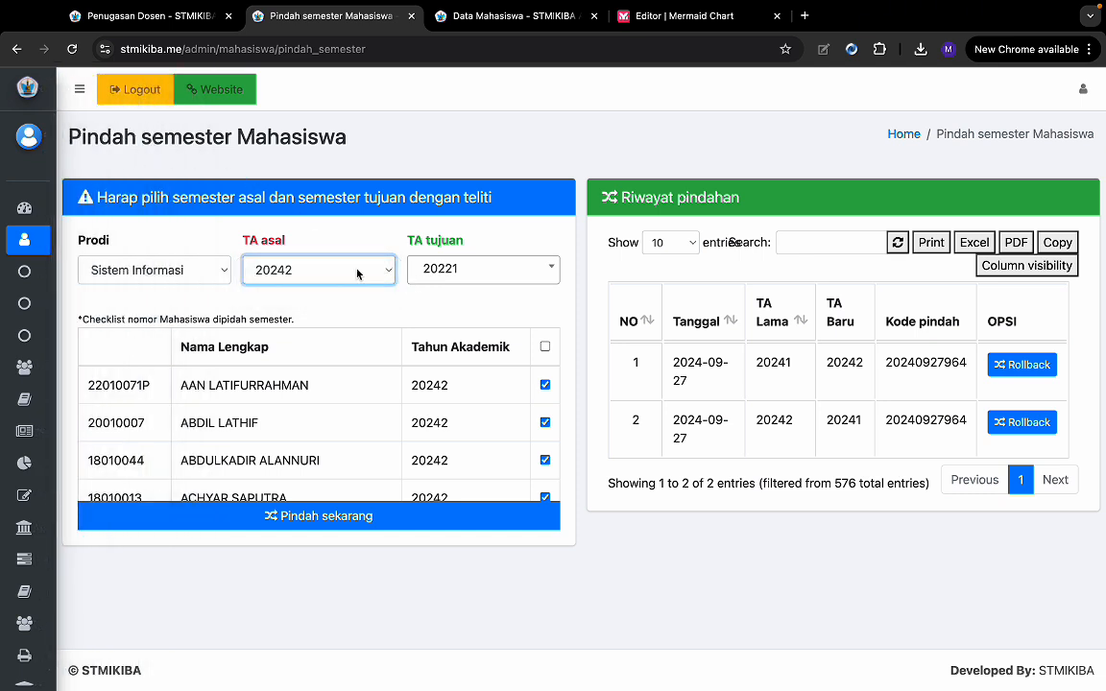
- Set TA tujuan to 20251, move the checked students now and check the new entry in the transfer history
left_click(476, 272)
scroll(464, 390, "down", 3)
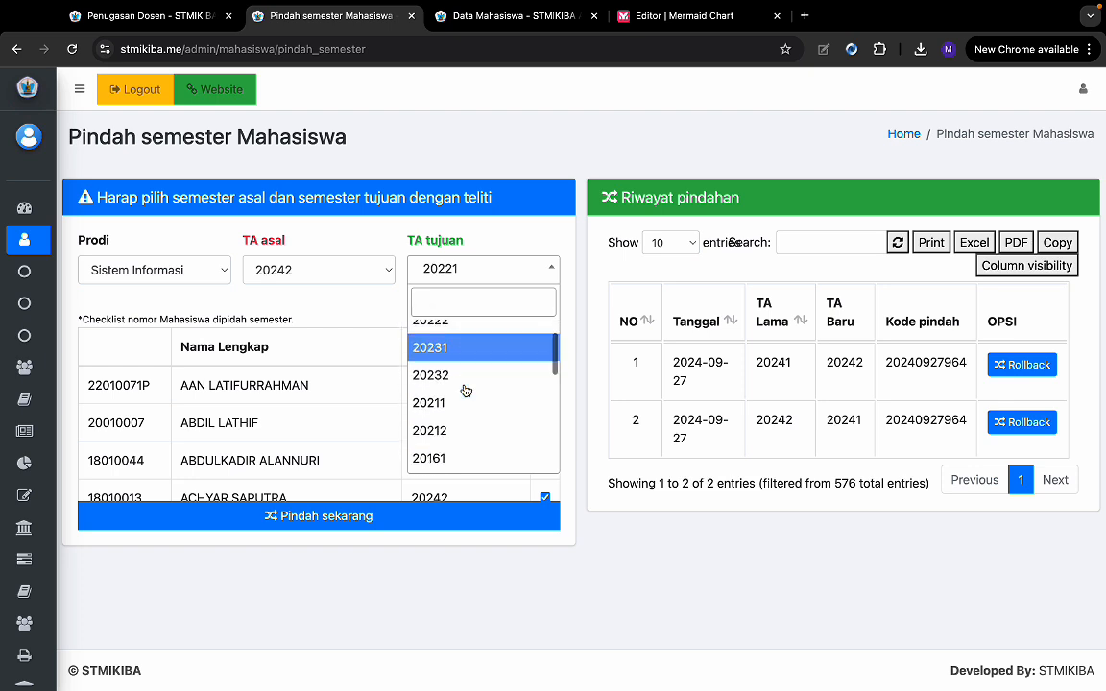
scroll(464, 390, "down", 5)
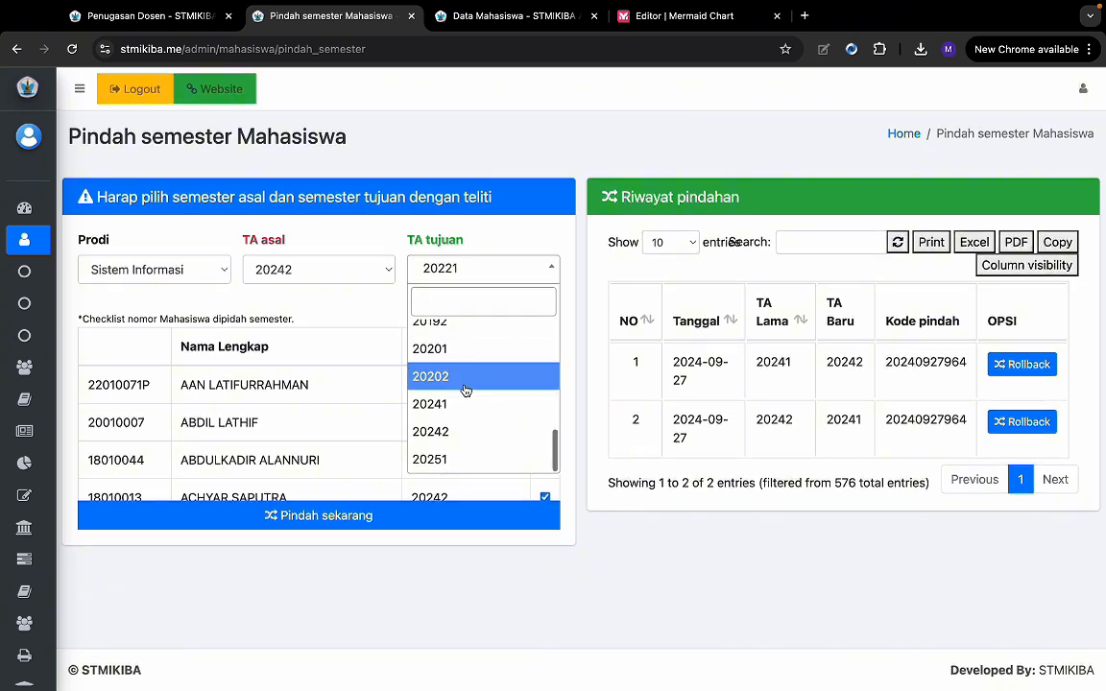
type("2025")
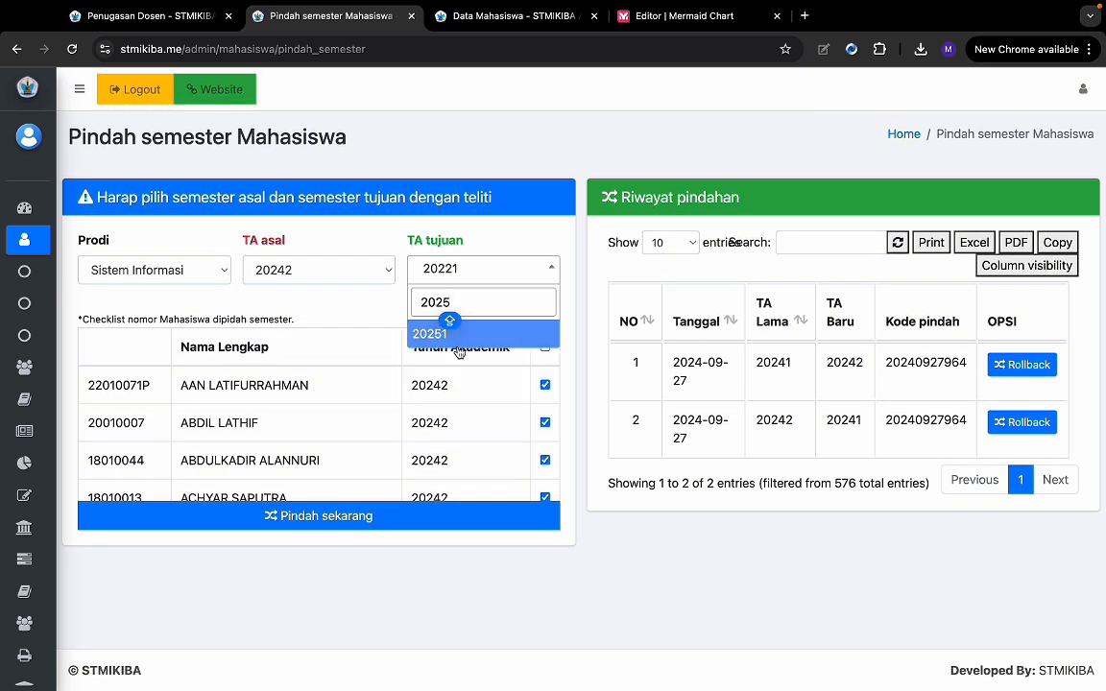
left_click(427, 326)
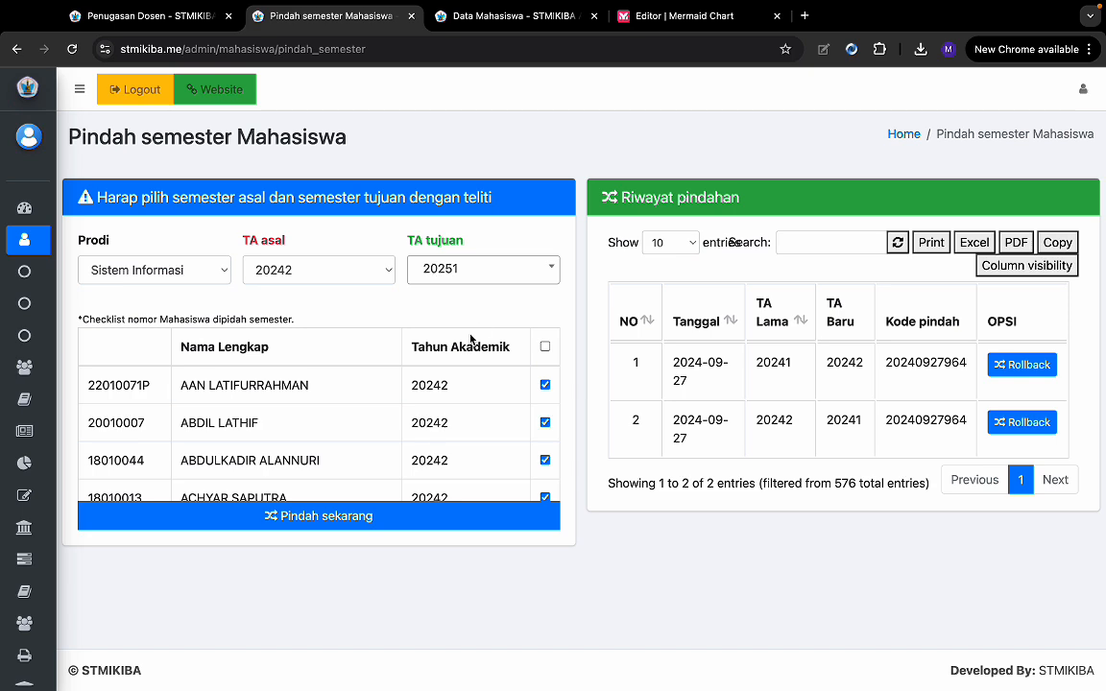
left_click(377, 519)
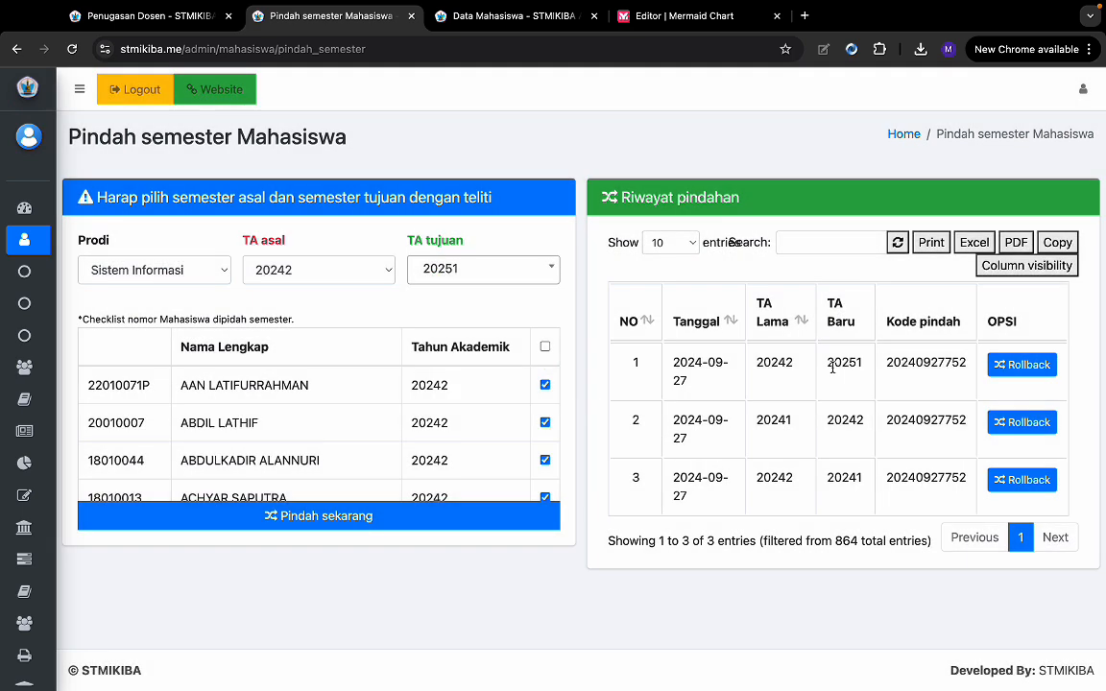
double_click(845, 363)
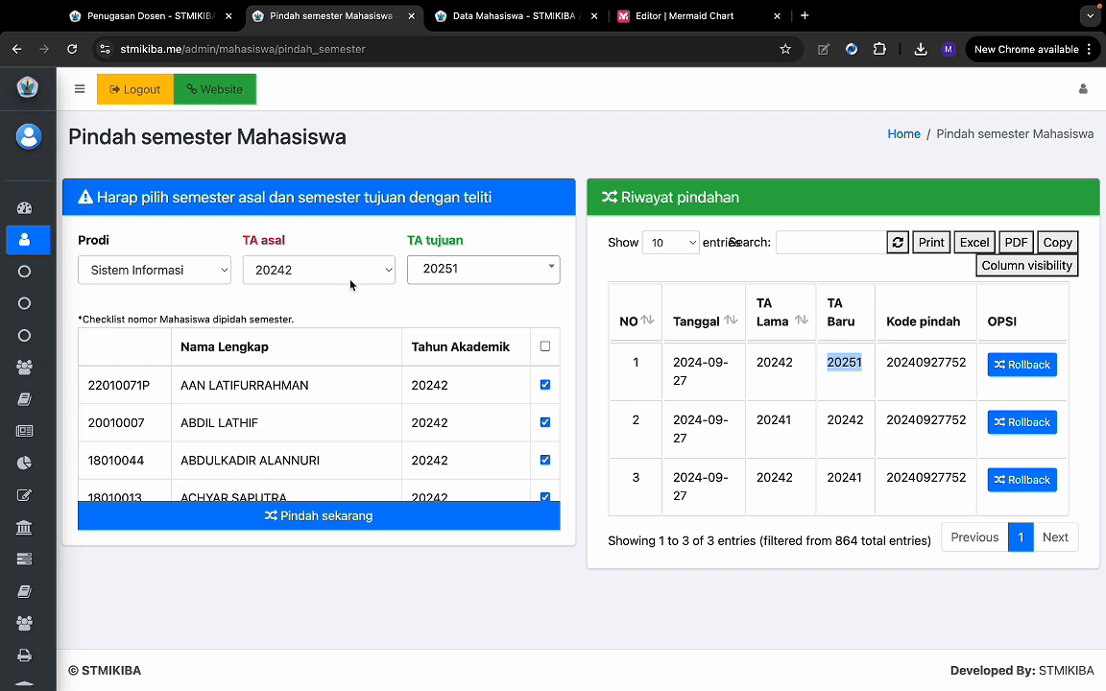
- Reselect Prodi Sistem Informasi and move its students from TA asal 20251 back to TA tujuan 20242
left_click(316, 271)
left_click(157, 261)
left_click(156, 270)
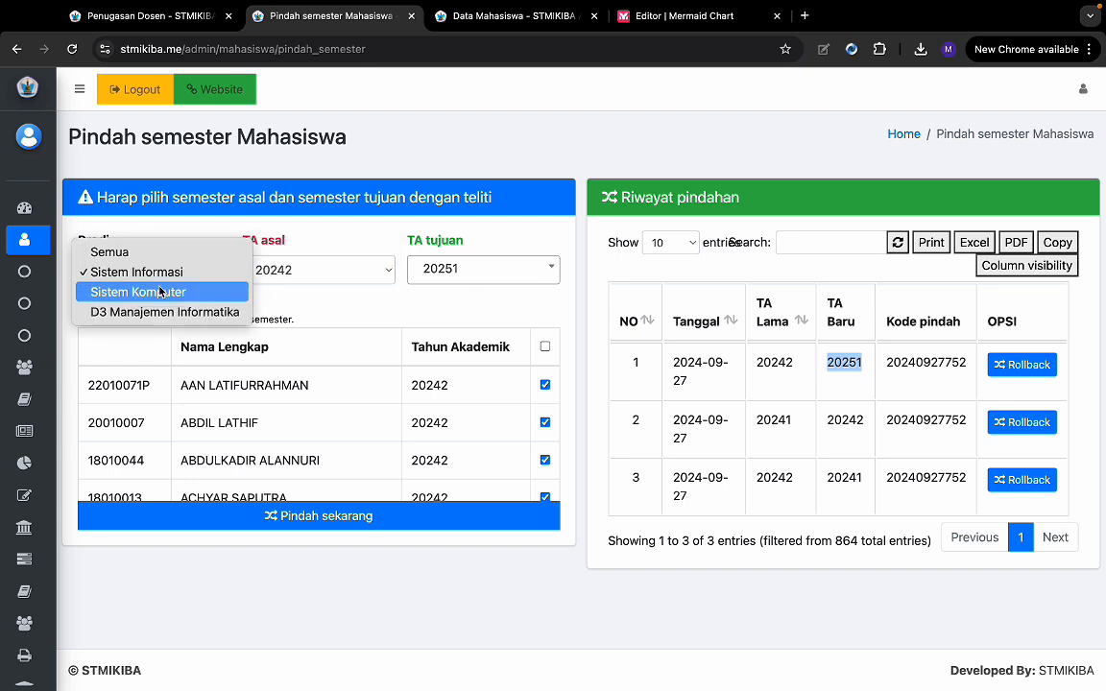
left_click(159, 292)
left_click(154, 269)
left_click(144, 249)
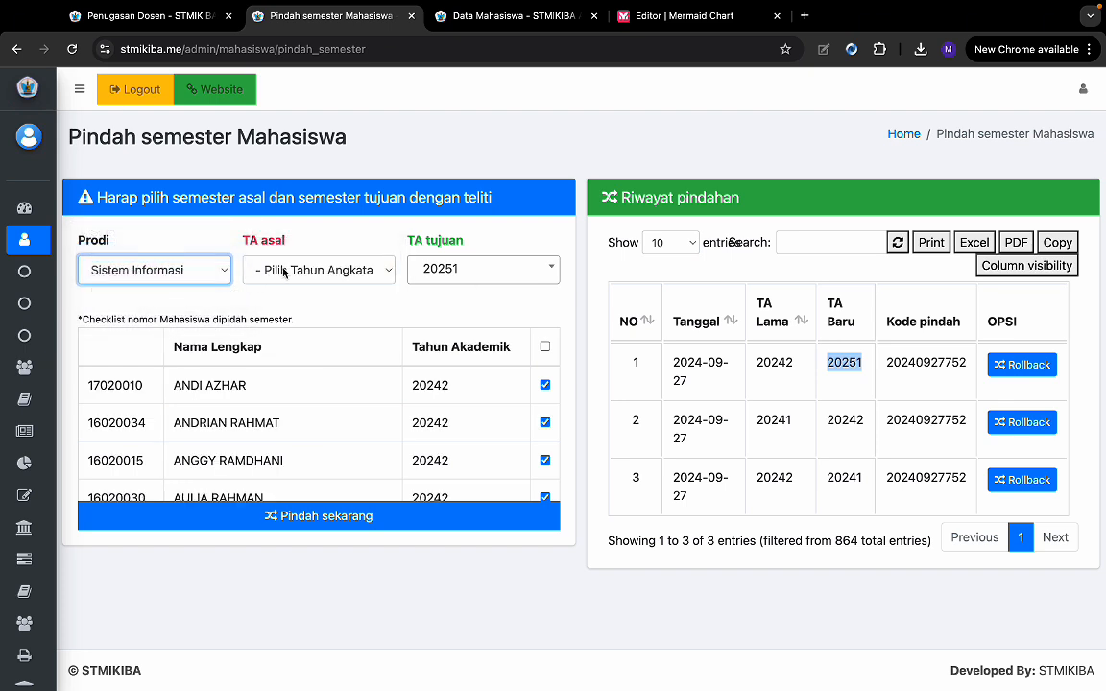
left_click(284, 273)
left_click(263, 289)
left_click(460, 272)
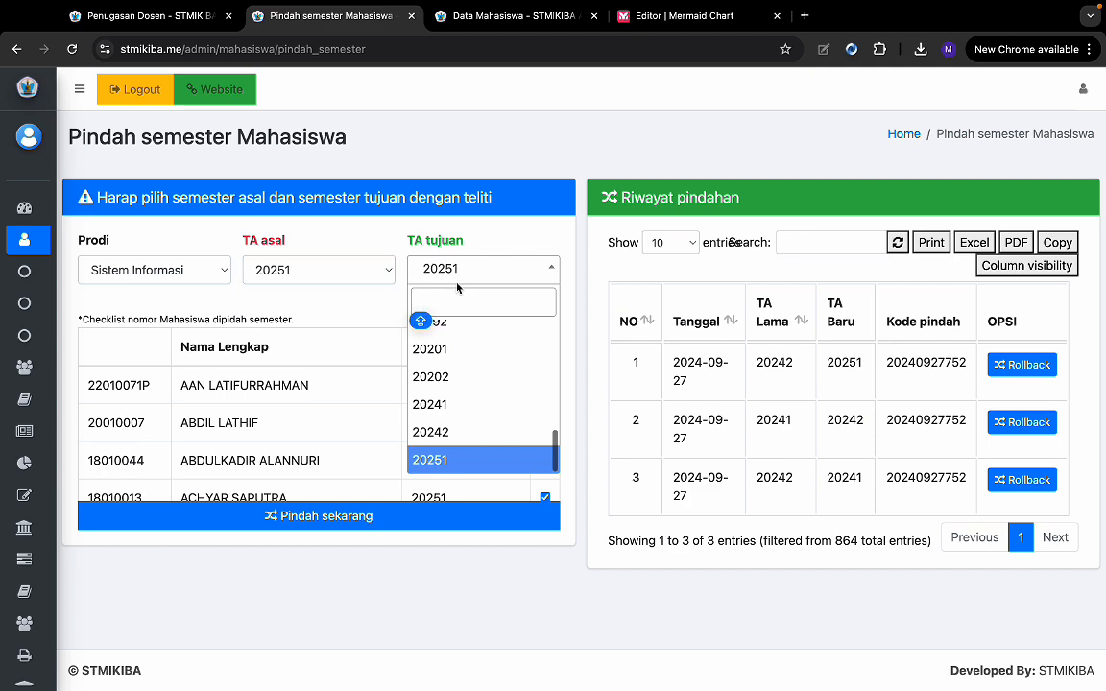
left_click(452, 432)
mouse_move(58, 177)
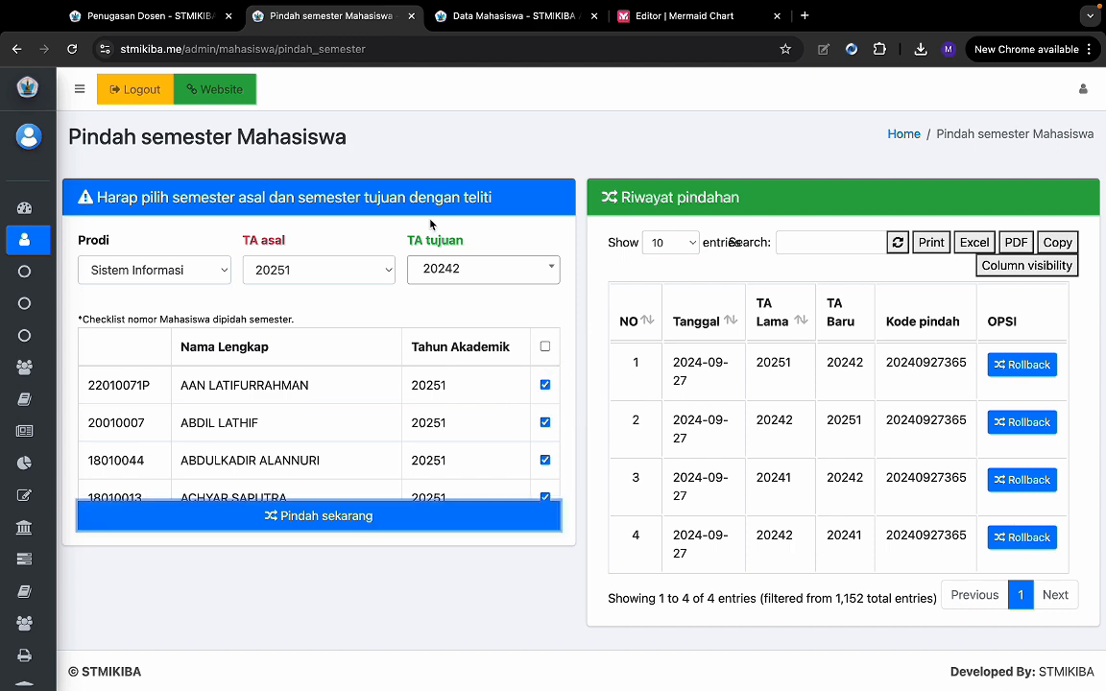
- Return to the student data list and view the deleted students page
mouse_move(24, 239)
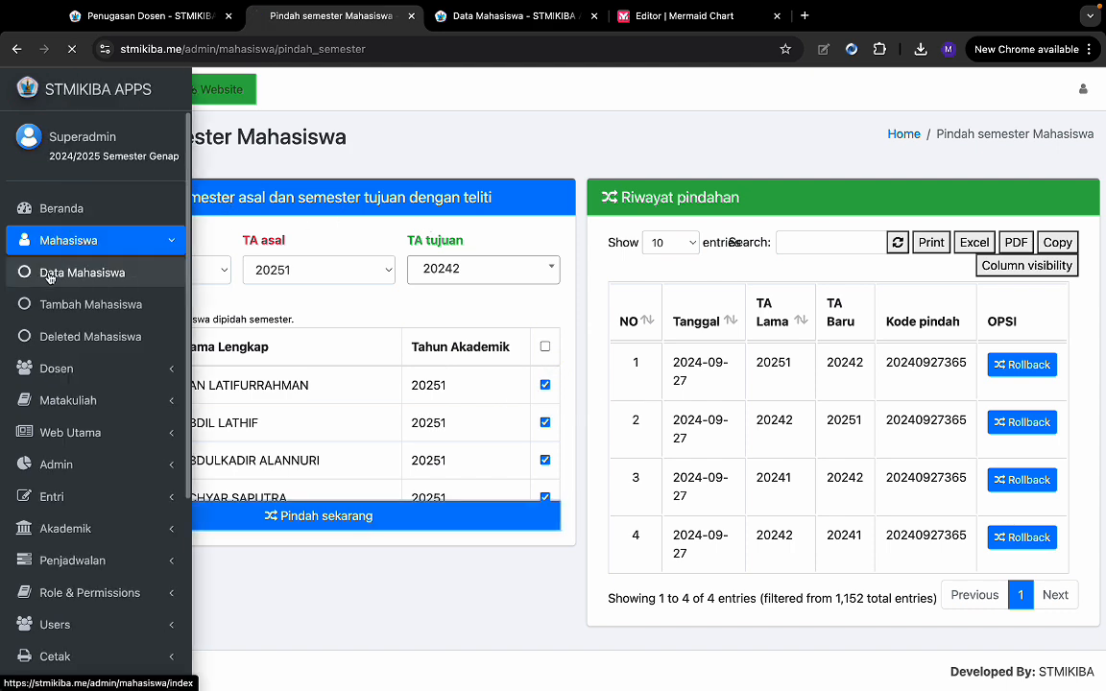
left_click(72, 274)
mouse_move(29, 264)
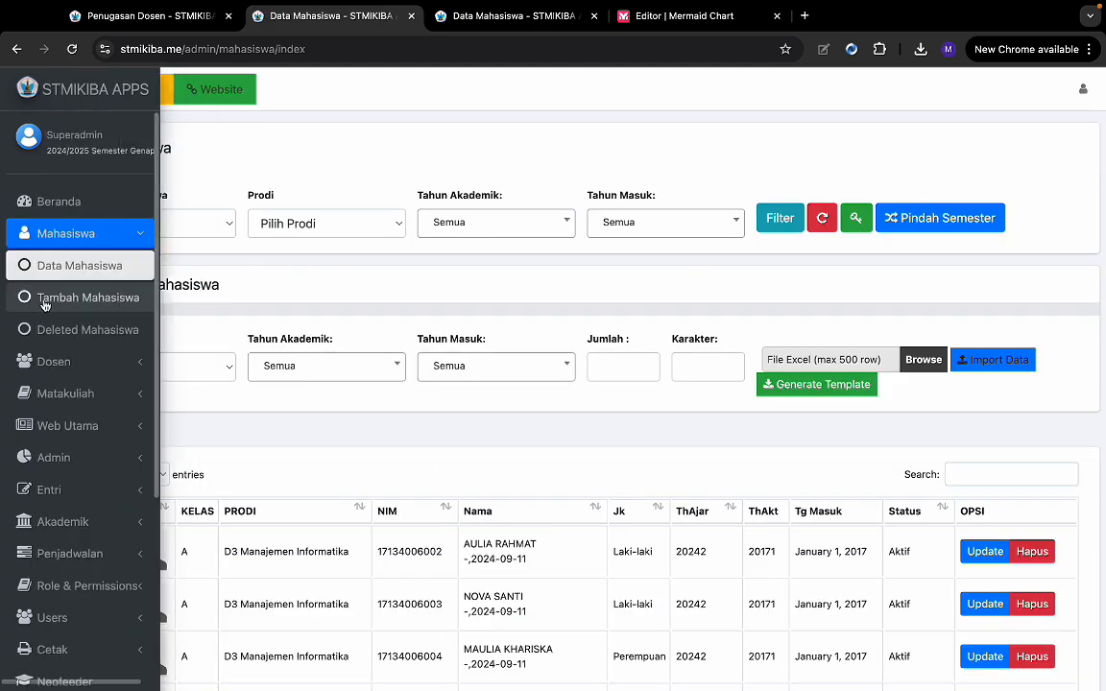
left_click(63, 331)
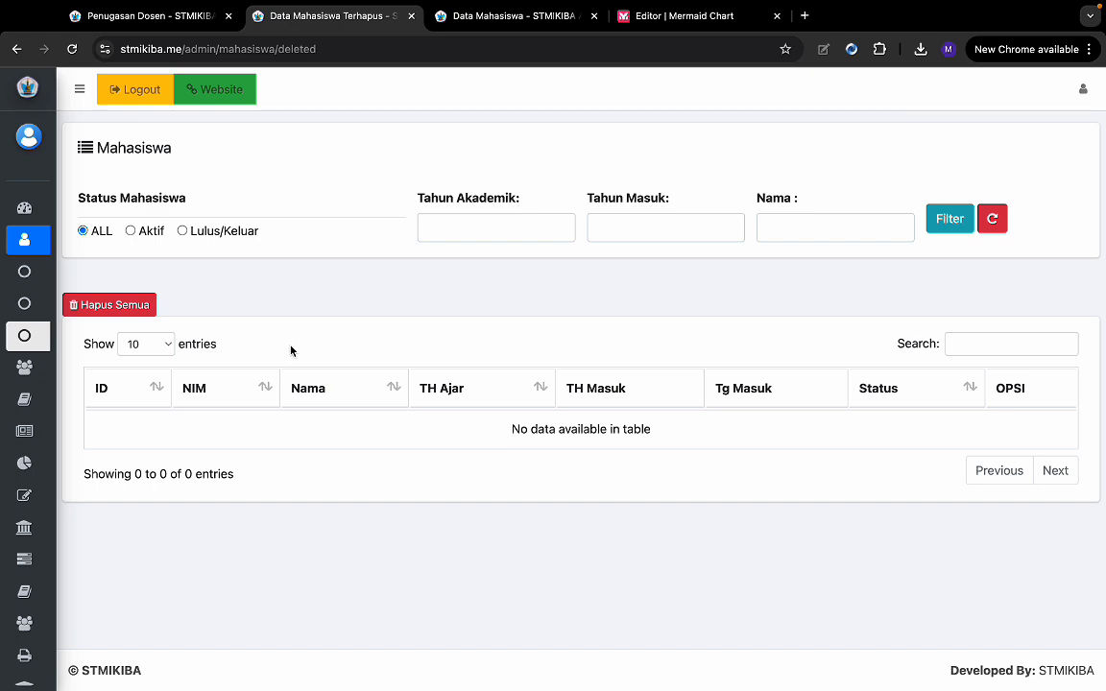
- Send the first student in the student data list to the trash and open the deleted students page
mouse_move(29, 273)
left_click(82, 268)
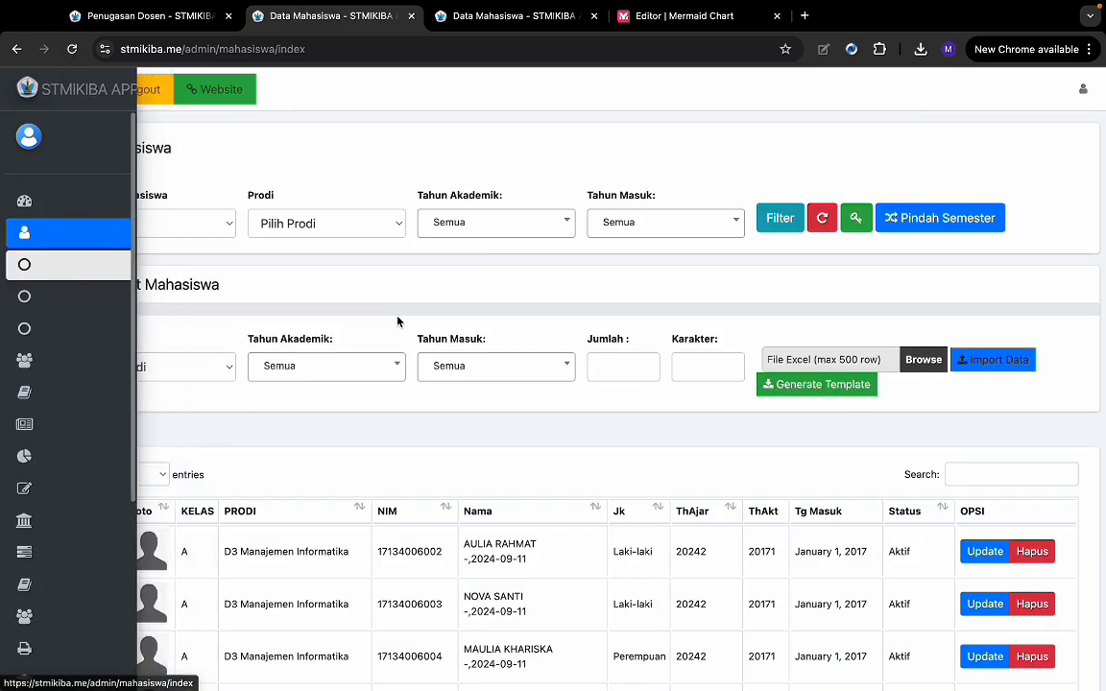
left_click(1033, 554)
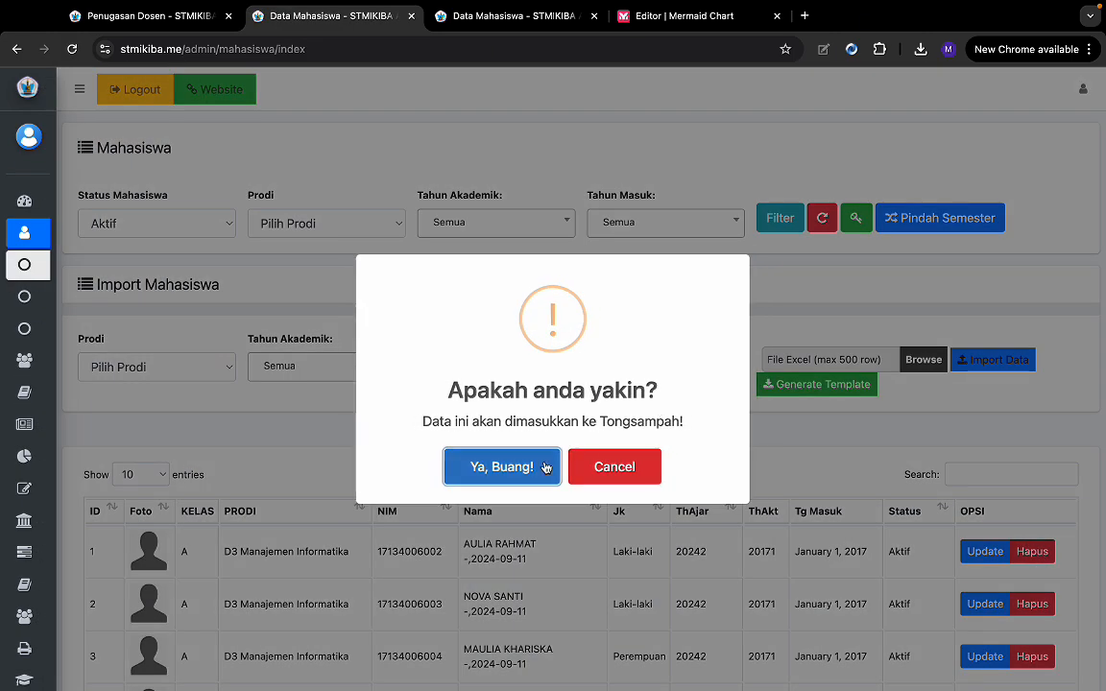
left_click(540, 468)
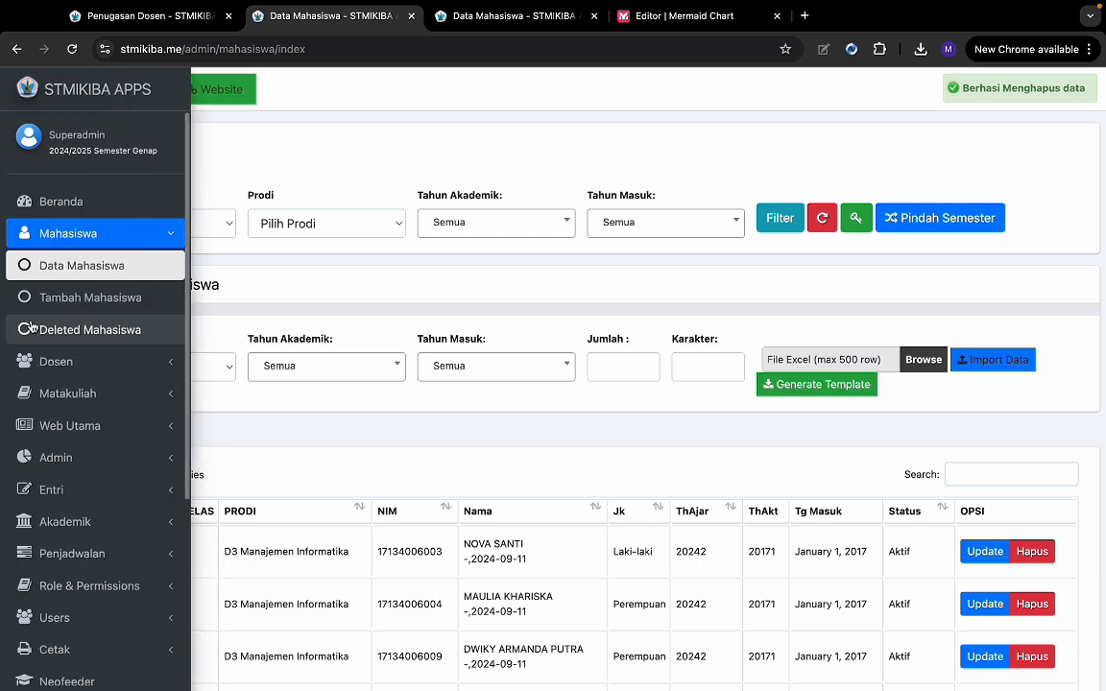
left_click(66, 327)
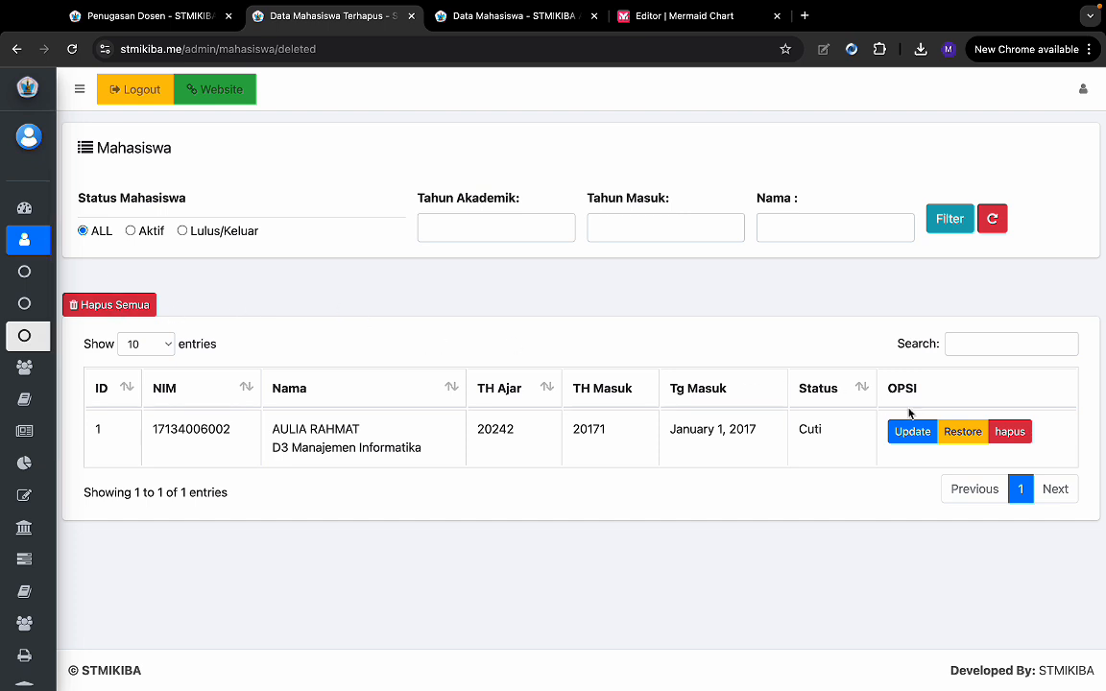
- Restore the deleted student in the deleted students page and return to the student data list
double_click(802, 430)
left_click(962, 431)
left_click(516, 467)
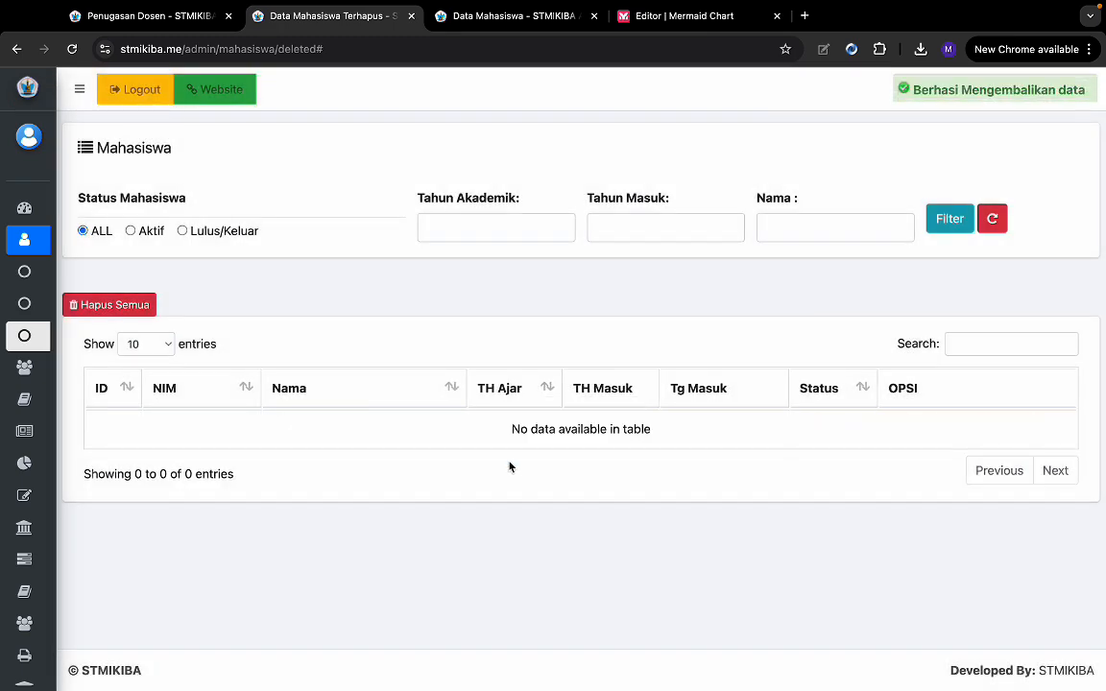
left_click(47, 300)
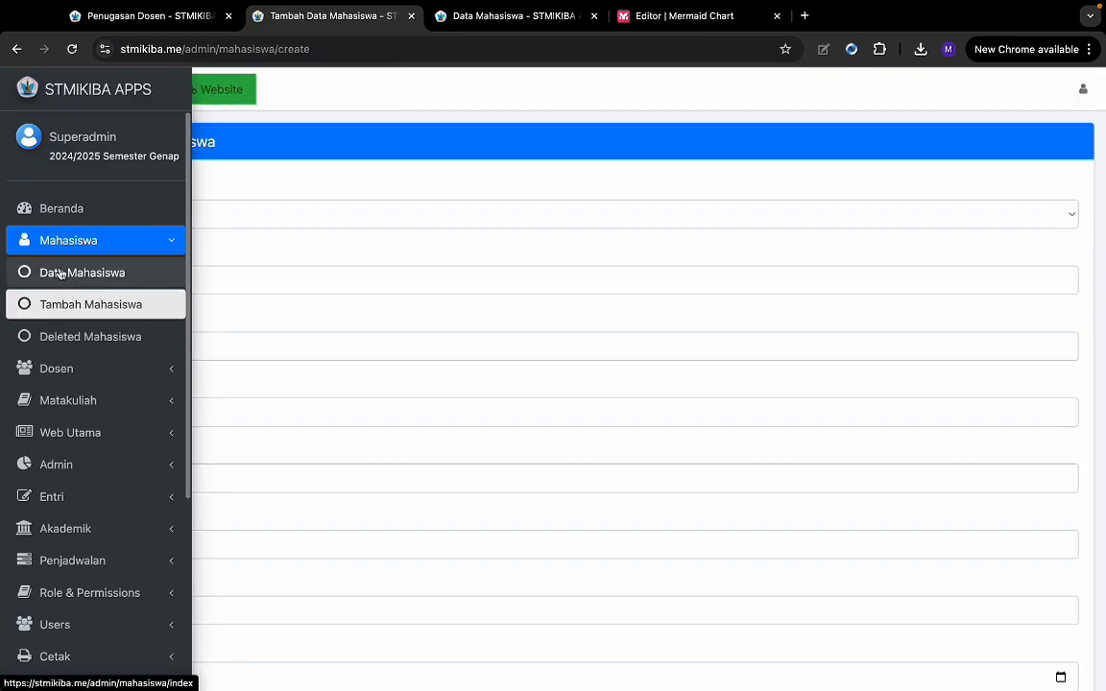
left_click(60, 272)
scroll(486, 388, "down", 1)
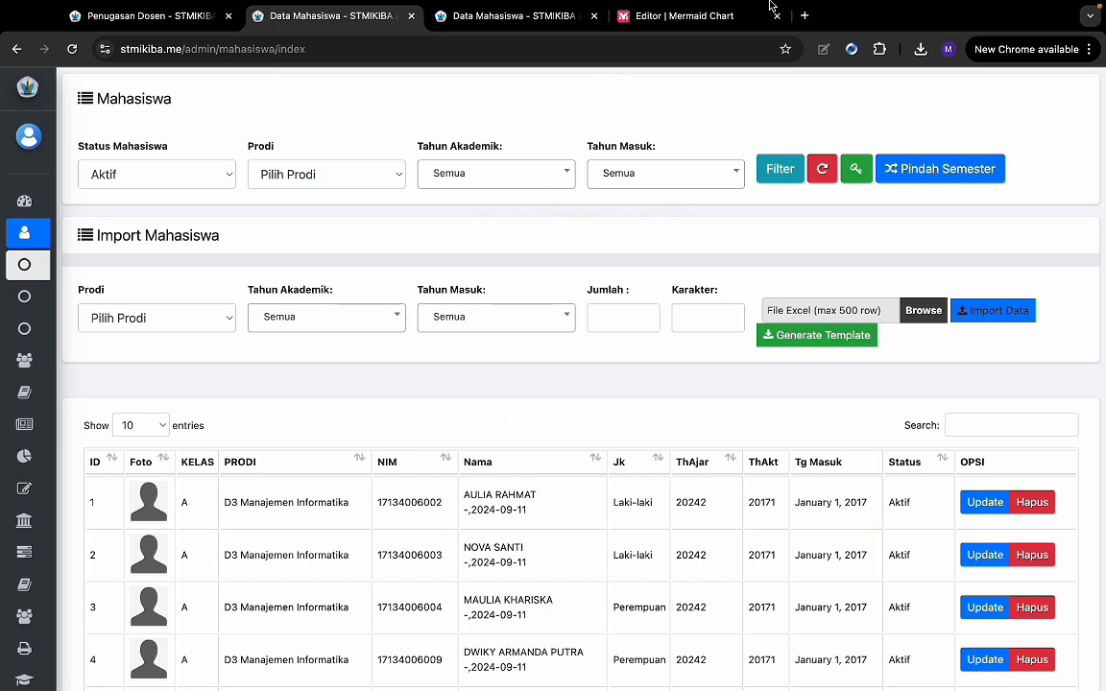
- Open the lecturer data list and view the generated lecturer passwords, checking the first lecturer's NIDN and password
mouse_move(4, 323)
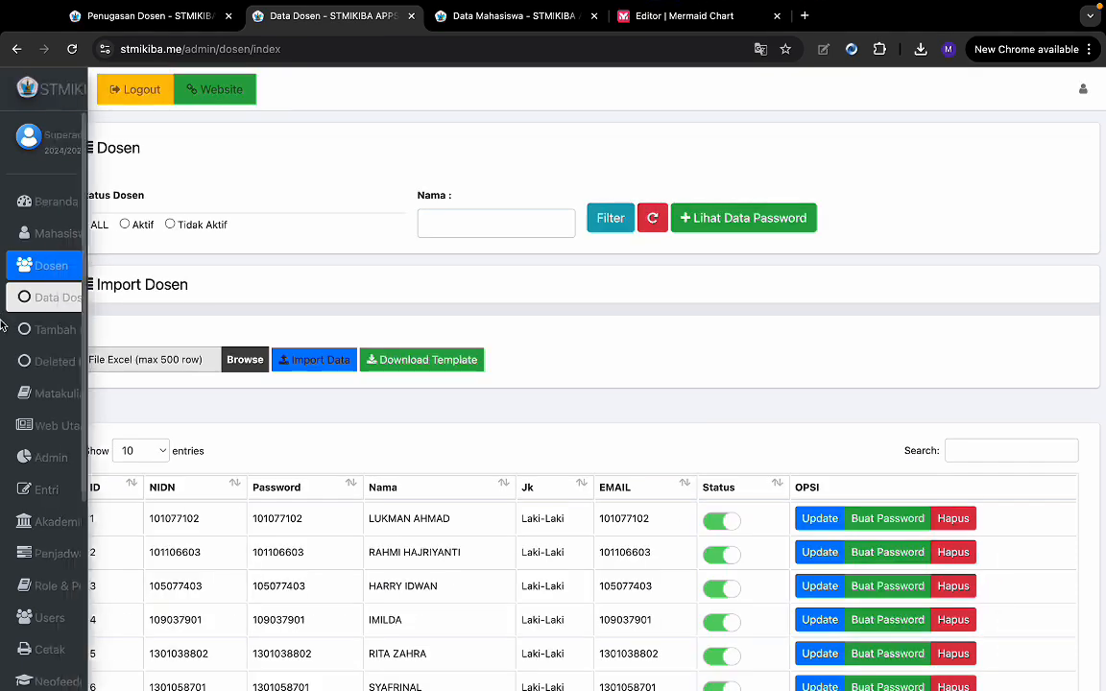
left_click(71, 306)
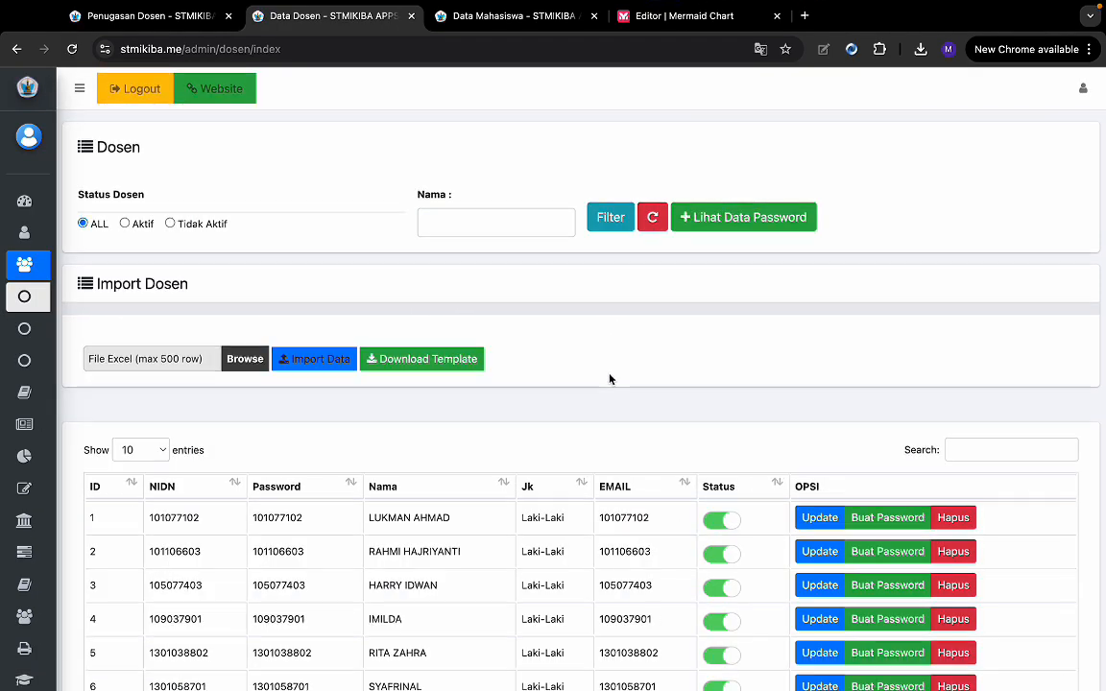
scroll(610, 378, "down", 1)
scroll(617, 358, "up", 1)
left_click(728, 219)
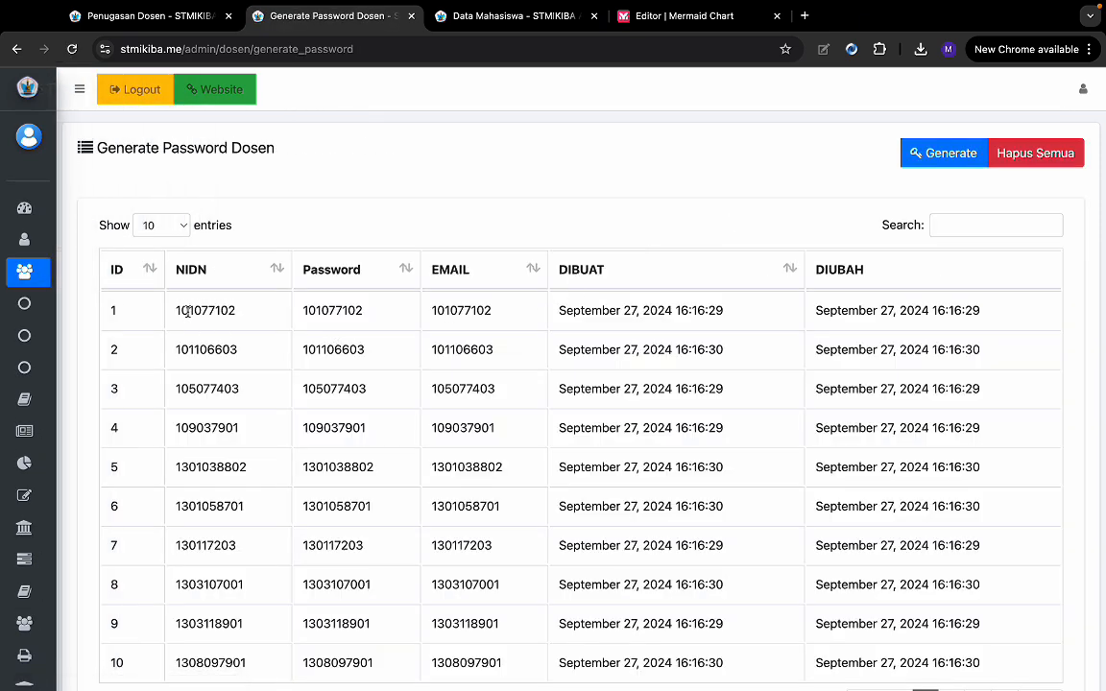
double_click(187, 311)
double_click(333, 309)
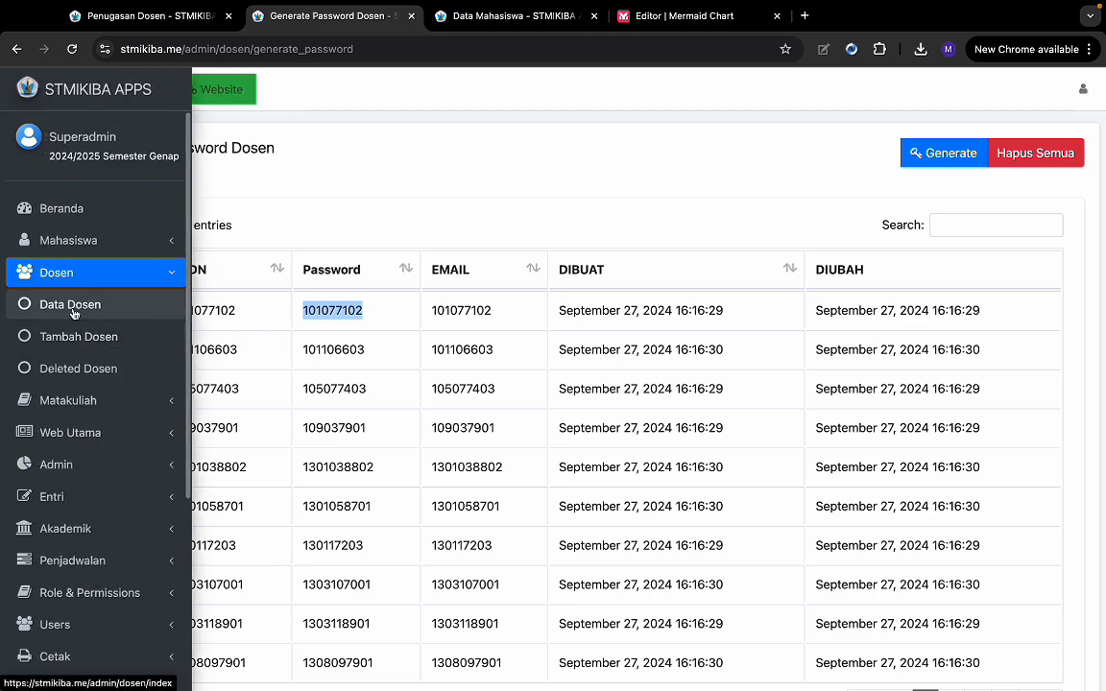
- Open the first lecturer's update form from the lecturer list and examine its password, Jenis Kelamin and other fields
left_click(72, 309)
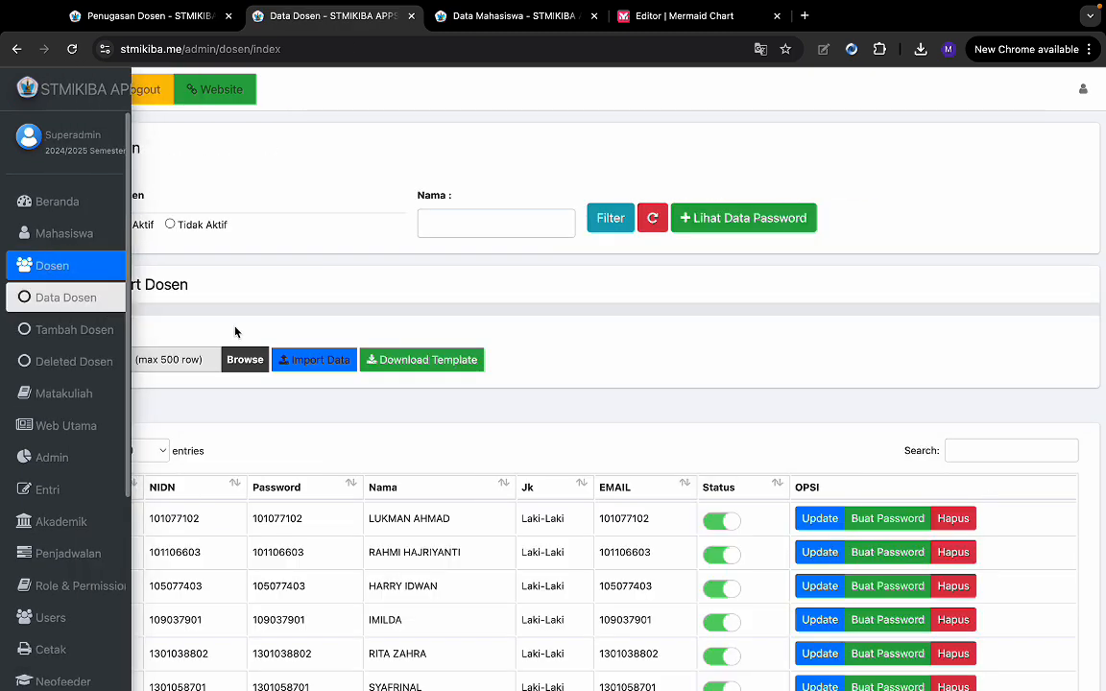
scroll(624, 328, "down", 3)
left_click(822, 282)
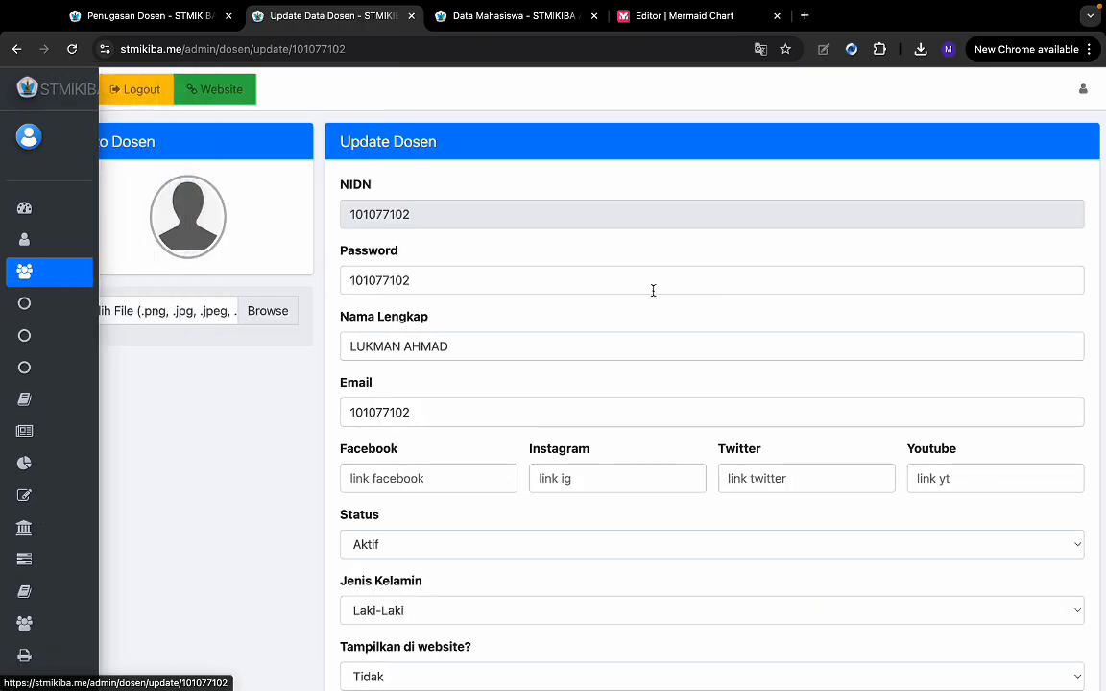
scroll(496, 367, "down", 3)
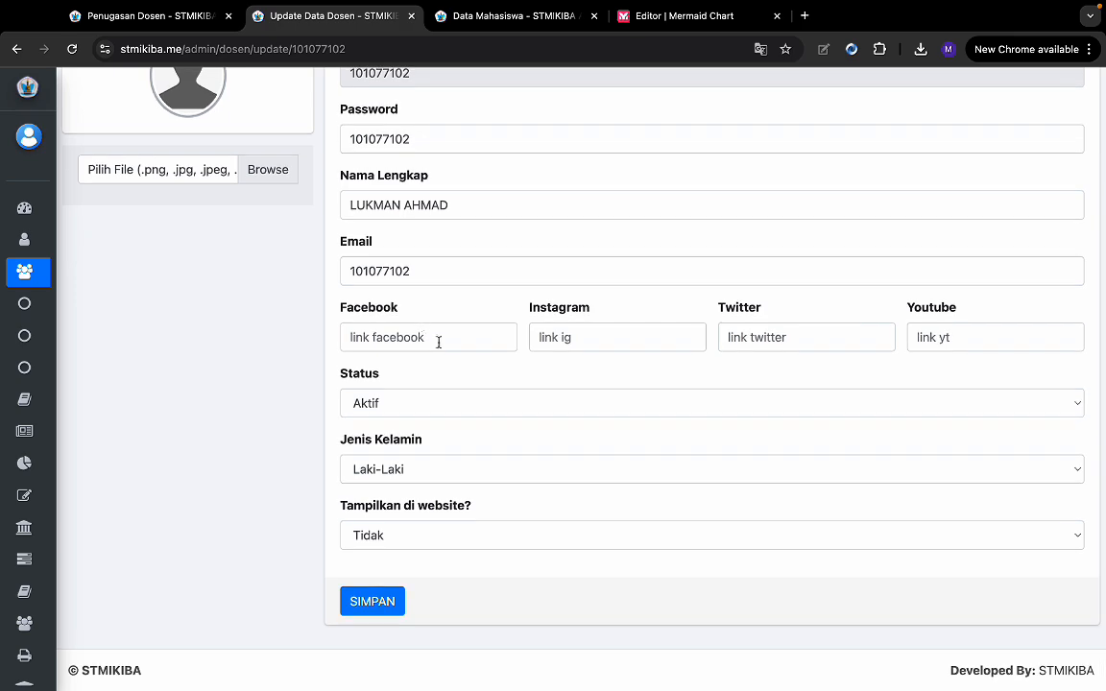
left_click(460, 482)
left_click(405, 466)
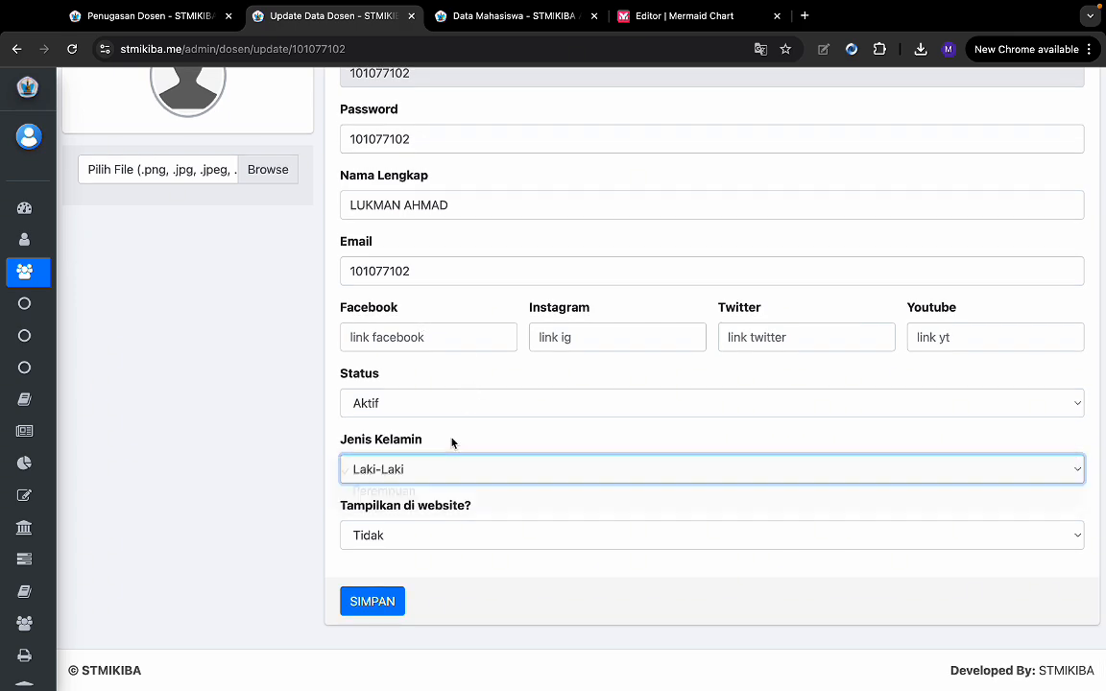
scroll(504, 419, "up", 3)
left_click(422, 280)
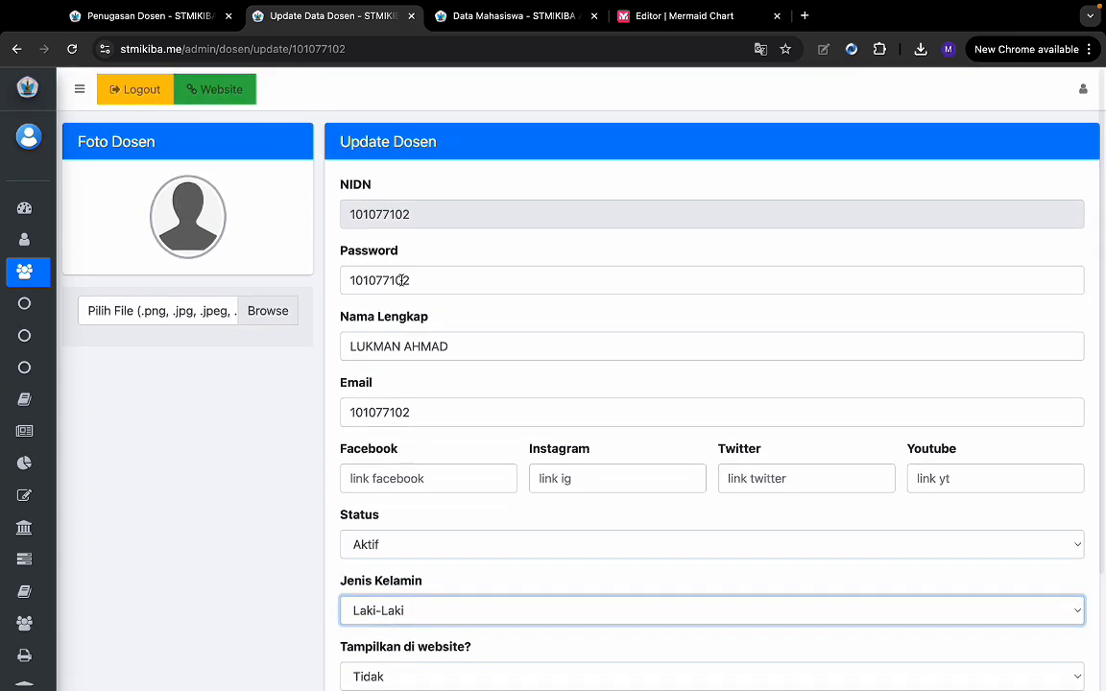
double_click(422, 280)
scroll(288, 441, "down", 3)
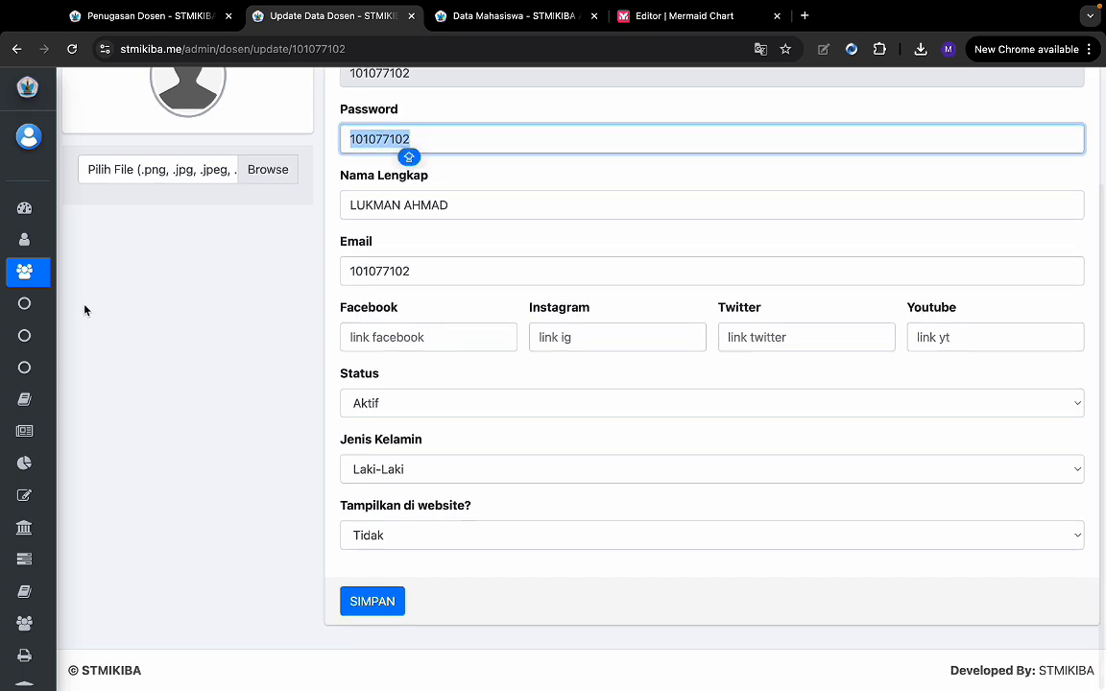
- Go back to the lecturer data list without saving, revisit the lecturer password page and return to the list
left_click(43, 303)
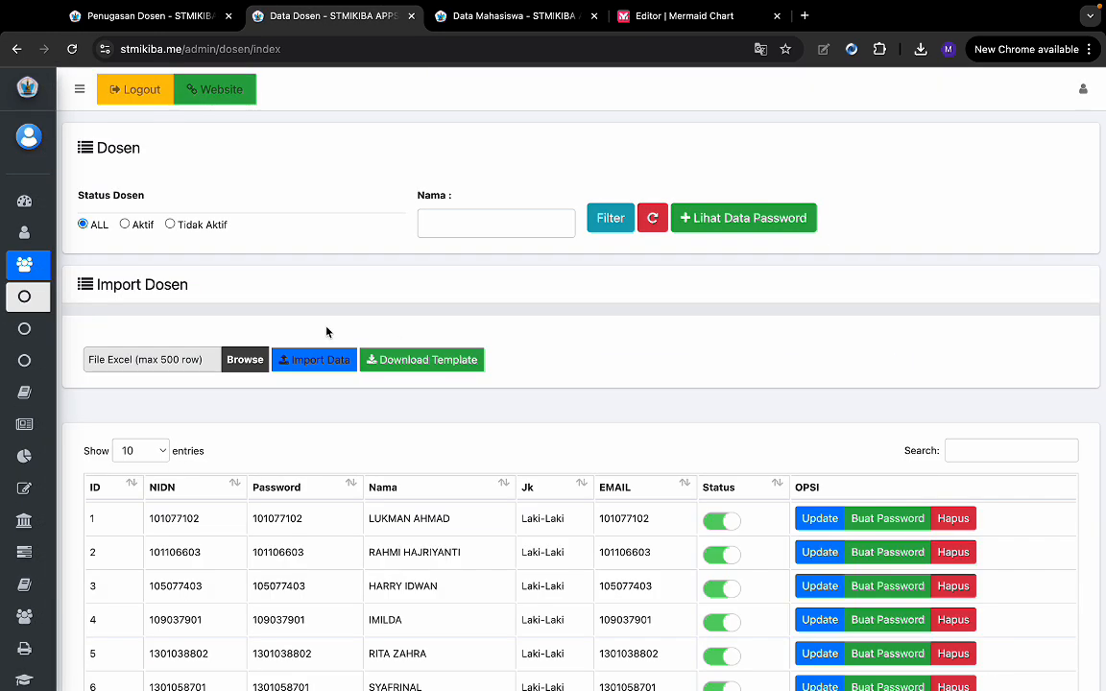
scroll(432, 300, "down", 2)
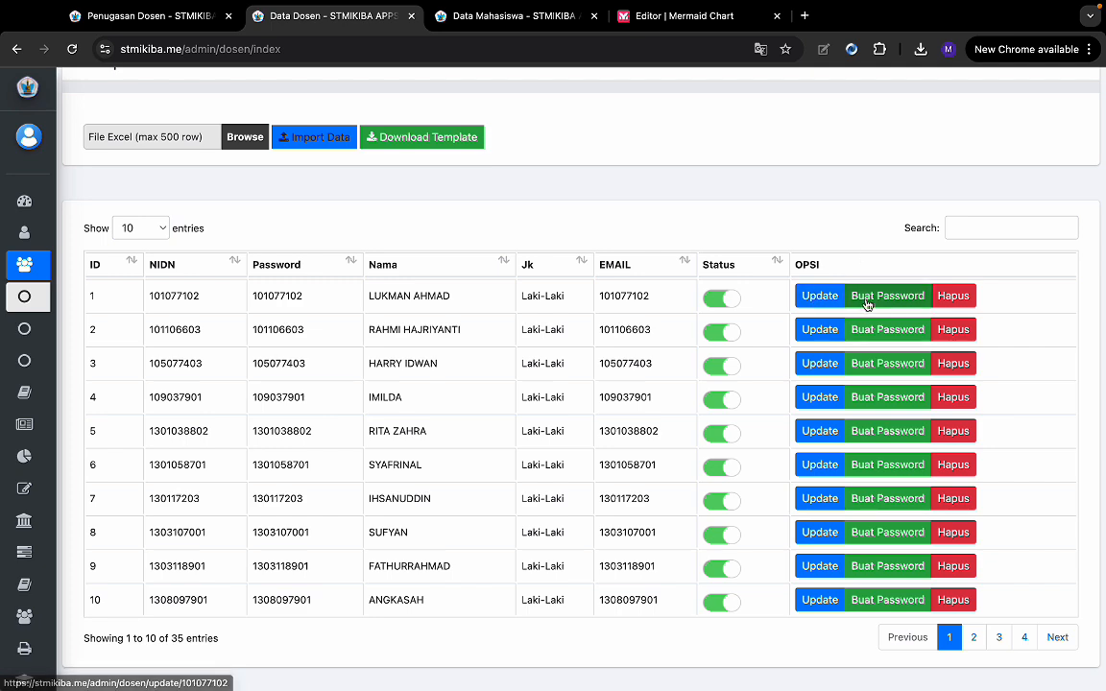
scroll(835, 211, "up", 3)
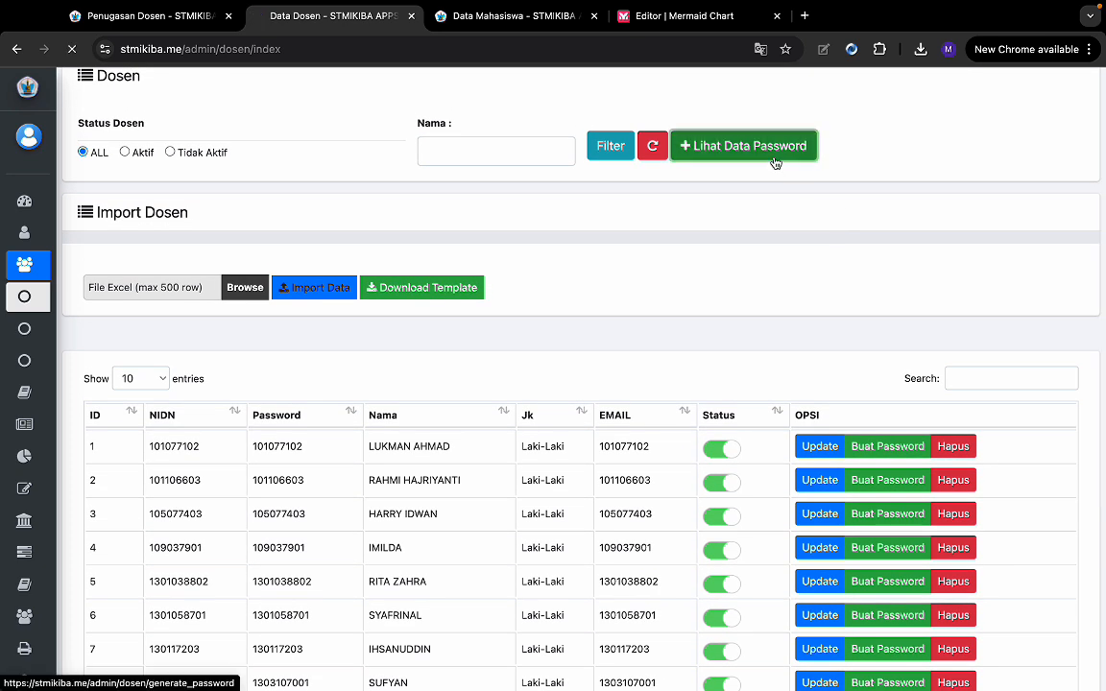
left_click(773, 159)
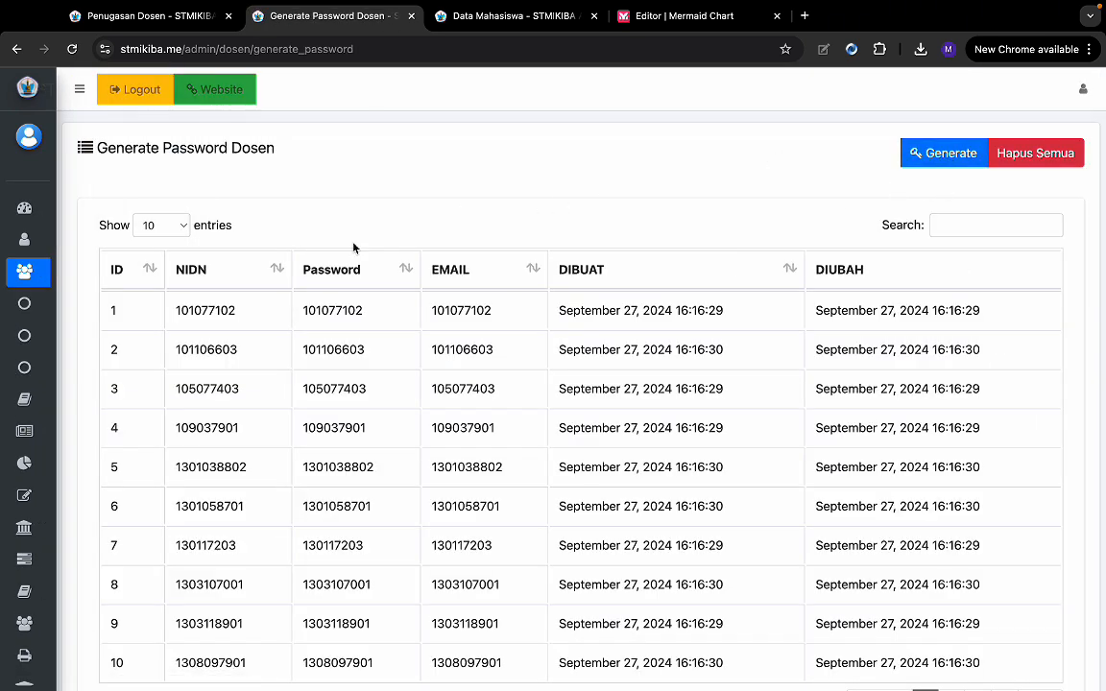
left_click(49, 304)
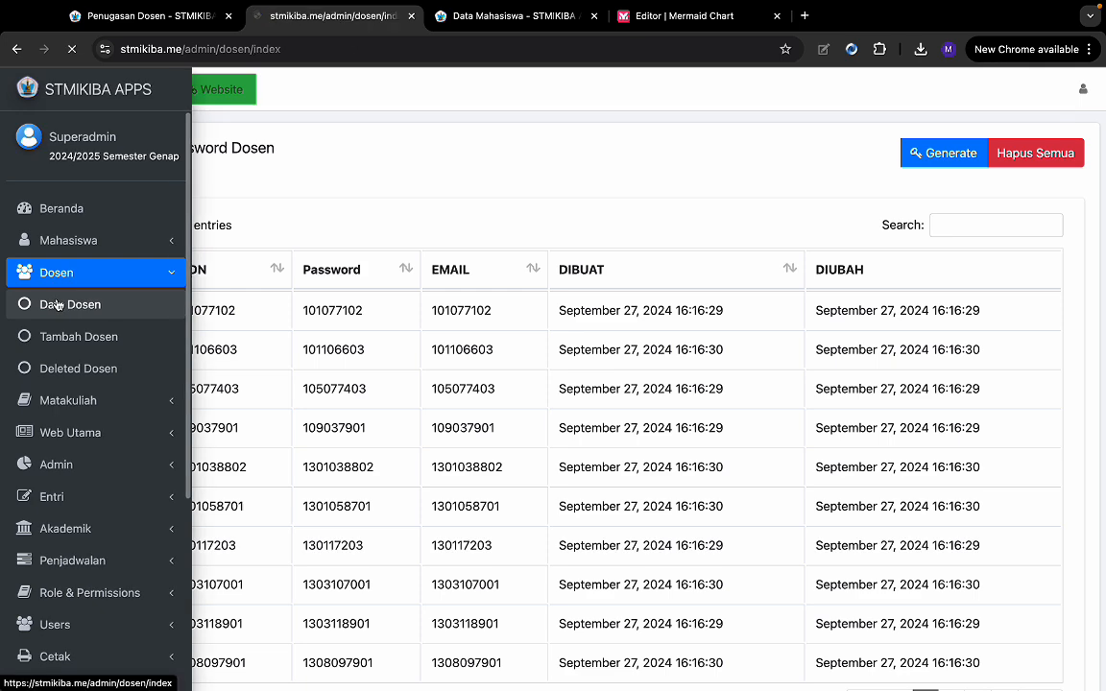
- Check the Pengisian Data Mata Kuliah and Penugasan Dosen entries in the checklist spreadsheet and return to the browser
mouse_move(812, 9)
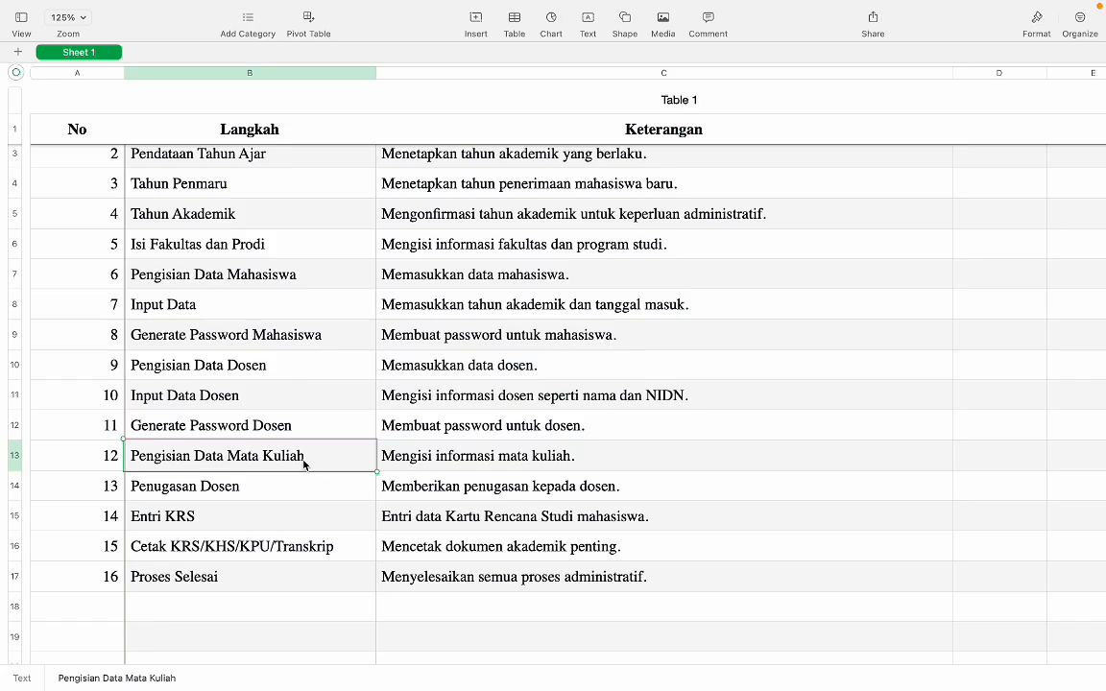
left_click(184, 489)
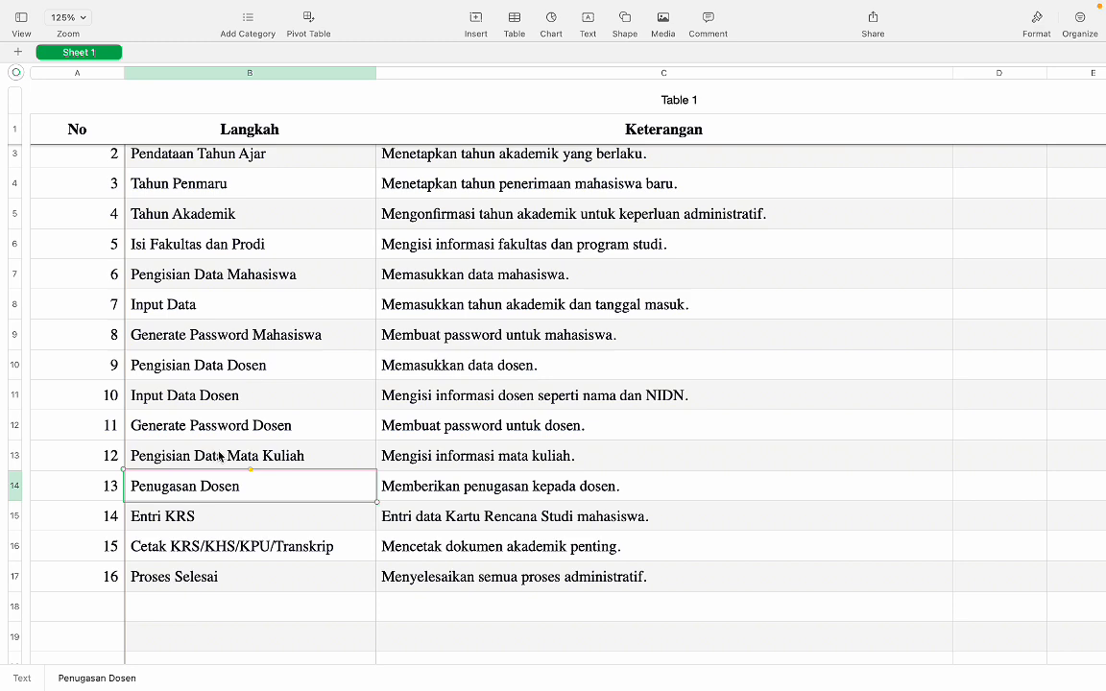
key("ctrl+Left")
- Open the Matakuliah data list
mouse_move(44, 288)
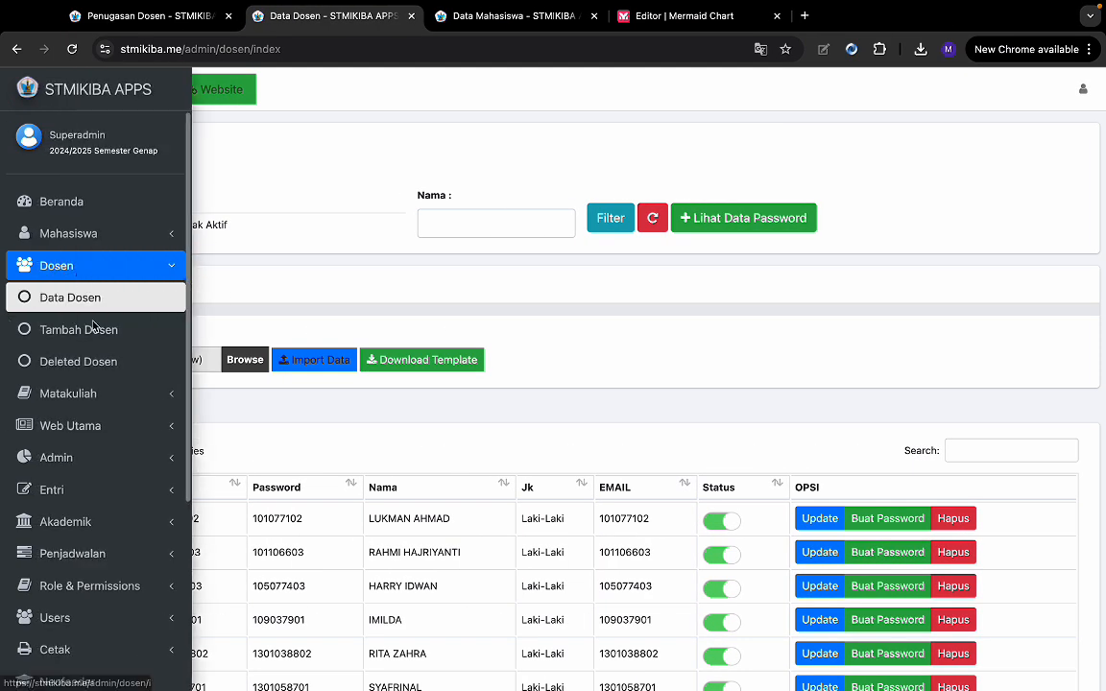
left_click(68, 393)
left_click(69, 426)
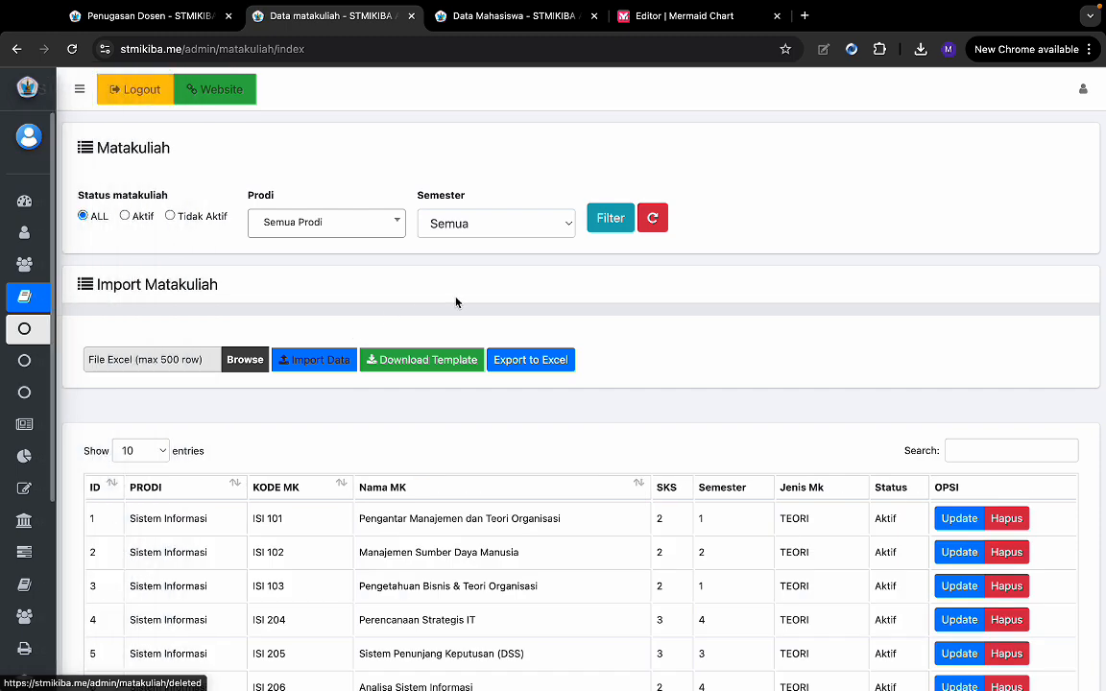
scroll(456, 302, "down", 1)
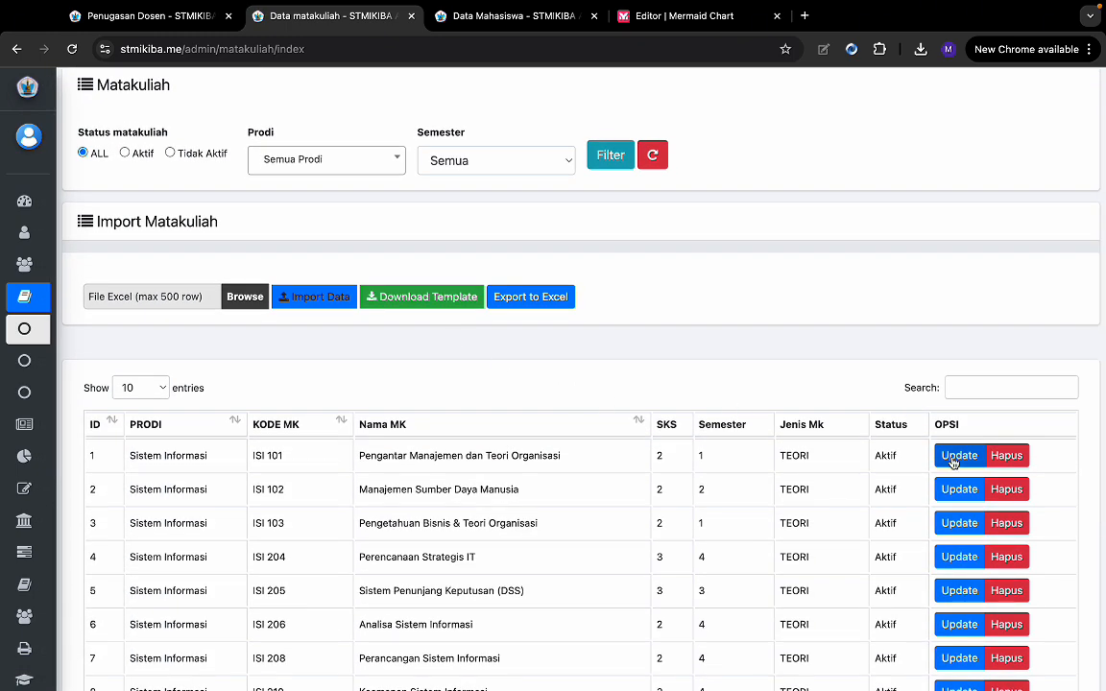
- Open the update form for course ISI 101 and examine its Jenis MK, SKS, KODE MK and PRODI fields
left_click(955, 457)
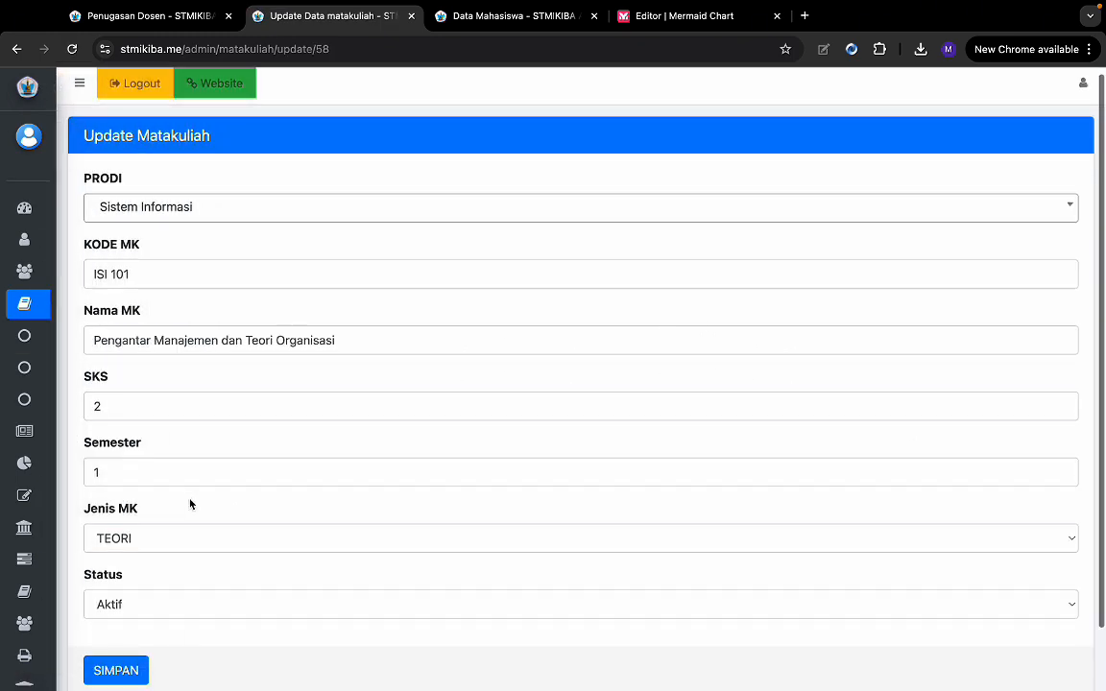
left_click(160, 547)
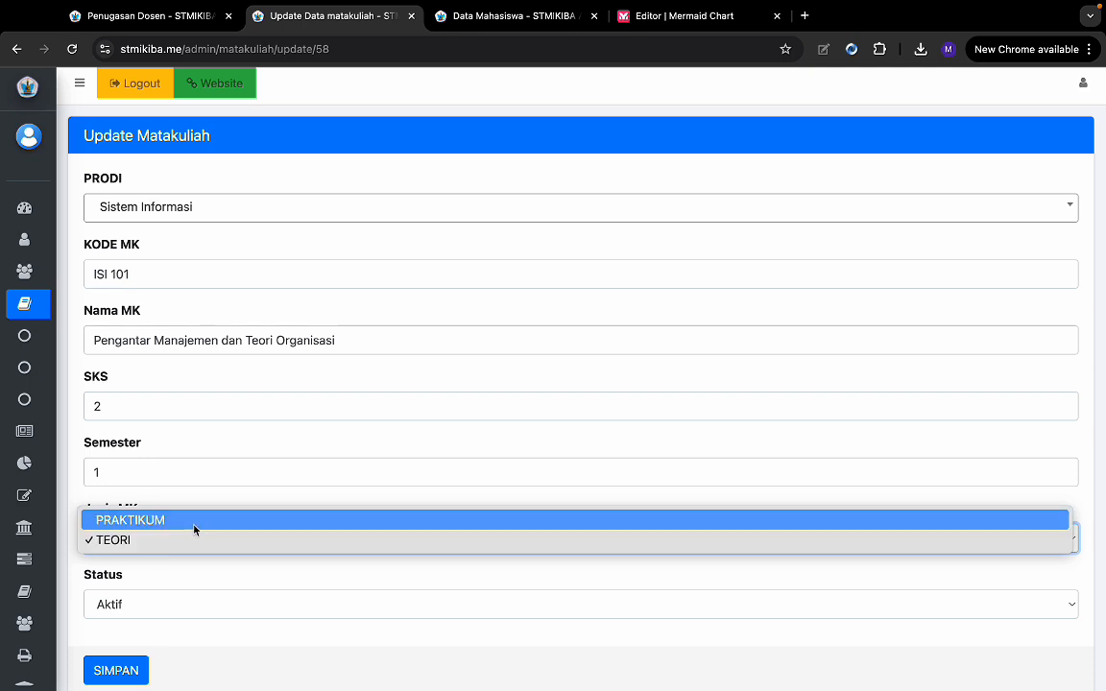
left_click(227, 499)
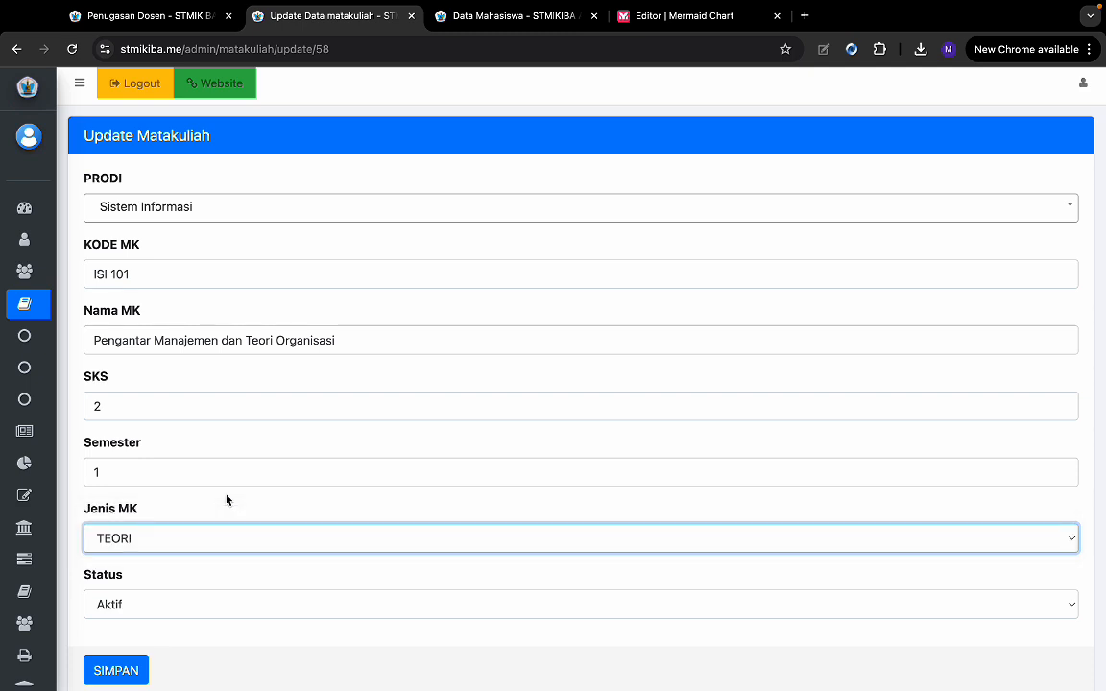
left_click(158, 407)
left_click(210, 445)
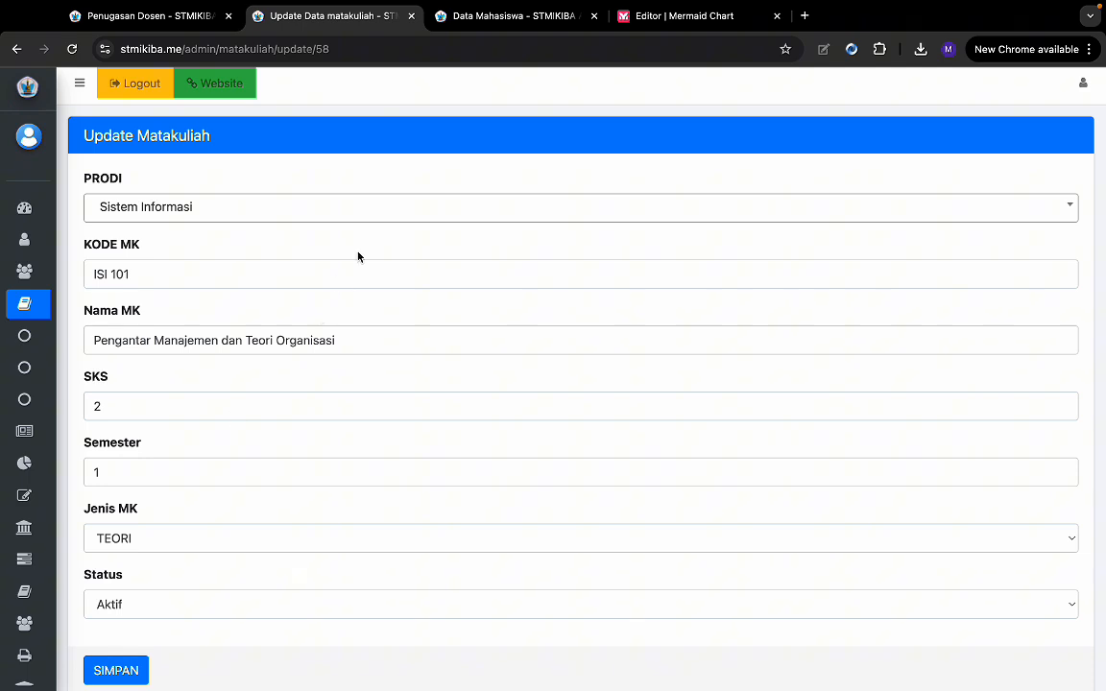
left_click_drag(131, 275, 85, 280)
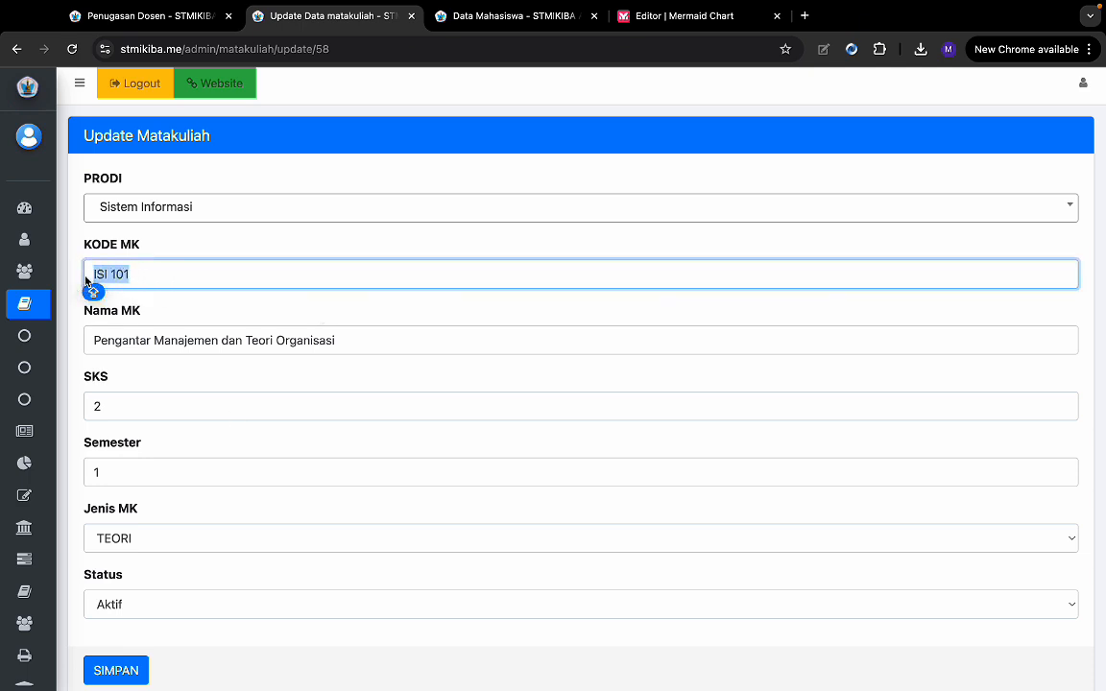
left_click(200, 273)
left_click(225, 208)
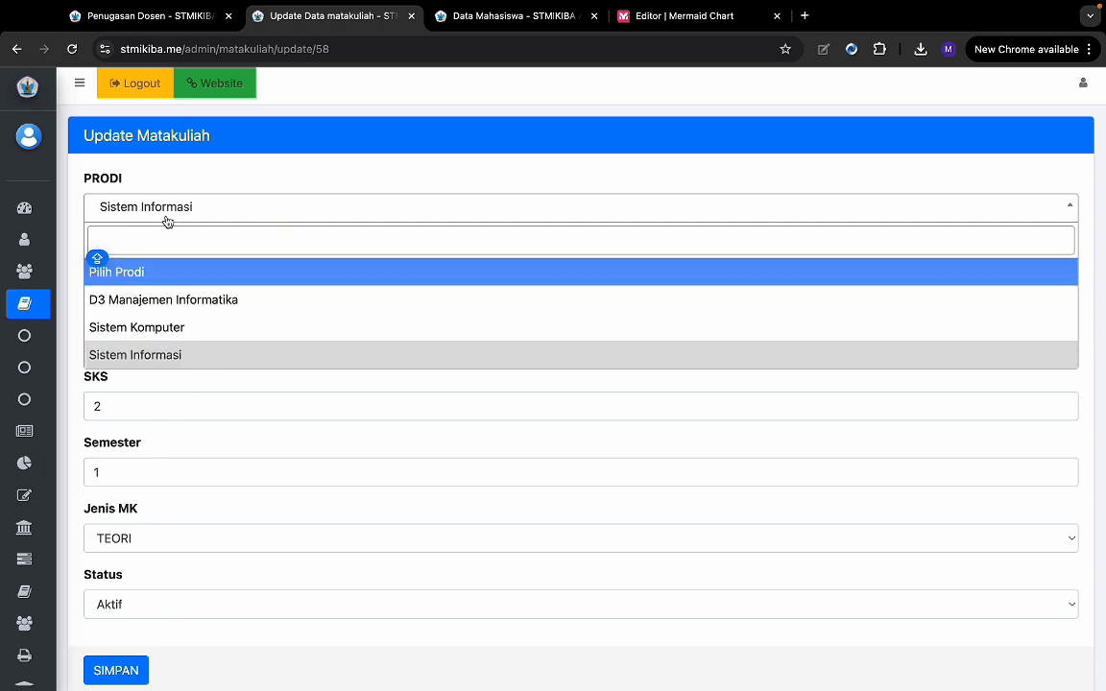
- Return to the course data list without saving and check the first course's SKS and semester
left_click(35, 345)
scroll(442, 302, "down", 1)
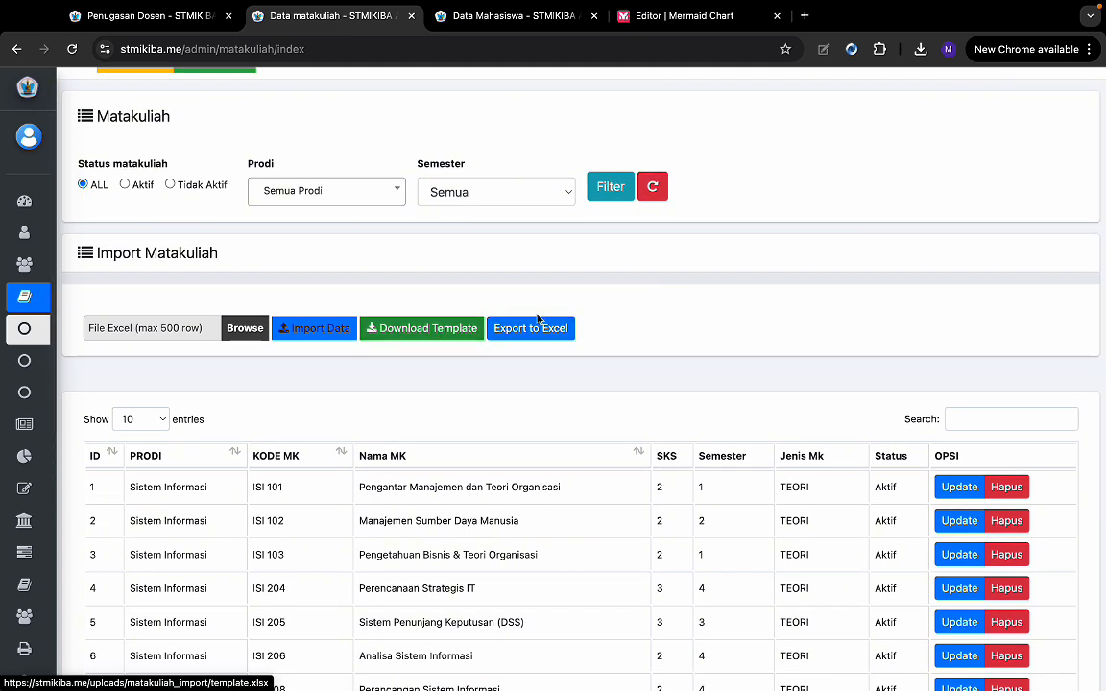
double_click(658, 489)
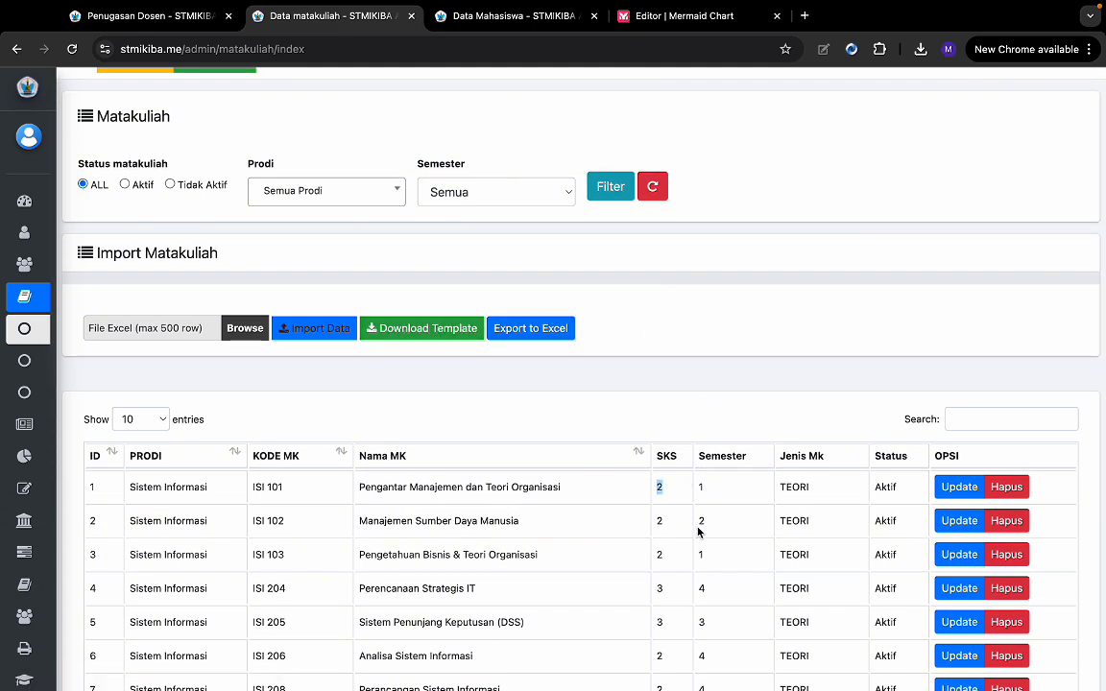
double_click(708, 486)
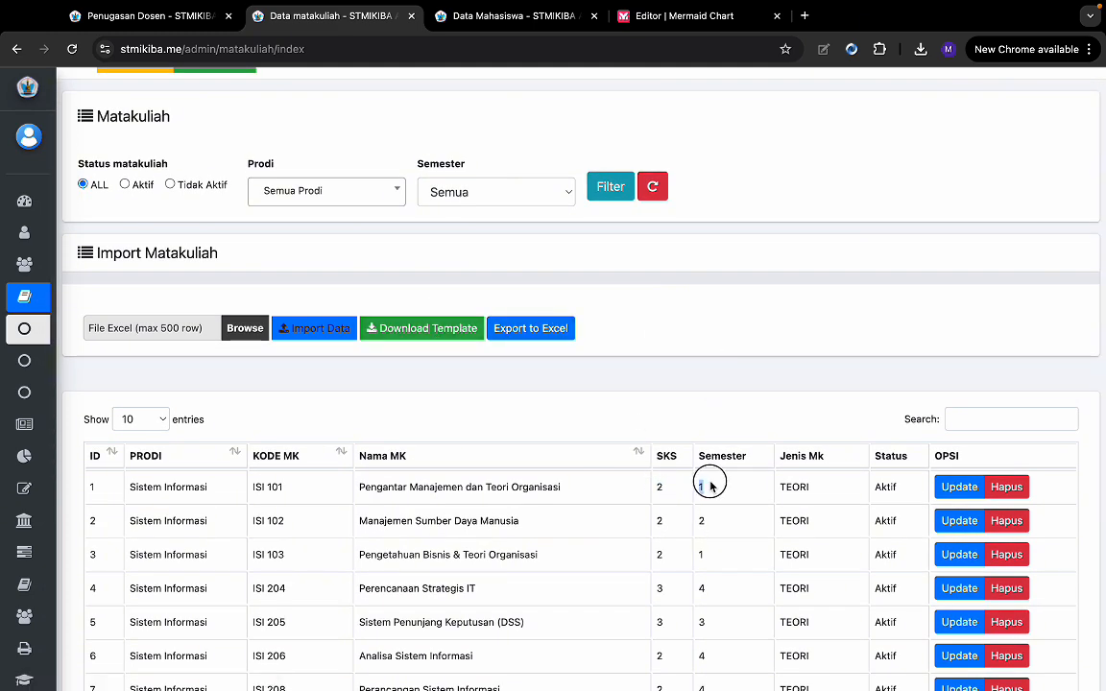
- View the options of the Semester and Prodi filters above the course list without changing them
left_click(469, 197)
left_click(331, 248)
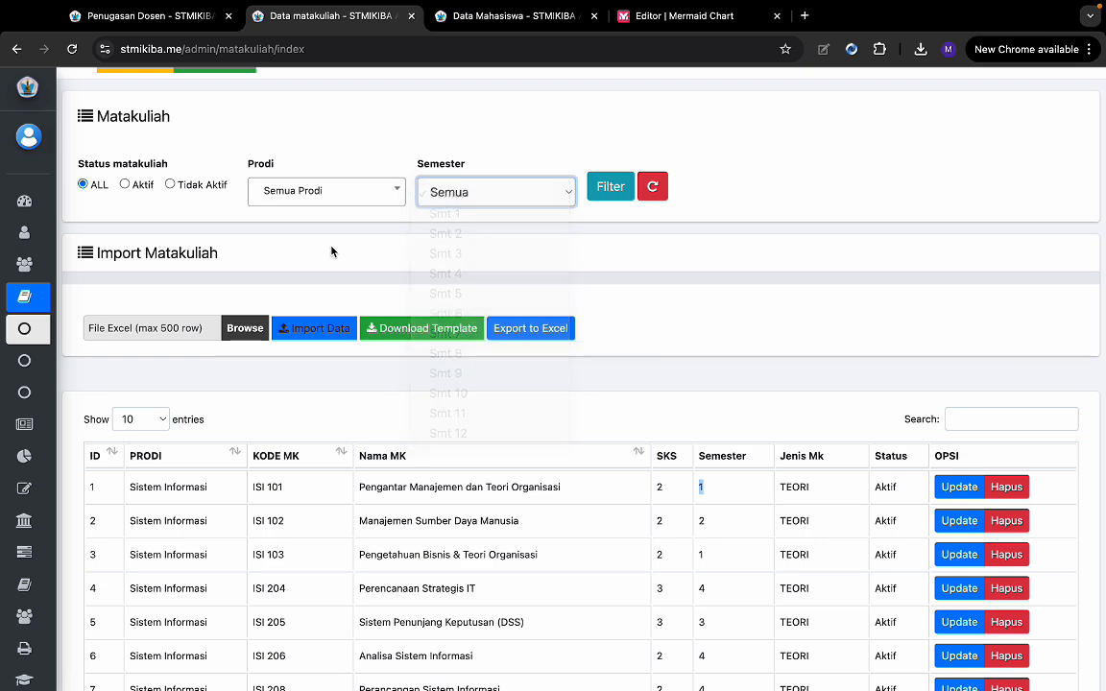
left_click(344, 195)
left_click(446, 252)
- Show page 11 of the course list
scroll(506, 284, "down", 3)
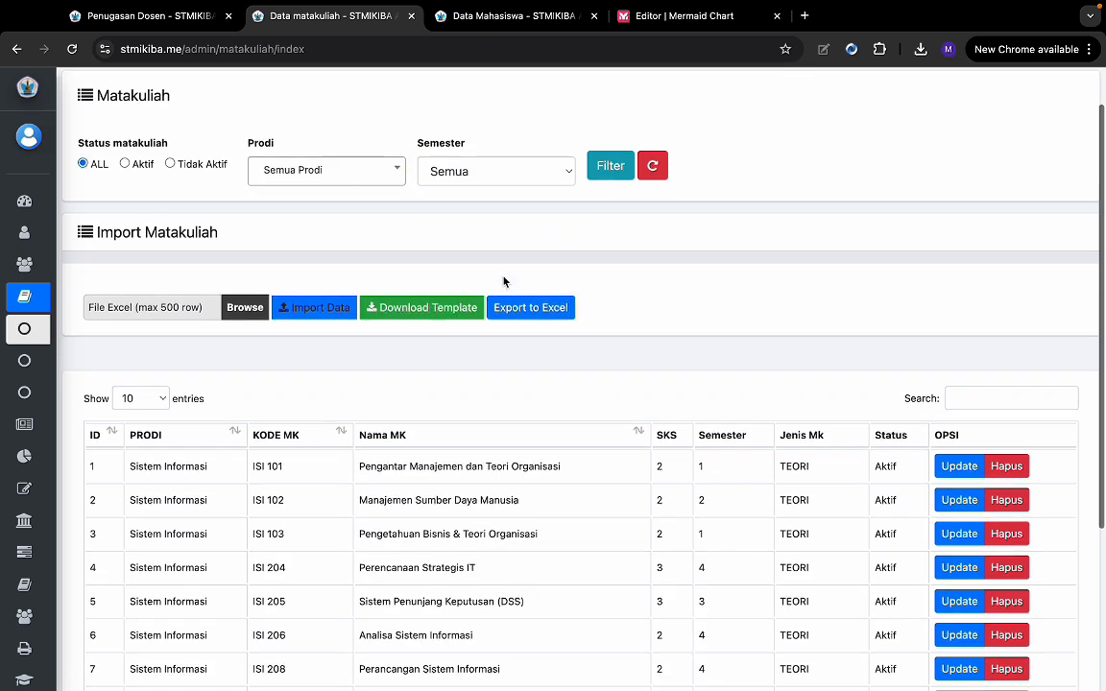
scroll(503, 277, "up", 1)
left_click(1024, 597)
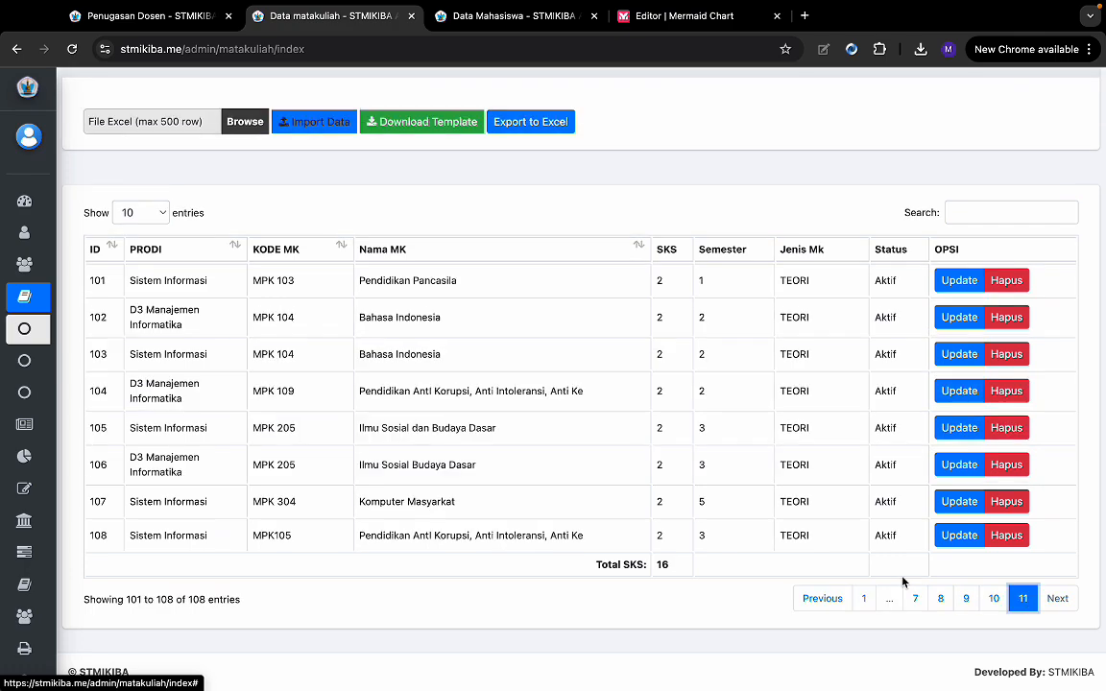
- Return to the first page of the course list and filter it by Prodi D3 Manajemen Informatika and semester Smt 1
left_click(865, 598)
scroll(591, 370, "up", 3)
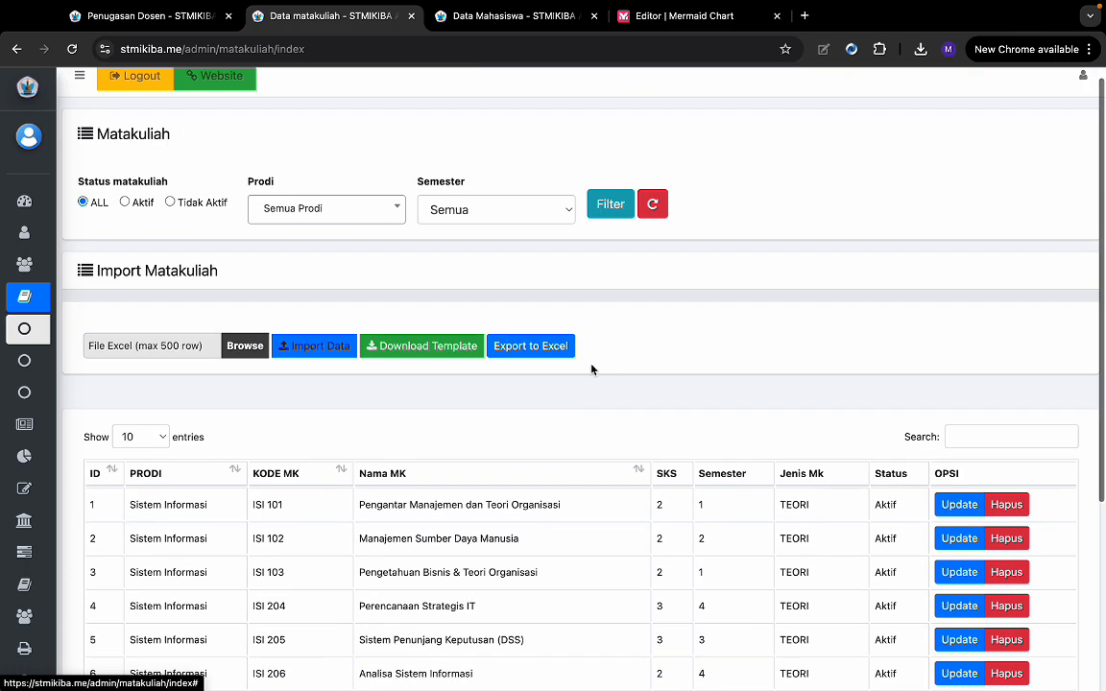
left_click(330, 220)
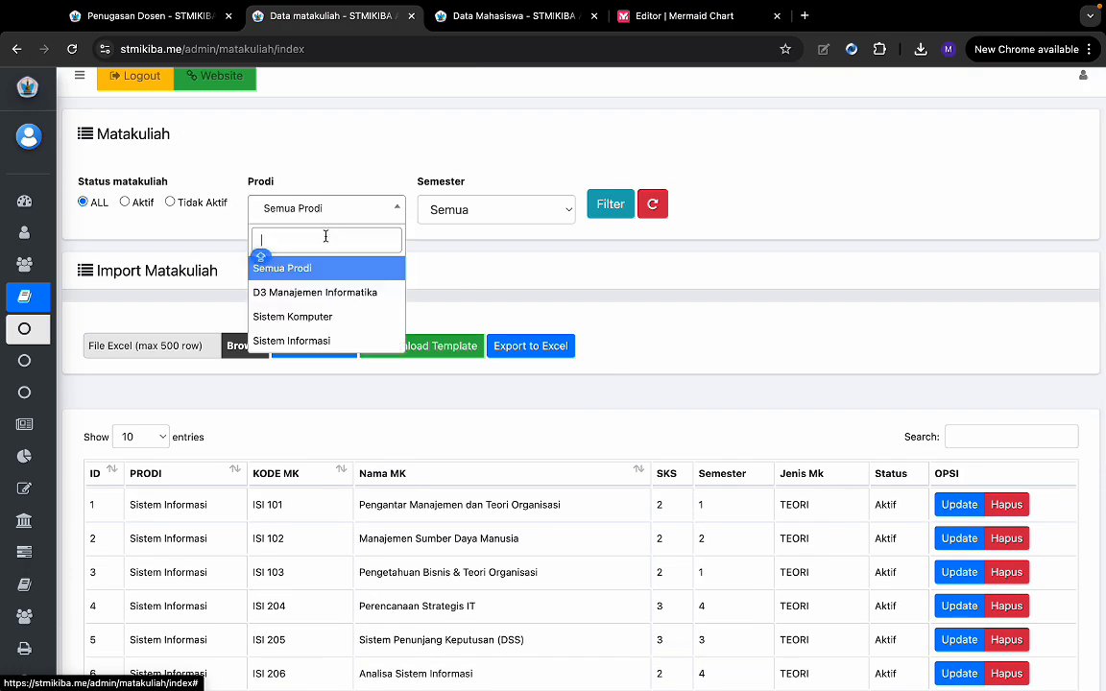
left_click(335, 298)
scroll(491, 299, "down", 3)
scroll(441, 267, "up", 3)
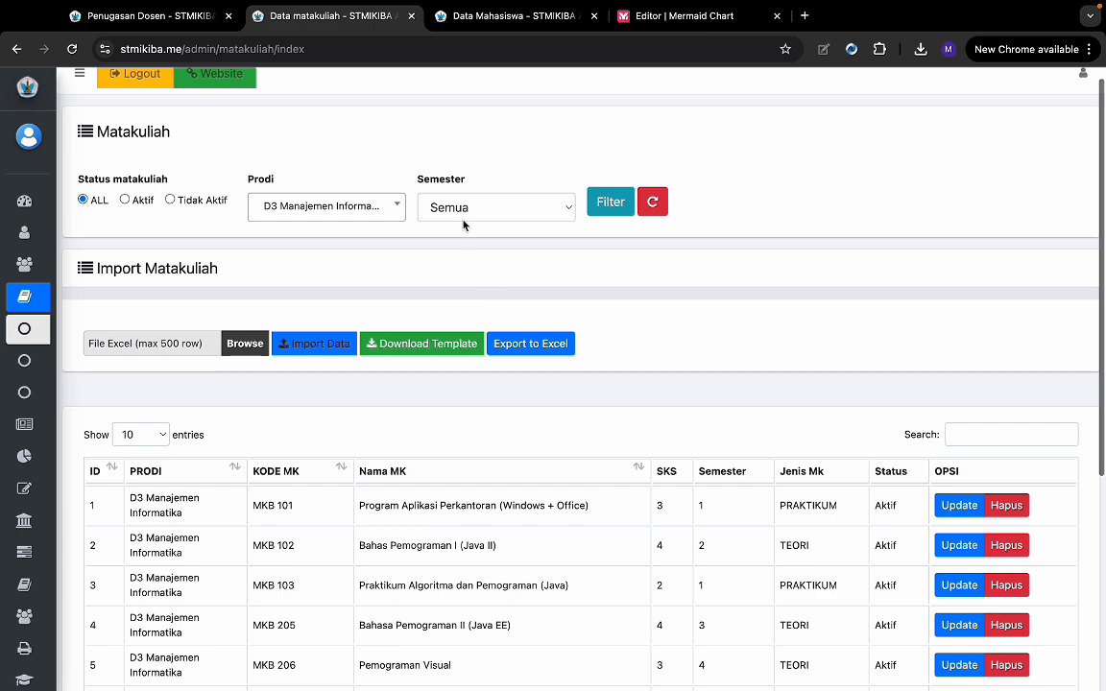
left_click(463, 224)
left_click(462, 228)
left_click(609, 213)
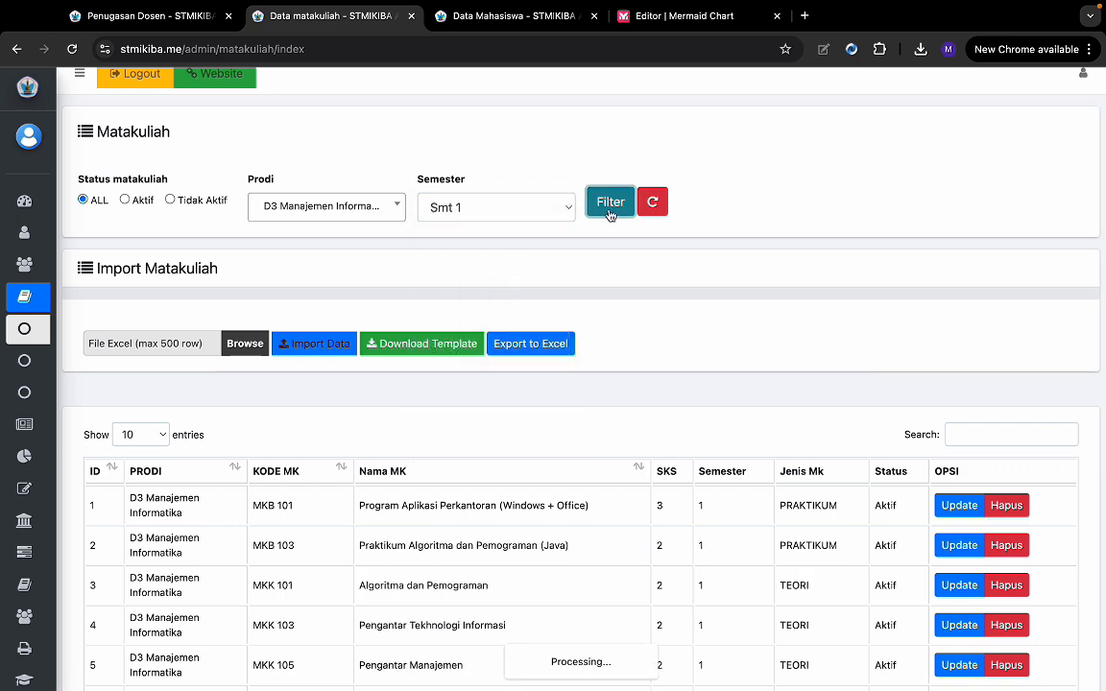
scroll(620, 288, "down", 5)
scroll(614, 326, "up", 2)
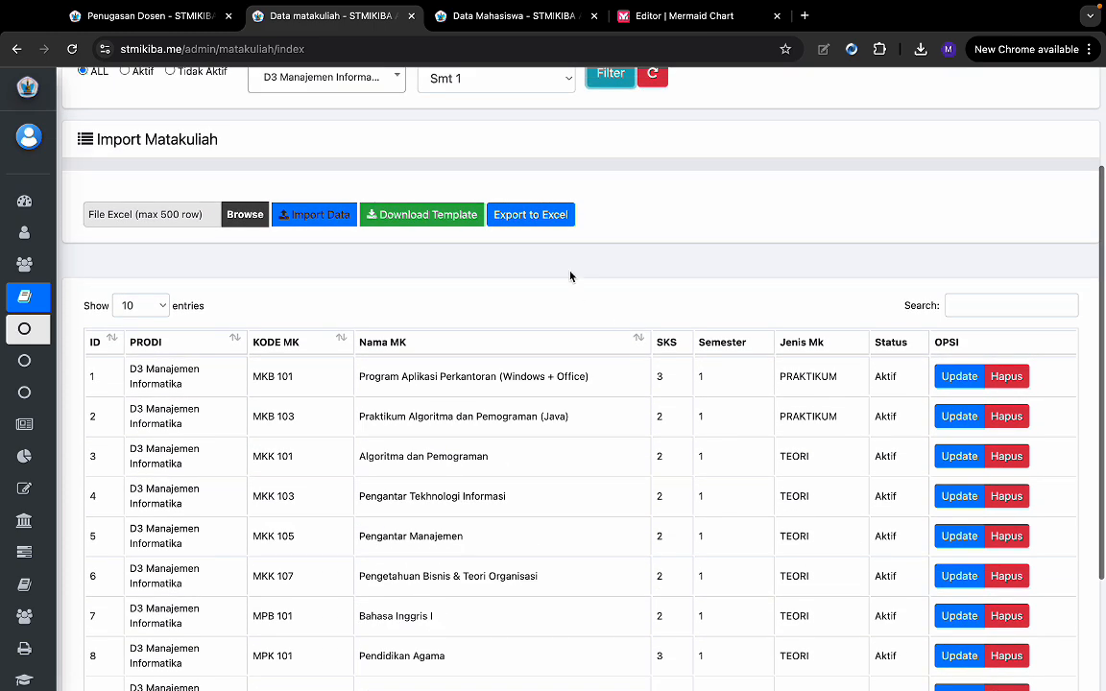
- Export the course data to Excel and open the downloaded matakuliah_export workbook
left_click(529, 215)
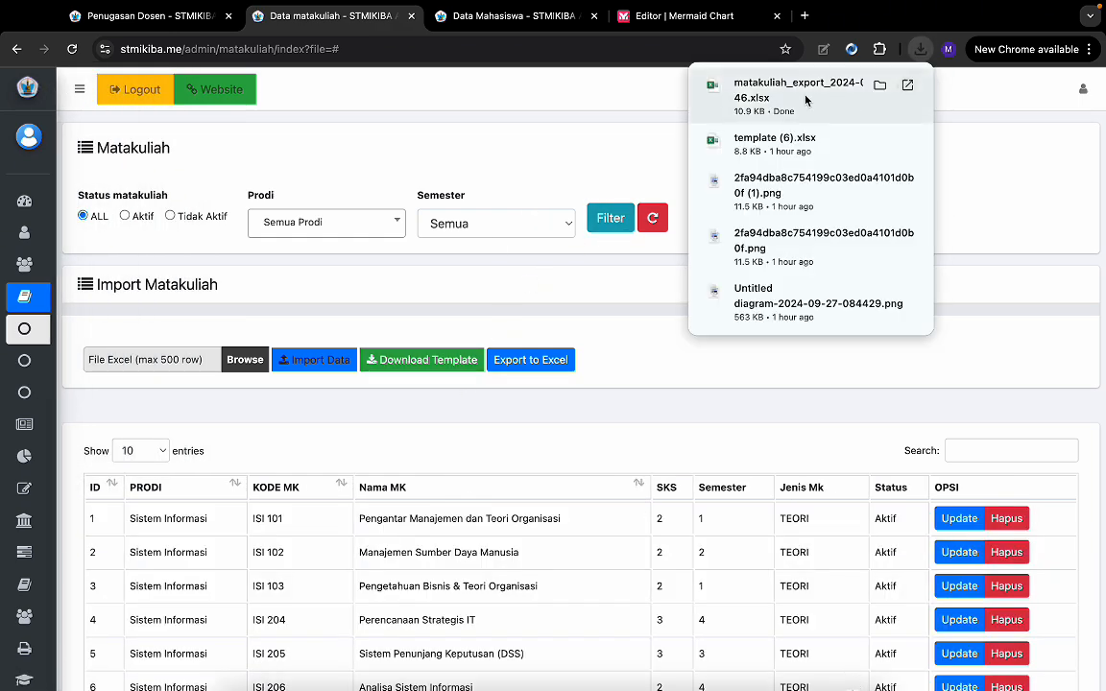
left_click(761, 113)
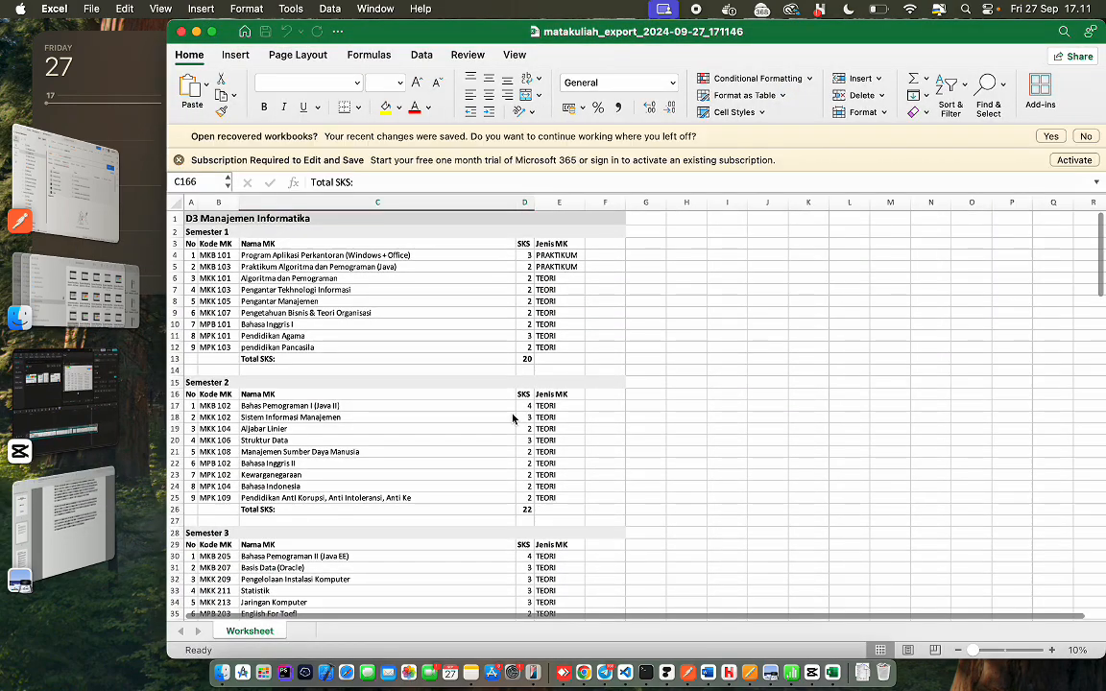
left_click(507, 425)
- Examine the exported workbook's course tables for each Prodi and semester, including their SKS, Total SKS and Jenis MK entries
scroll(506, 427, "down", 10)
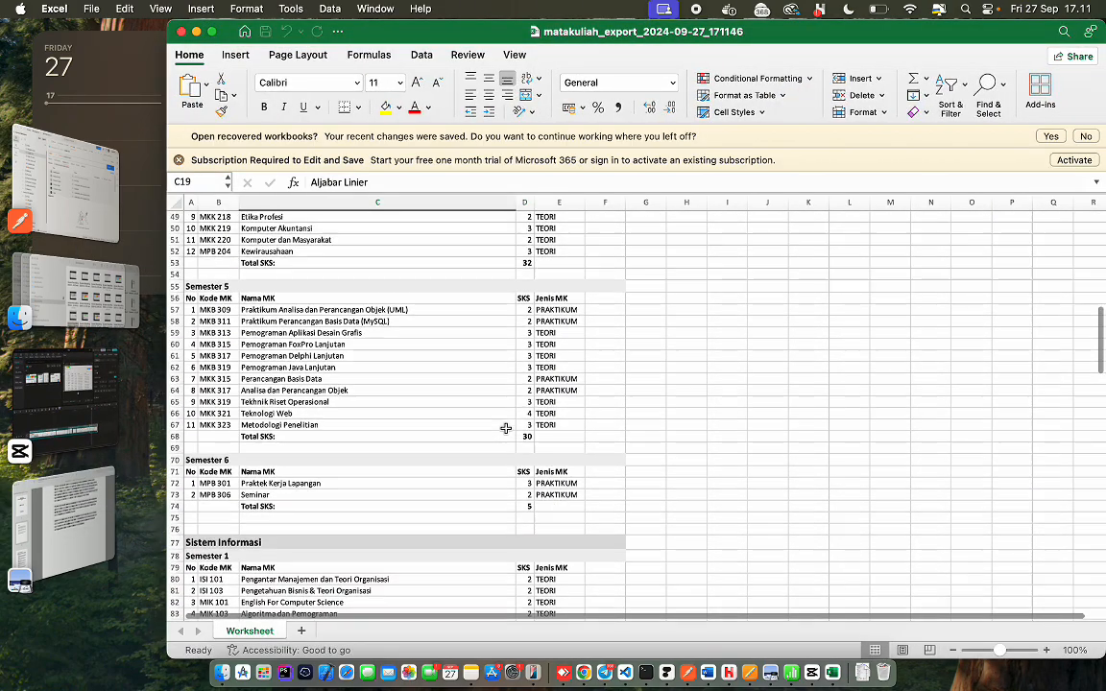
scroll(505, 427, "down", 20)
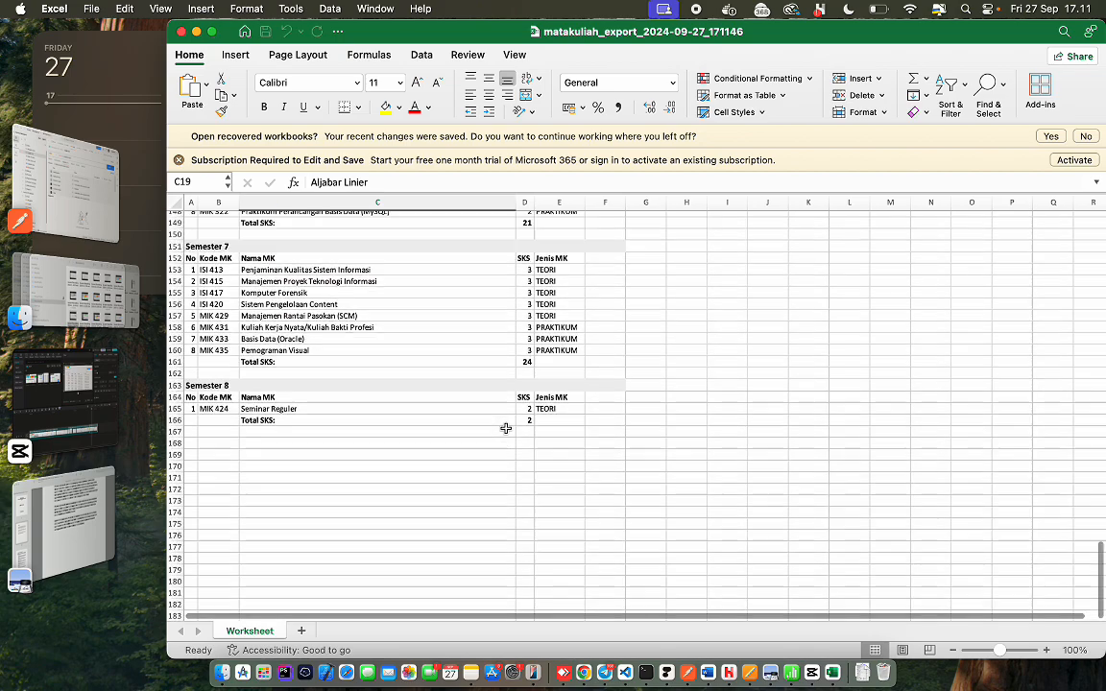
scroll(506, 428, "up", 20)
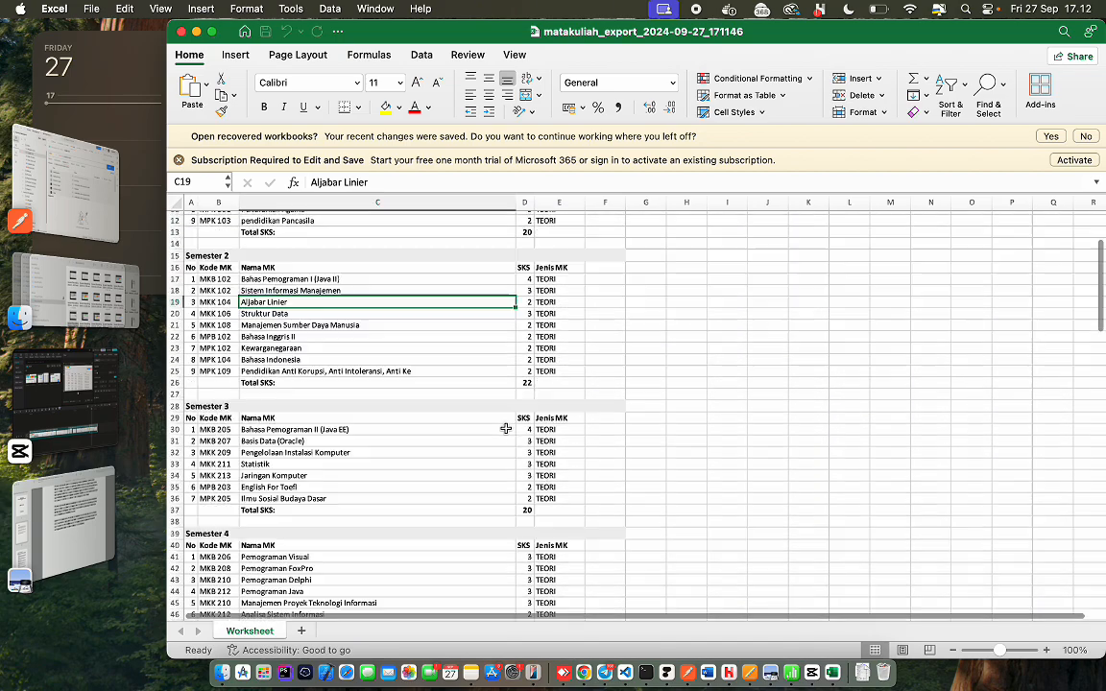
scroll(506, 428, "up", 3)
left_click_drag(201, 233, 476, 367)
left_click(468, 359)
scroll(536, 385, "down", 12)
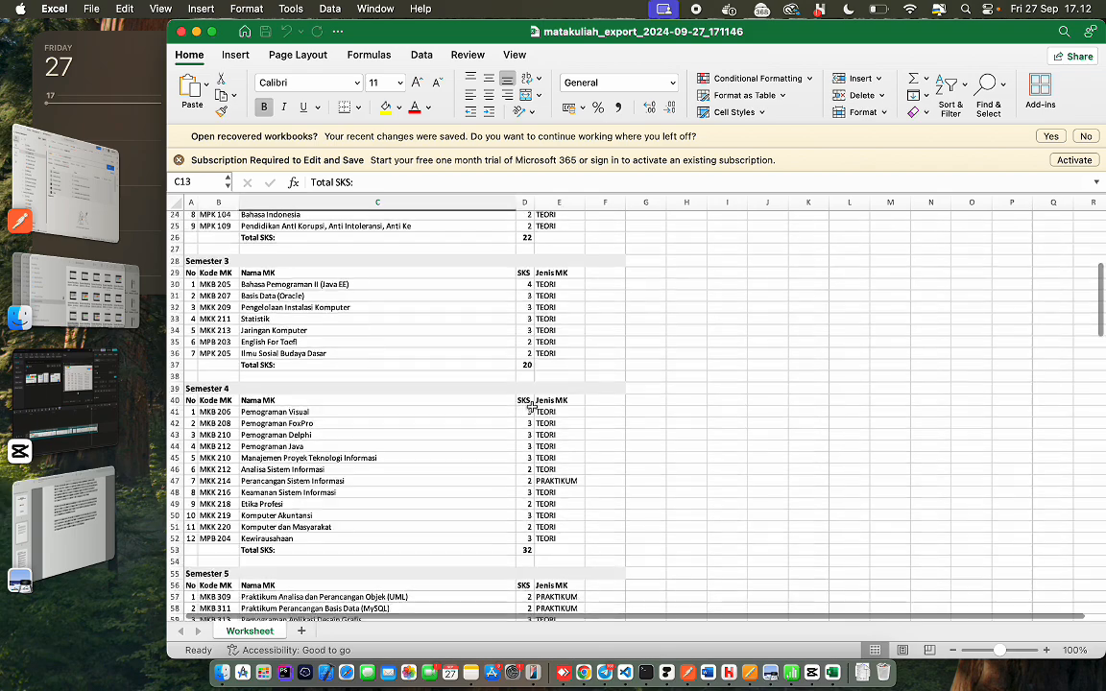
scroll(531, 407, "up", 4)
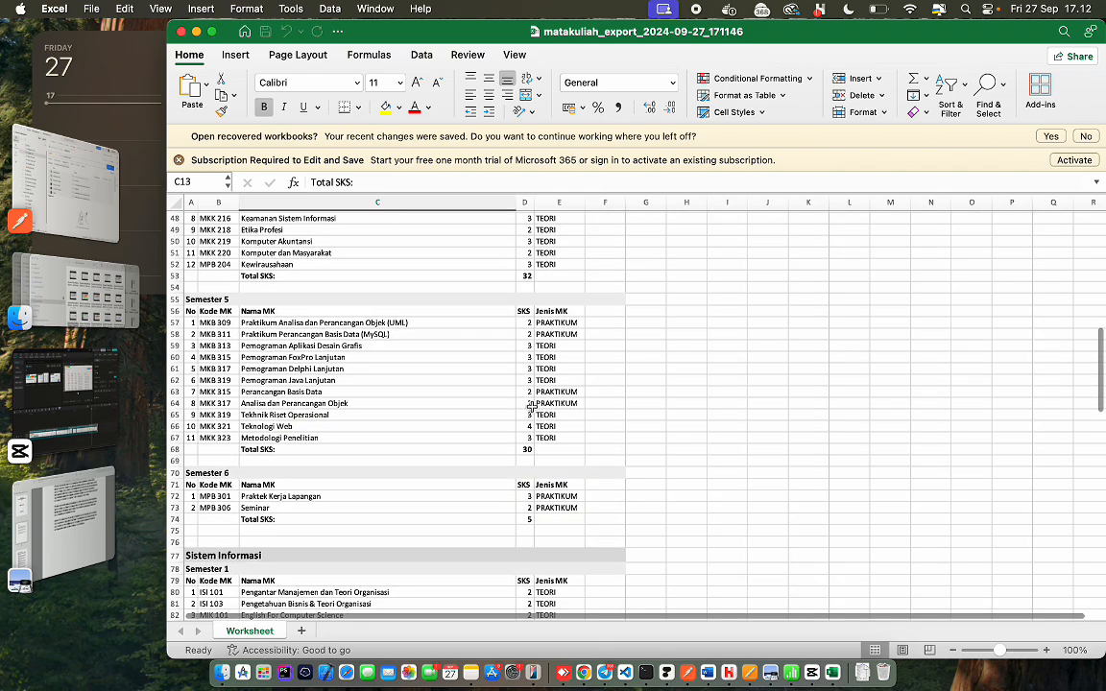
scroll(531, 407, "up", 4)
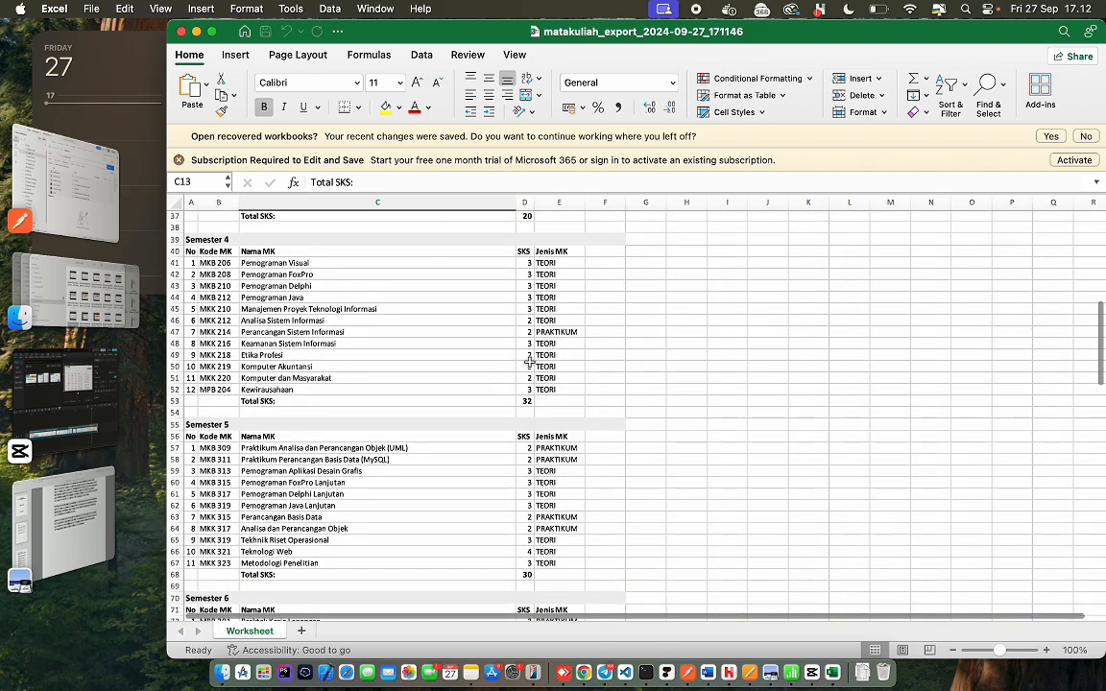
scroll(529, 361, "down", 5)
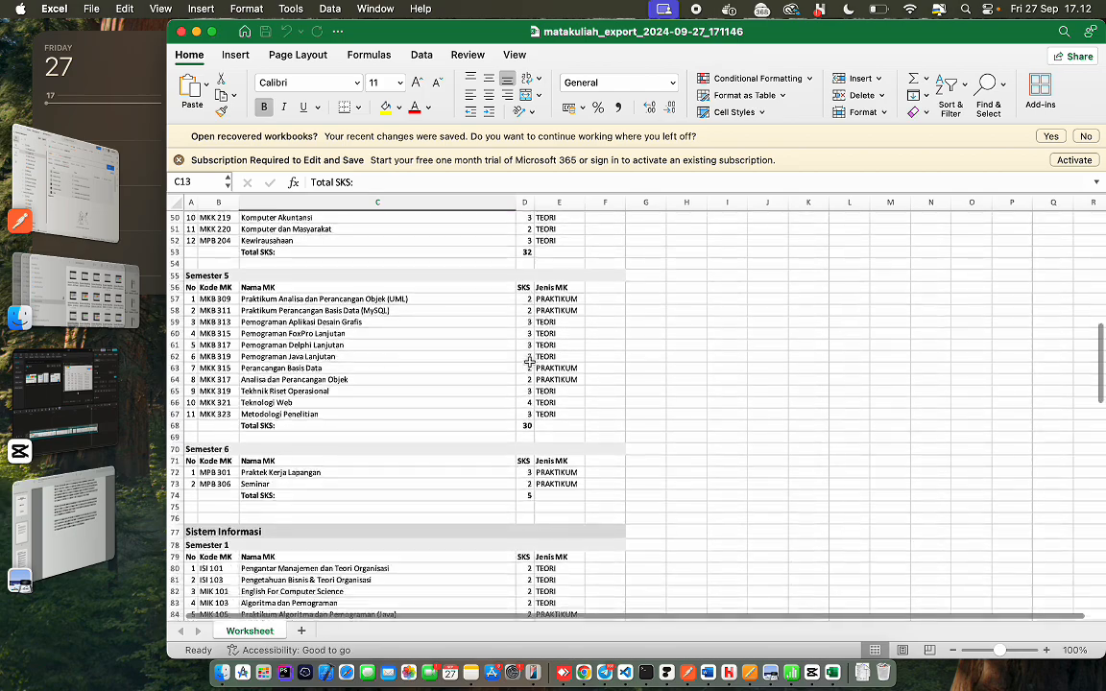
scroll(529, 361, "down", 15)
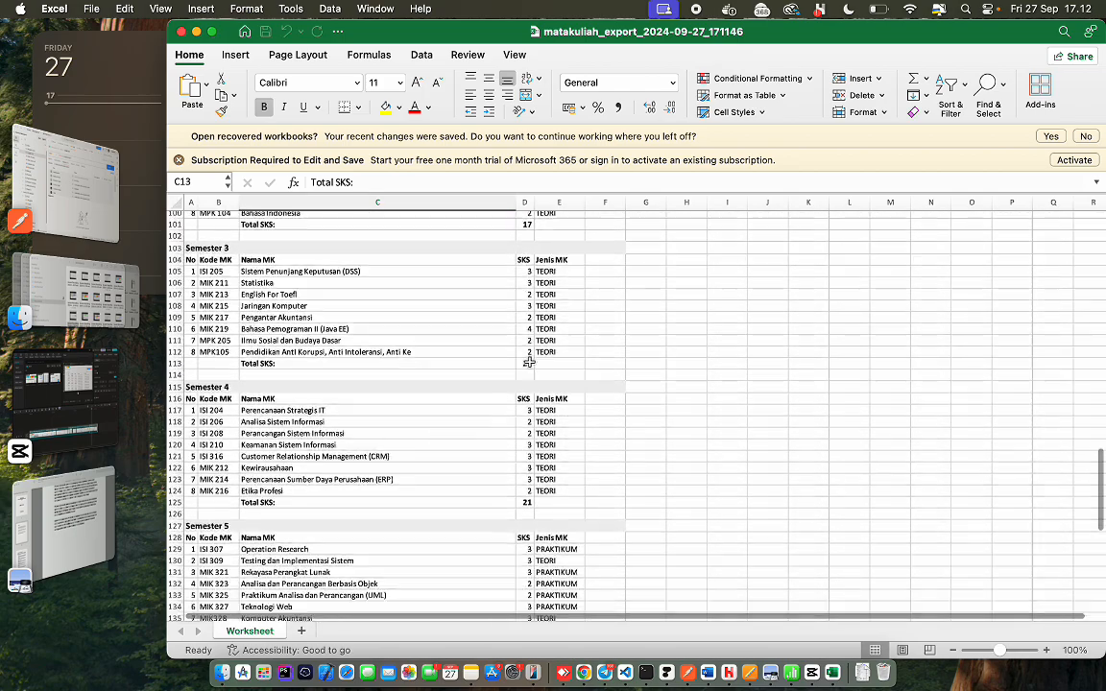
scroll(529, 363, "down", 5)
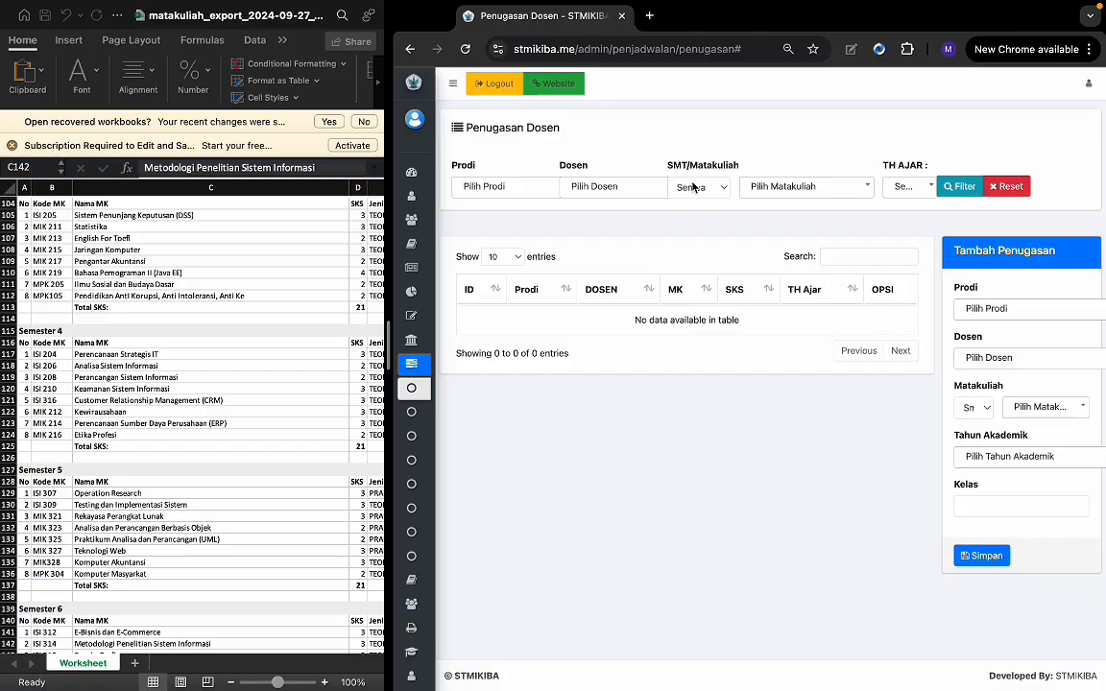
- Switch to the setup checklist spreadsheet and check steps 12 Pengisian Data Mata Kuliah and 13 Penugasan Dosen
mouse_move(523, 285)
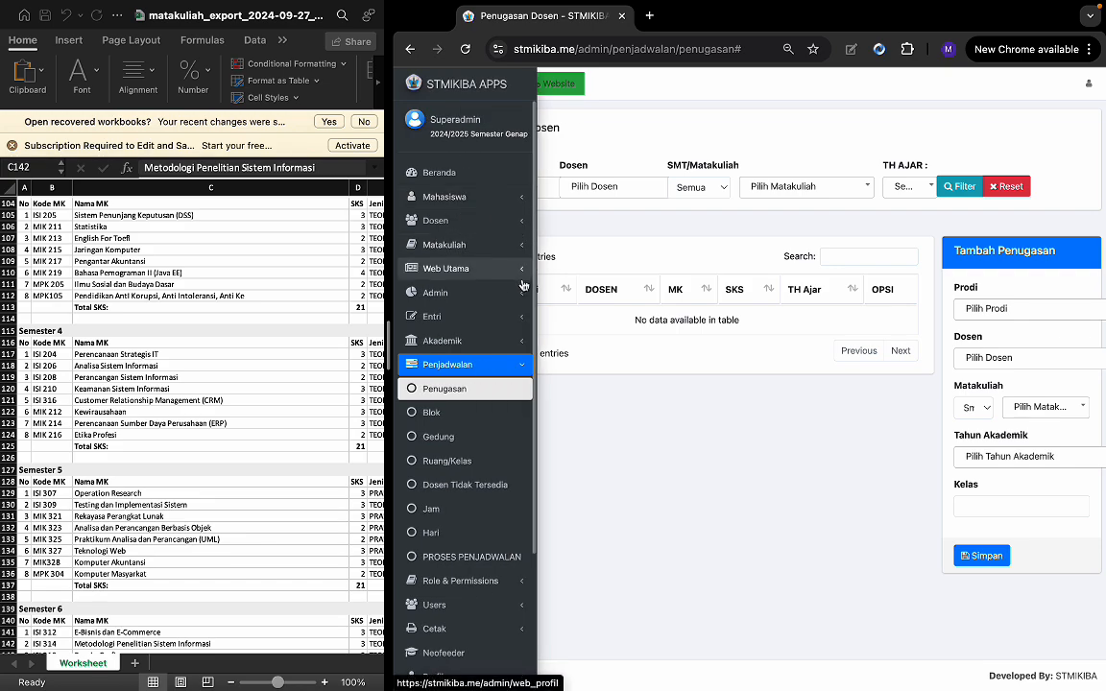
key("ctrl+Up")
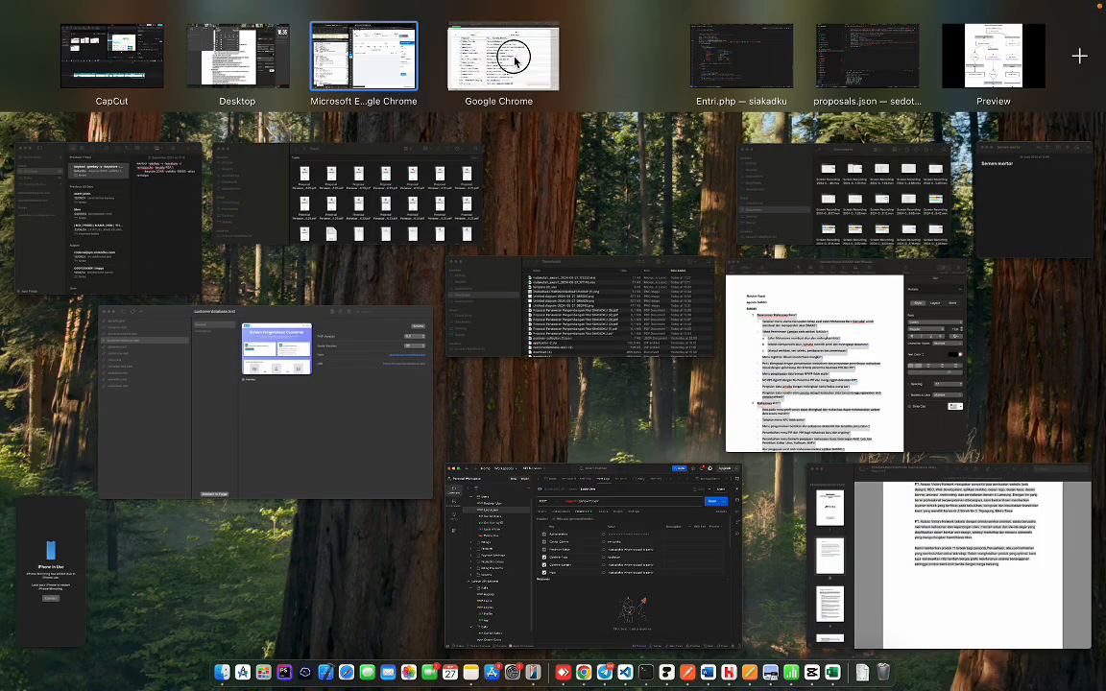
left_click(505, 60)
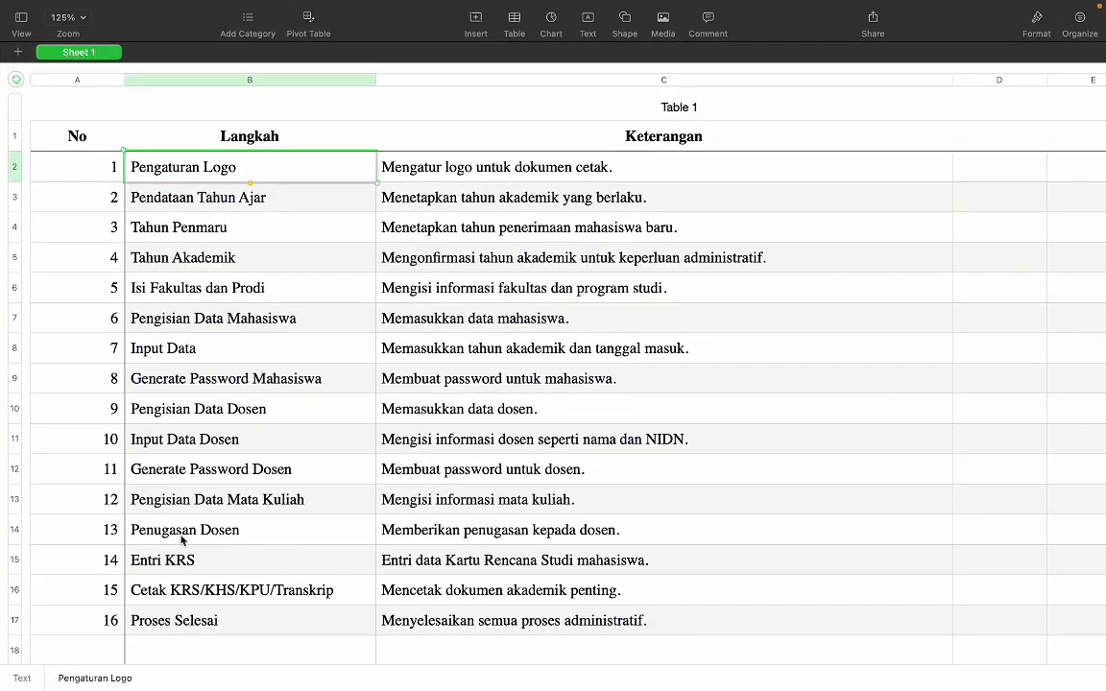
left_click(199, 504)
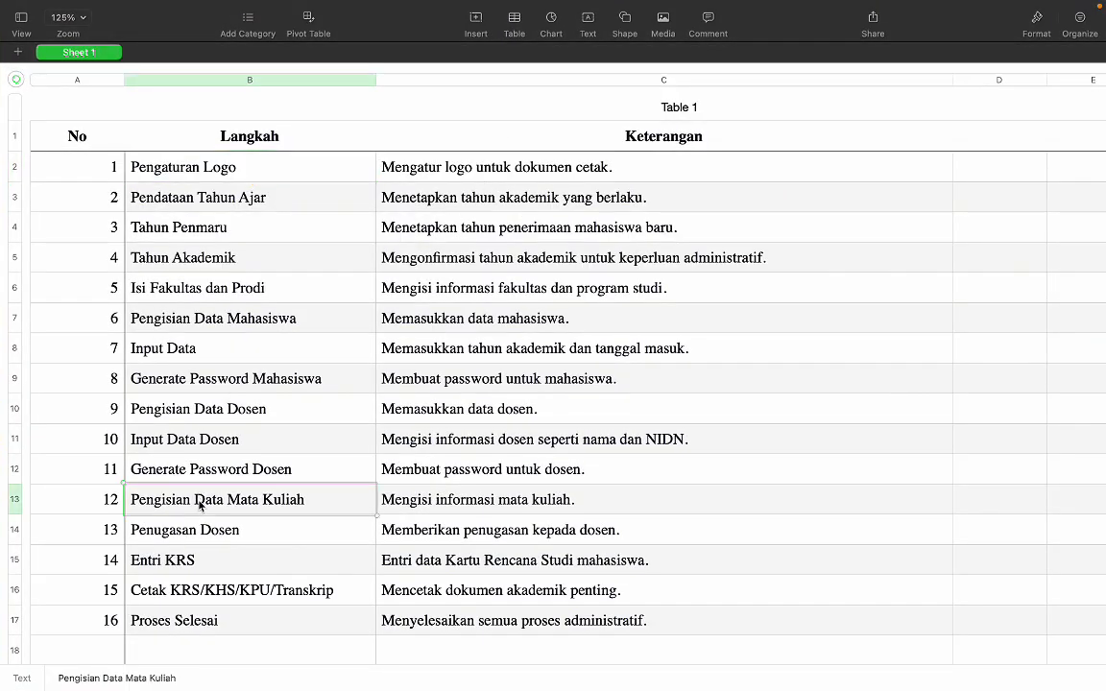
left_click(118, 181)
left_click(111, 501)
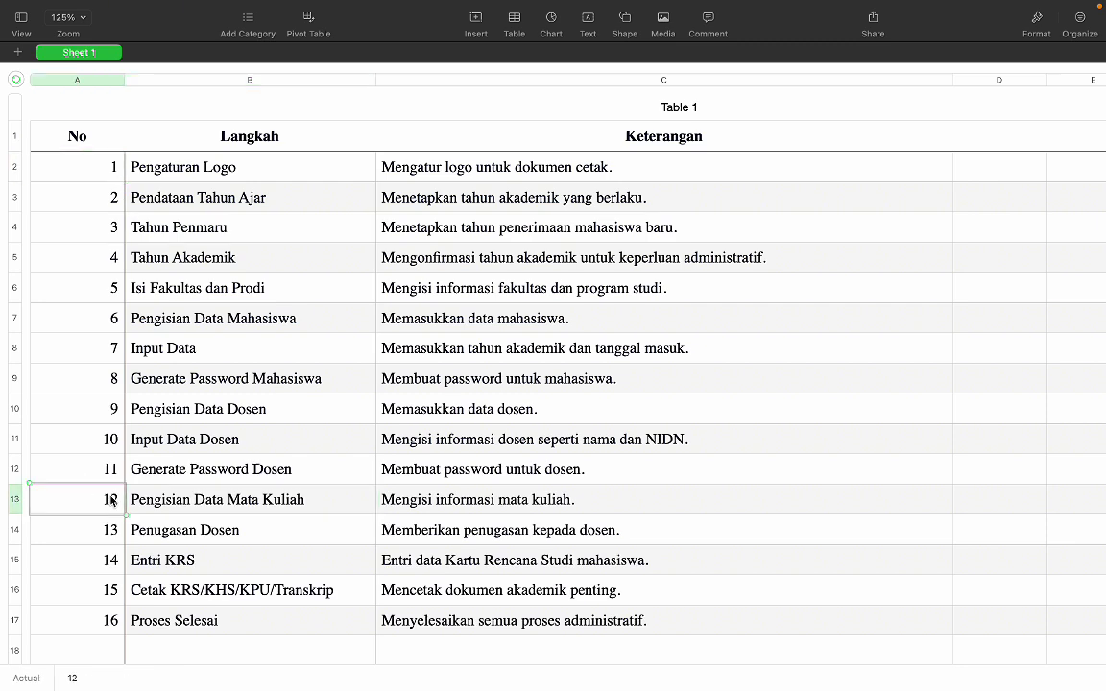
left_click(158, 533)
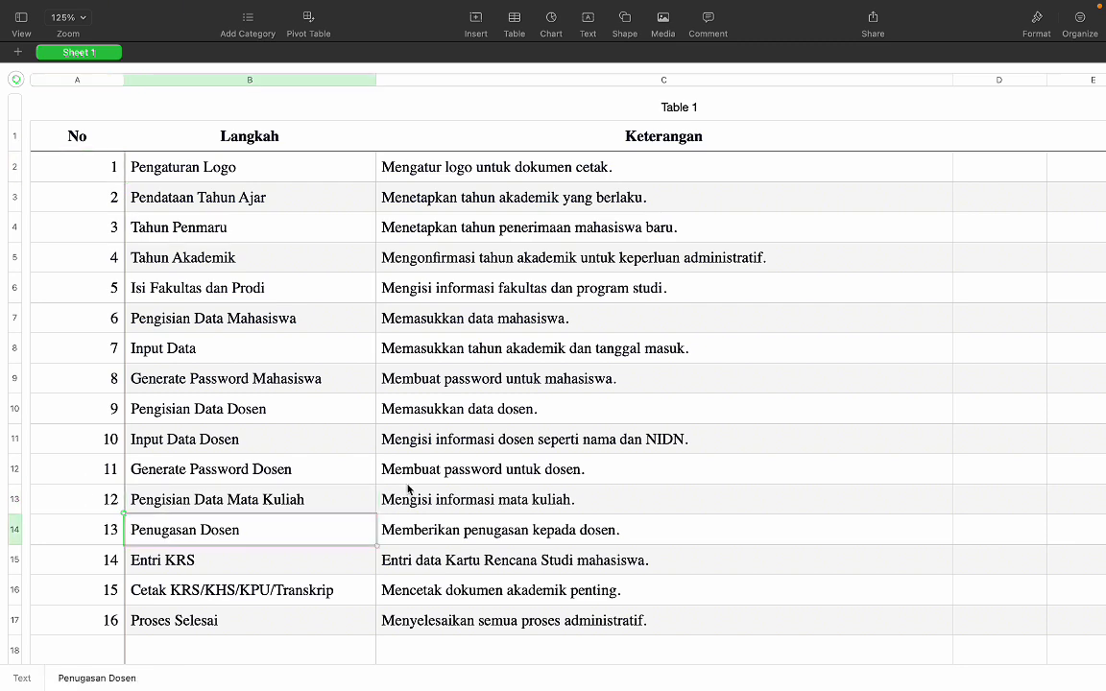
- Go back to the exported workbook beside the Penugasan Dosen page and copy the Semester 6 course name "E-Bisnis dan E-Commerce"
key("ctrl+Left")
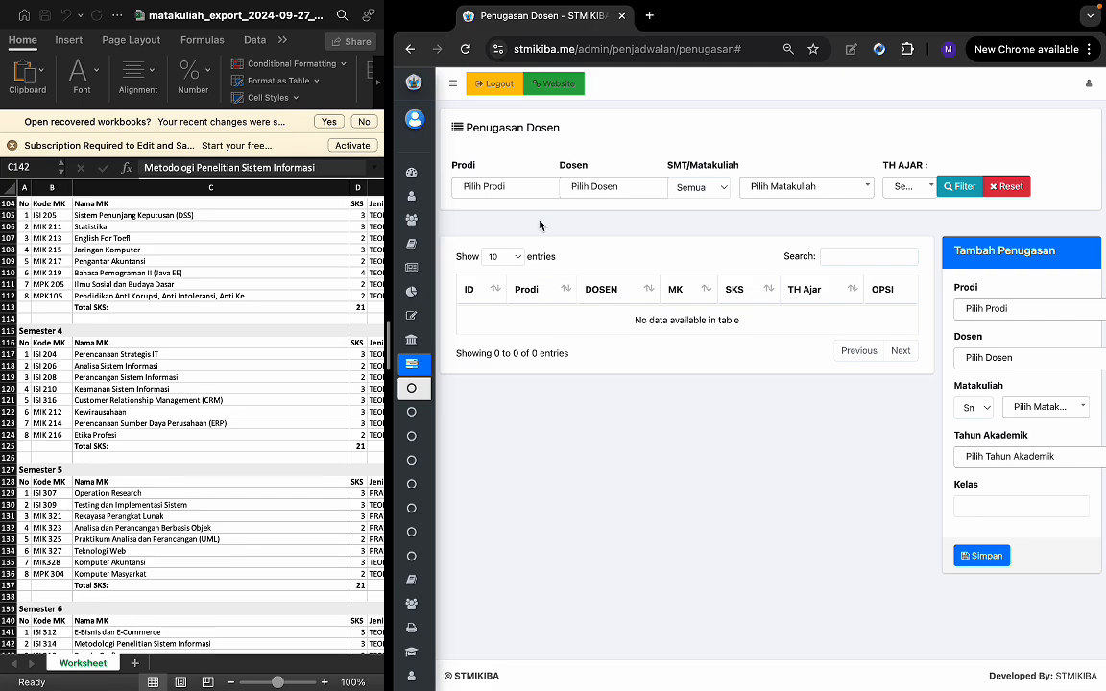
scroll(279, 278, "down", 5)
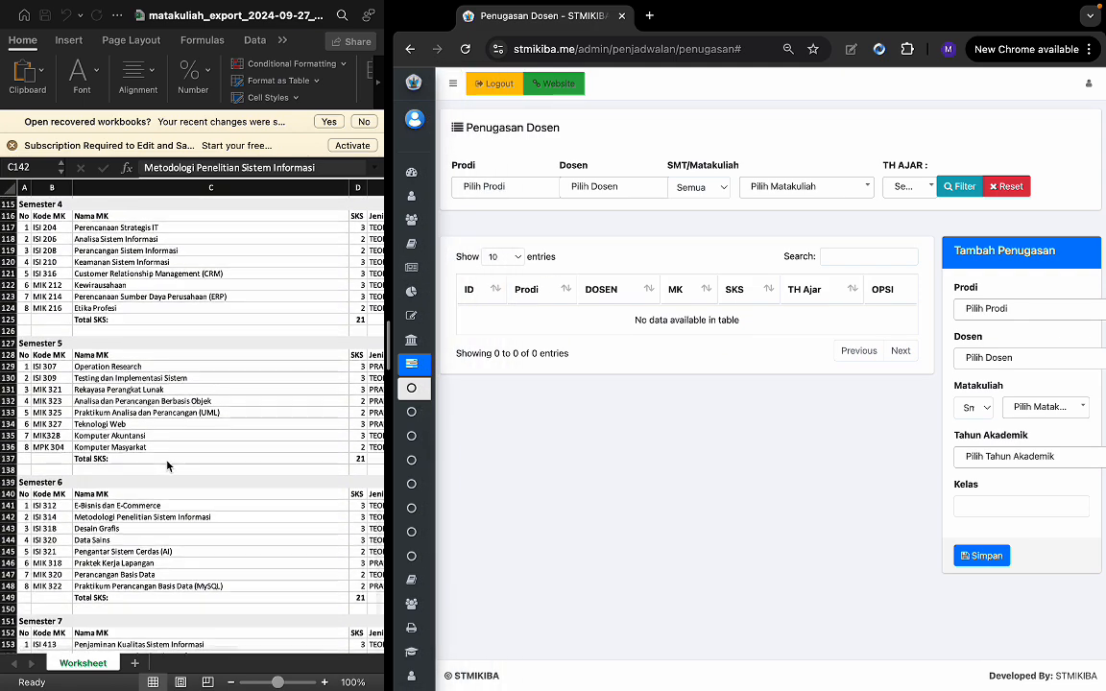
scroll(167, 462, "down", 3)
scroll(144, 442, "down", 2)
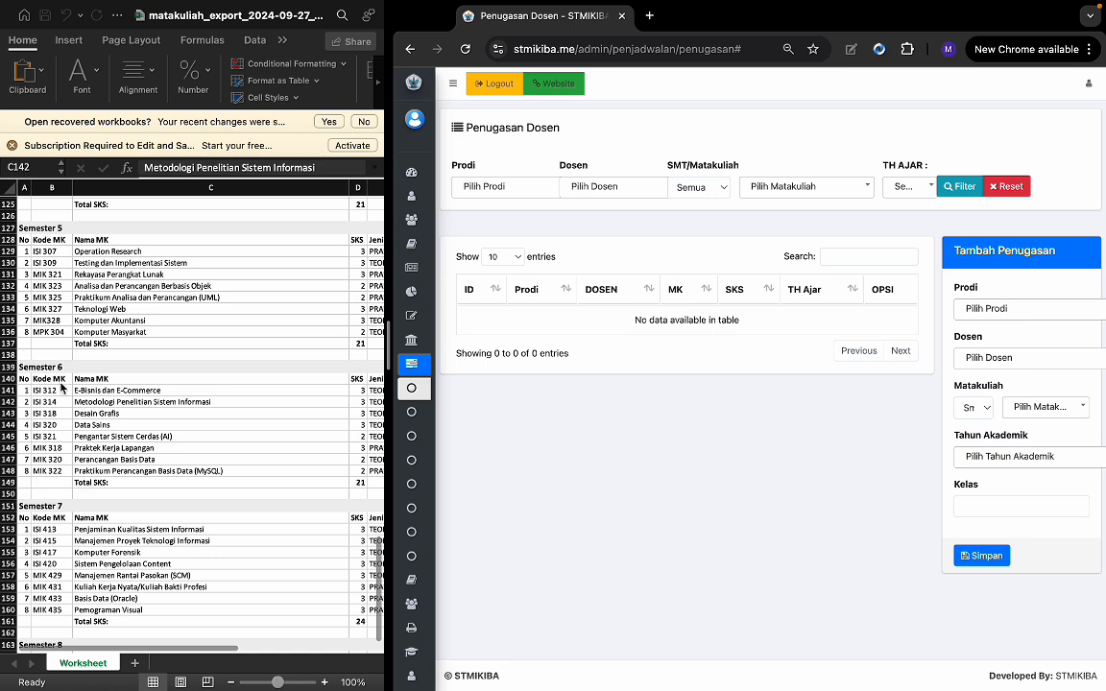
left_click(128, 392)
key("super+c")
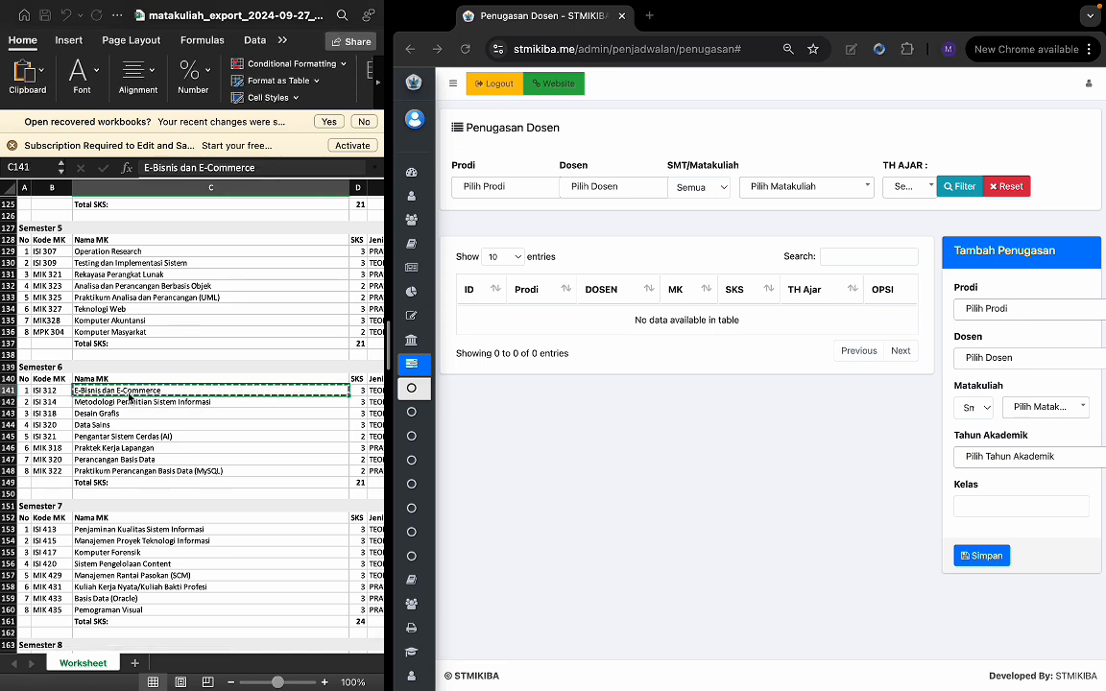
- In the Tambah Penugasan form, set Prodi to Sistem Informasi and choose a lecturer for the Dosen field
left_click(1003, 309)
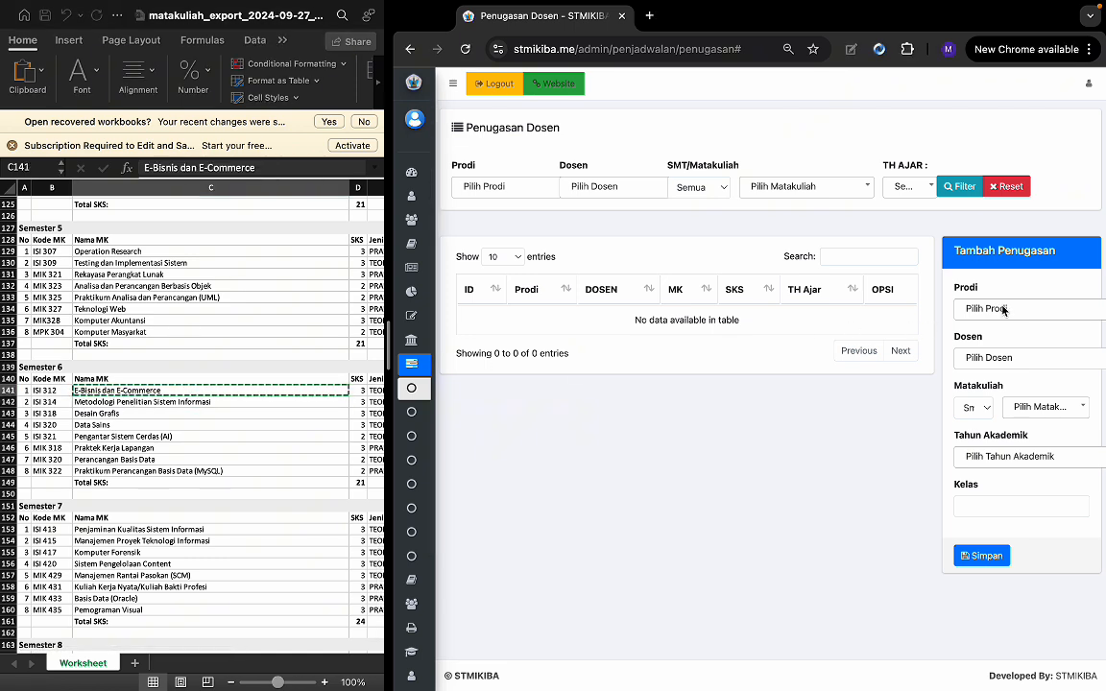
left_click(1003, 309)
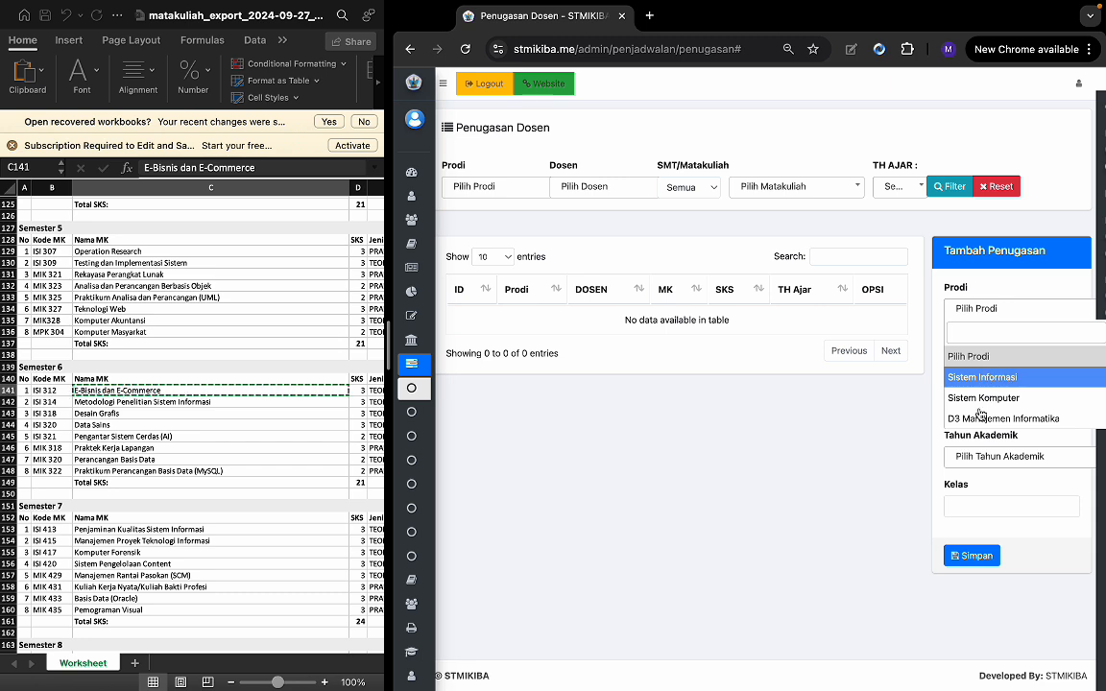
left_click(979, 377)
left_click(997, 358)
left_click(987, 423)
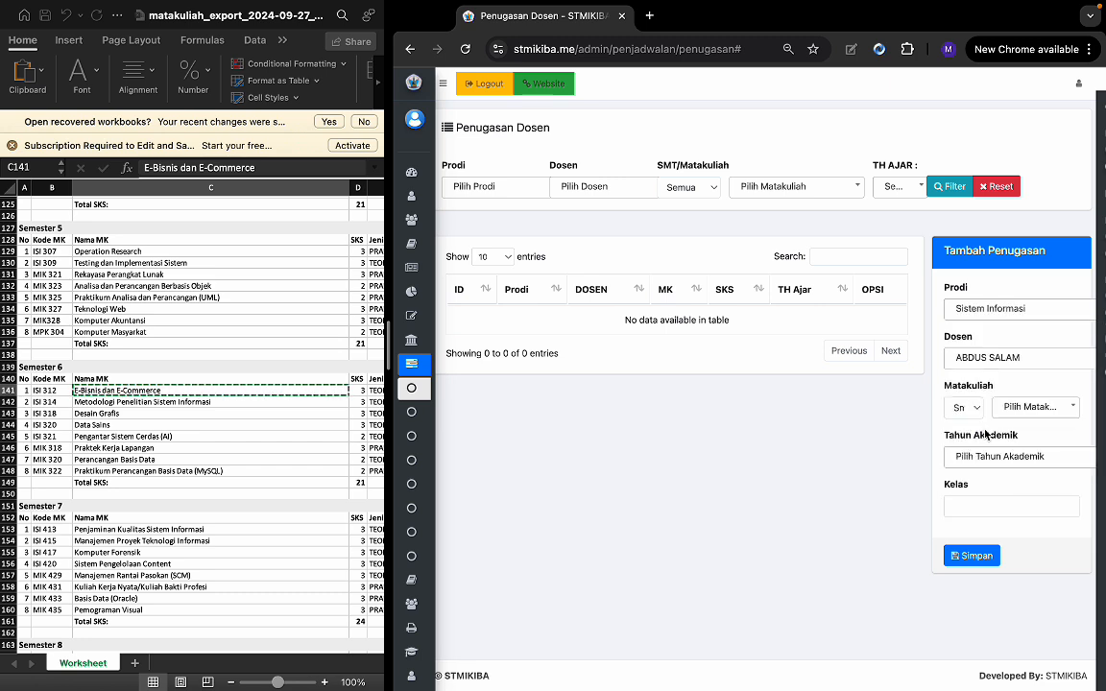
- Choose the course's semester and select (ISI 312) E-Bisnis dan E-Commerce as the Matakuliah, using the copied name to find it
left_click(963, 410)
left_click(977, 493)
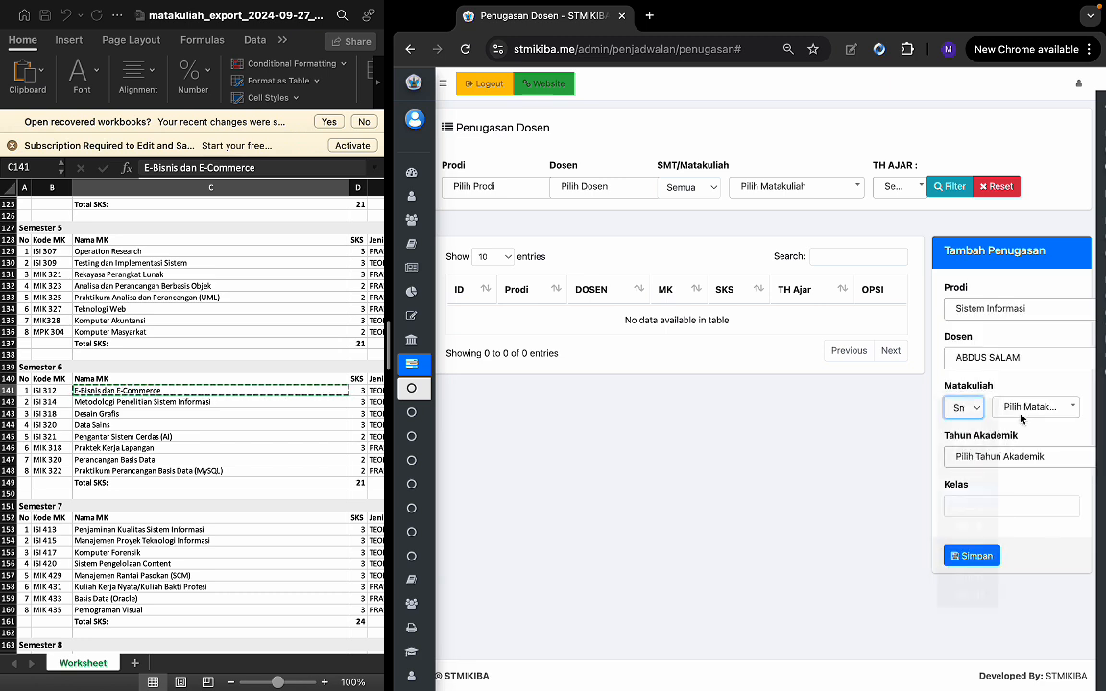
left_click(1038, 406)
key("ctrl+v")
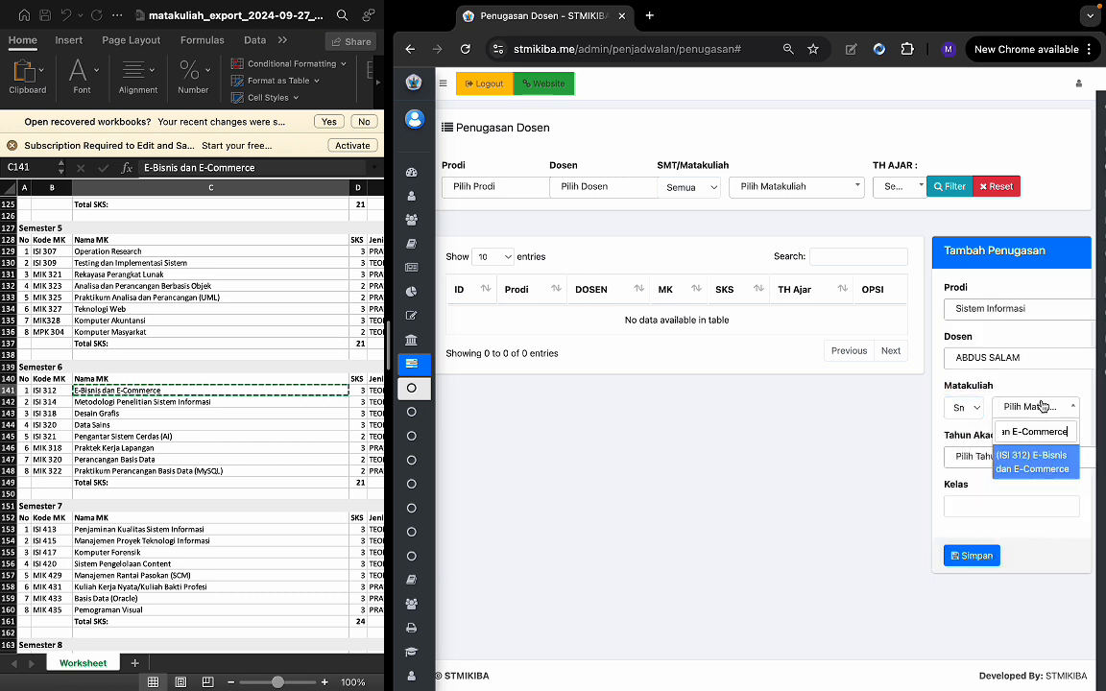
left_click(1024, 471)
- Set the assignment's Tahun Akademik to 2020/2021 Semester Genap
left_click(1002, 458)
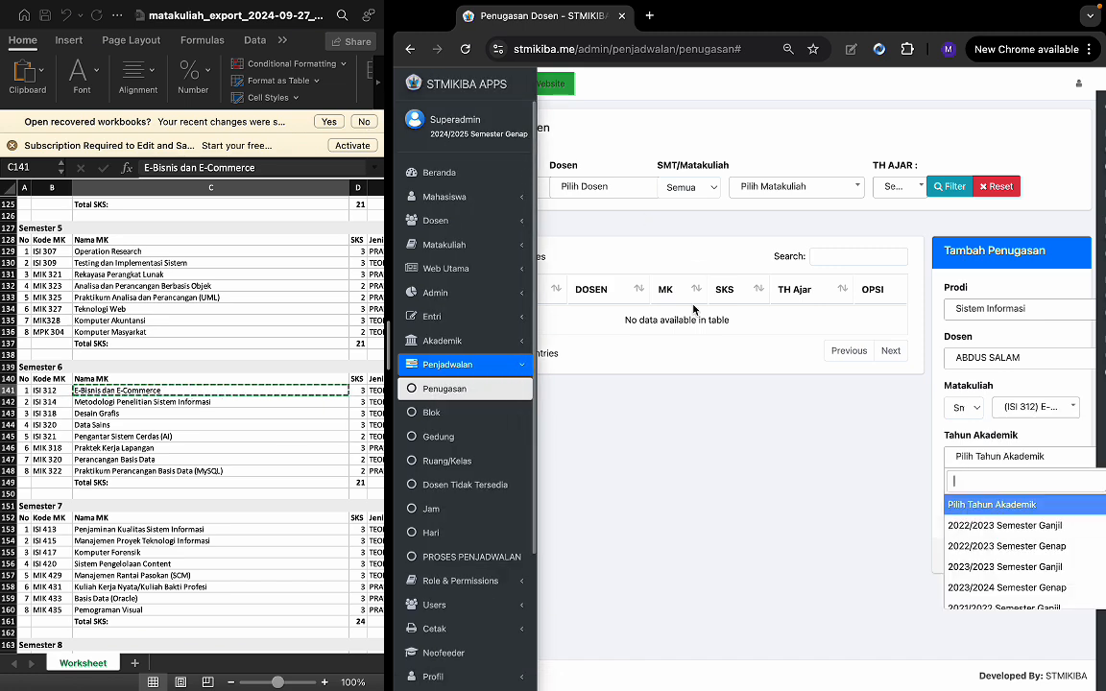
scroll(1049, 549, "down", 5)
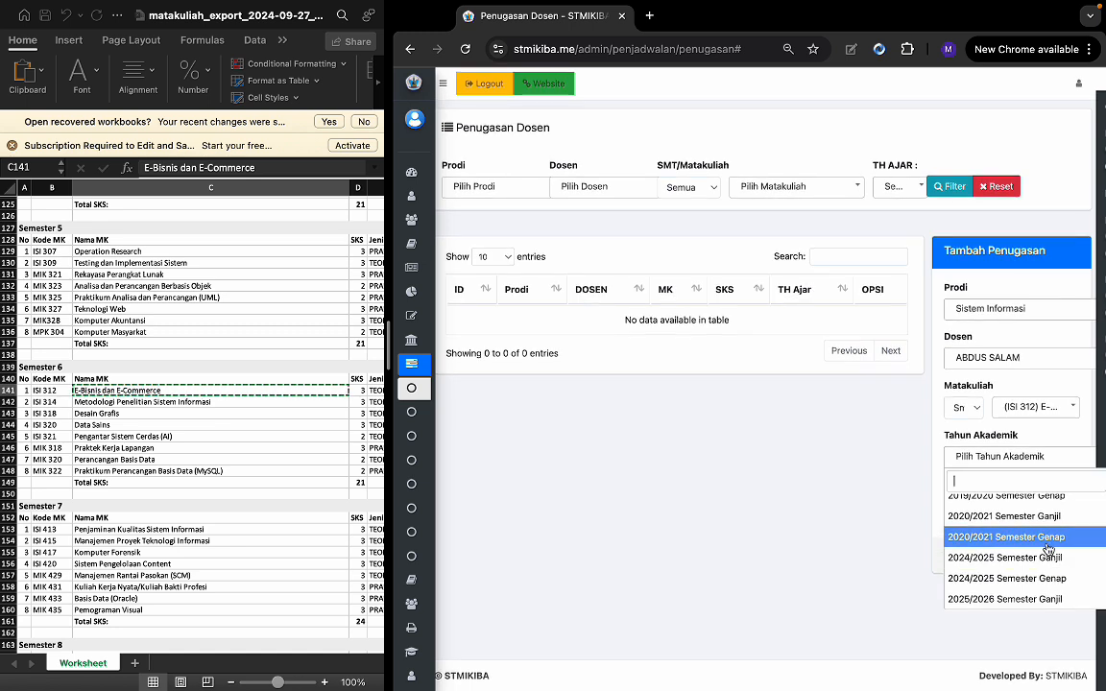
left_click(1008, 535)
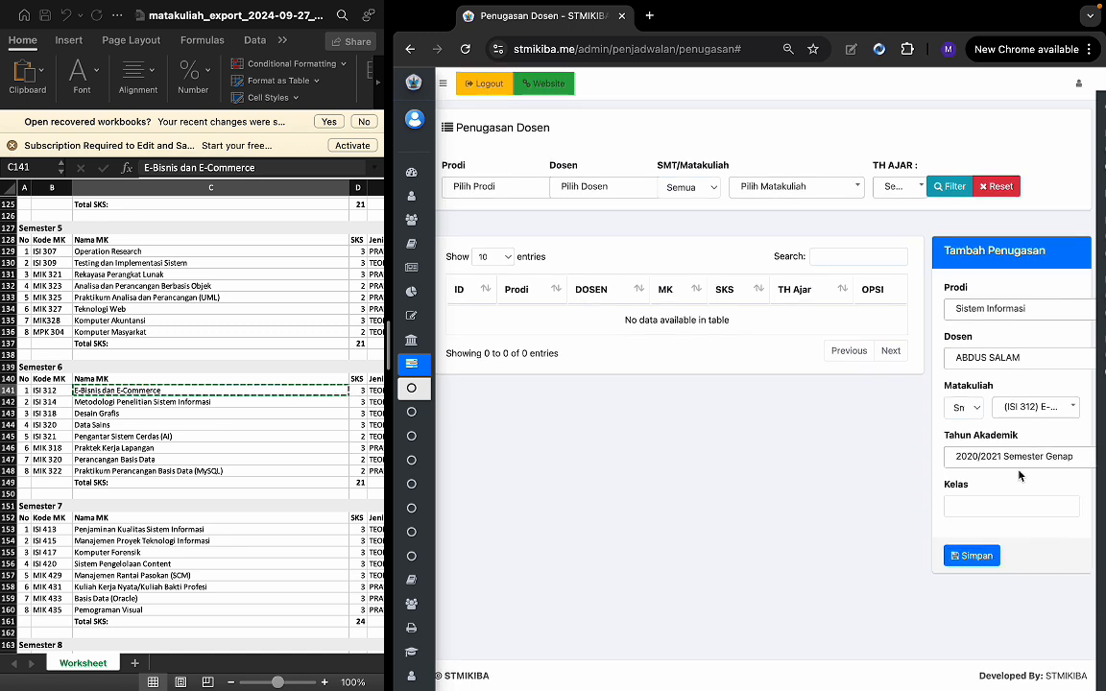
- Set the assignment's Tahun Akademik to 2024/2025 Semester Genap and Kelas to A, and save the assignment
left_click(970, 457)
type("2024")
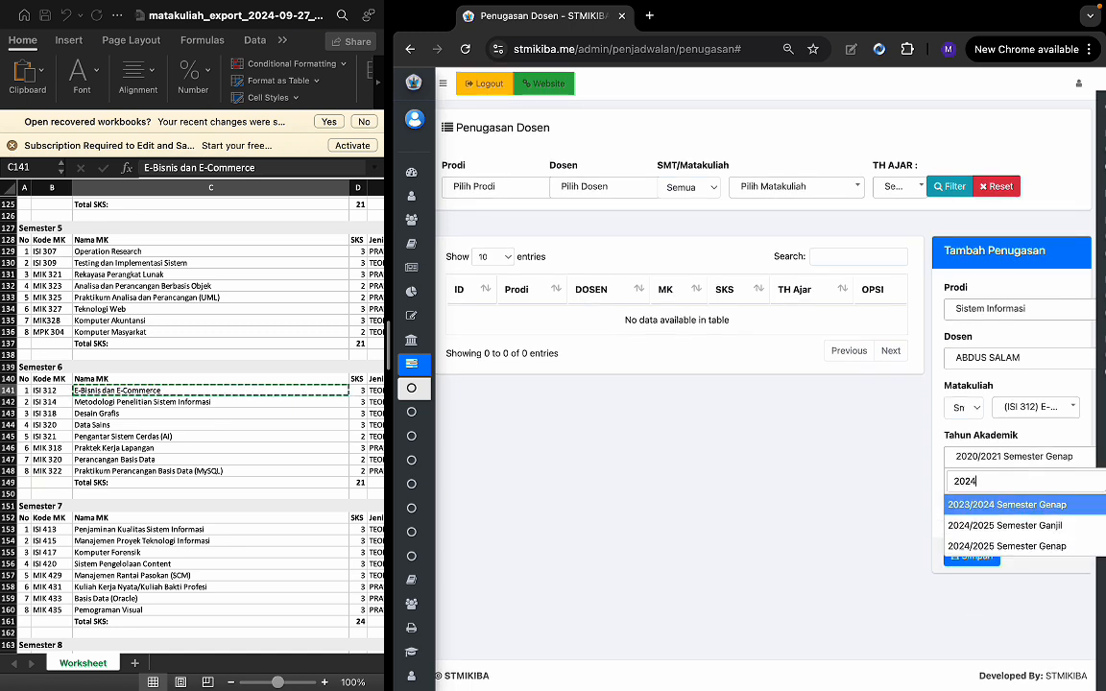
key("Down")
key("Down")
key("Return")
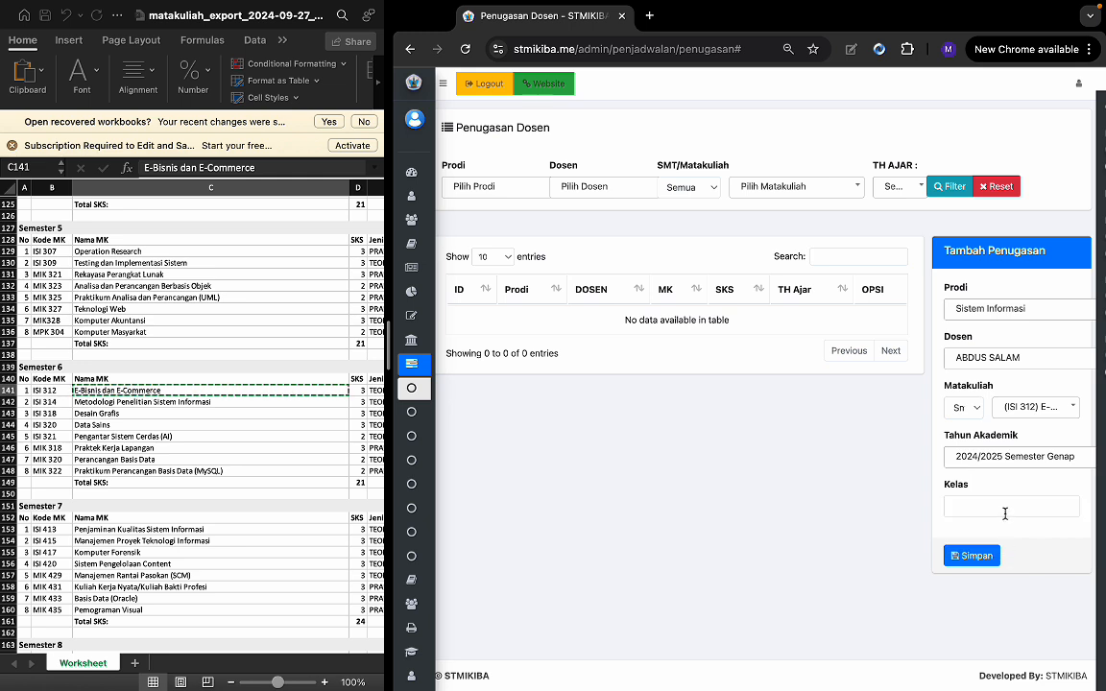
left_click(998, 505)
left_click(973, 556)
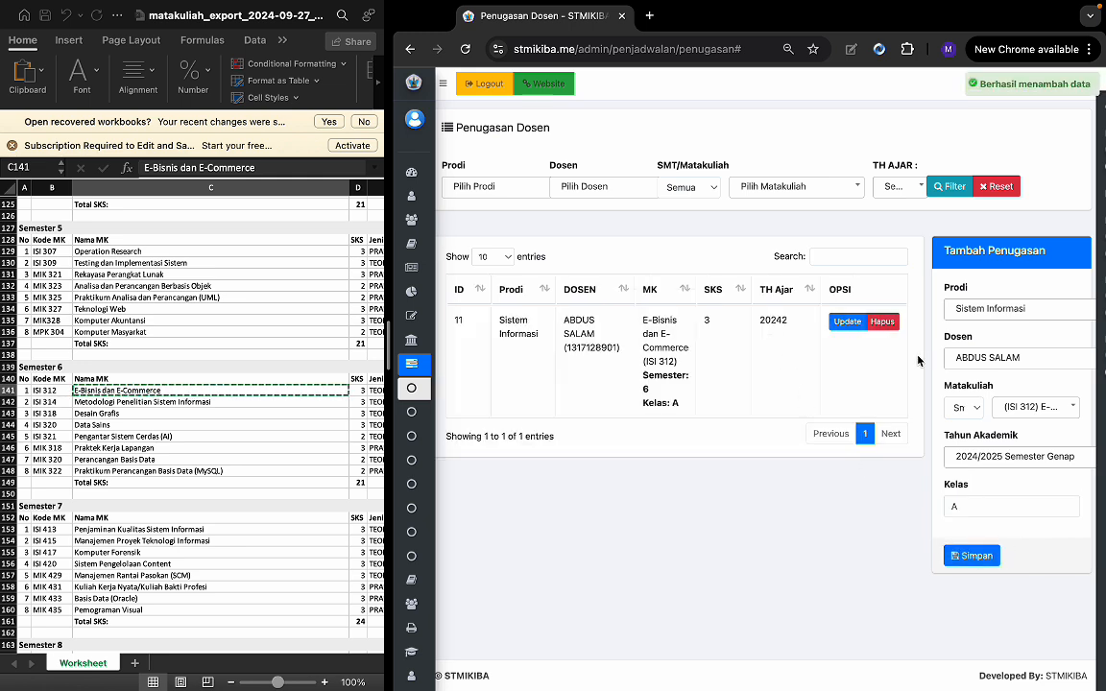
- Copy the Semester 6 course name "Metodologi Penelitian Sistem Informasi" from the workbook and select (ISI 314) as the assignment's Matakuliah
left_click(195, 403)
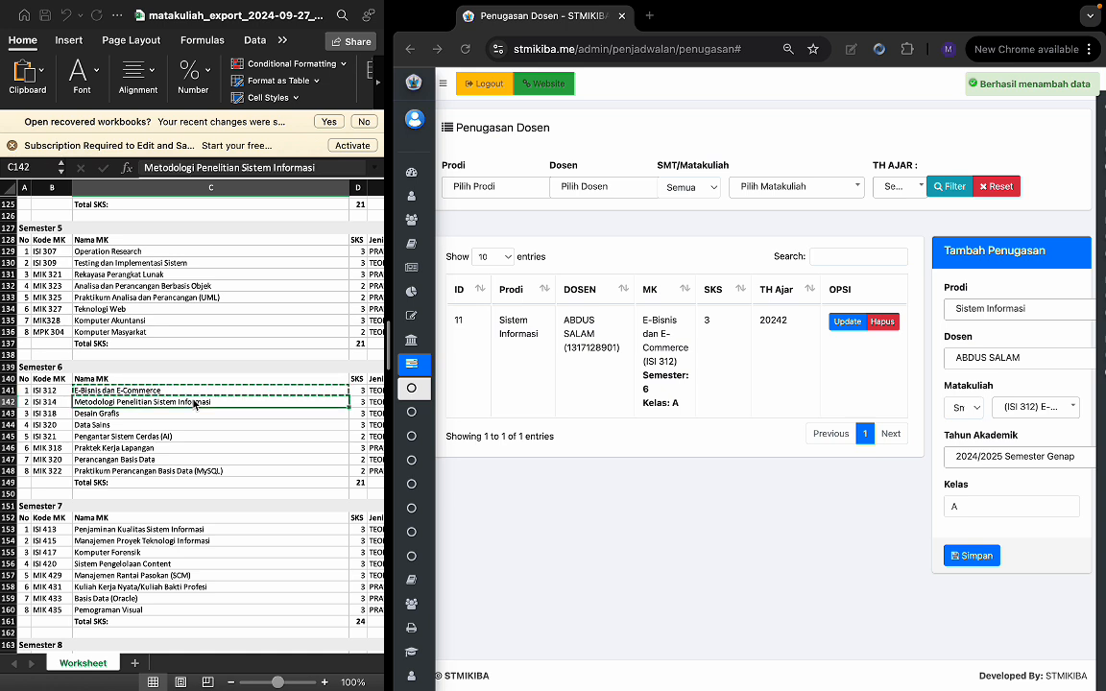
key("super+c")
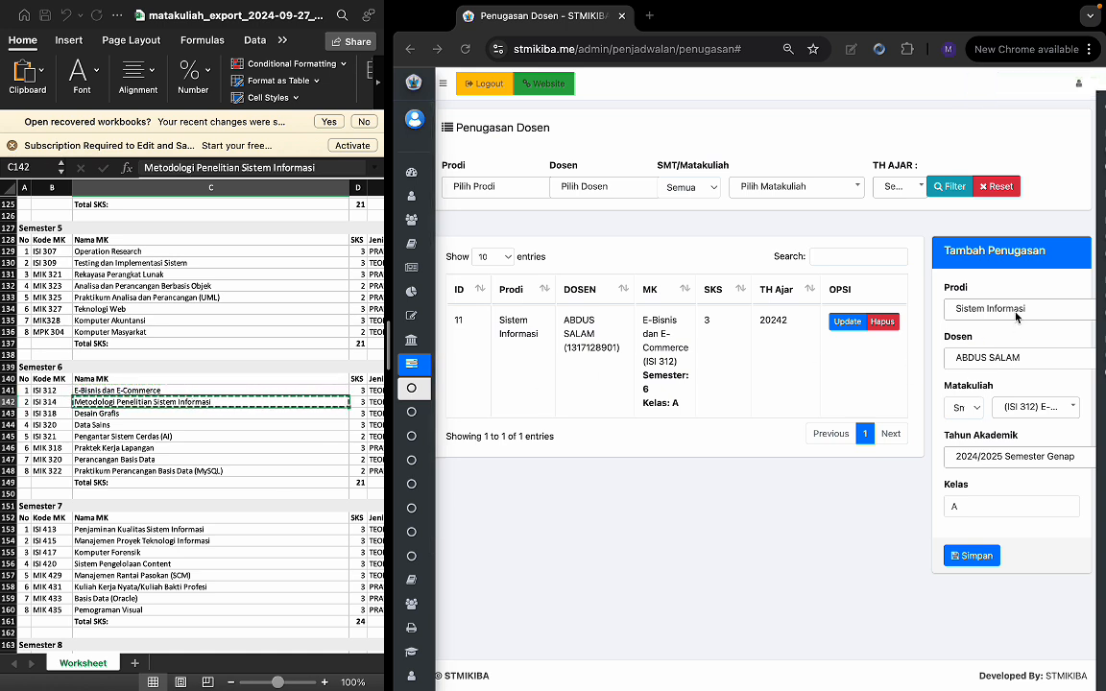
left_click(1027, 289)
left_click(1029, 409)
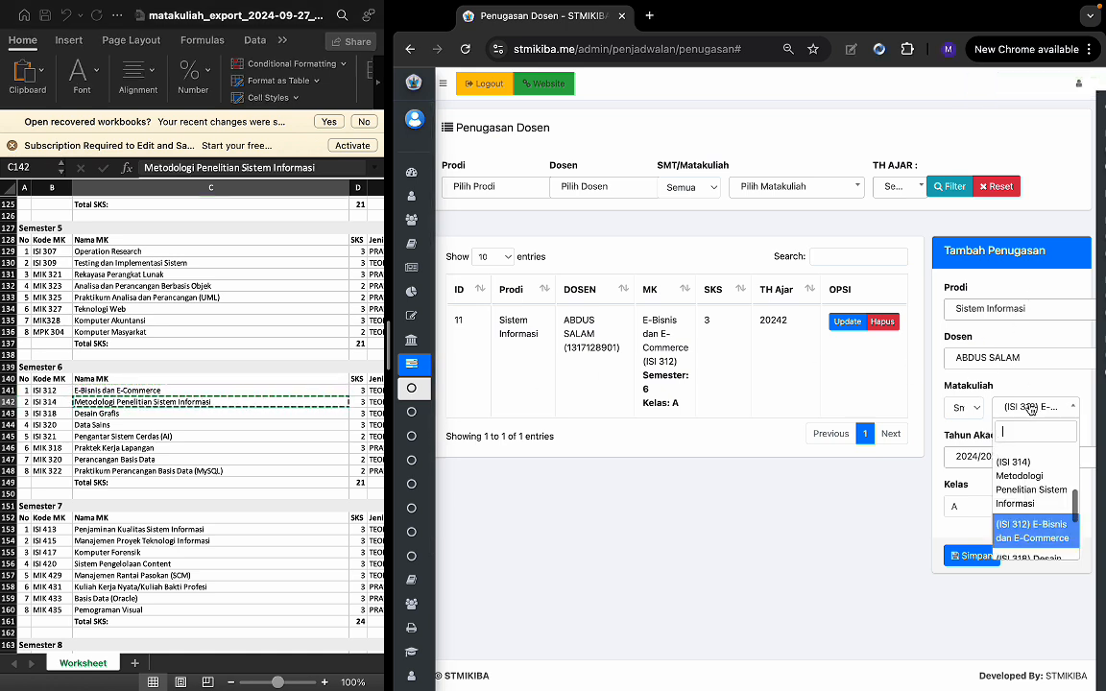
left_click(1034, 472)
left_click(974, 410)
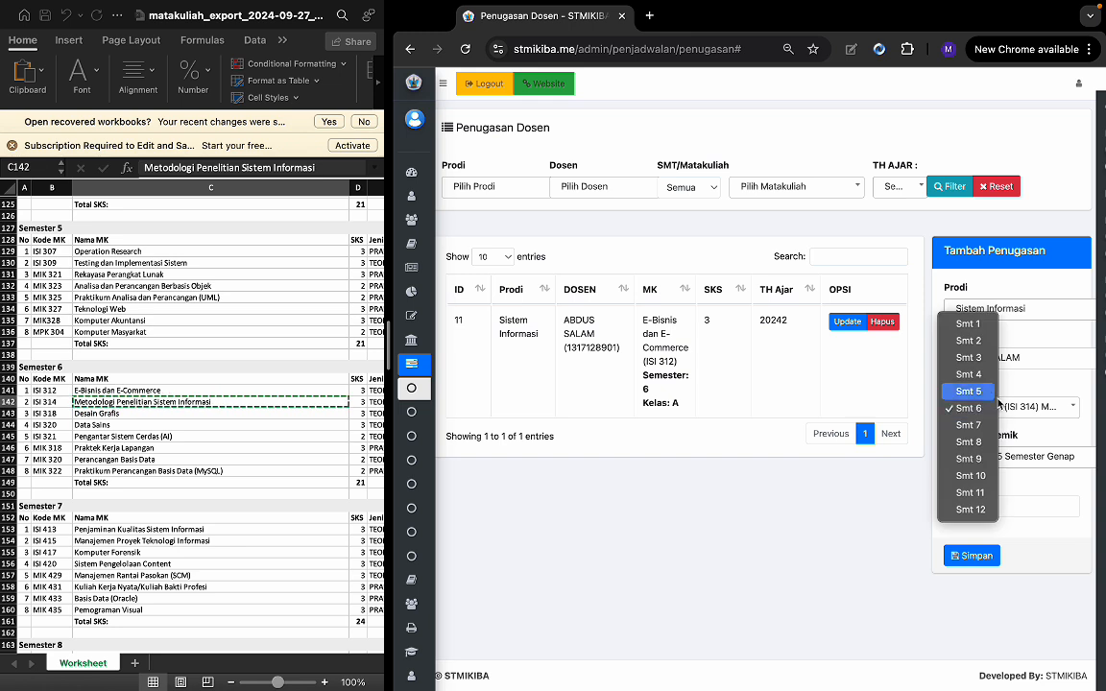
left_click(1049, 389)
- Choose the second lecturer in the list as Dosen for the ISI 314 course and save the assignment
left_click(1029, 362)
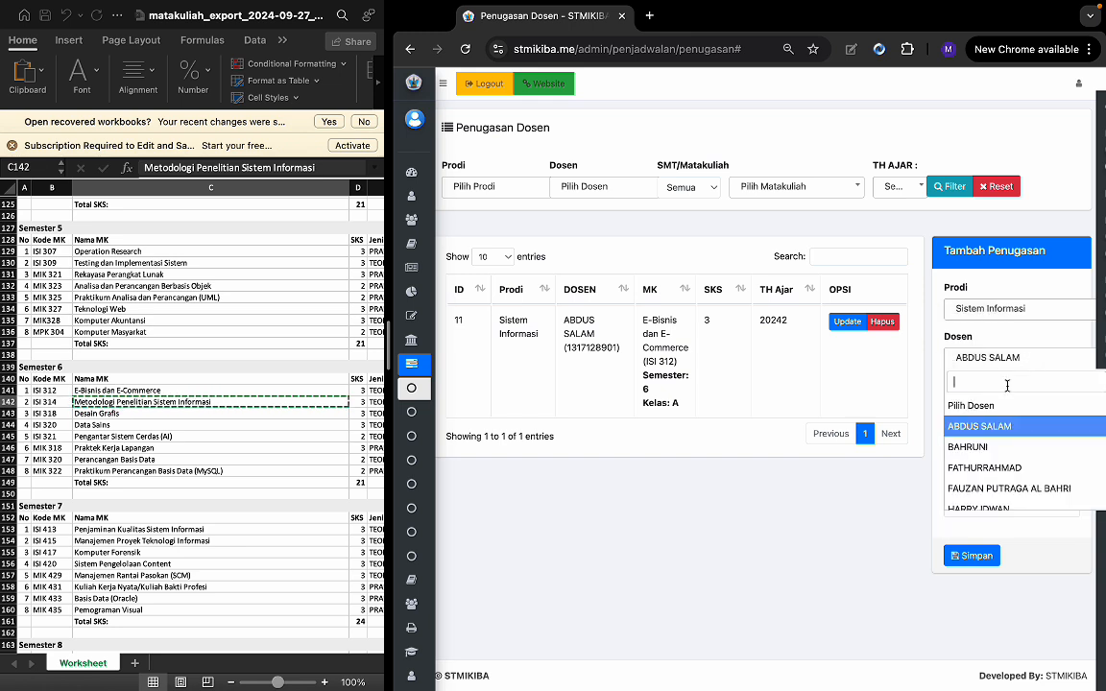
left_click(968, 447)
left_click(972, 555)
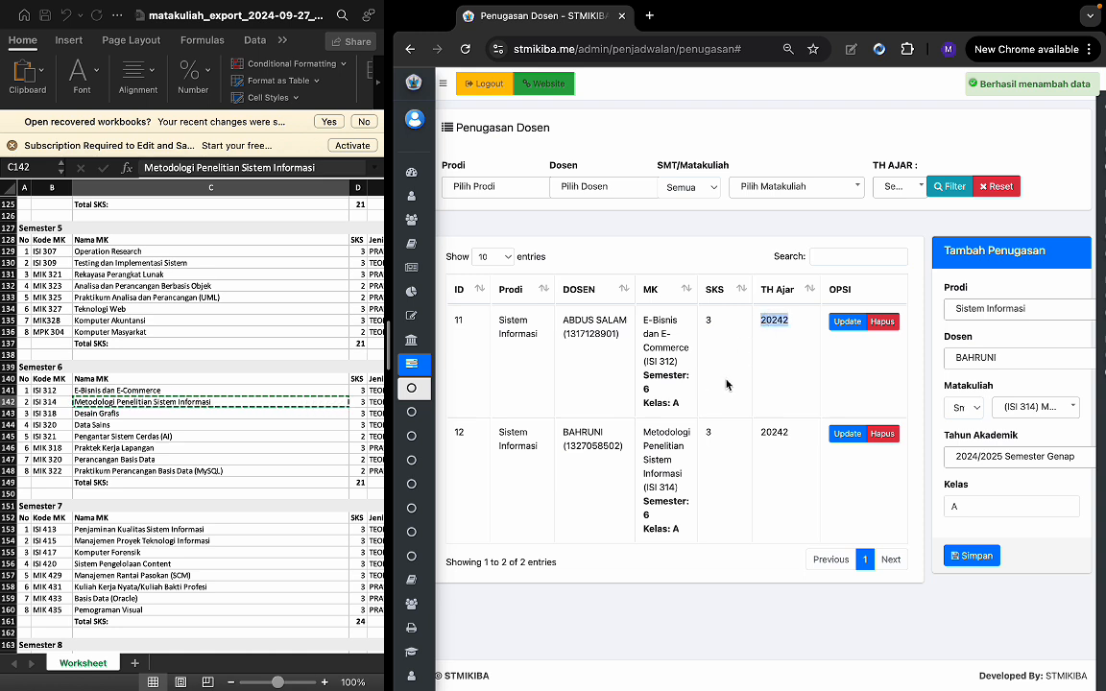
left_click(964, 407)
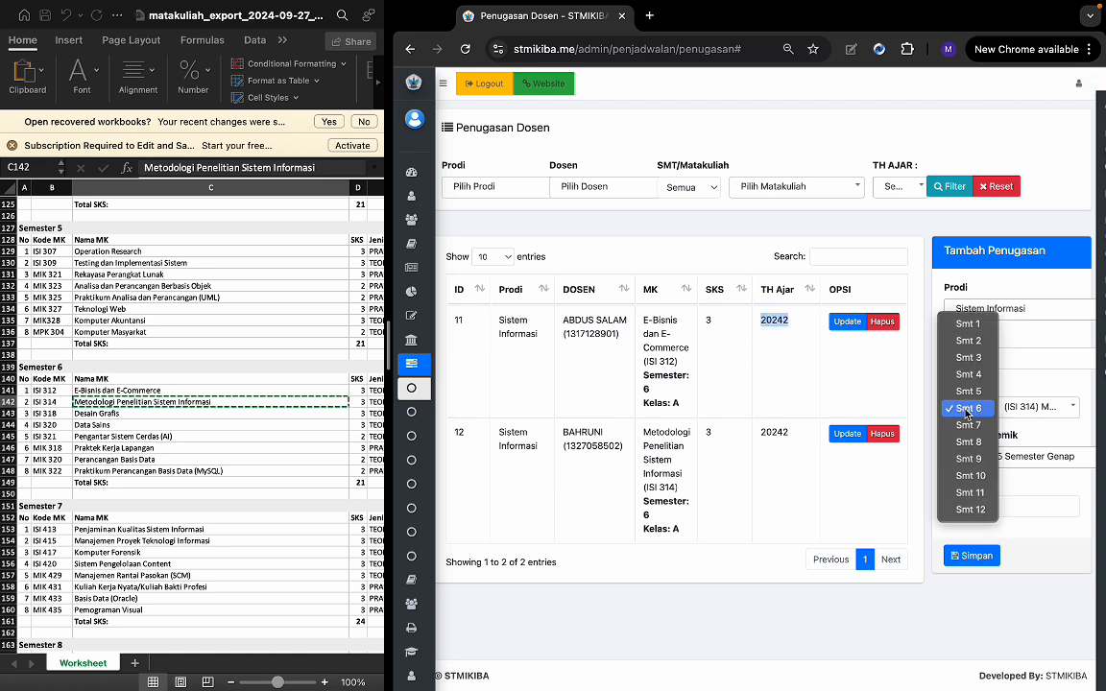
left_click(860, 393)
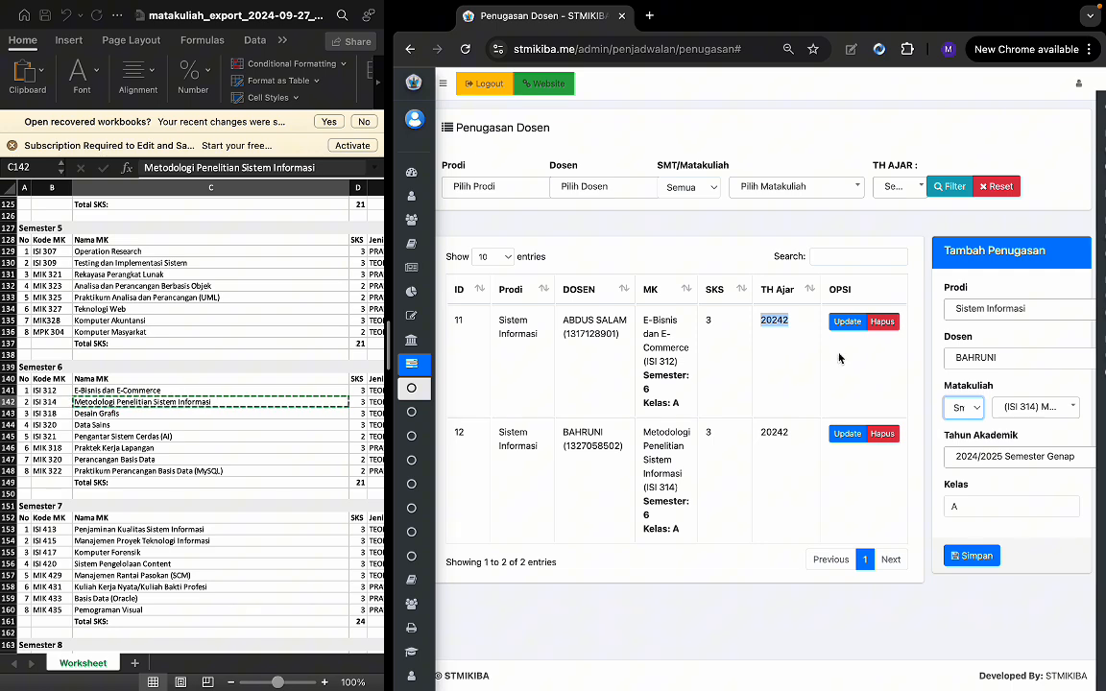
- Open the student KRS entry for the E-Bisnis dan E-Commerce course and import the whole cohort (Angkatan) into it
mouse_move(420, 389)
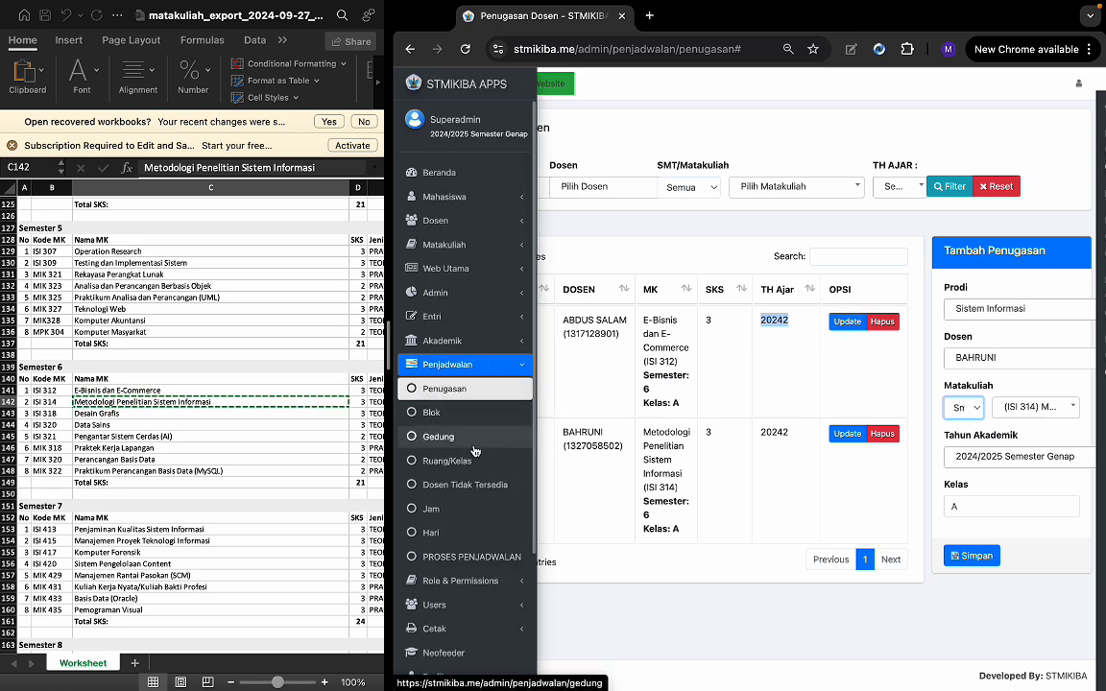
left_click(488, 320)
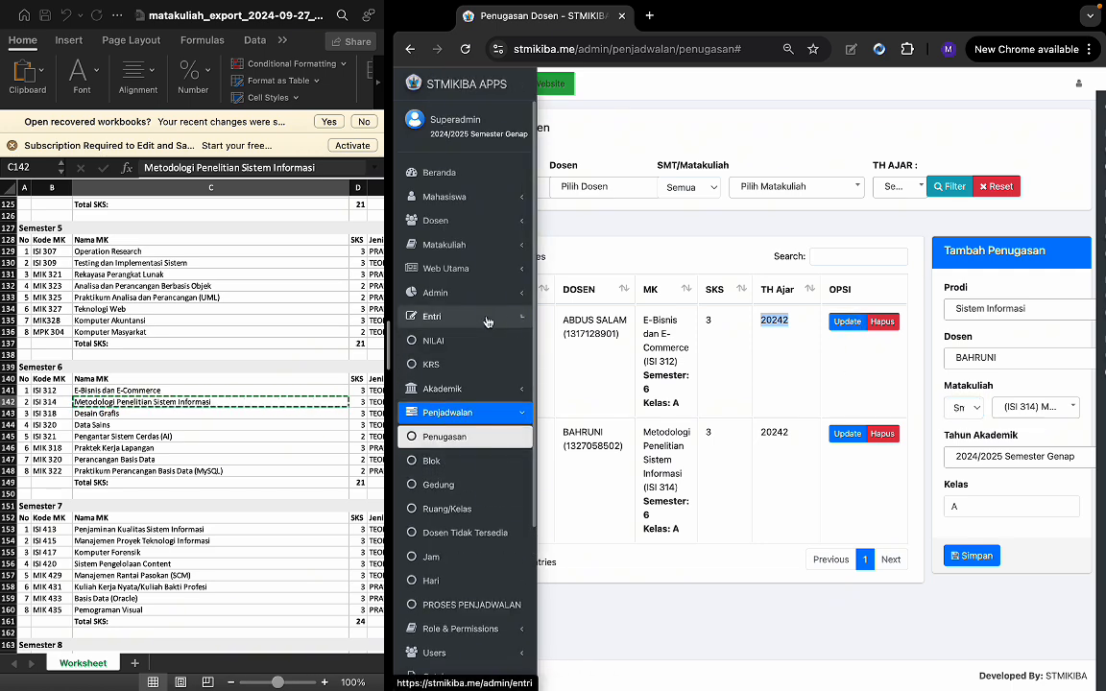
left_click(457, 369)
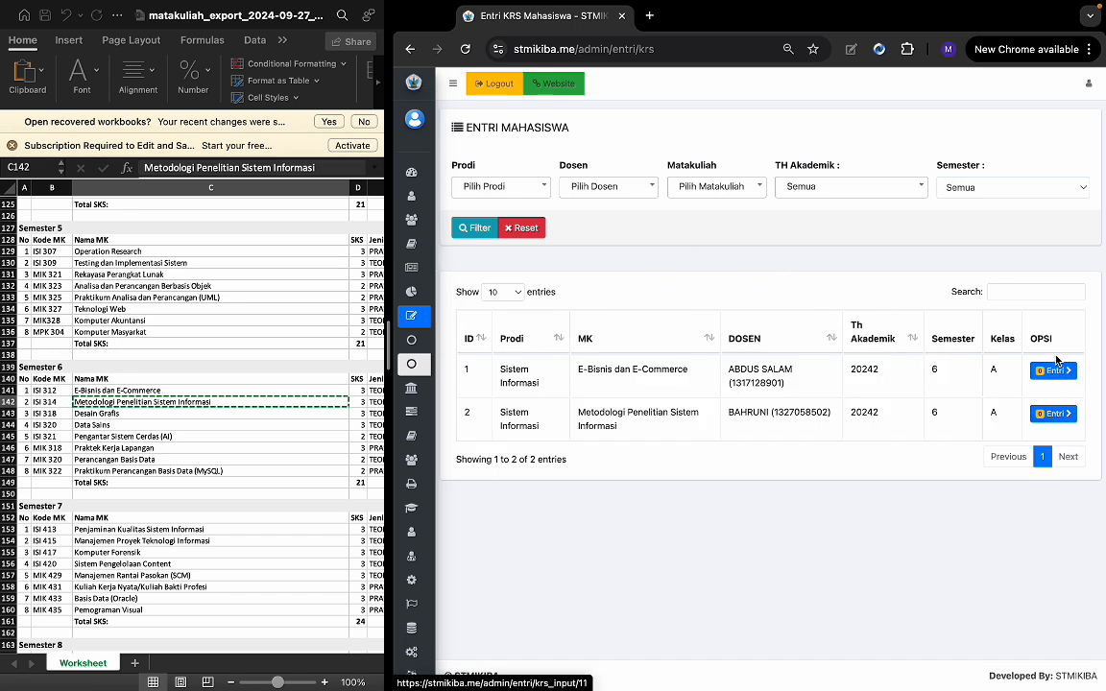
double_click(865, 371)
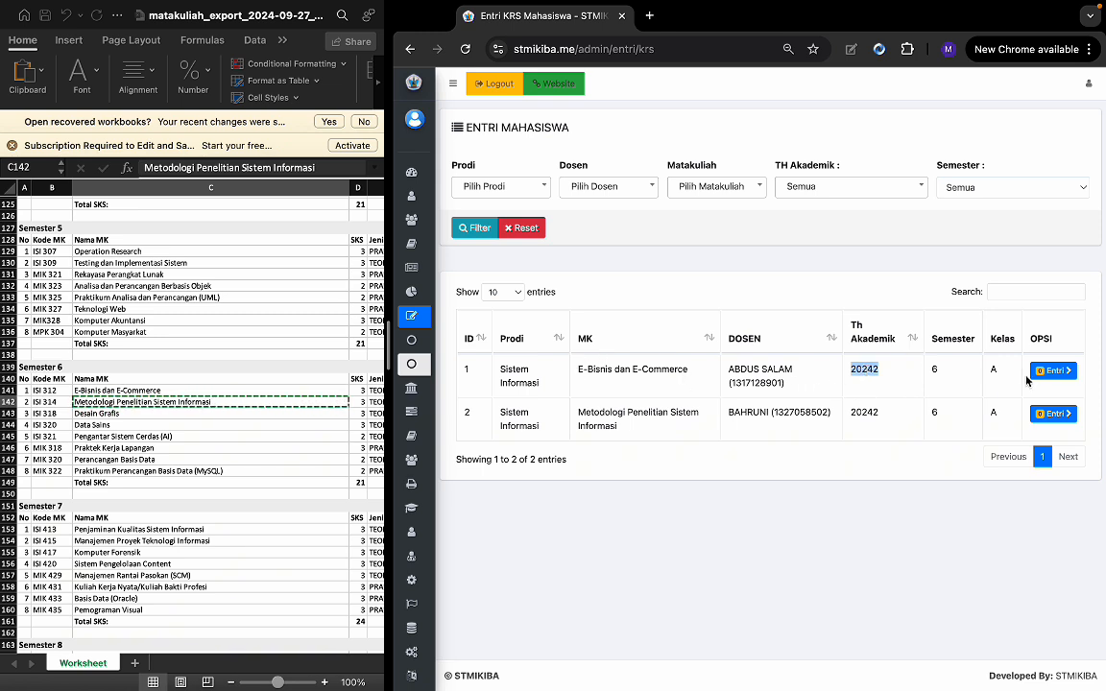
left_click(1052, 370)
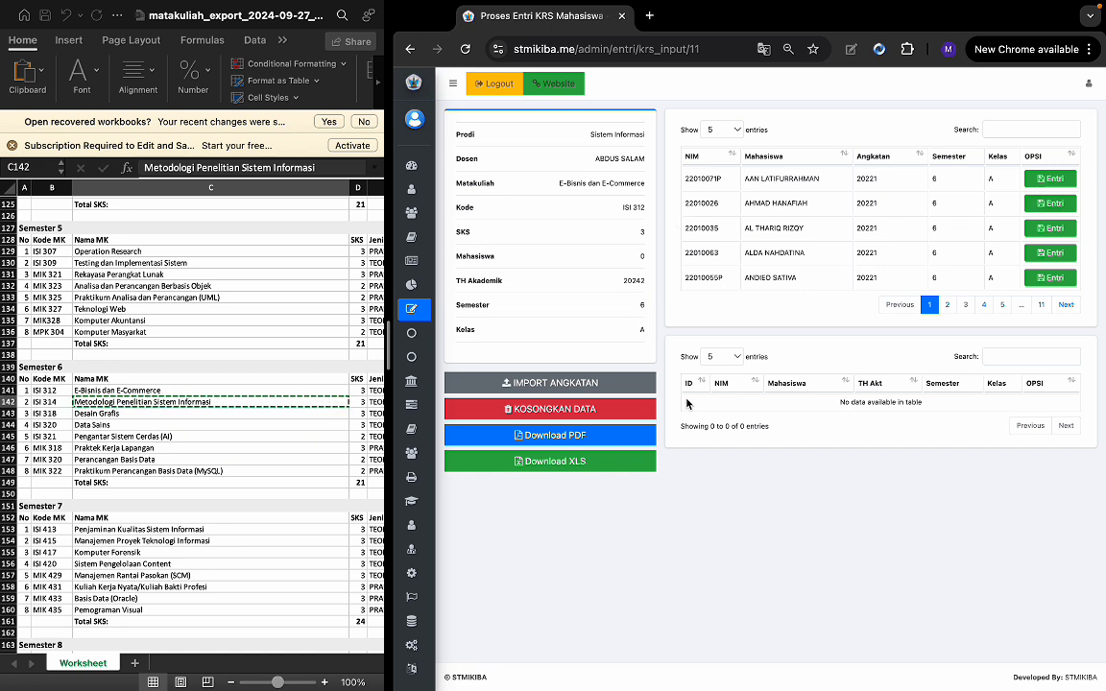
left_click(567, 387)
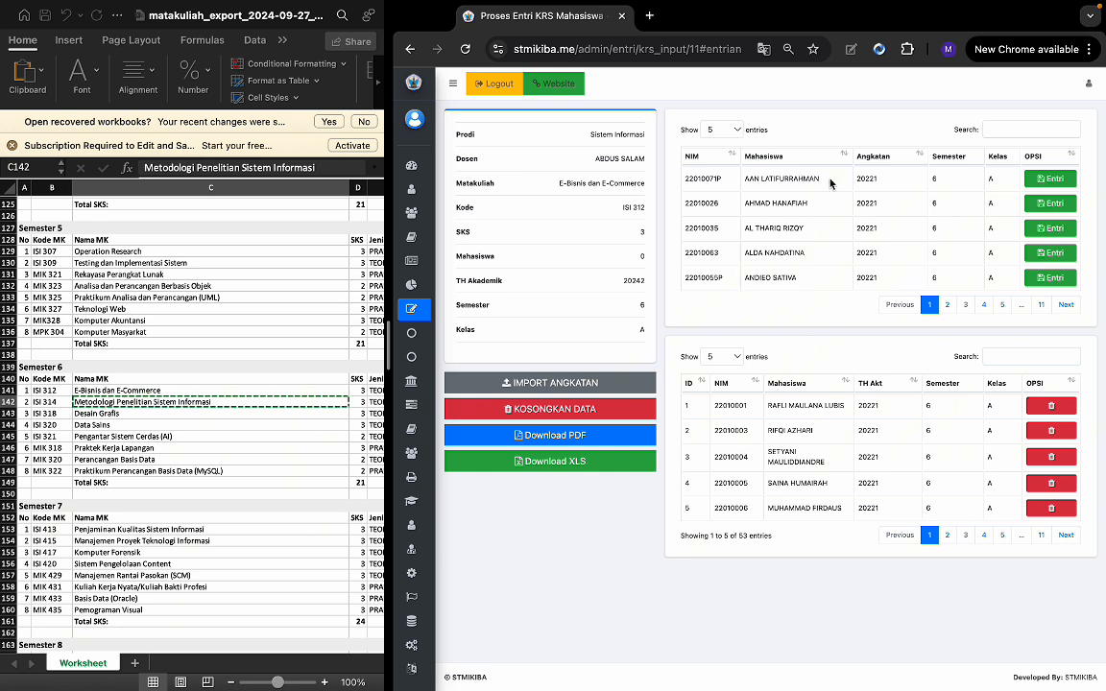
- Check the Entri KRS and ENTRI NILAI steps in the setup checklist spreadsheet and return to the STMIKIBA dashboard
mouse_move(870, 11)
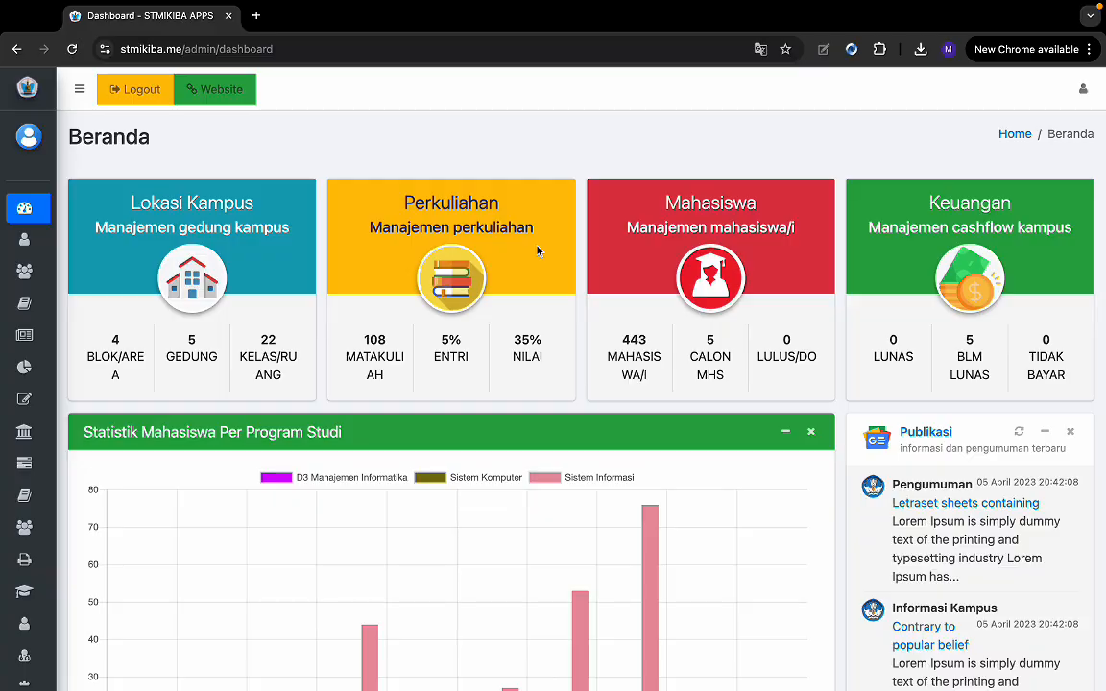
key("ctrl+Right")
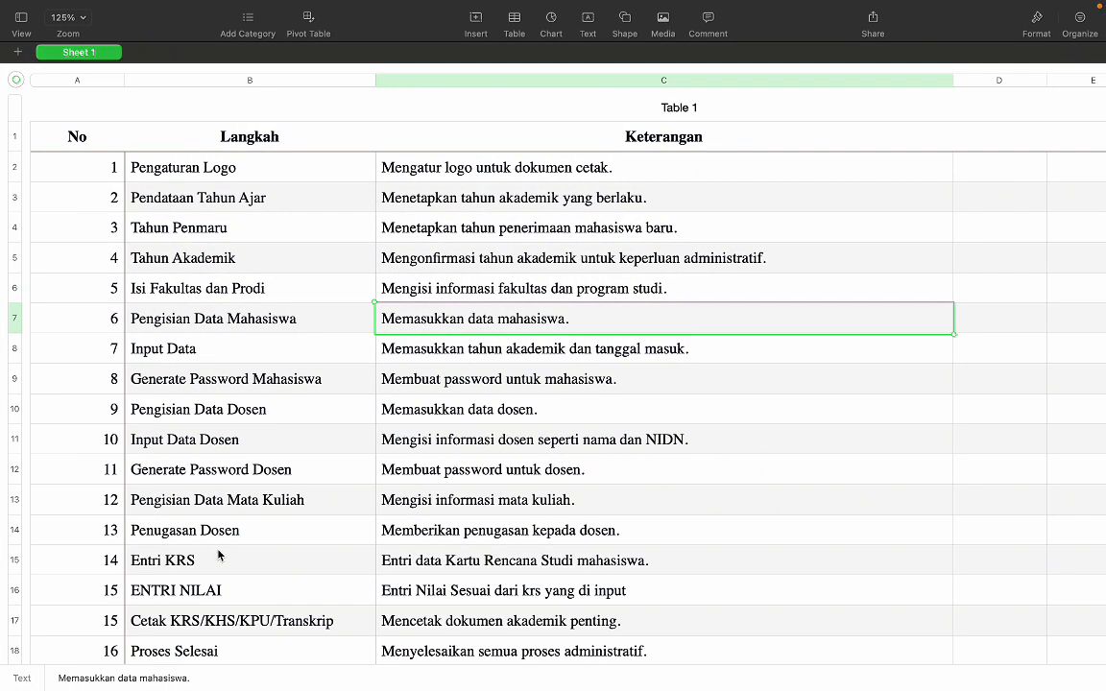
left_click(219, 557)
left_click(219, 591)
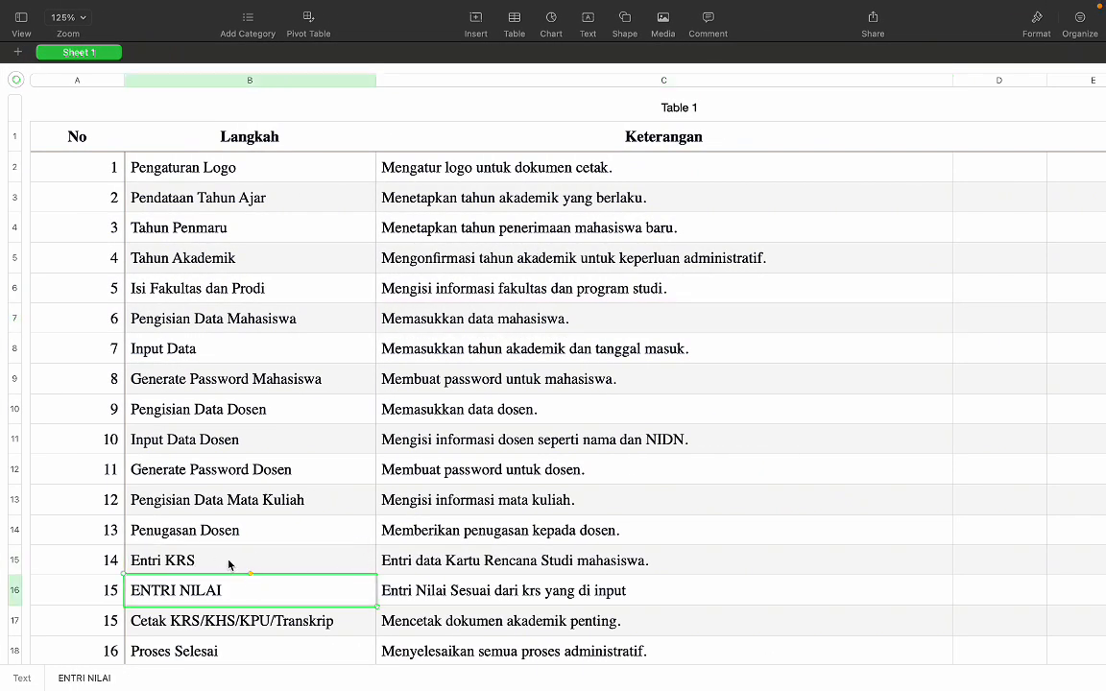
left_click(229, 565)
left_click(235, 590)
key("ctrl+Left")
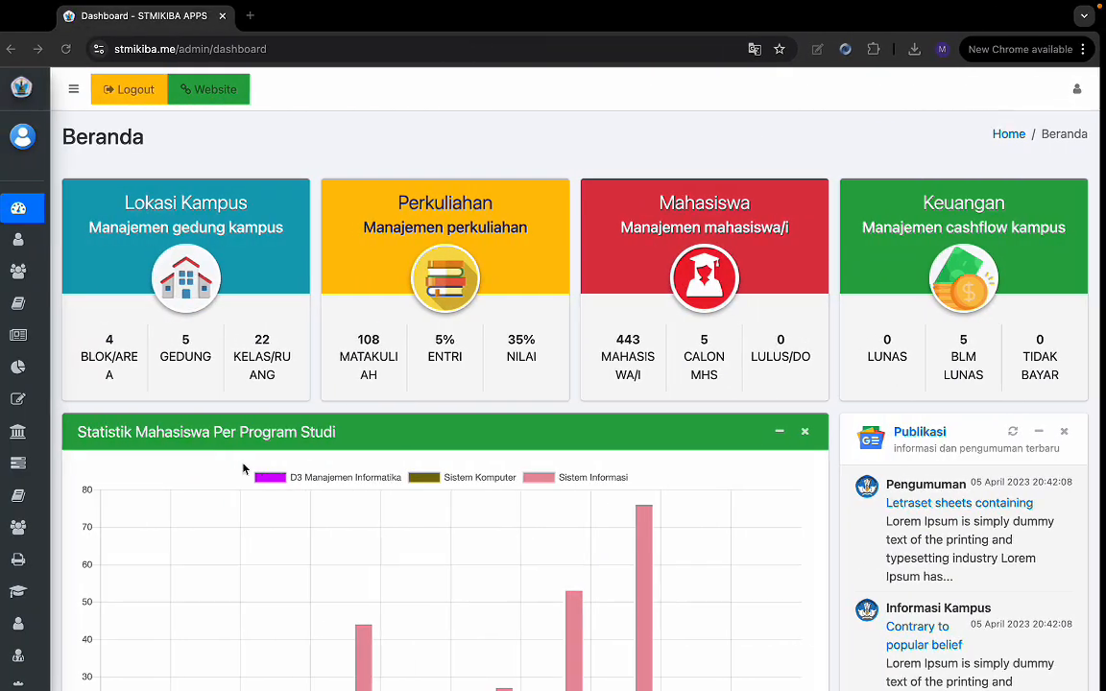
- Open the grade entry page for Metodologi Penelitian Sistem Informasi (ISI 314) and clear all its existing grade data
mouse_move(82, 246)
left_click(99, 399)
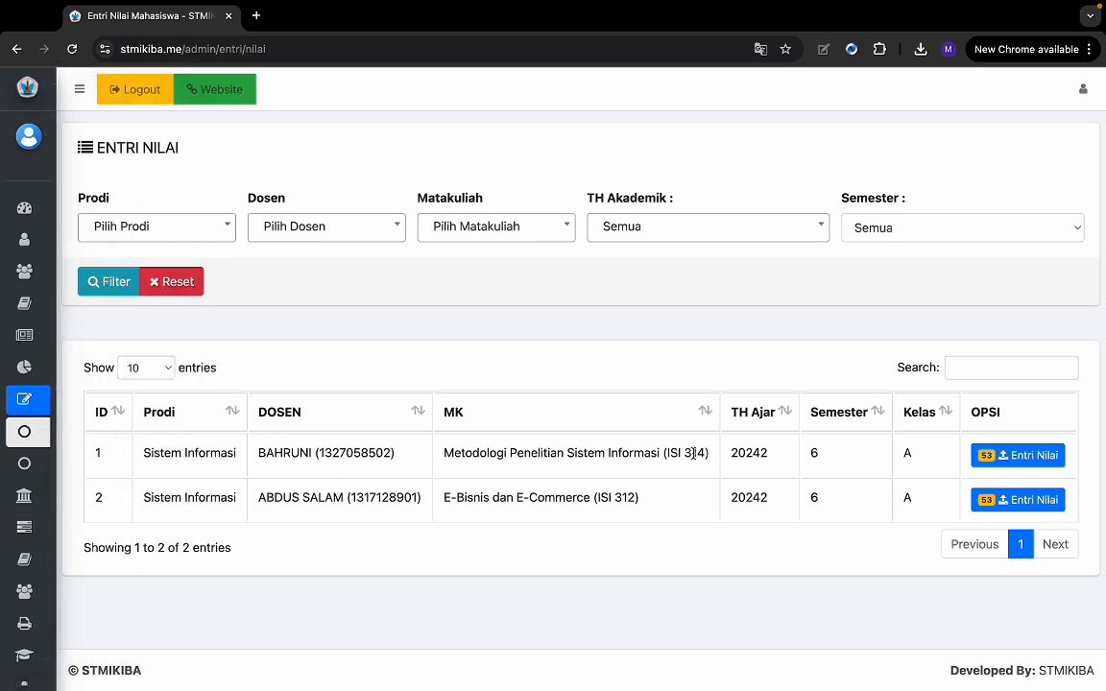
left_click(979, 464)
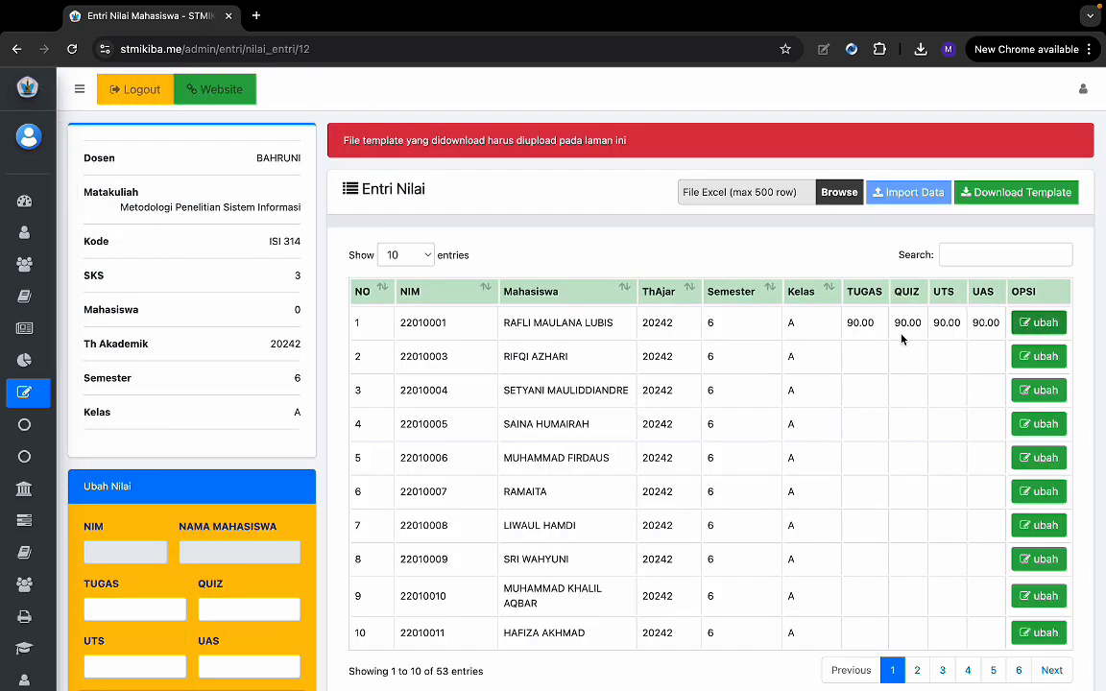
scroll(336, 576, "down", 3)
left_click(247, 629)
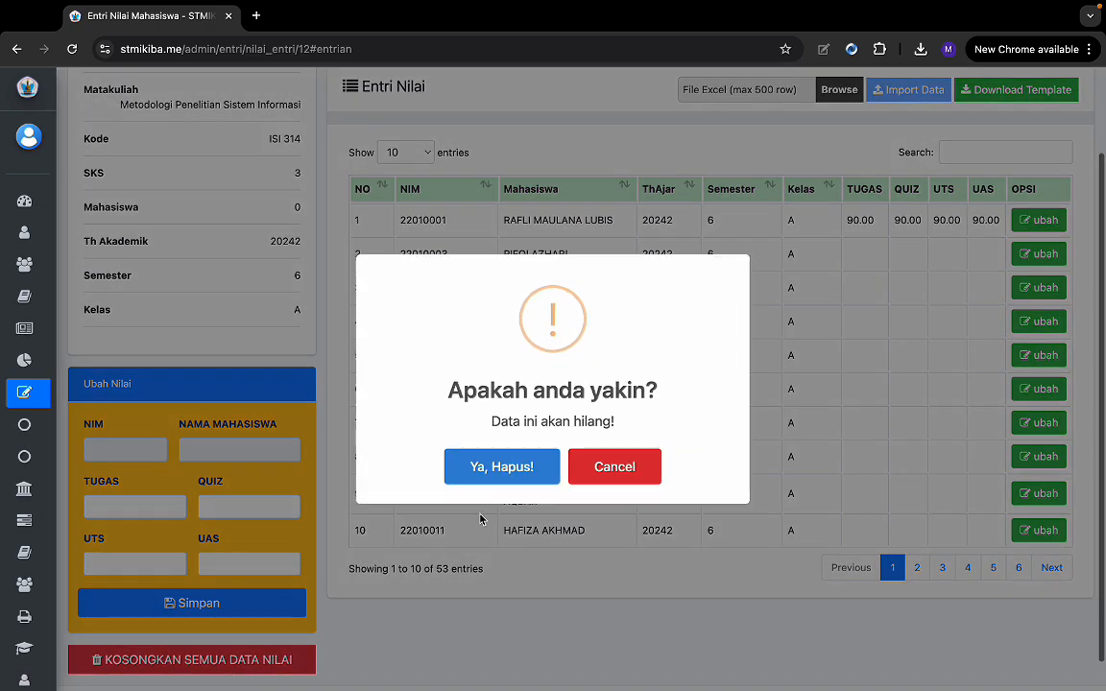
left_click(455, 477)
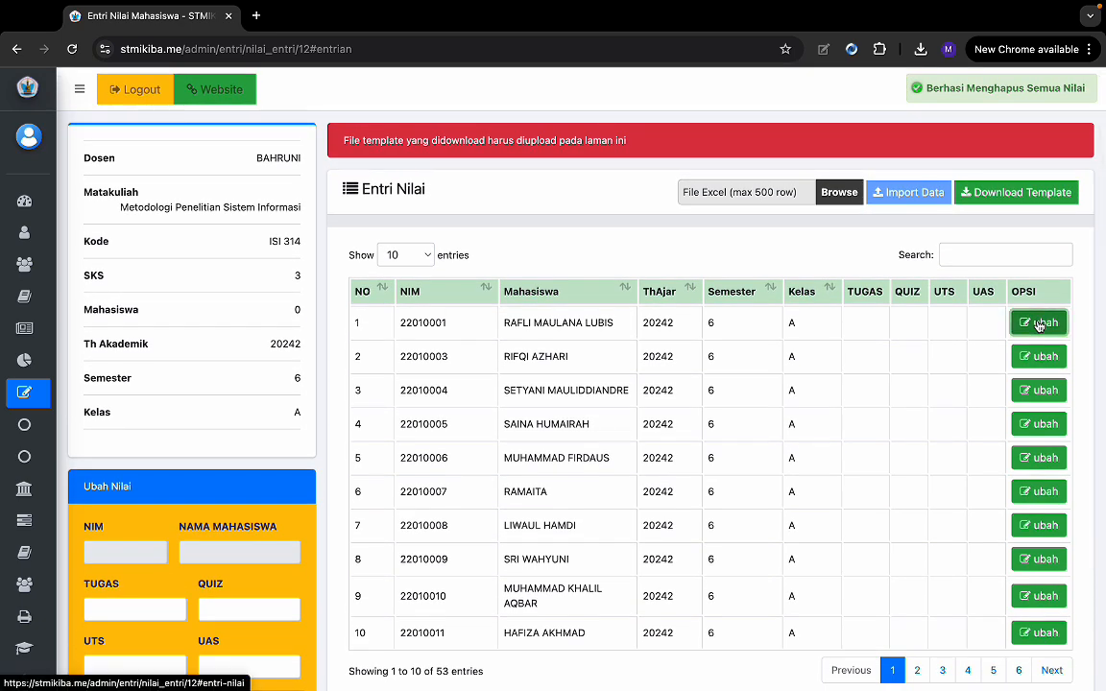
- Enter 90 for TUGAS, QUIZ, UTS and UAS for the student in row 1 and save the grades
left_click(1038, 324)
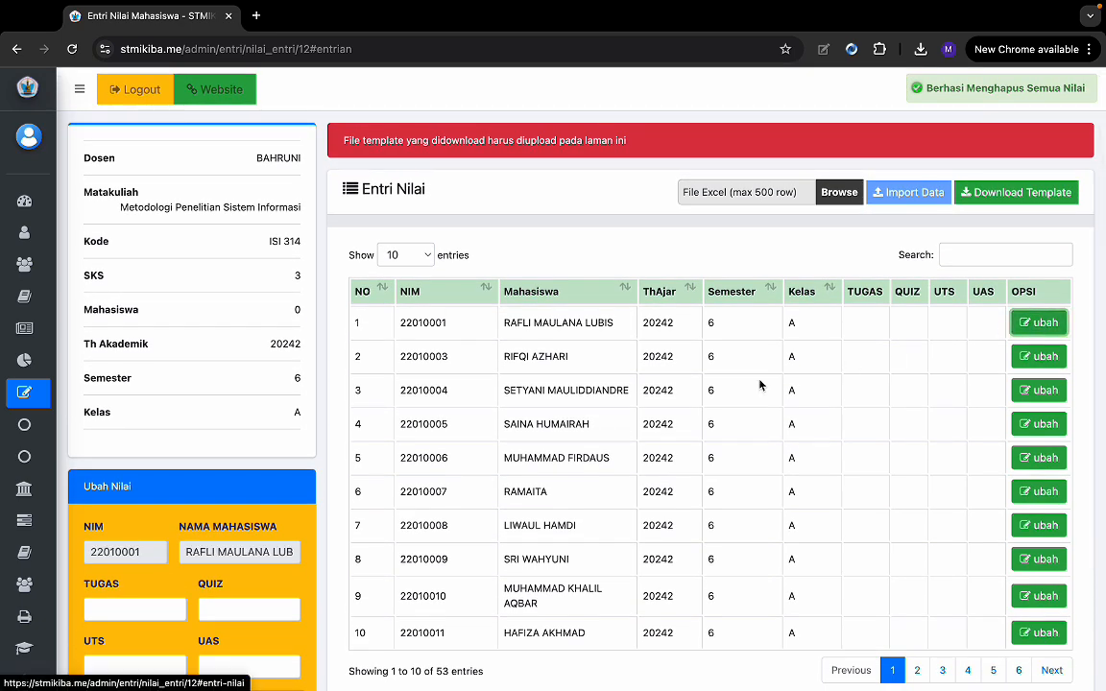
scroll(143, 575, "down", 1)
left_click(150, 612)
type("90")
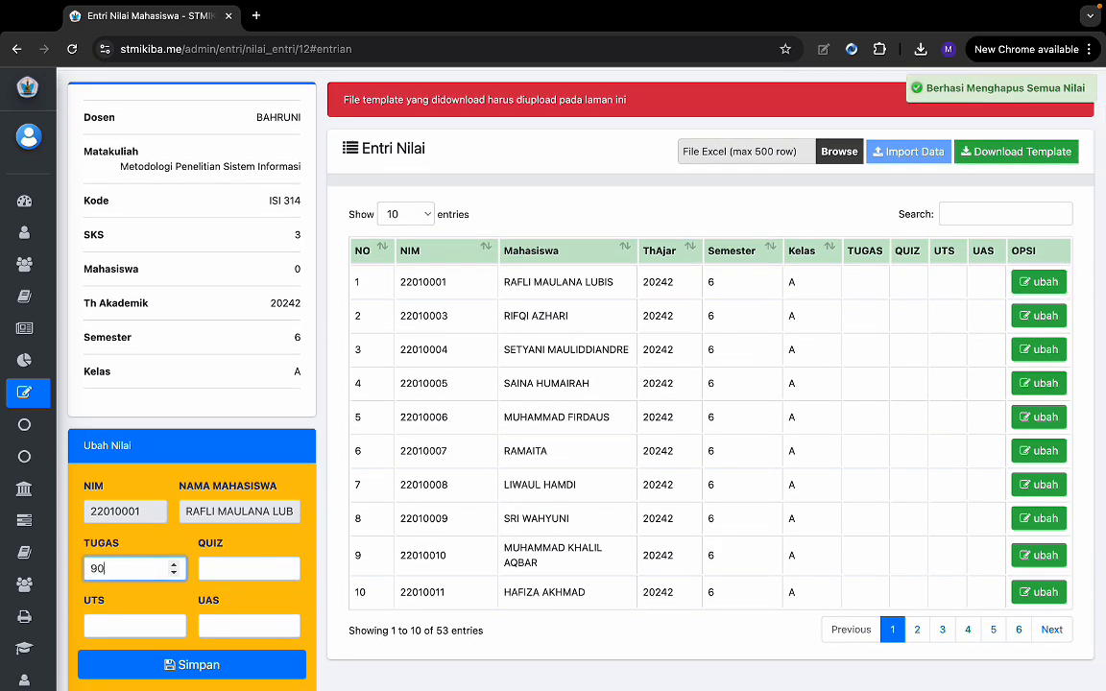
key("Tab")
type("90")
key("Tab")
type("90")
key("Tab")
type("90")
left_click(191, 666)
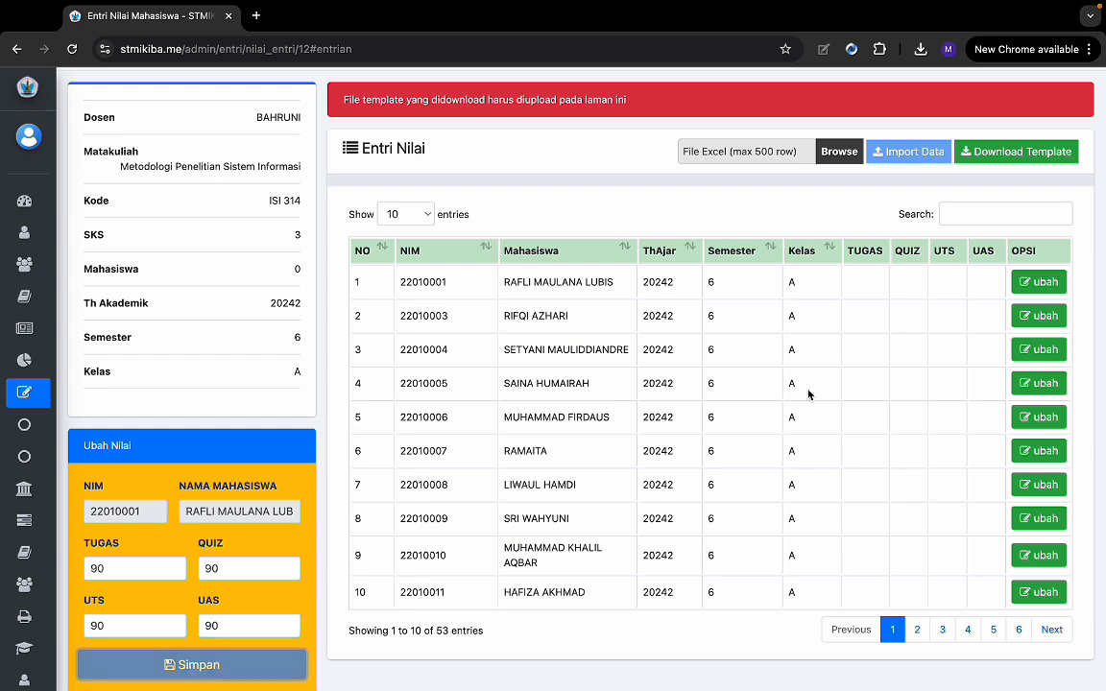
- Enter 78 for TUGAS, QUIZ, UTS and UAS for the student in row 6 and save the grades
left_click(1039, 450)
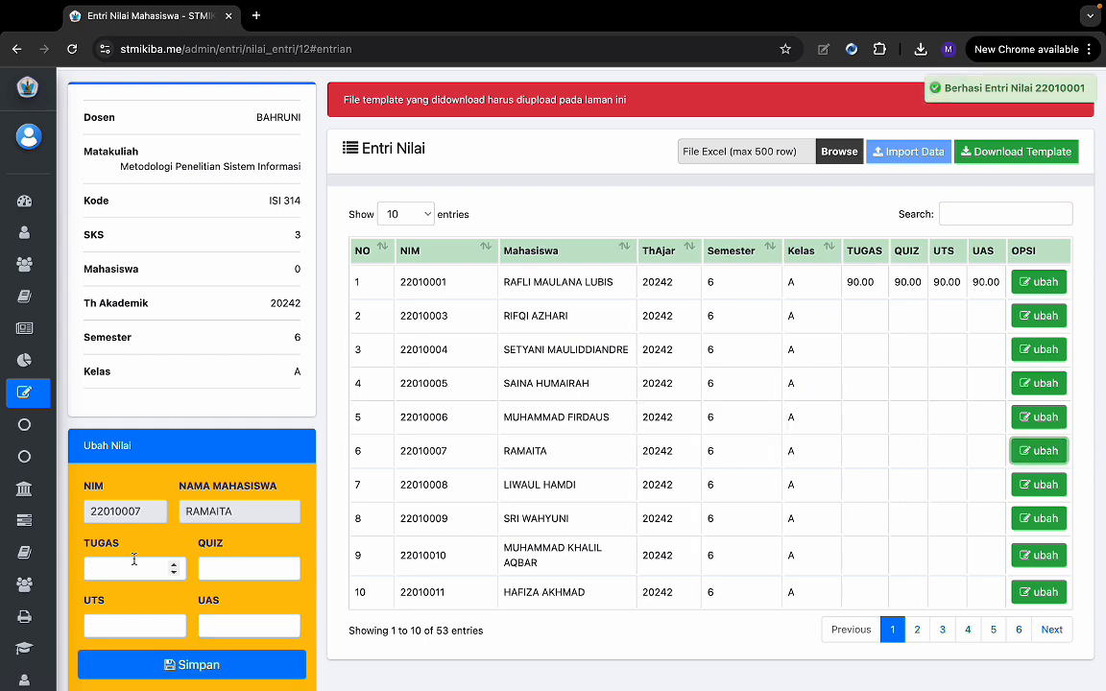
left_click(135, 567)
type("78")
key("Tab")
type("78")
key("Tab")
type("78")
key("Tab")
type("78")
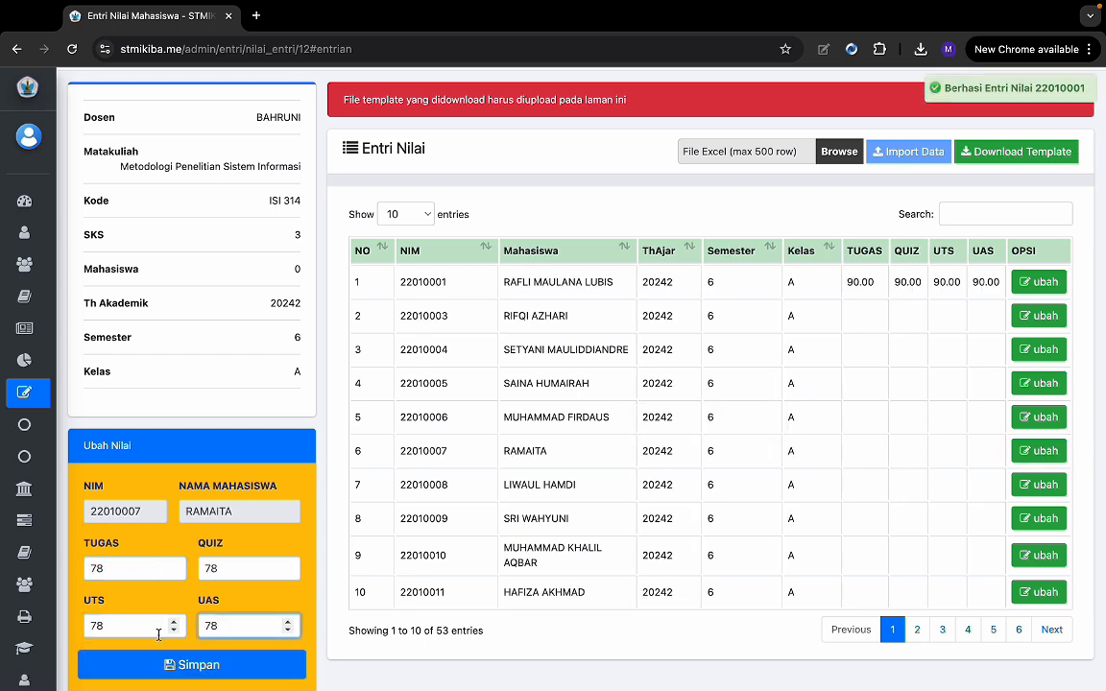
left_click(163, 664)
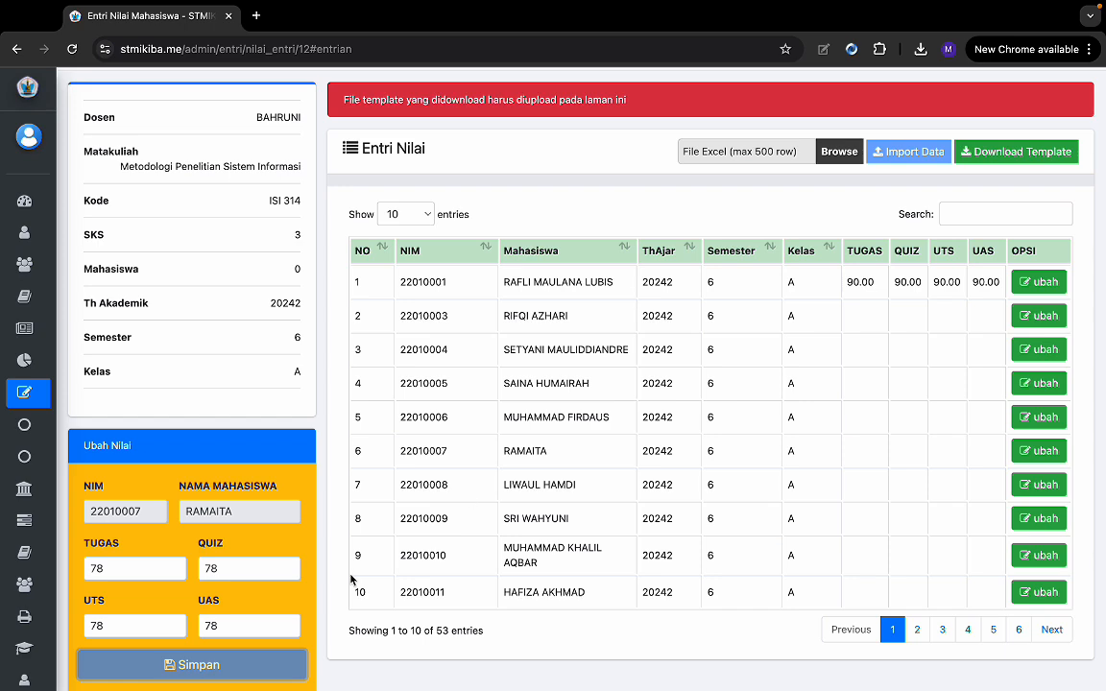
scroll(820, 245, "up", 1)
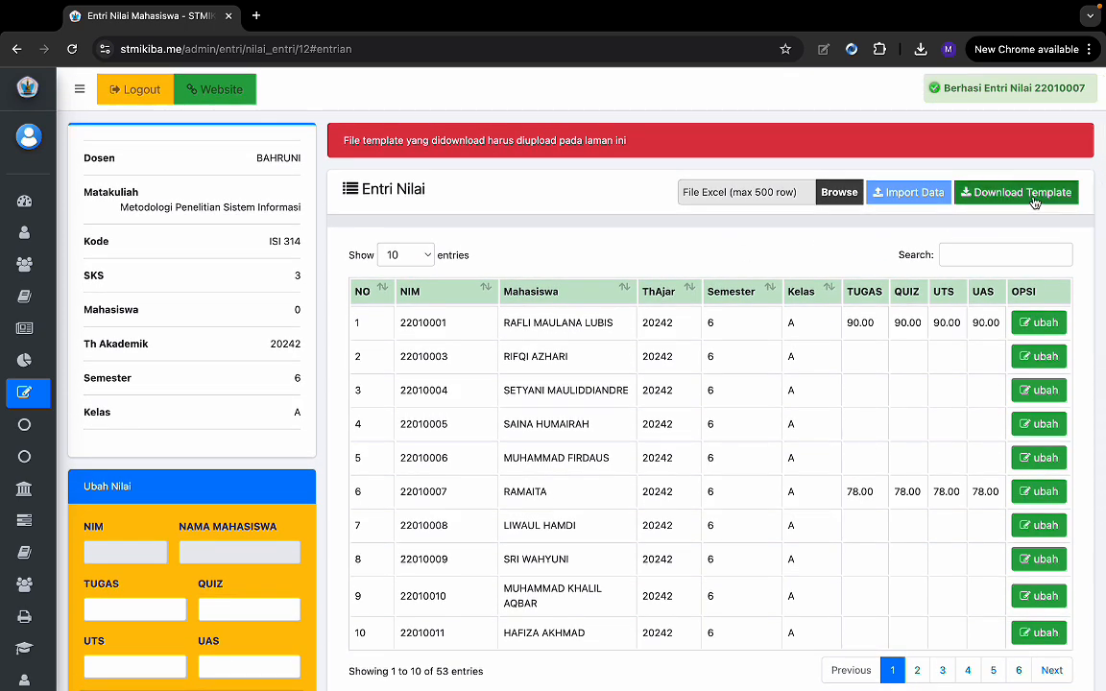
left_click(976, 204)
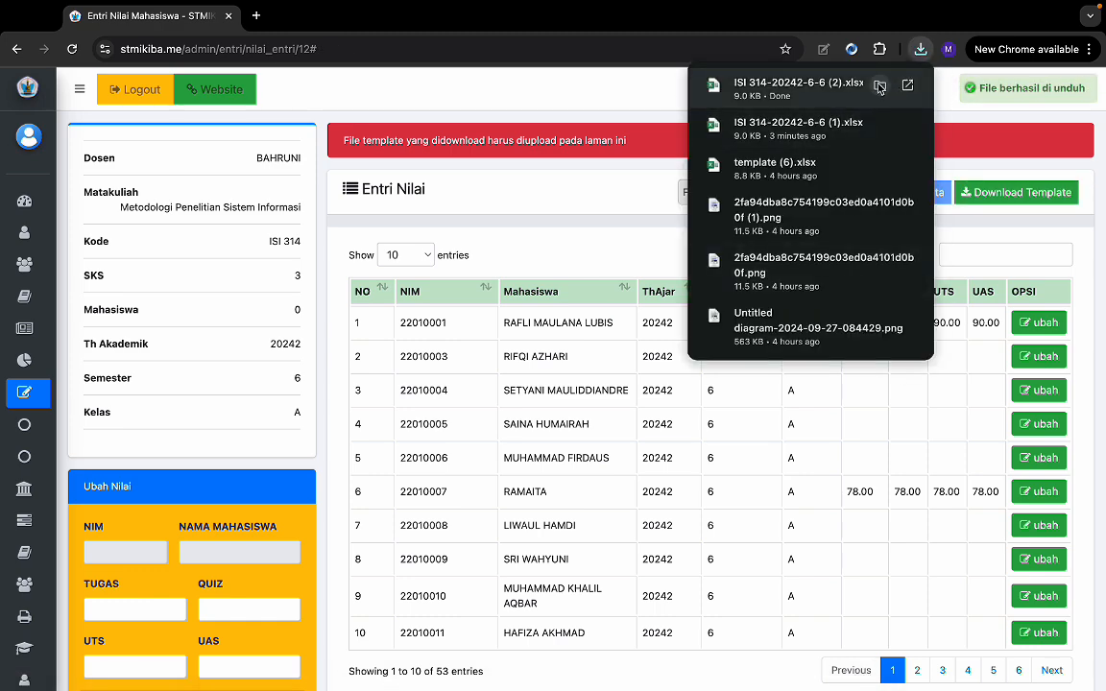
left_click(880, 88)
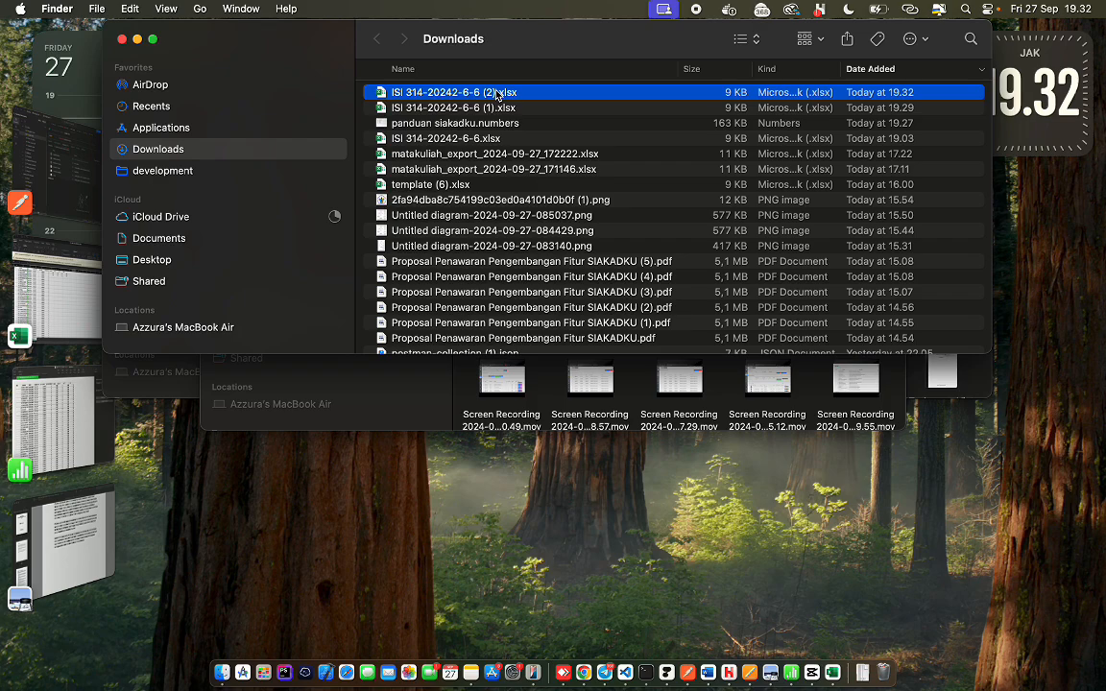
right_click(548, 94)
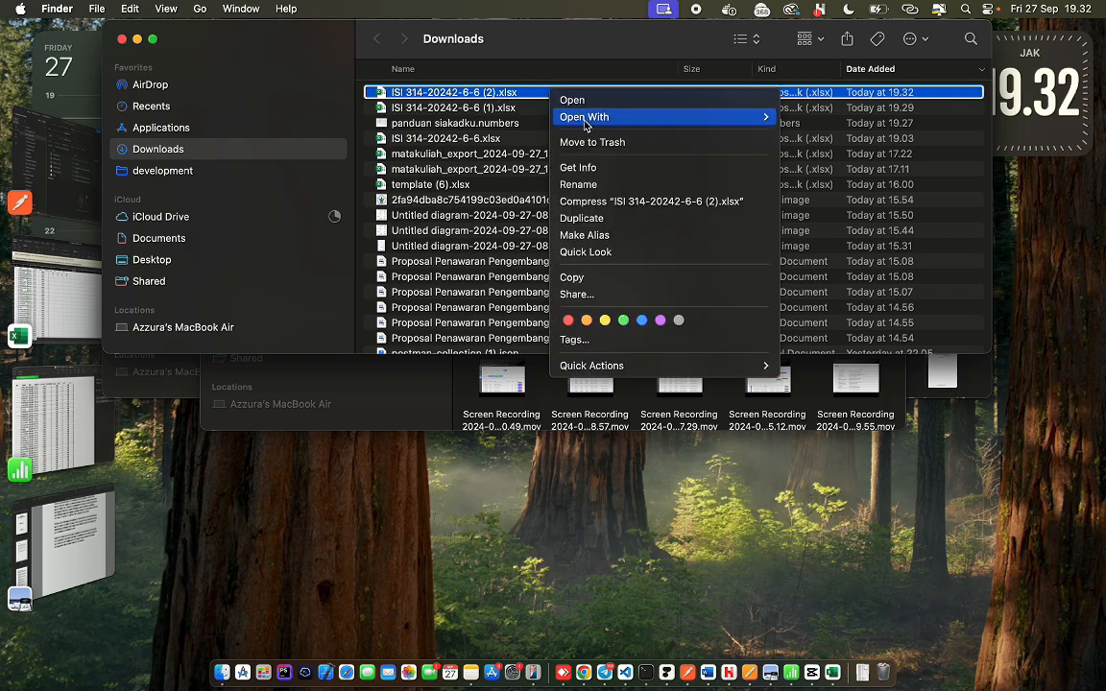
mouse_move(671, 116)
left_click(815, 159)
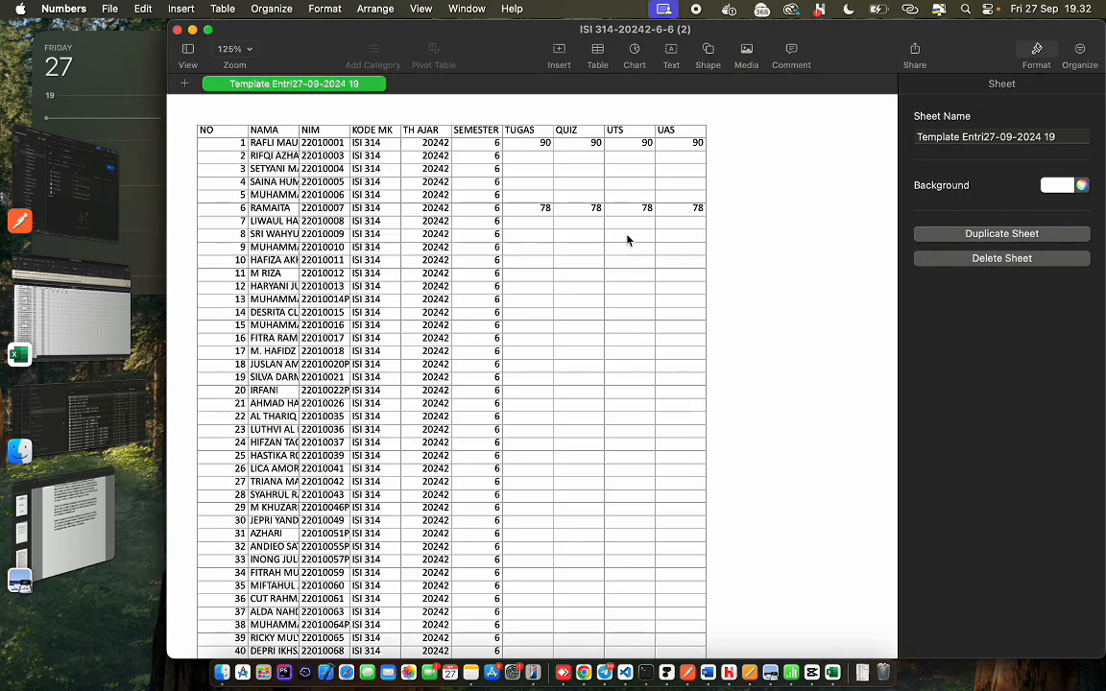
- Enter 78 for TUGAS, QUIZ, UTS and UAS for student number 2 in the template
left_click(558, 297)
left_click(534, 176)
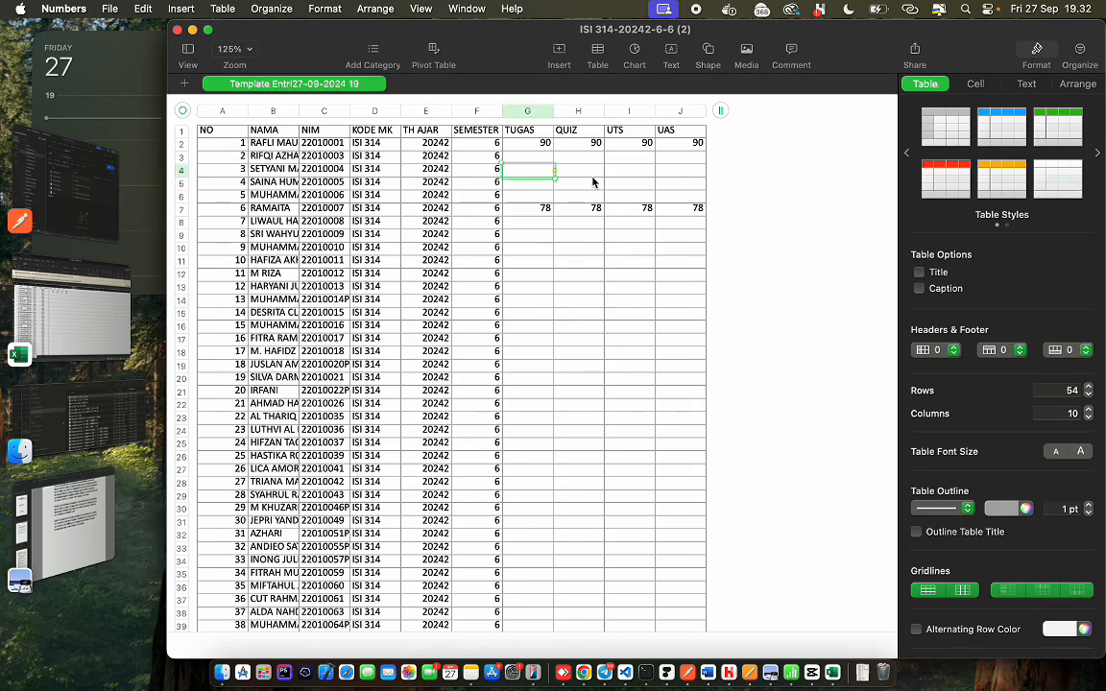
left_click(537, 157)
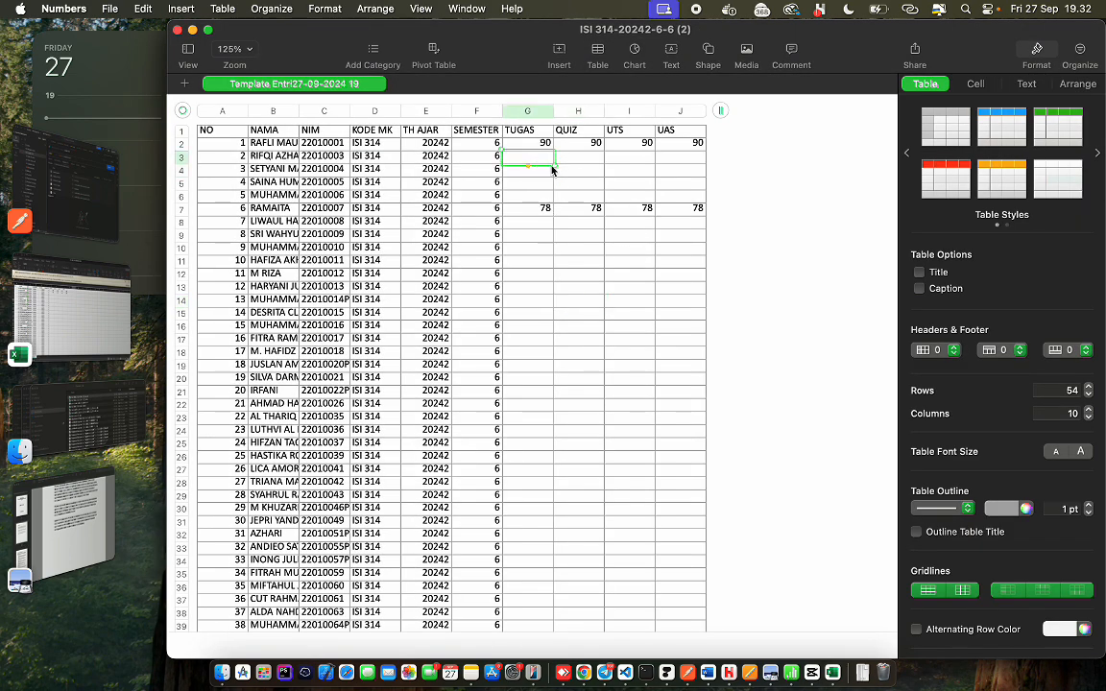
type("78")
key("Tab")
type("78")
key("Tab")
type("78")
key("Tab")
type("78")
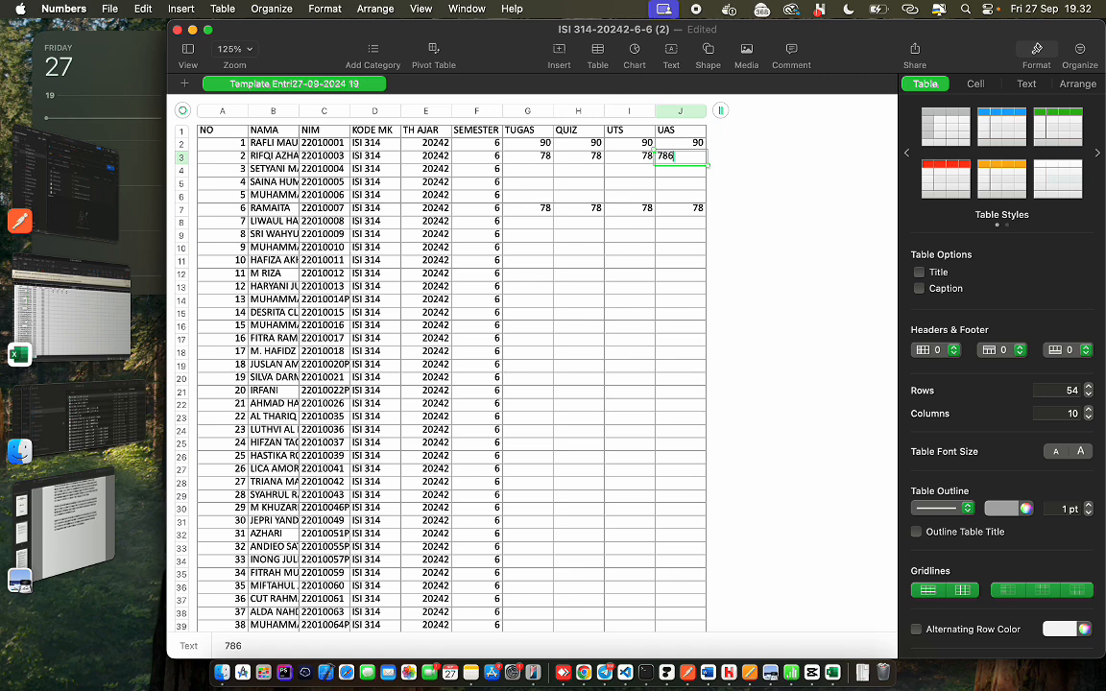
key("Return")
- Enter 65 for TUGAS and QUIZ and 56 for UTS and UAS for student number 3
type("65")
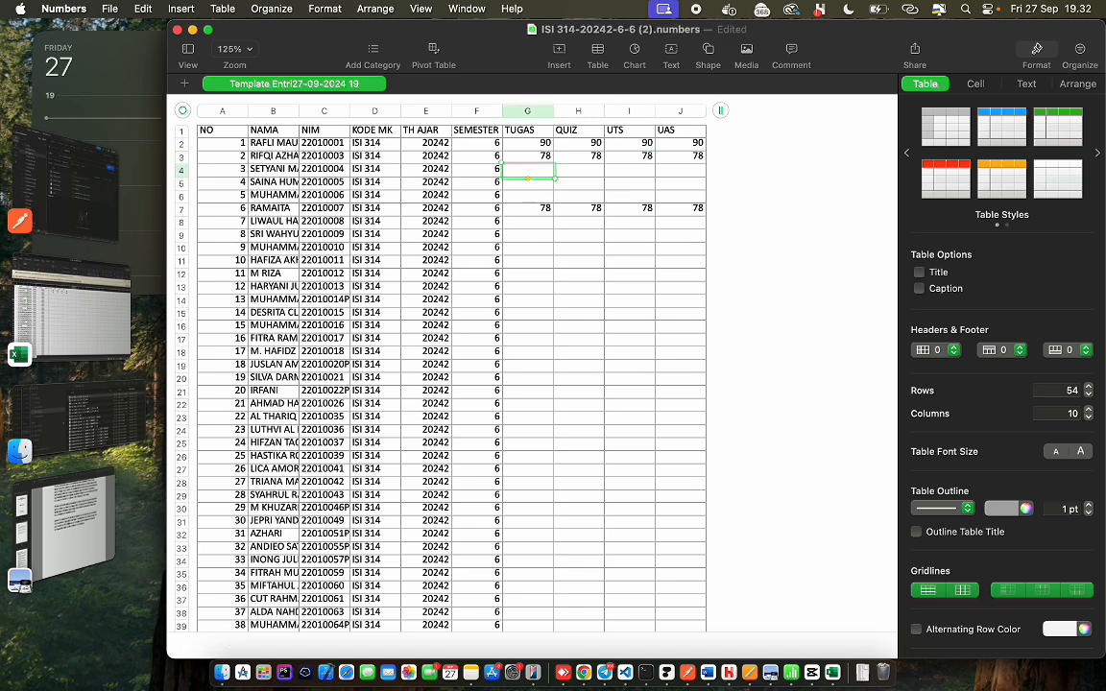
key("Tab")
type("65")
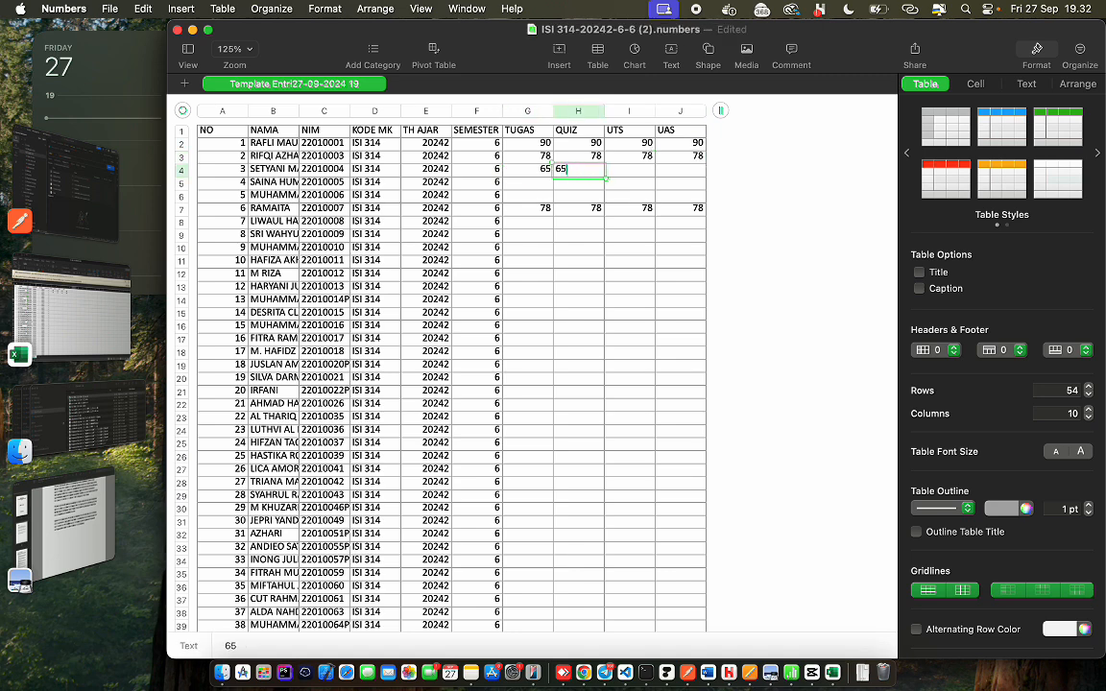
key("Tab")
type("56")
key("Tab")
type("56")
key("Return")
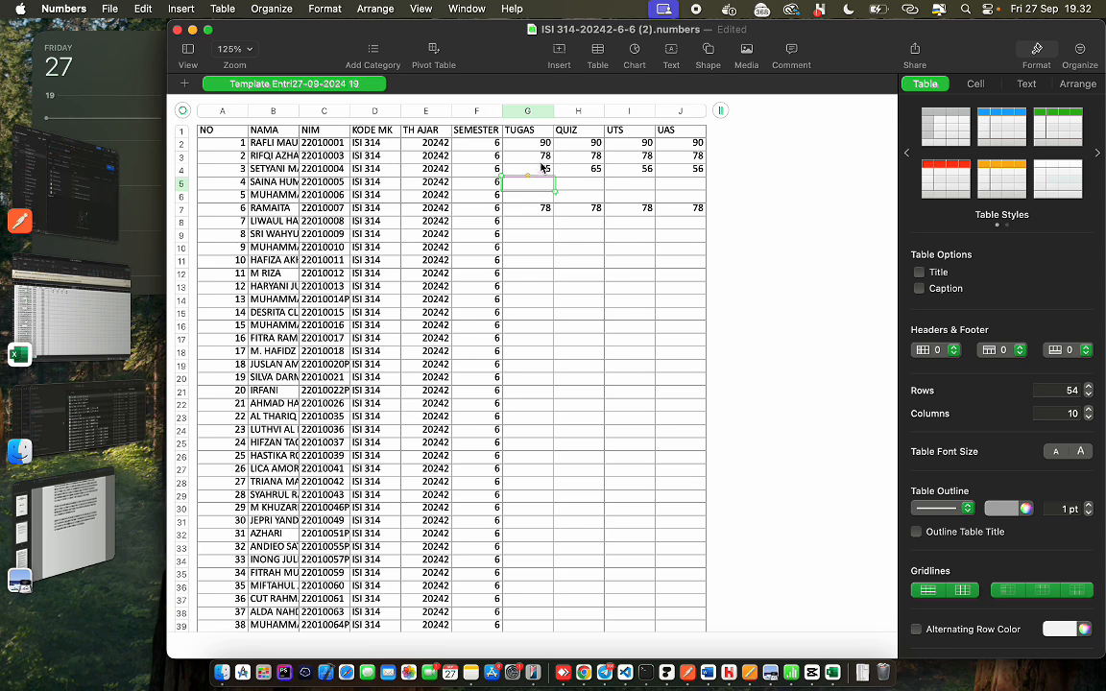
- Autofill the TUGAS to UAS grades of students 2 and 3 down to students 4 and 5
left_click_drag(568, 156, 699, 168)
left_click(579, 207)
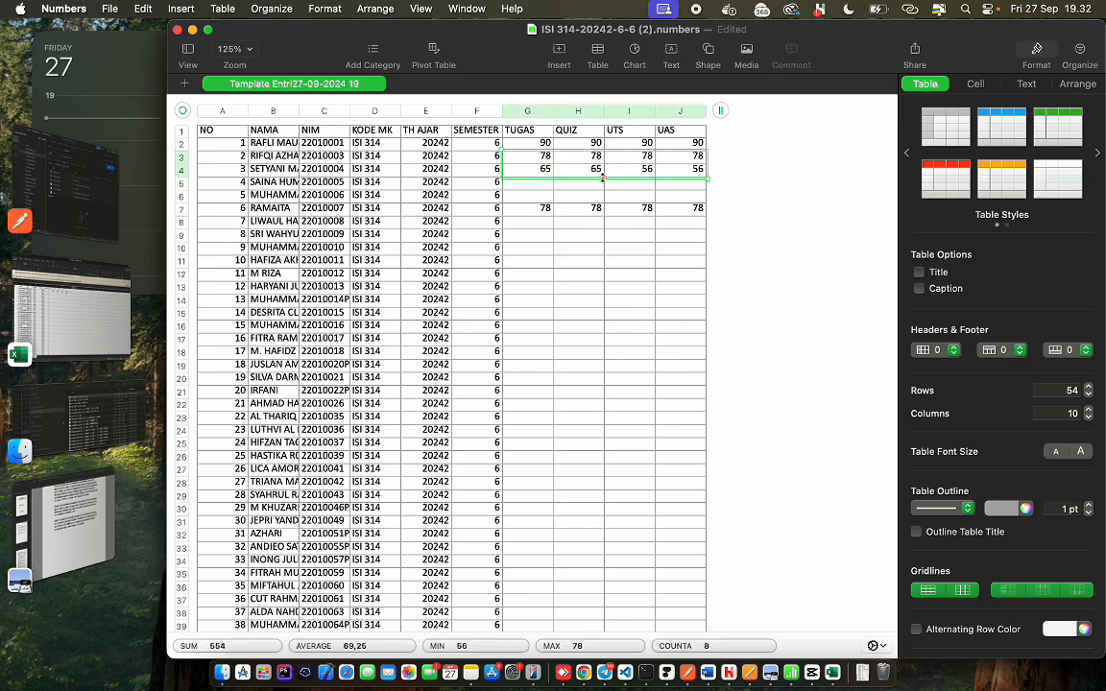
left_click_drag(602, 178, 660, 195)
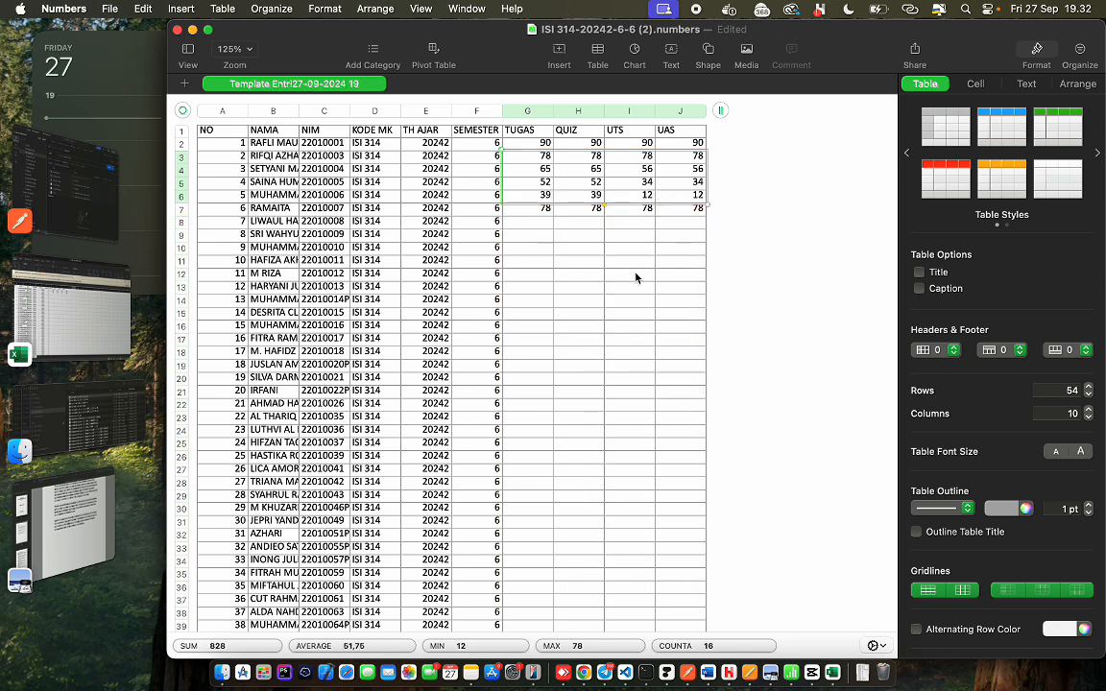
left_click(635, 278)
left_click(534, 210)
right_click(532, 196)
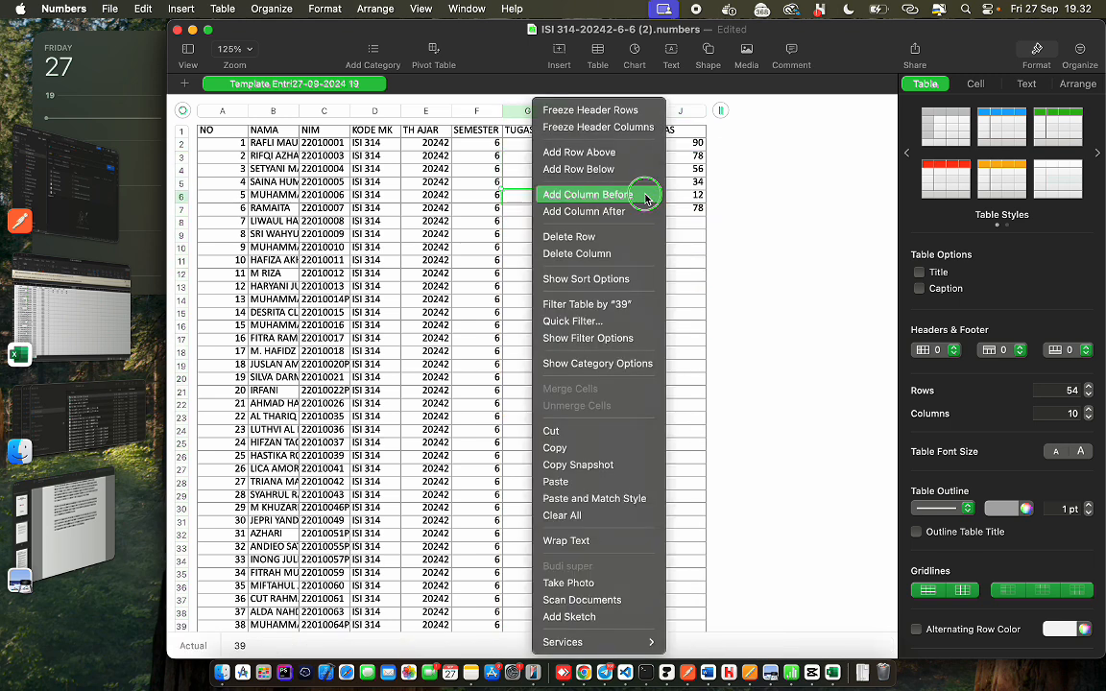
left_click(698, 209)
left_click(535, 210)
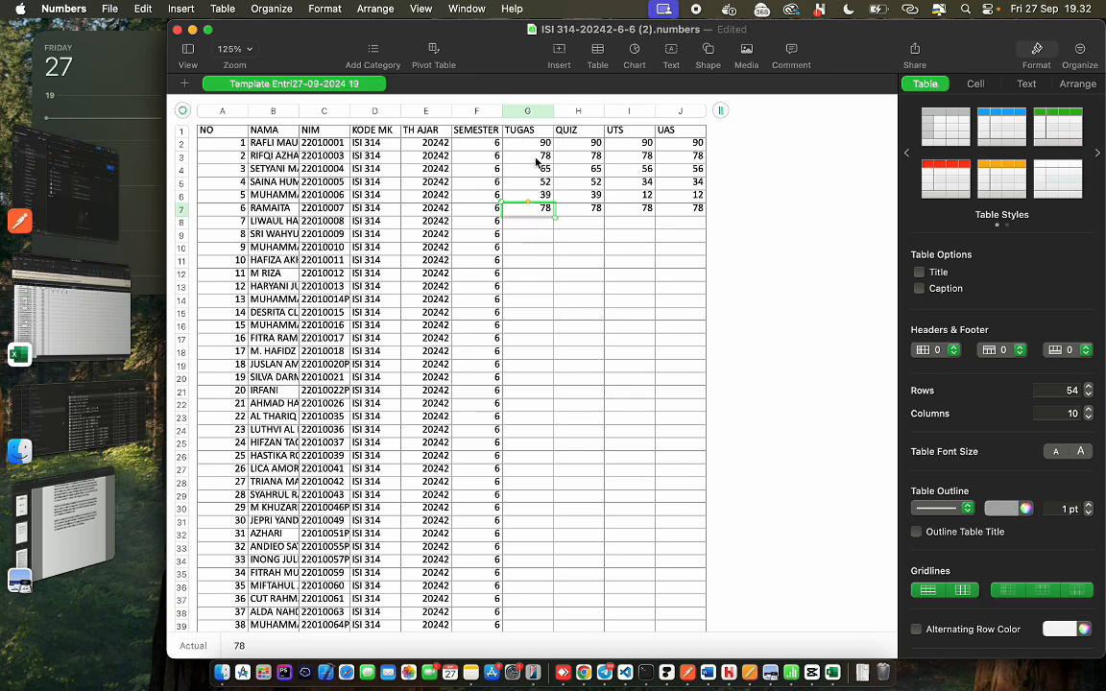
left_click_drag(528, 143, 698, 209)
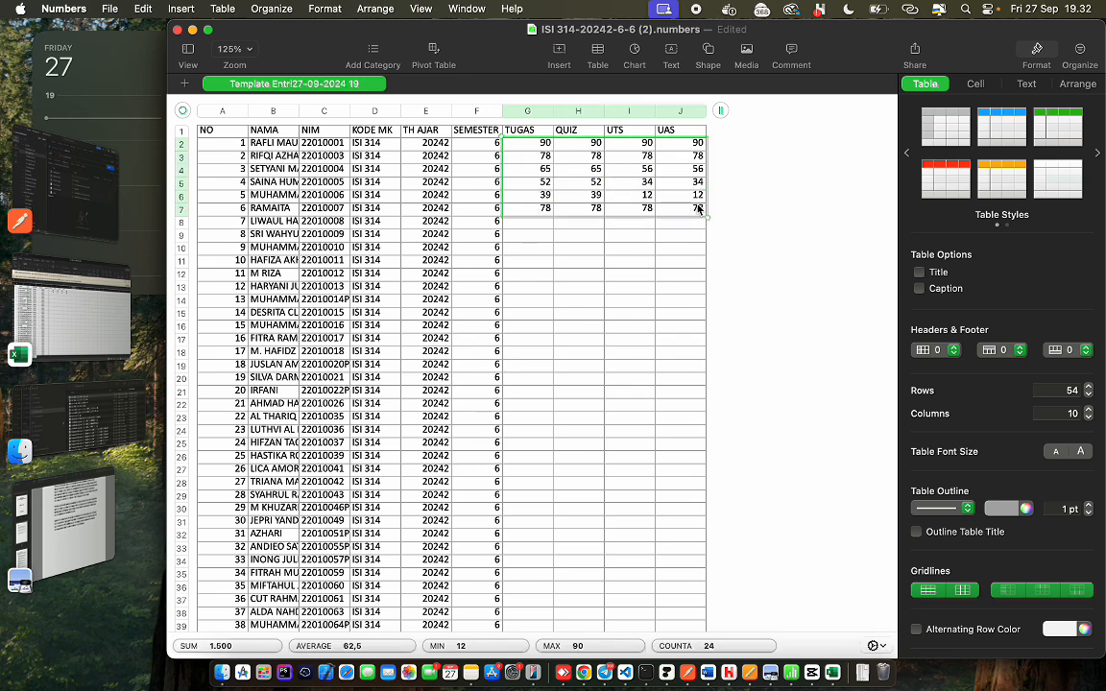
right_click(602, 217)
left_click(600, 319)
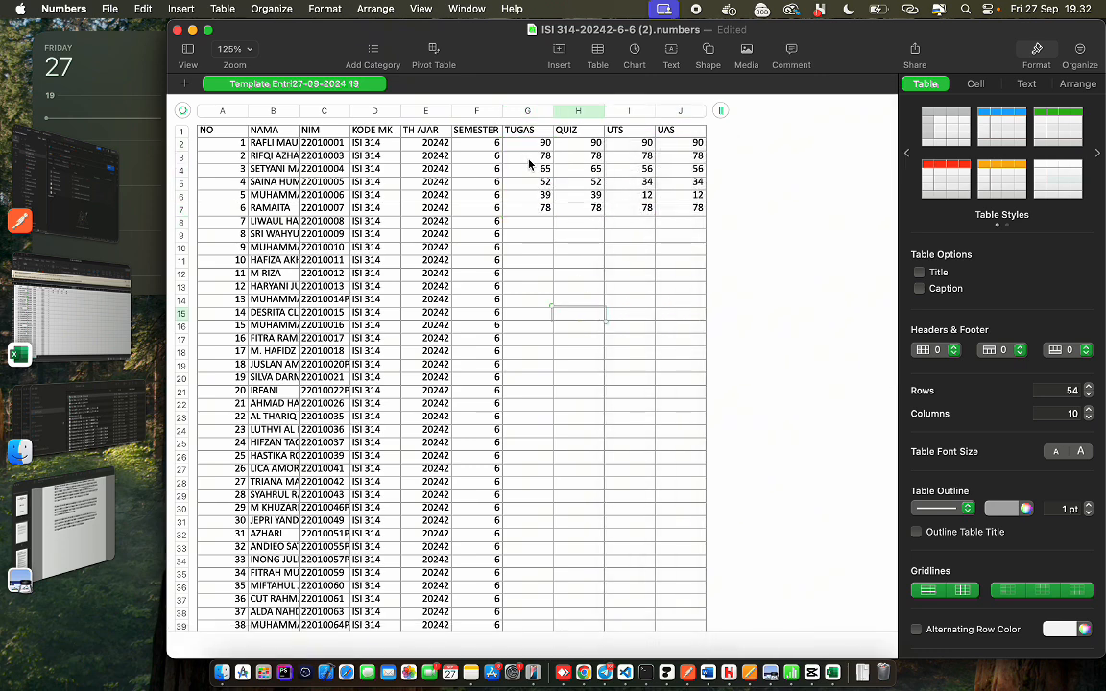
- Autofill the TUGAS to UAS grades of students 1 to 6 down through student 53
left_click_drag(528, 143, 706, 211)
left_click_drag(605, 219, 613, 323)
left_click(613, 413)
scroll(613, 412, "up", 10)
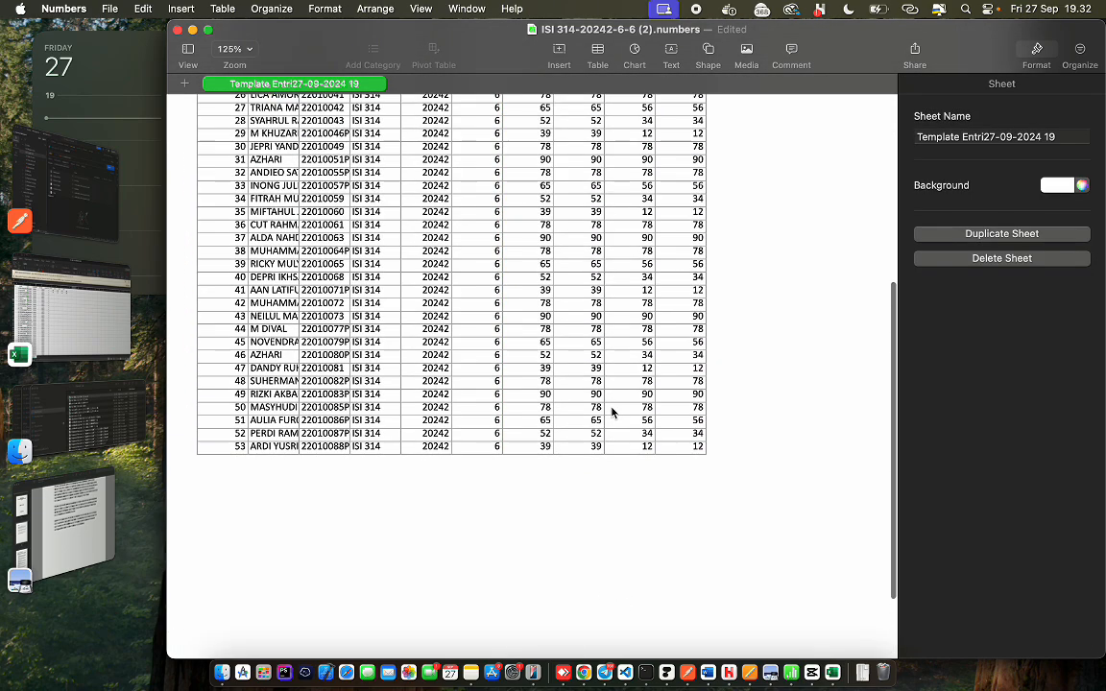
- Export the spreadsheet in Excel format to the Downloads folder as mahasiswq.xlsx
left_click(107, 9)
mouse_move(144, 243)
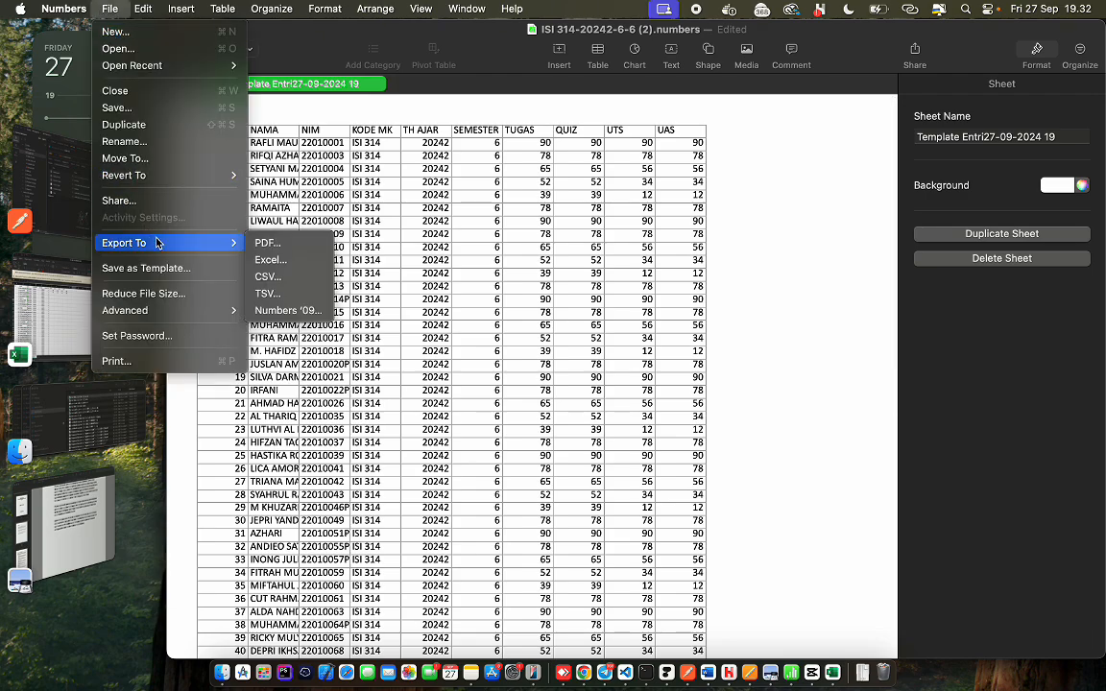
left_click(268, 260)
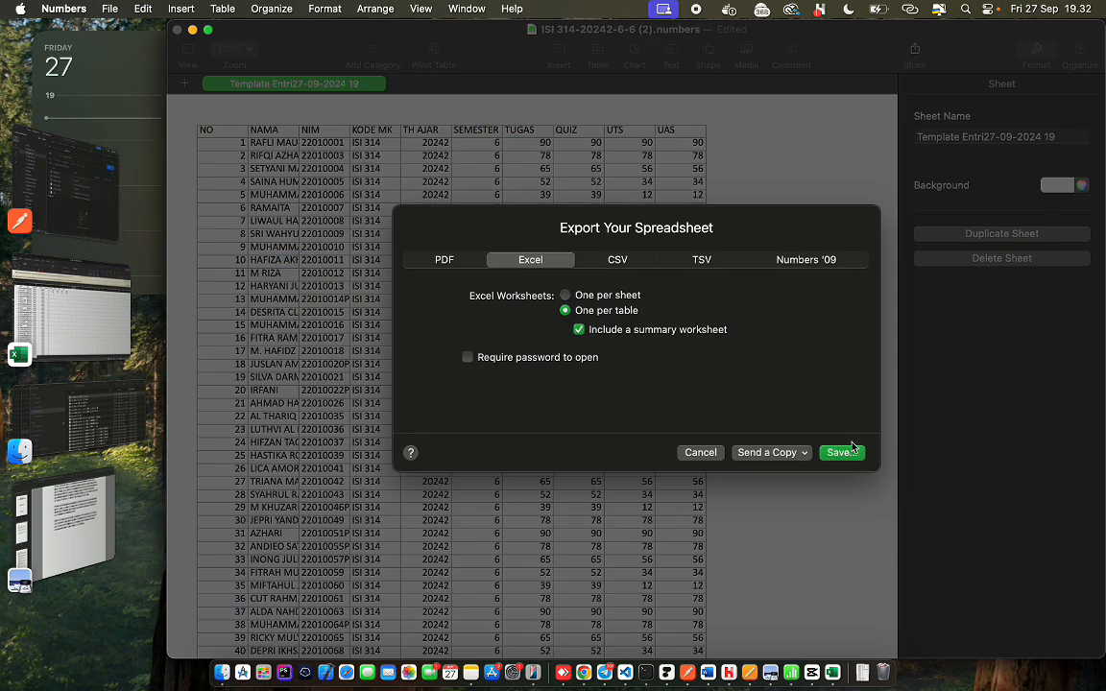
left_click(841, 452)
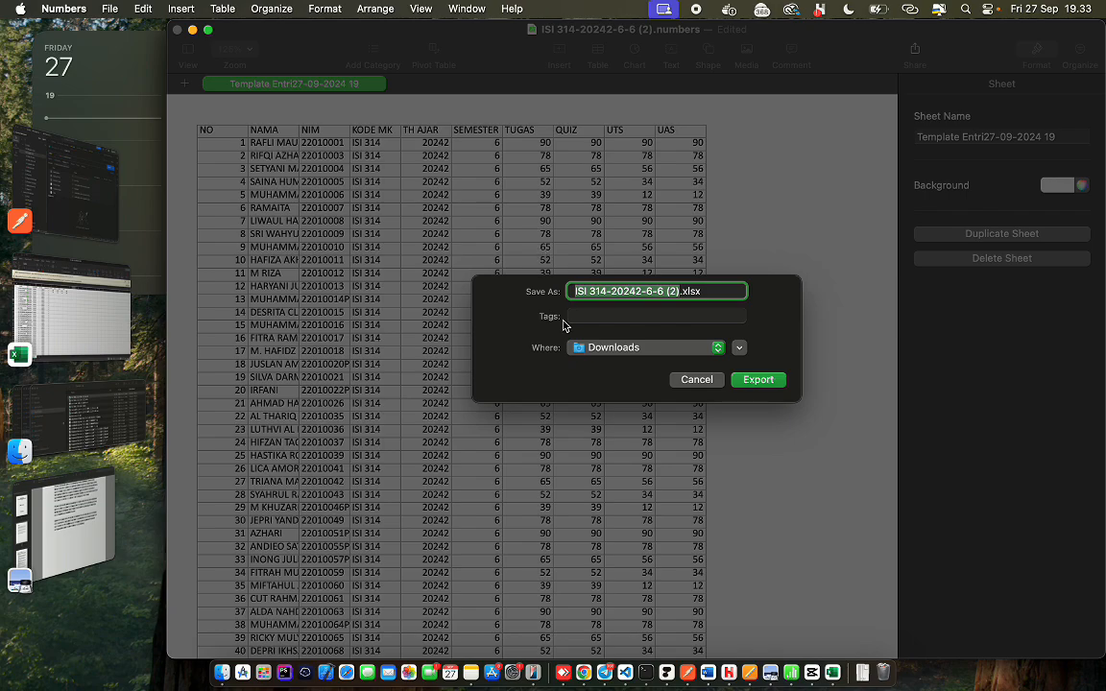
type("mahasiswa")
key("Return")
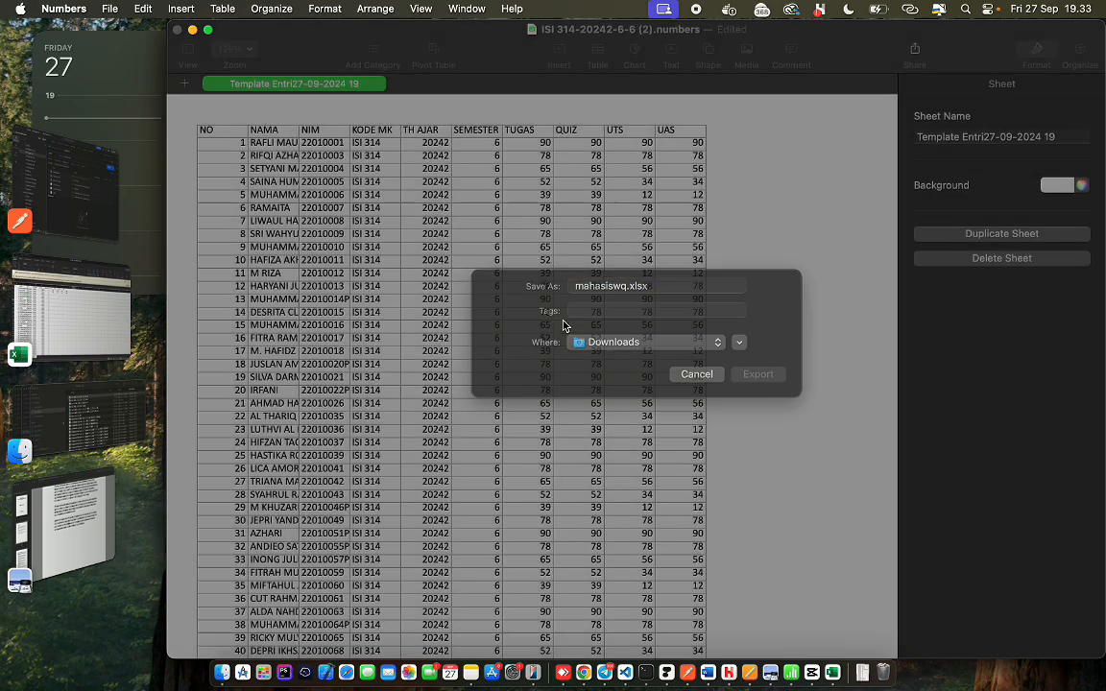
- Switch to the STMIKIBA grade entry page in Chrome and import the grades from mahasiswq.xlsx
key("ctrl+Right")
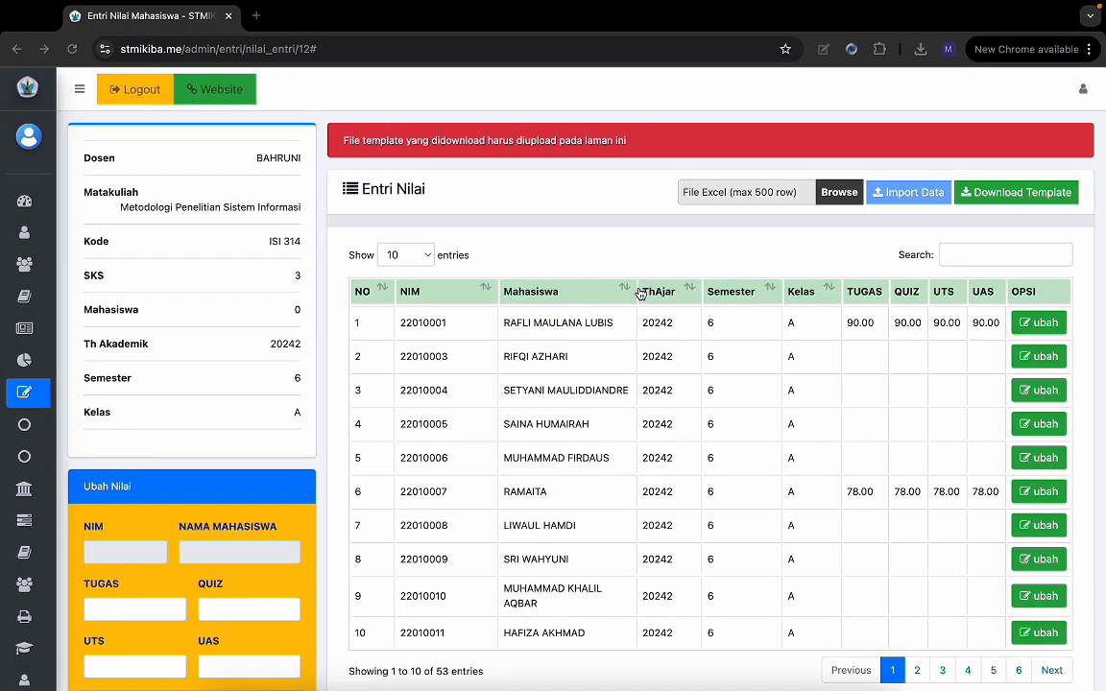
left_click(839, 193)
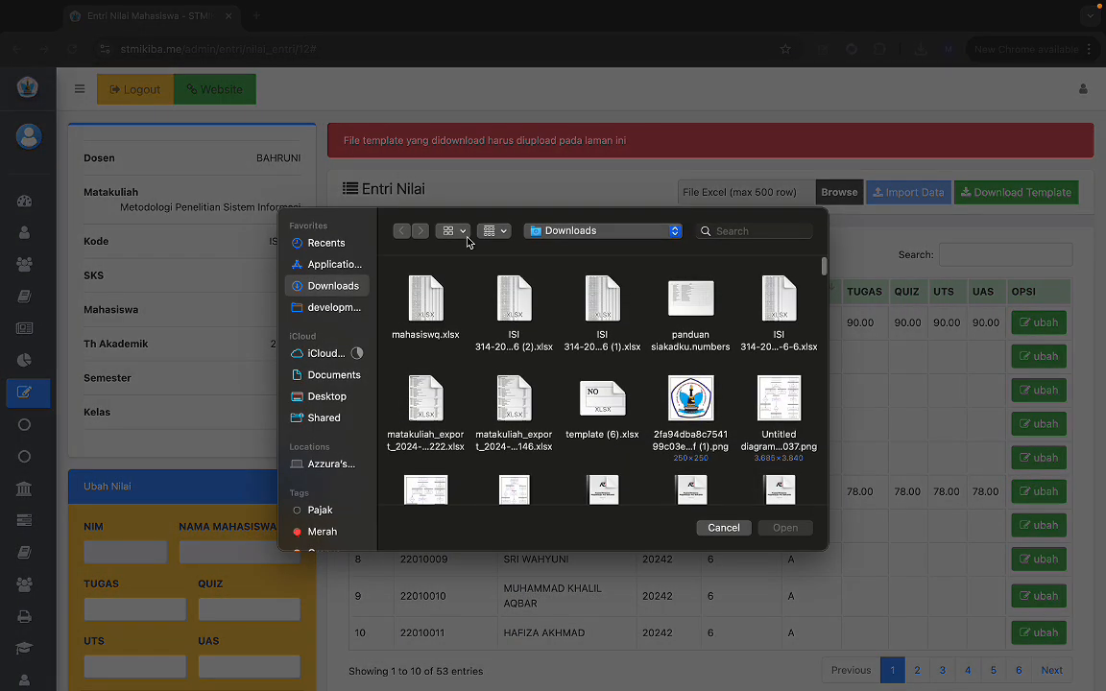
double_click(422, 293)
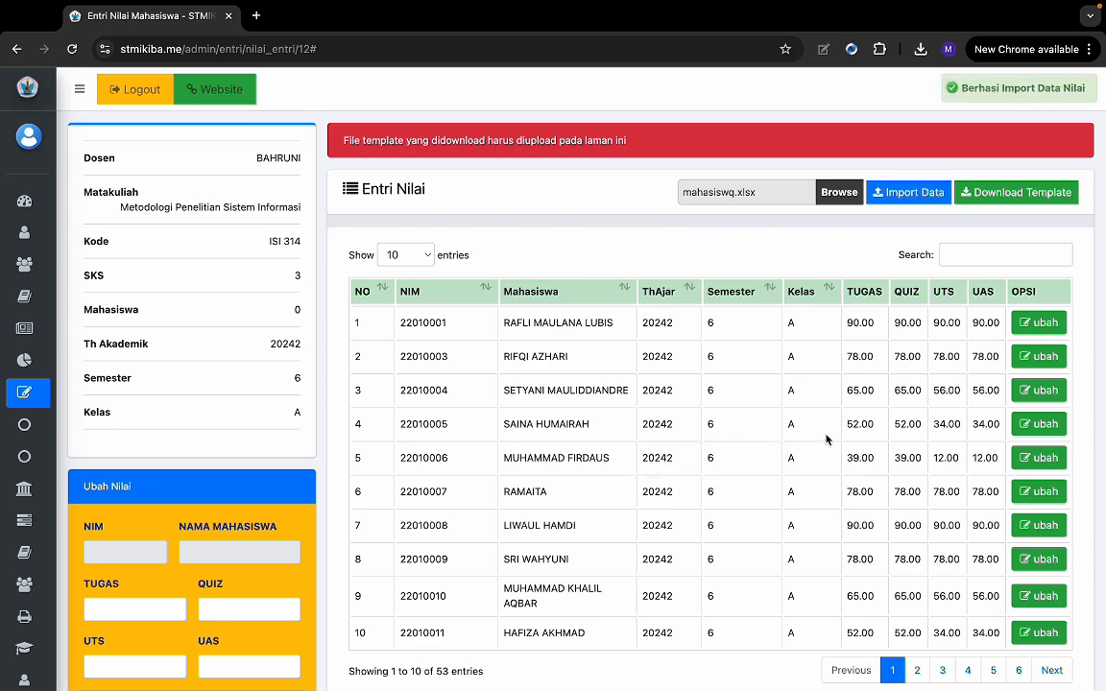
- Check the imported grades on page 6 of the list and return to page 1
scroll(826, 436, "down", 3)
left_click(1020, 535)
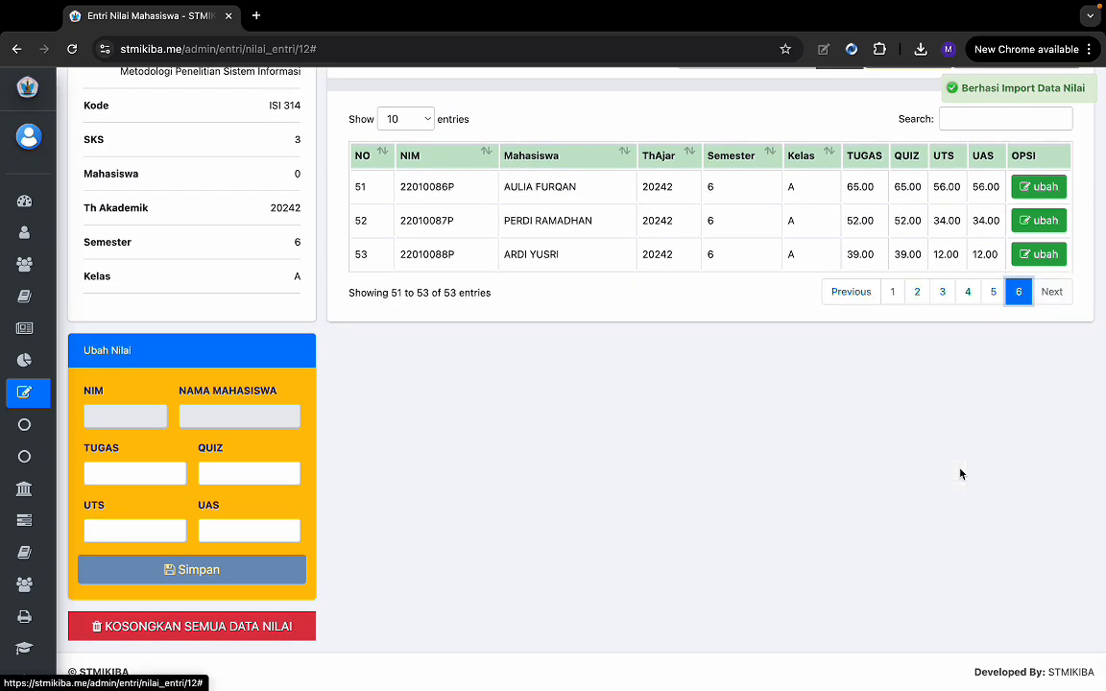
left_click(892, 292)
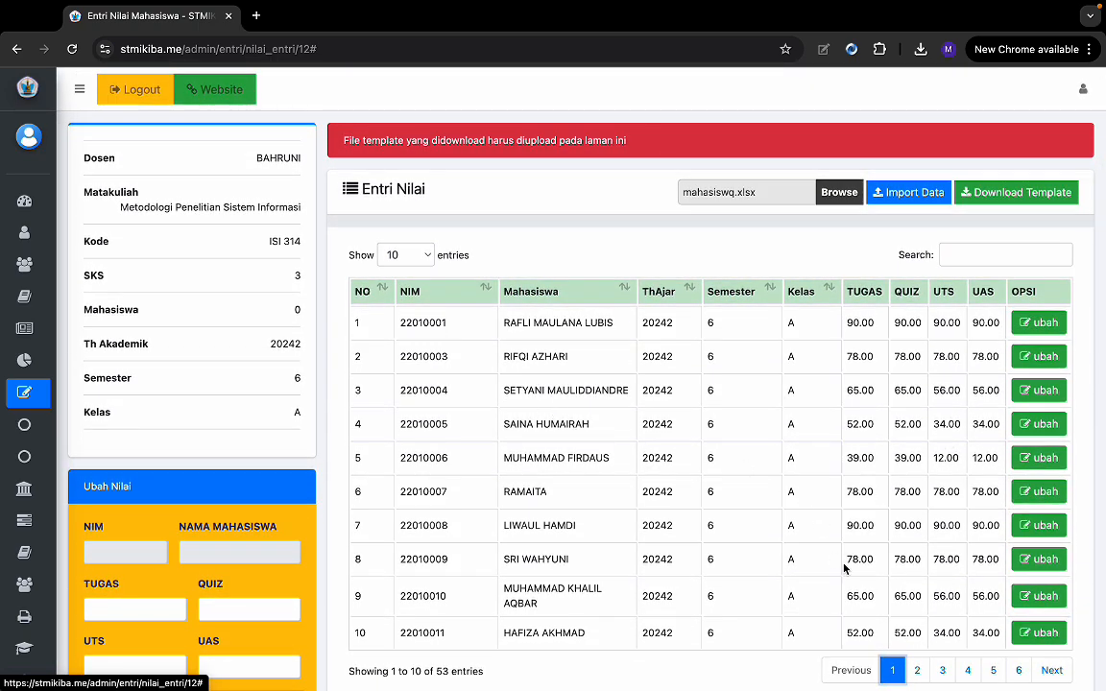
- Copy the NIM of the student in row 5 and log out of the admin account
double_click(431, 455)
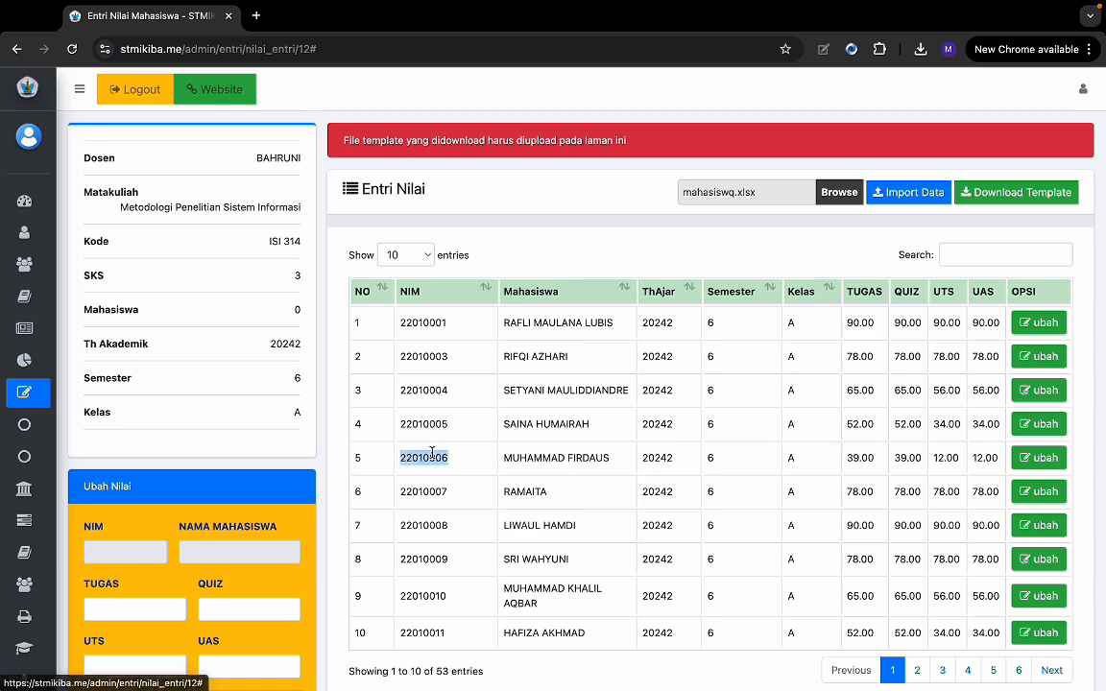
left_click(137, 92)
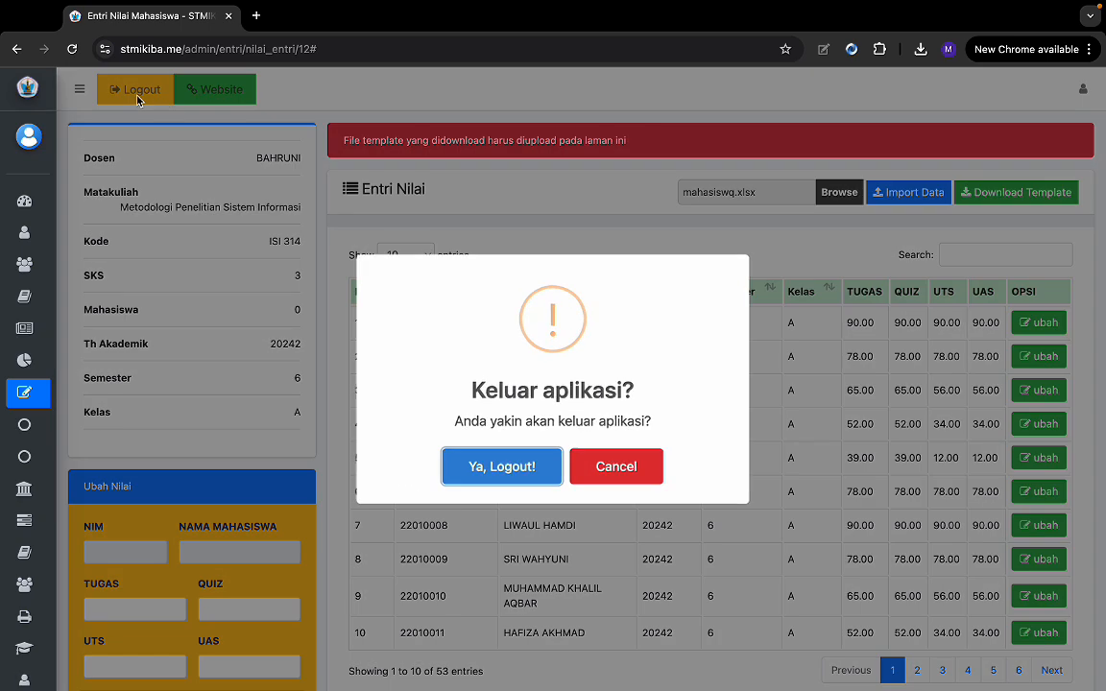
left_click(501, 465)
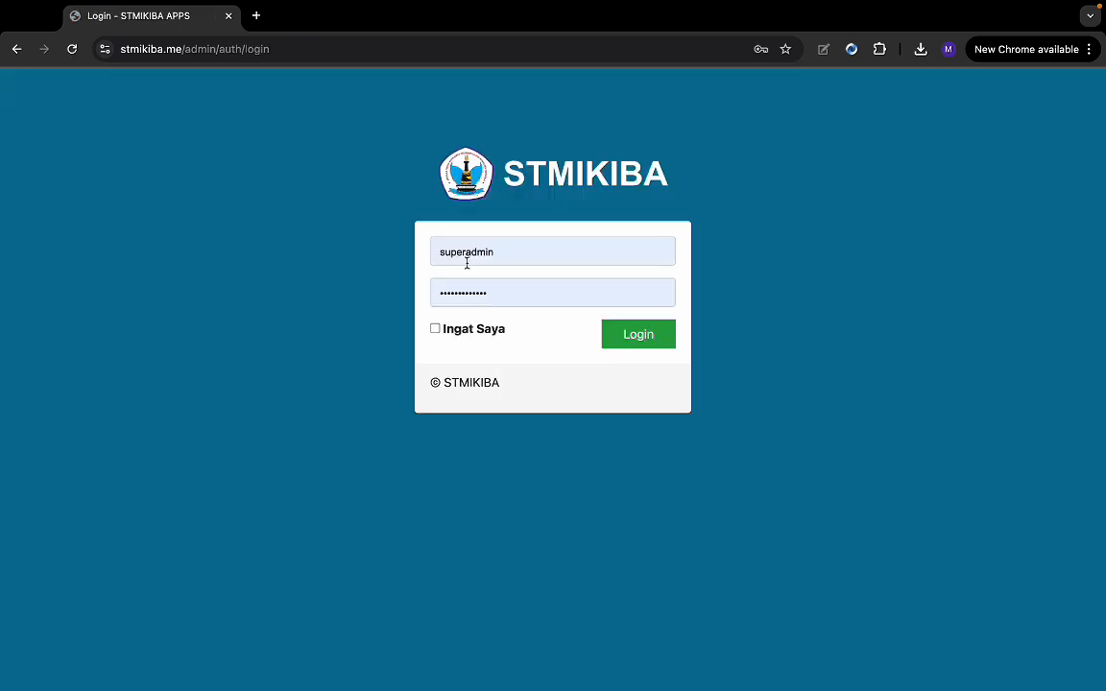
- Log in as the row 5 student, pasting the copied NIM as username and password, and decline saving the password
left_click(467, 258)
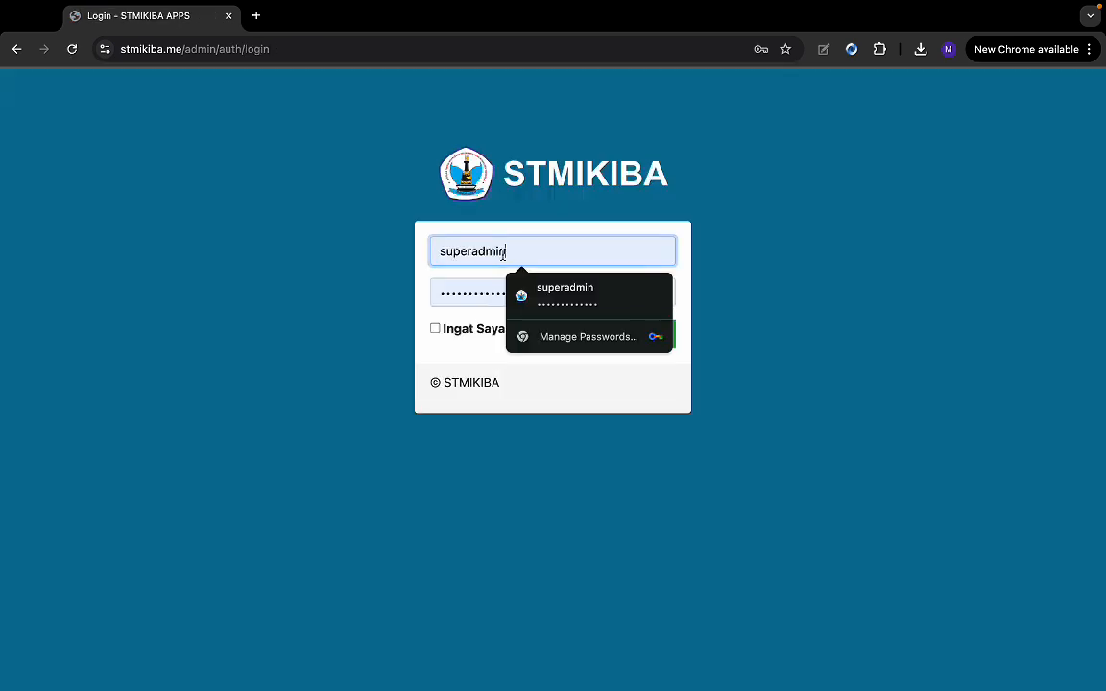
key("super+a")
key("super+v")
double_click(484, 286)
key("super+v")
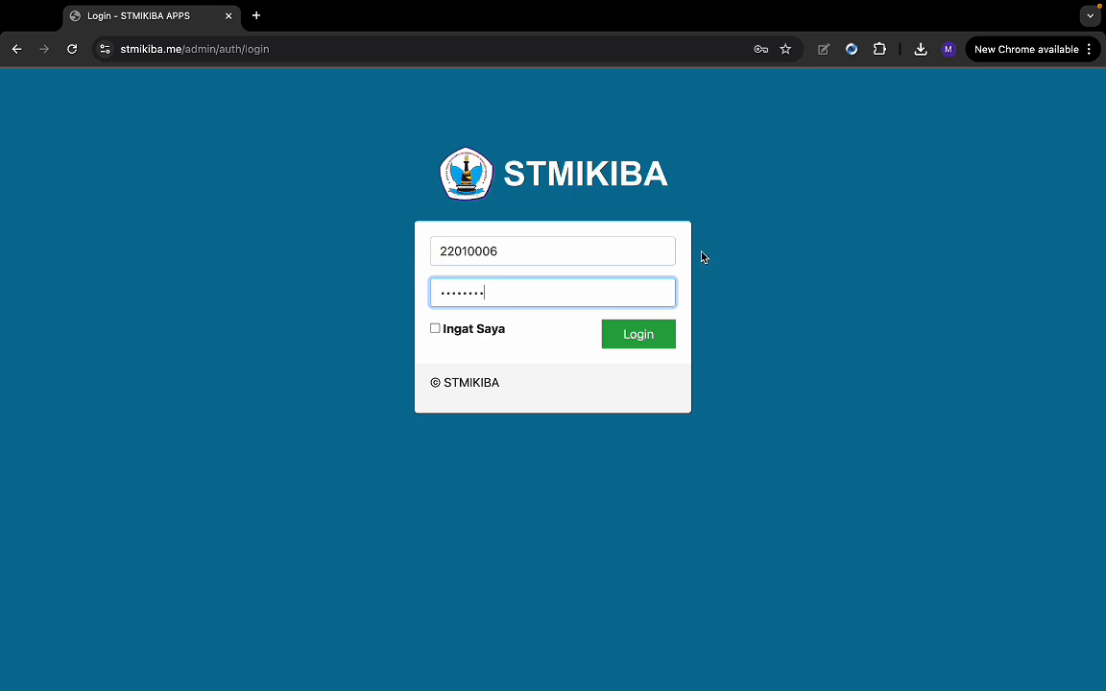
left_click(645, 337)
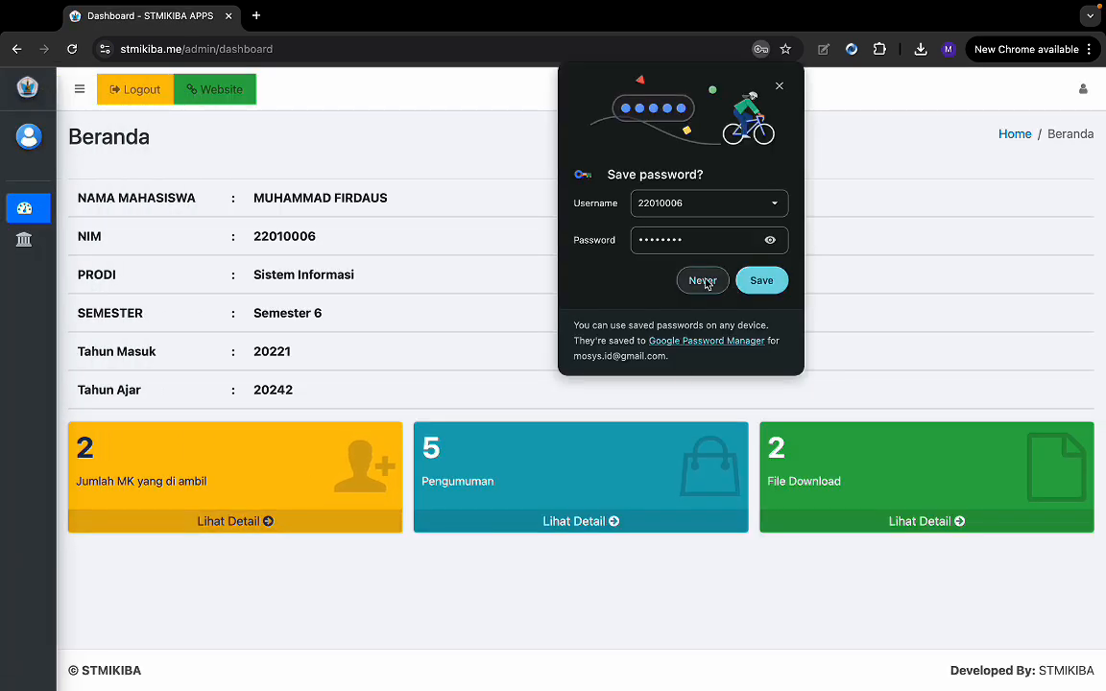
left_click(700, 281)
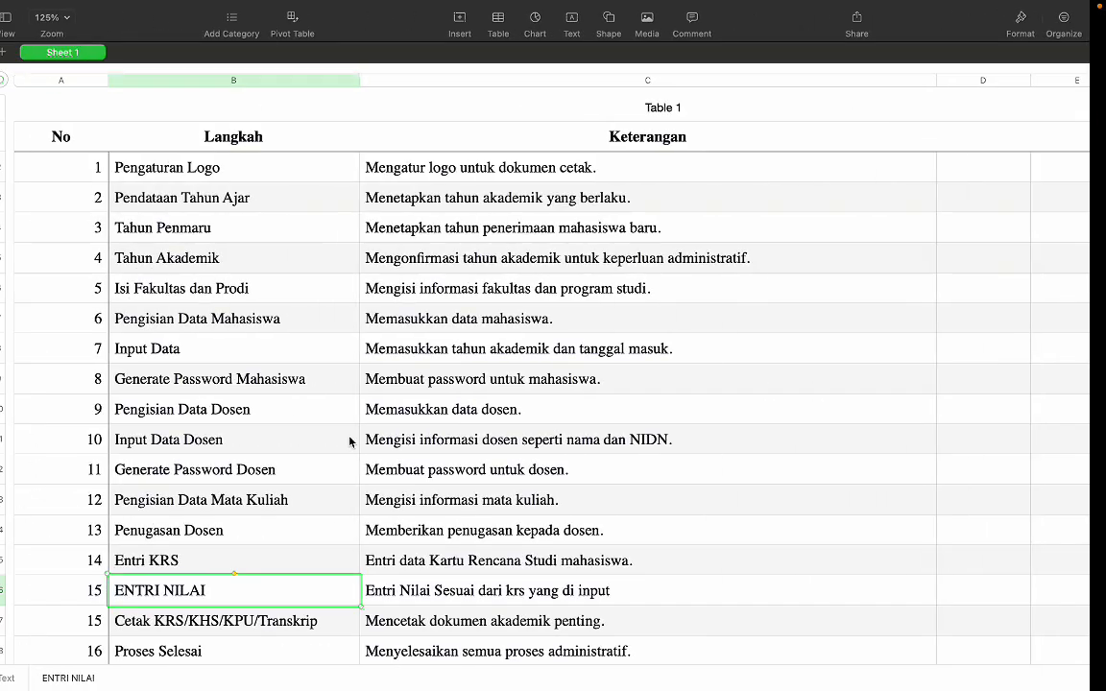
- Check the Cetak KRS/KHS/KPU/Transkrip step in the setup checklist spreadsheet and return to the student dashboard
left_click(187, 628)
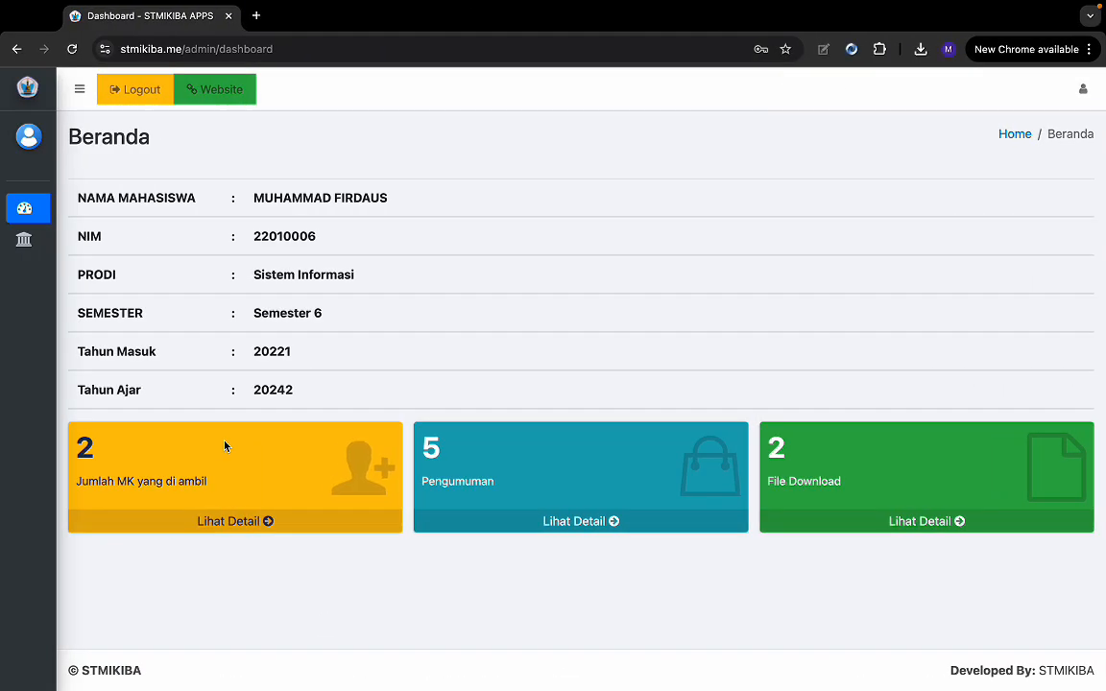
- Check the student's list of courses taken, generate the Semester 6 KHS printout, and return to the Kartu Hasil Study page
left_click(235, 526)
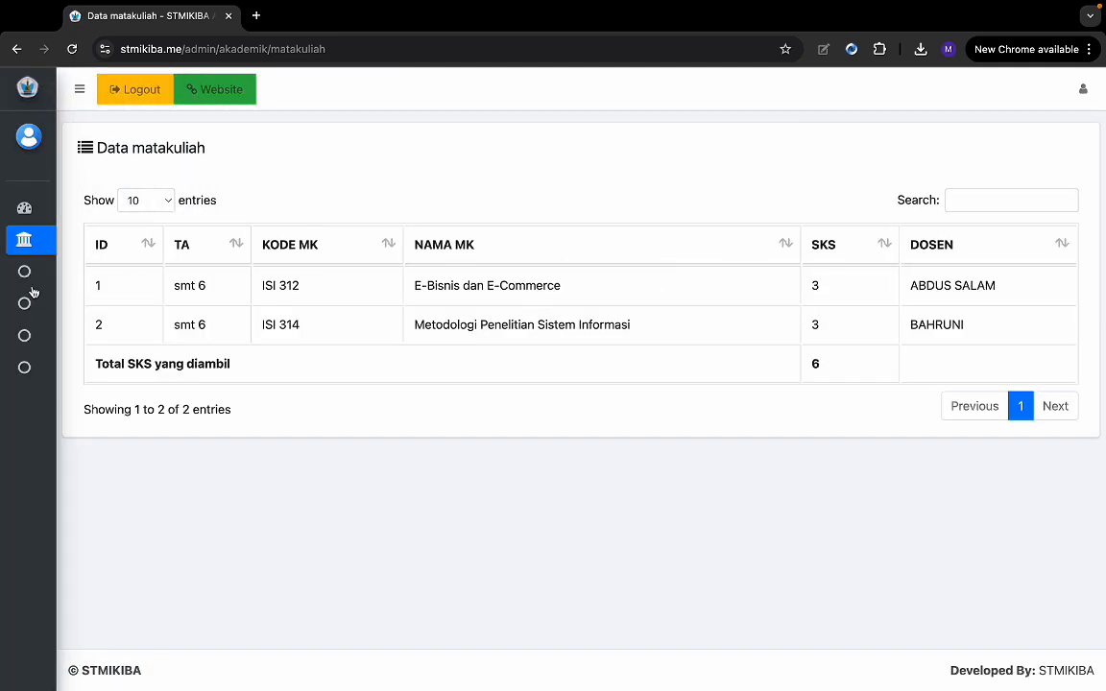
mouse_move(48, 294)
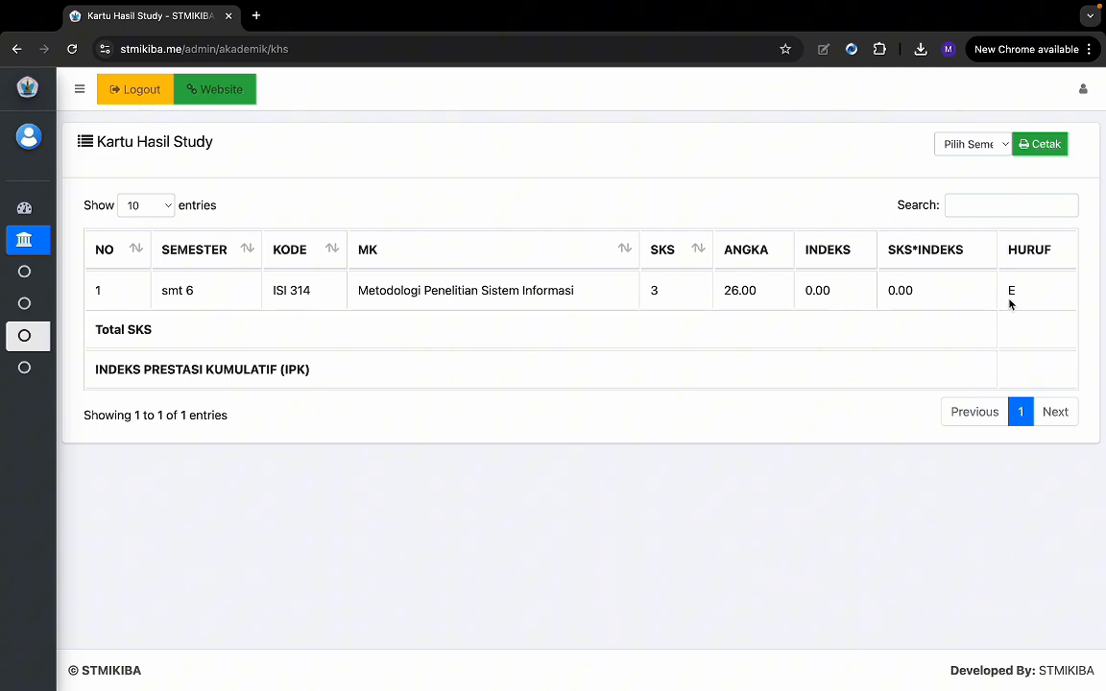
left_click(897, 330)
left_click(955, 144)
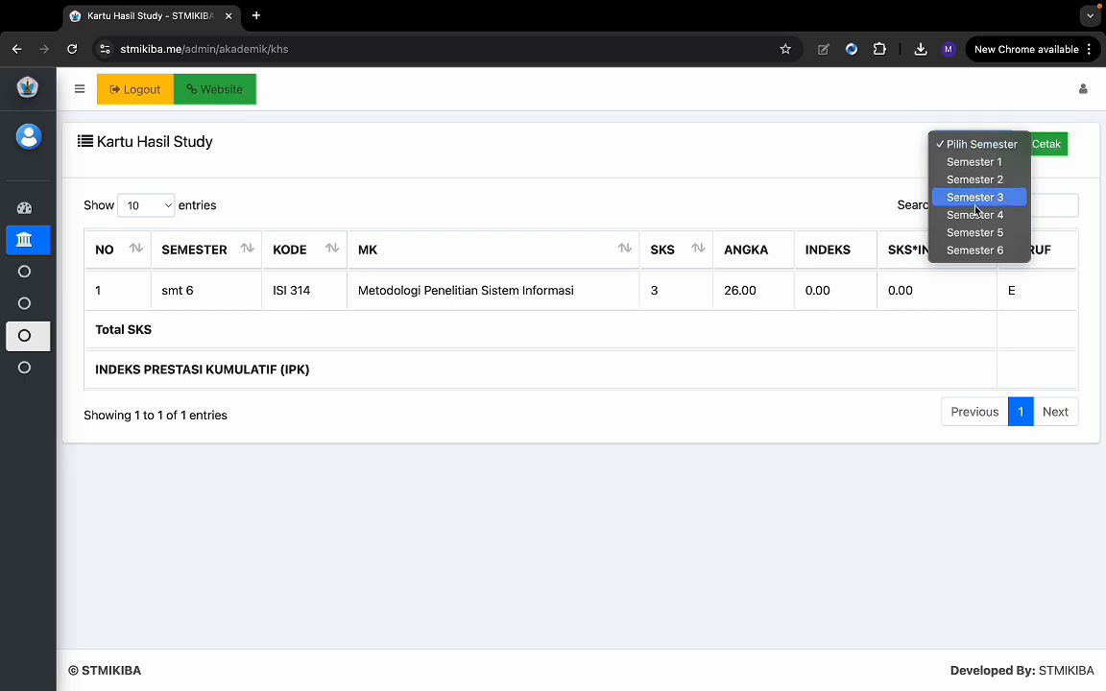
left_click(969, 250)
left_click(1054, 150)
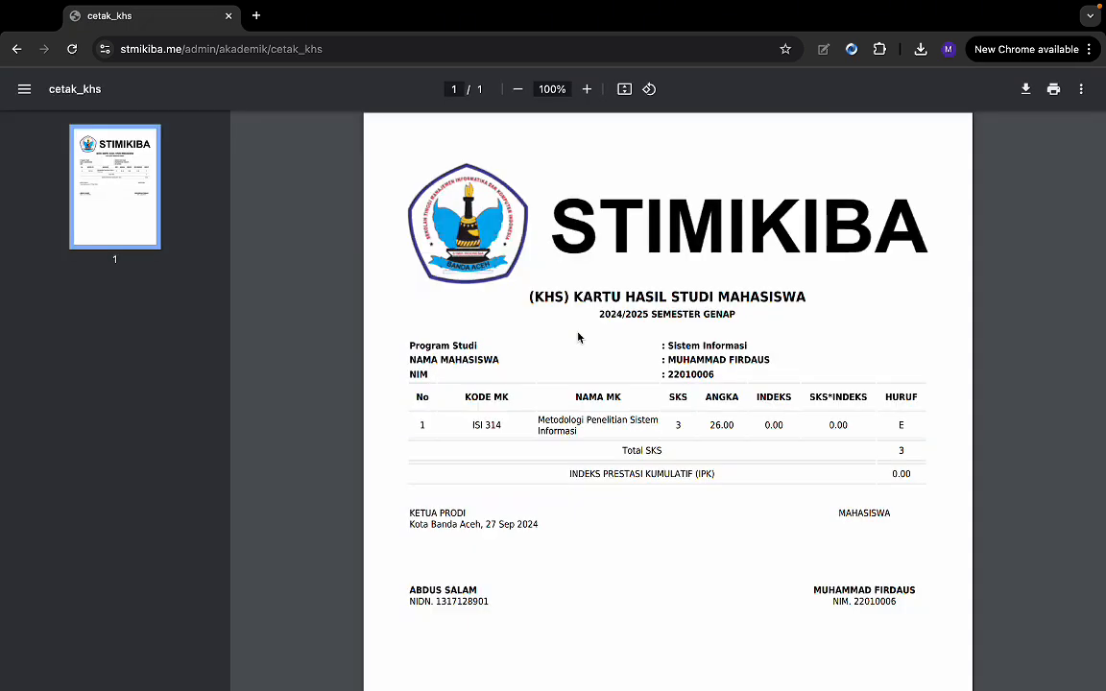
scroll(790, 470, "left", 3)
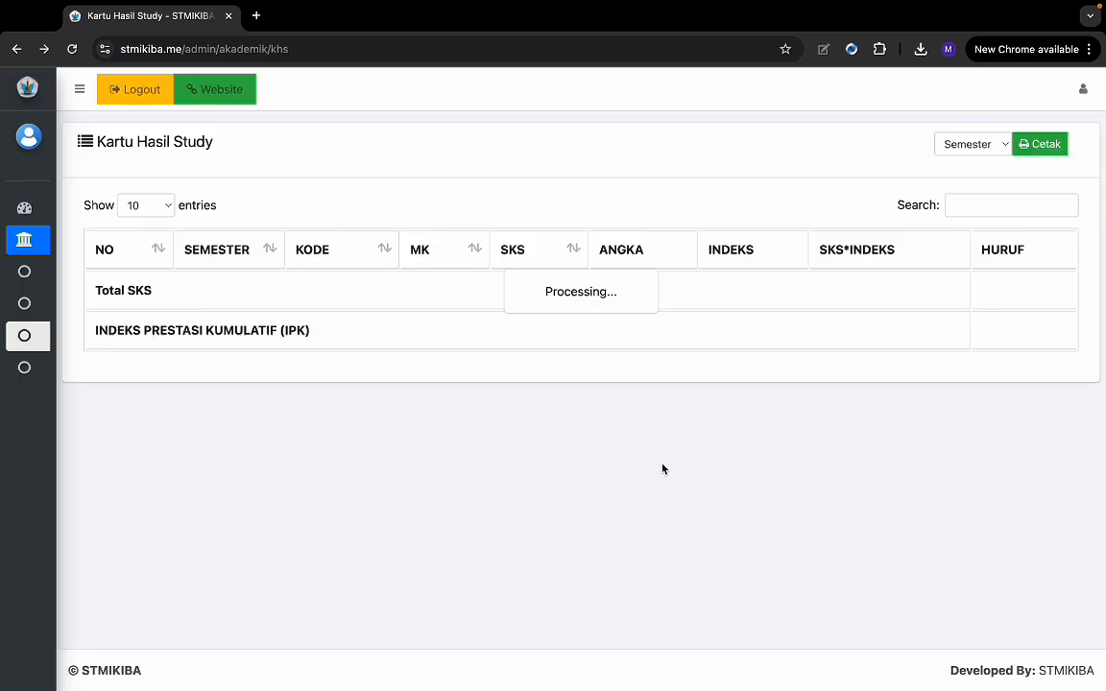
- Review the student's Transkip Akademik page, checking the ANGKA grade of the E-Bisnis dan E-Commerce course
mouse_move(49, 378)
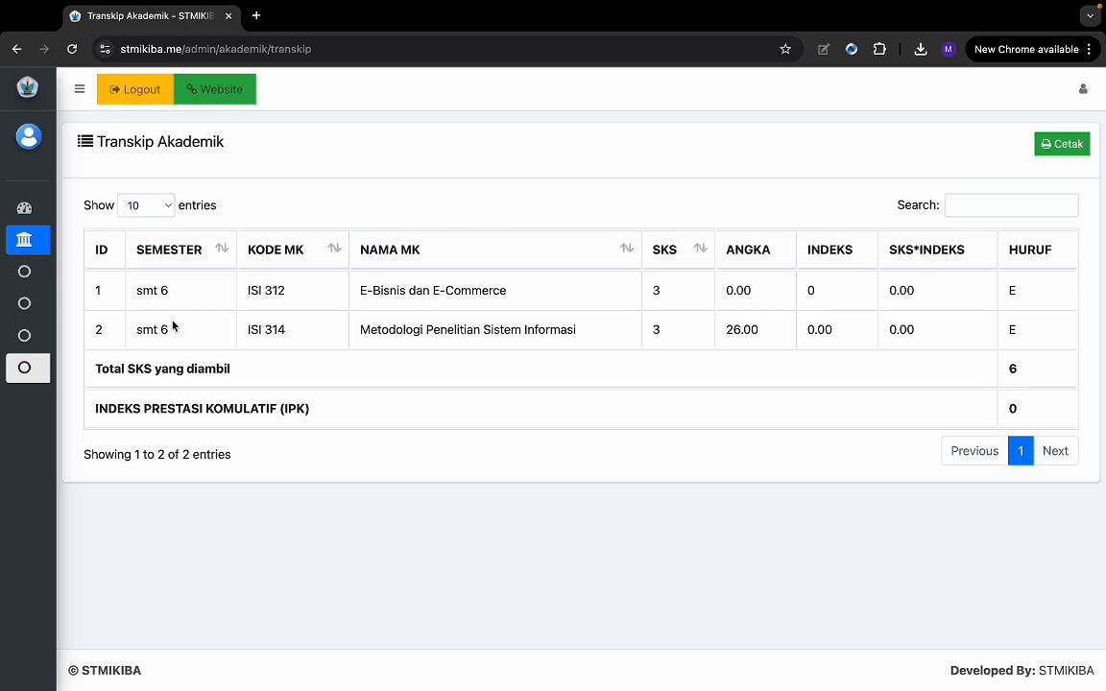
left_click_drag(728, 303, 785, 289)
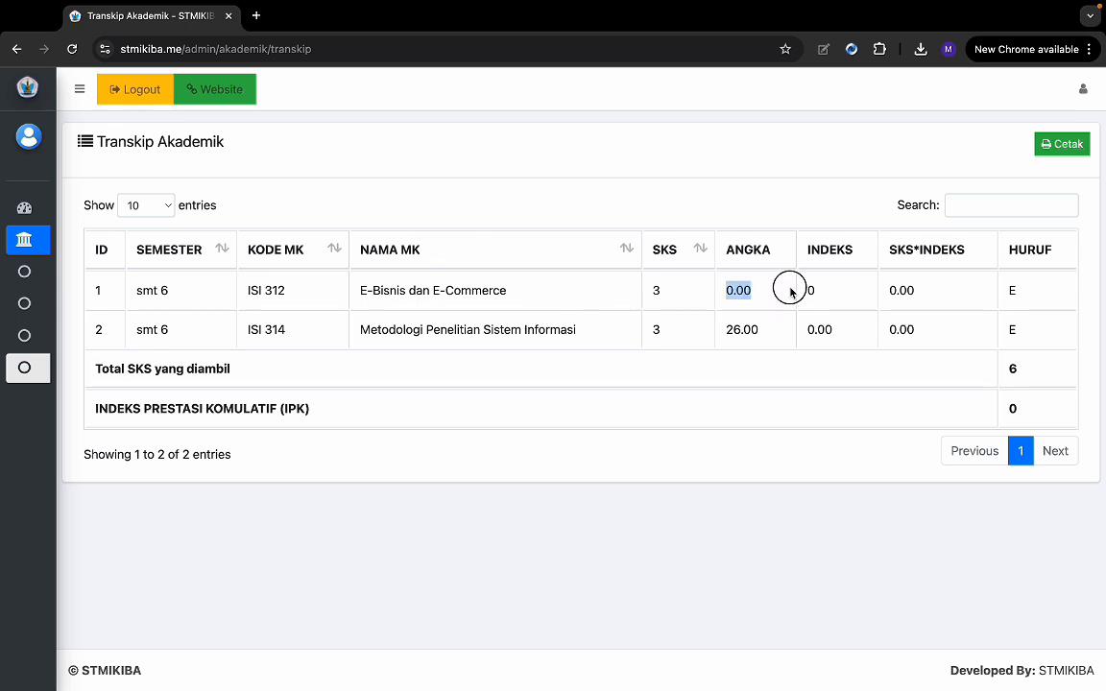
left_click(809, 156)
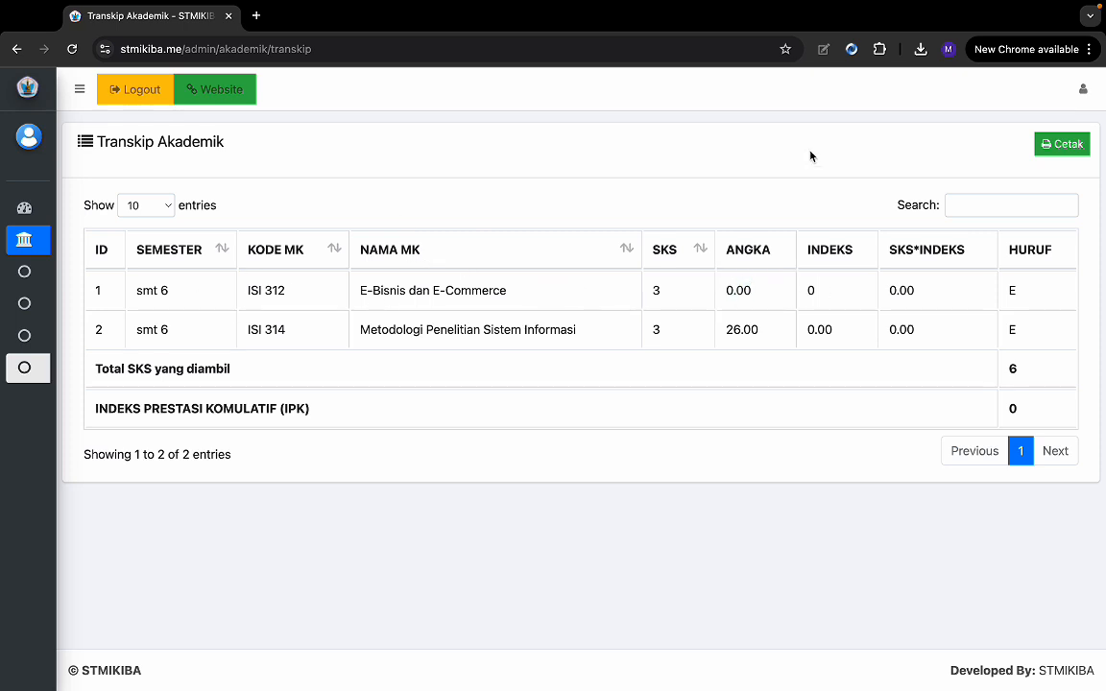
- Log out of the student account and log back in as superadmin with the saved credentials
left_click(140, 90)
left_click(501, 465)
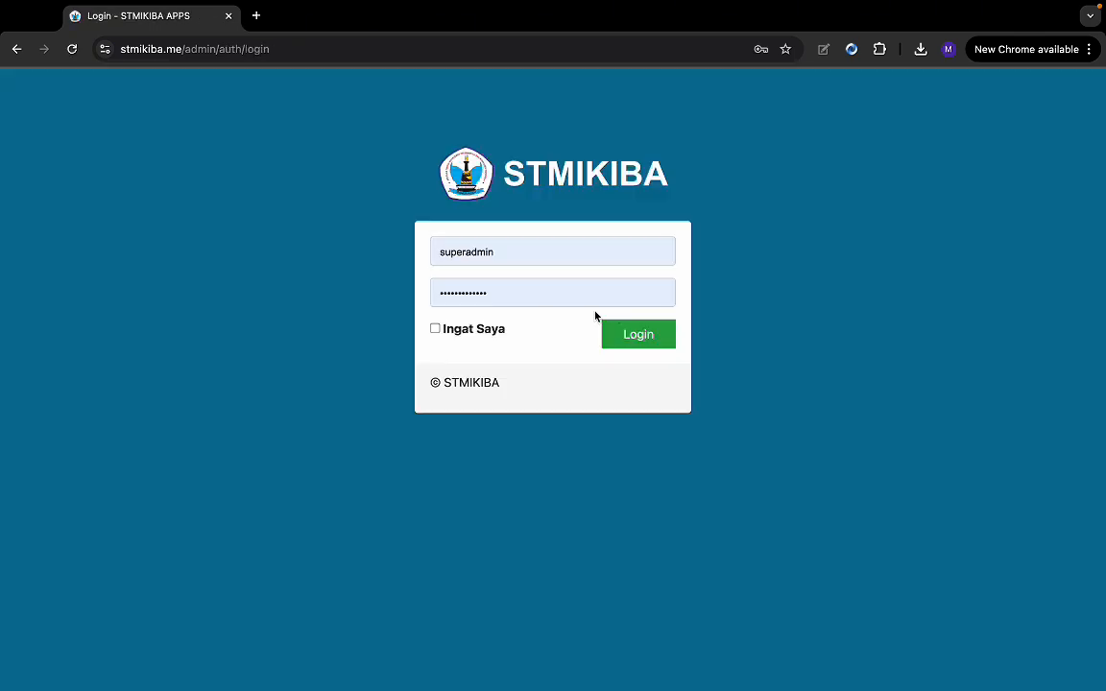
left_click(638, 334)
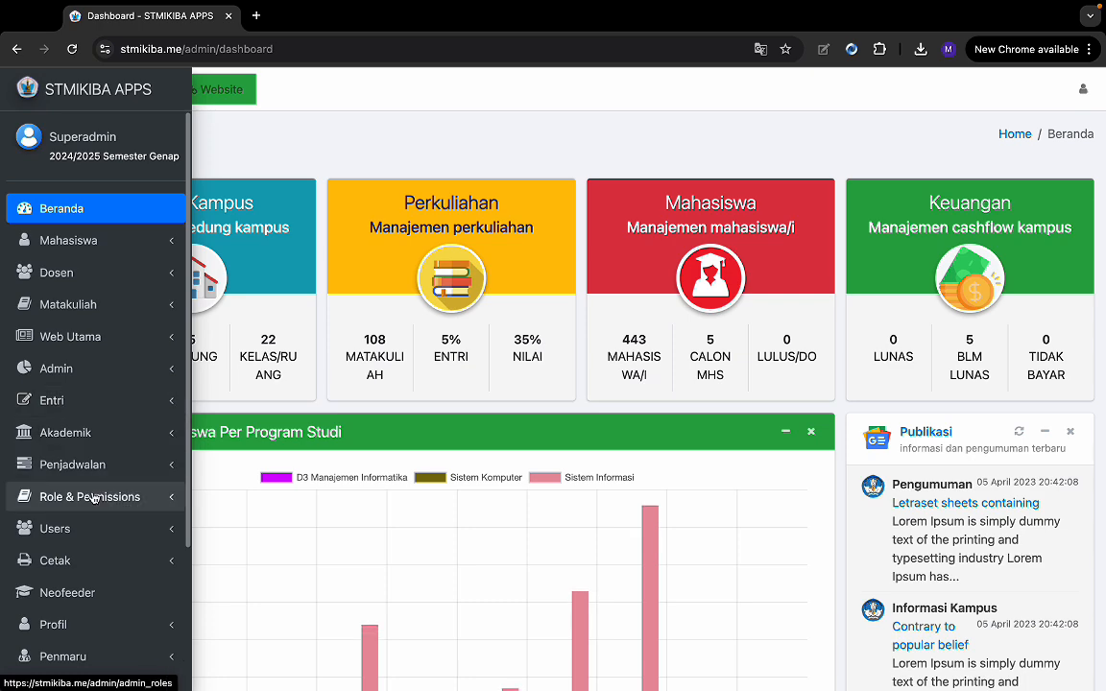
- Filter the KHS print list by Sistem Informasi, academic year 2024/2025 Semester Genap and Smt 6
left_click(88, 563)
scroll(88, 564, "down", 2)
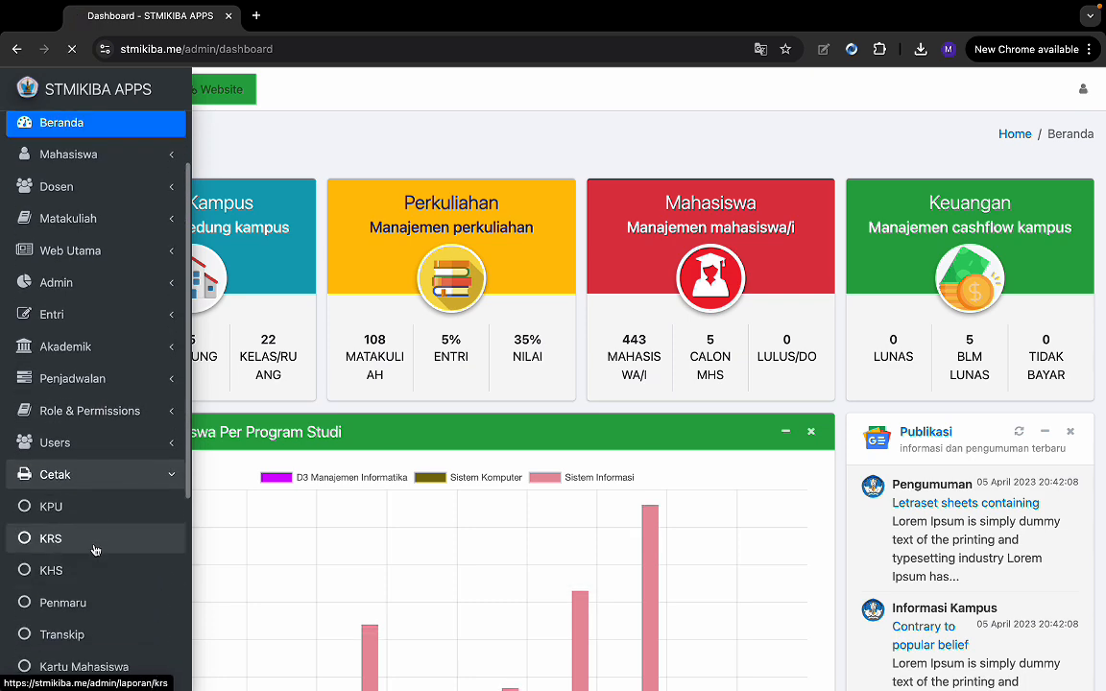
left_click(95, 549)
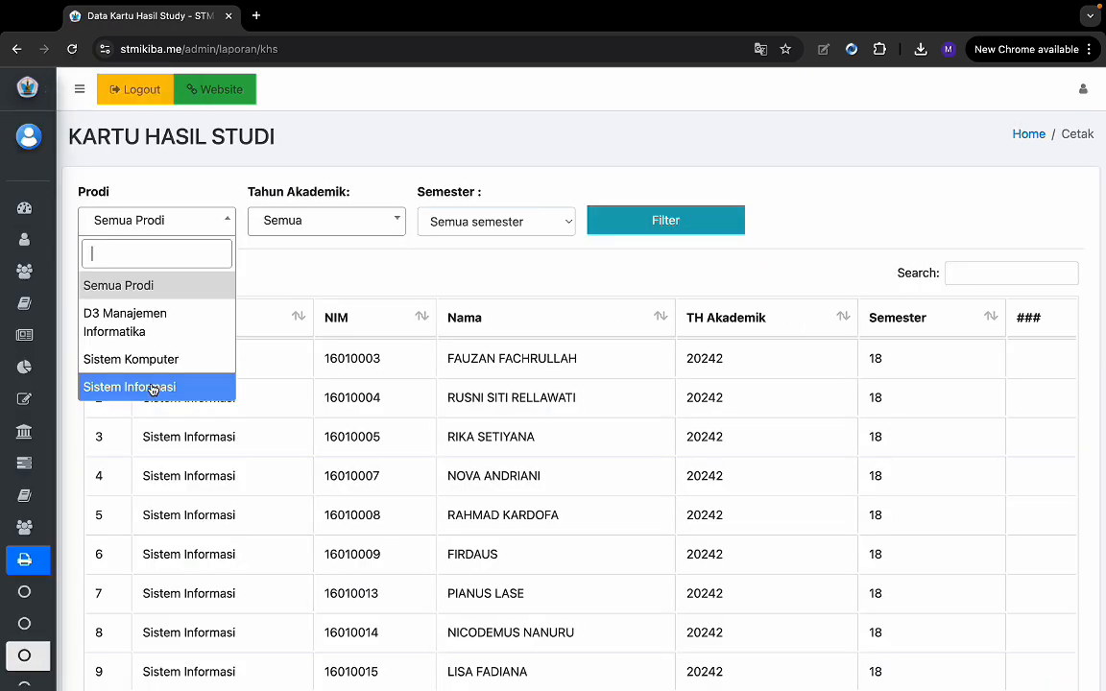
left_click(152, 388)
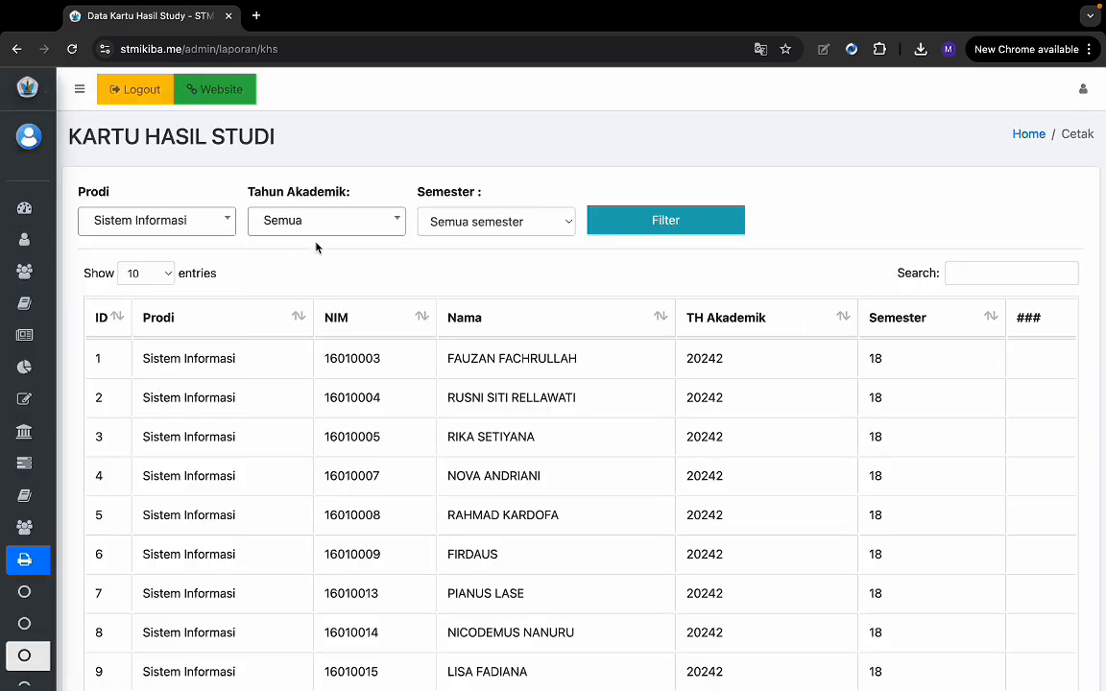
left_click(341, 234)
scroll(321, 374, "down", 1)
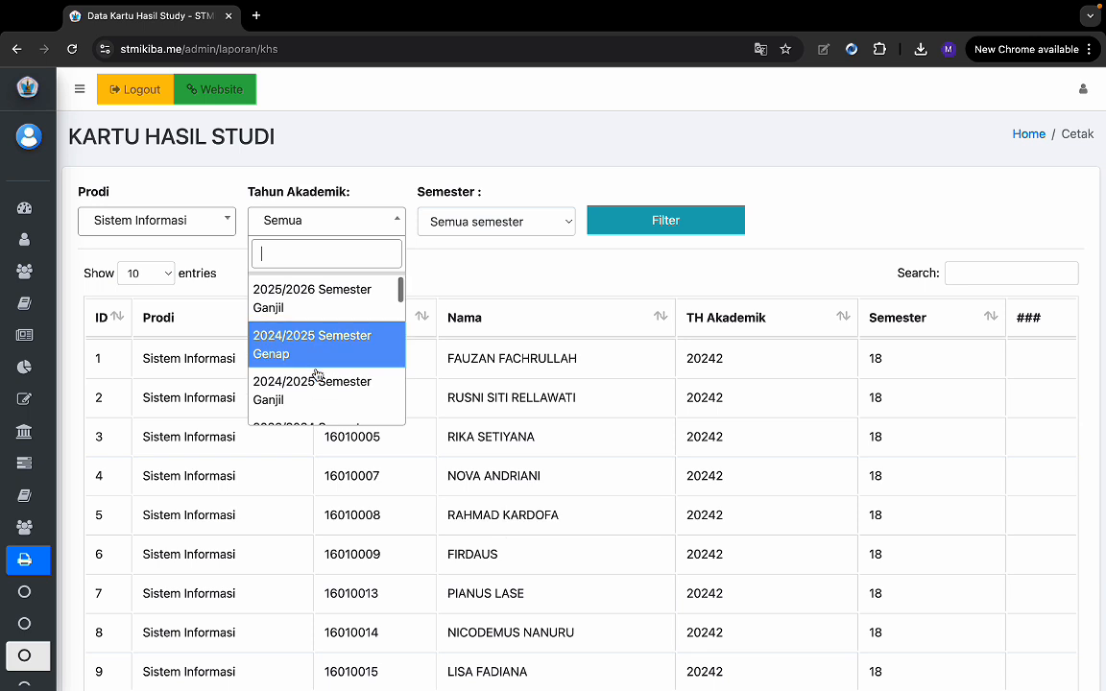
left_click(333, 357)
mouse_move(67, 156)
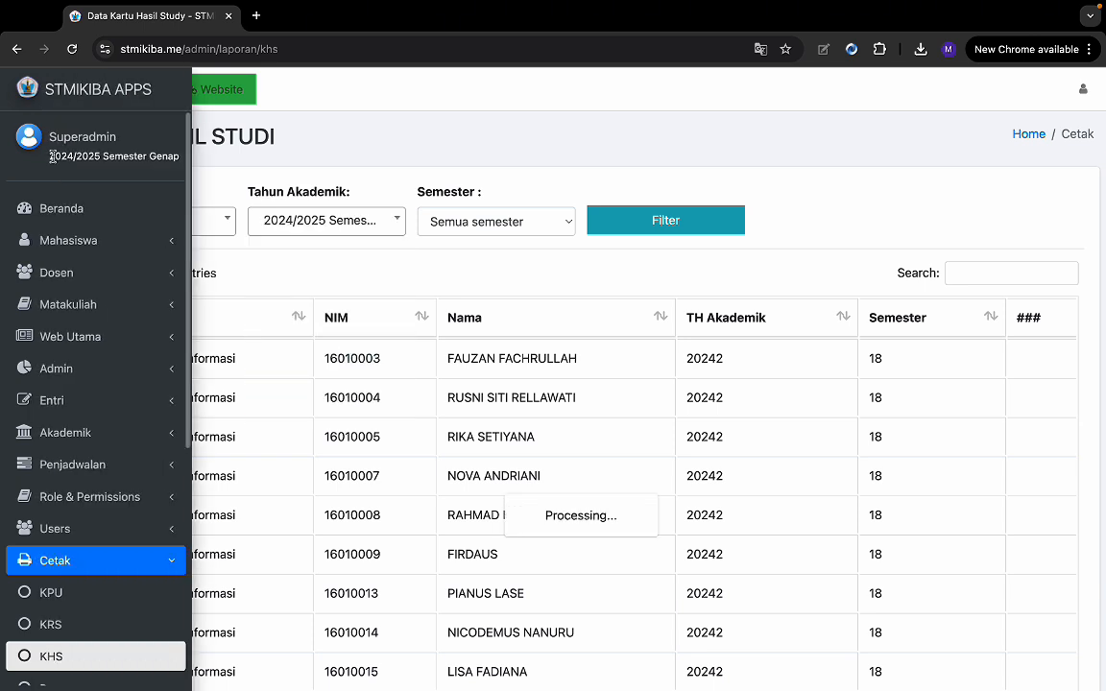
left_click(495, 222)
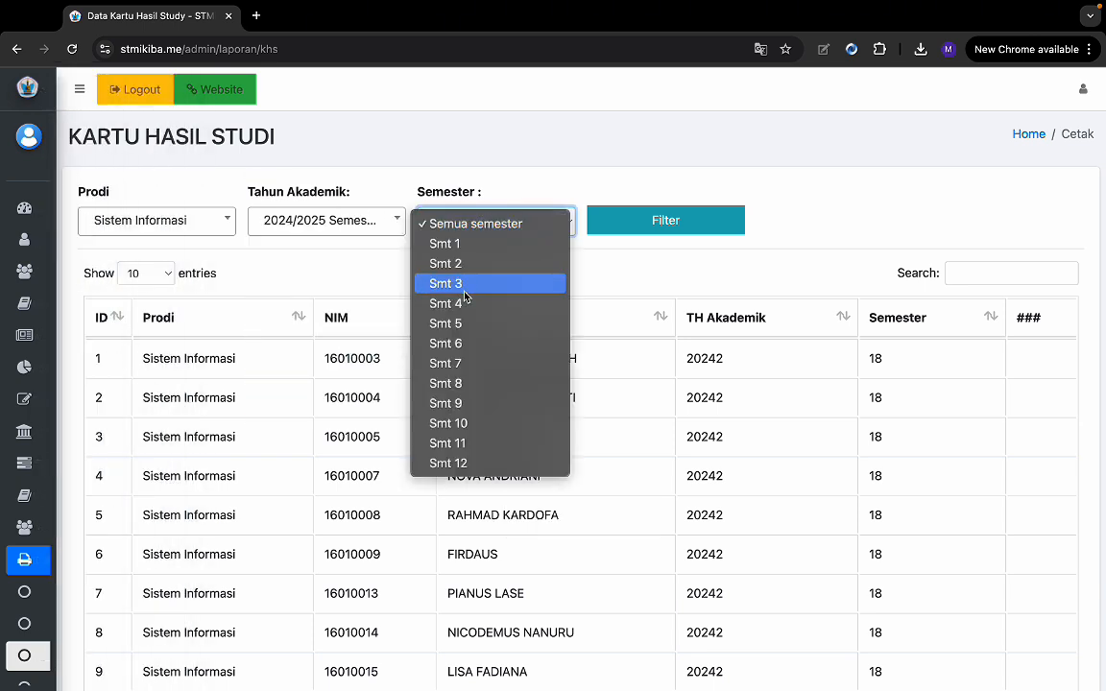
left_click(461, 344)
left_click(649, 232)
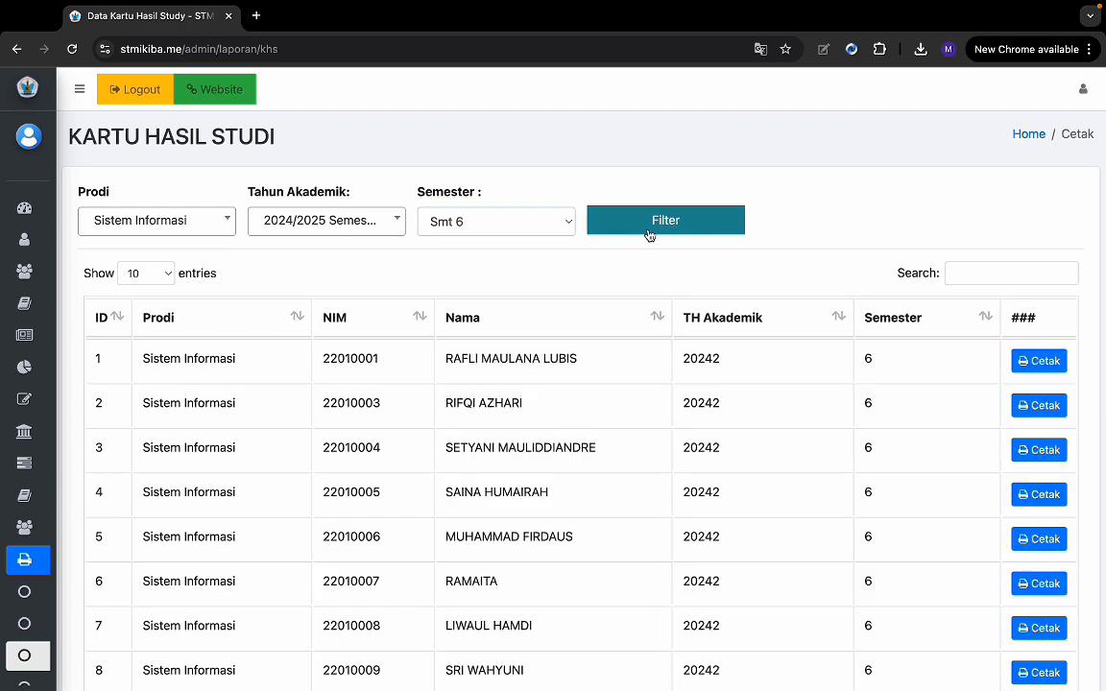
- Generate the KHS printout for the student in row 1, view it and close it
scroll(692, 333, "down", 1)
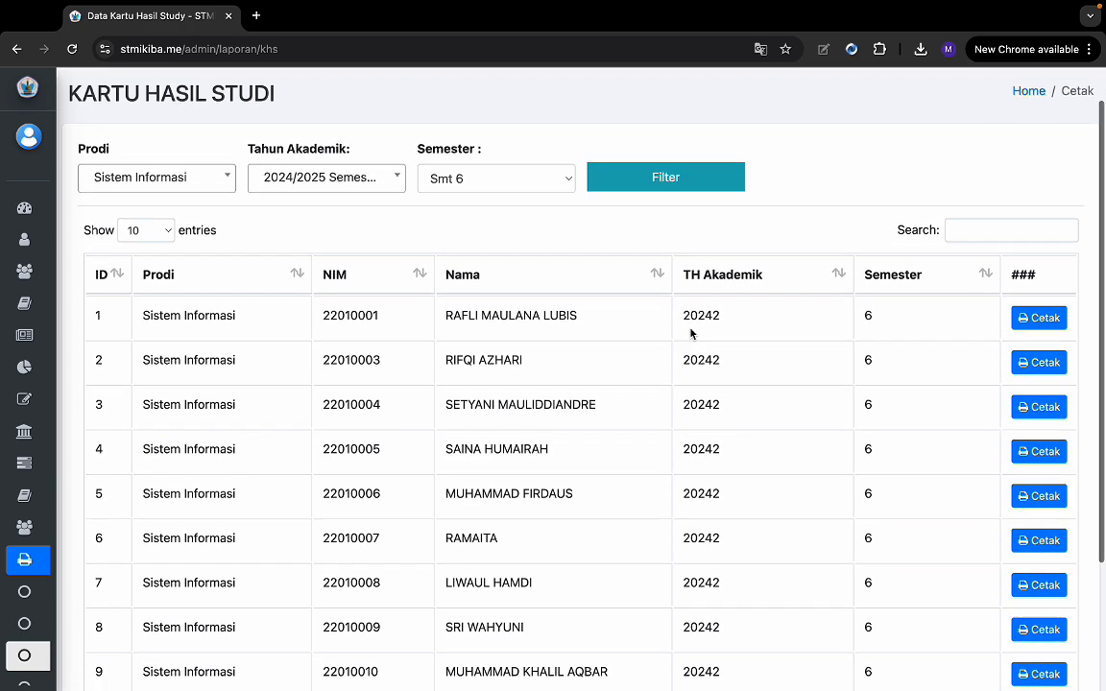
scroll(690, 326, "up", 1)
scroll(690, 332, "down", 2)
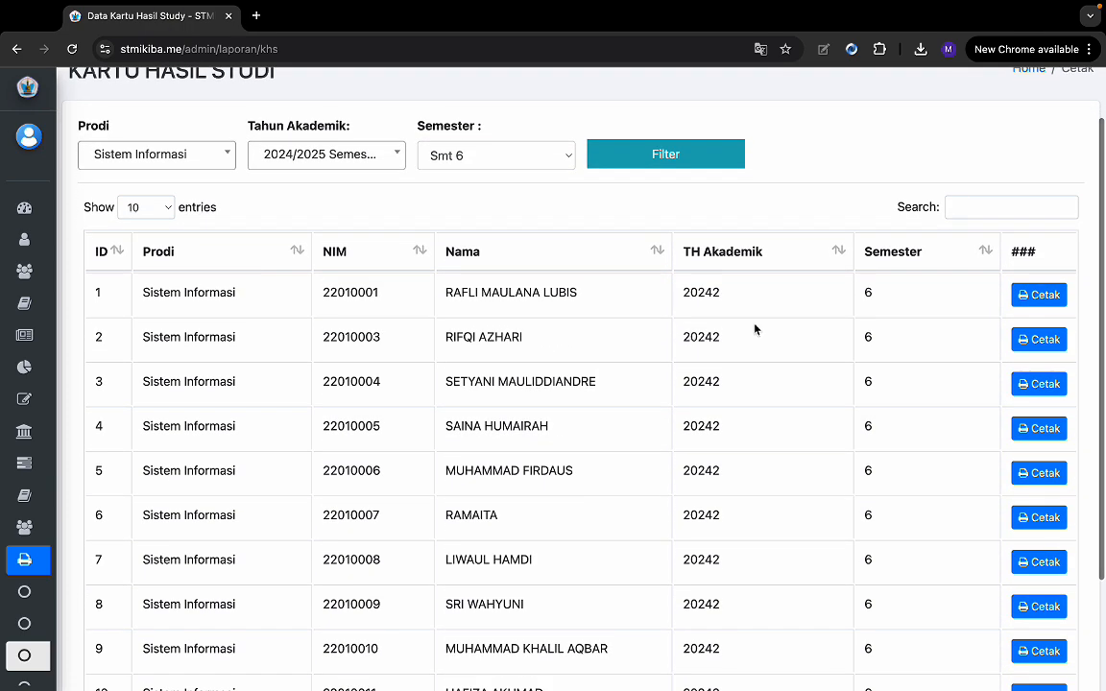
left_click(1034, 293)
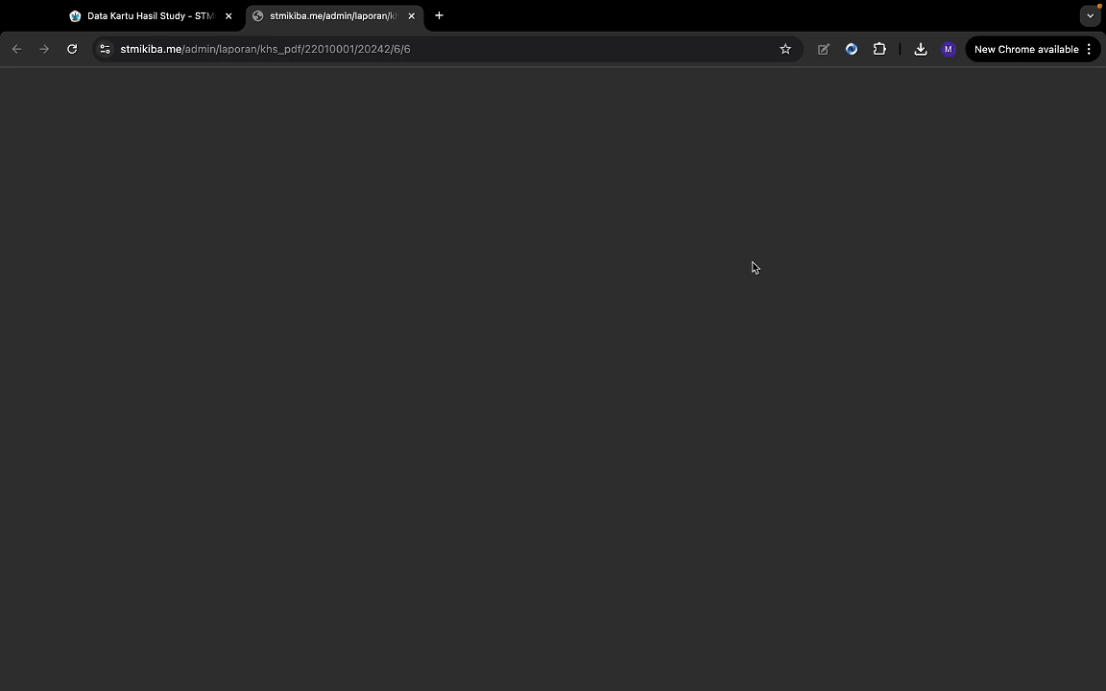
scroll(590, 296, "up", 1)
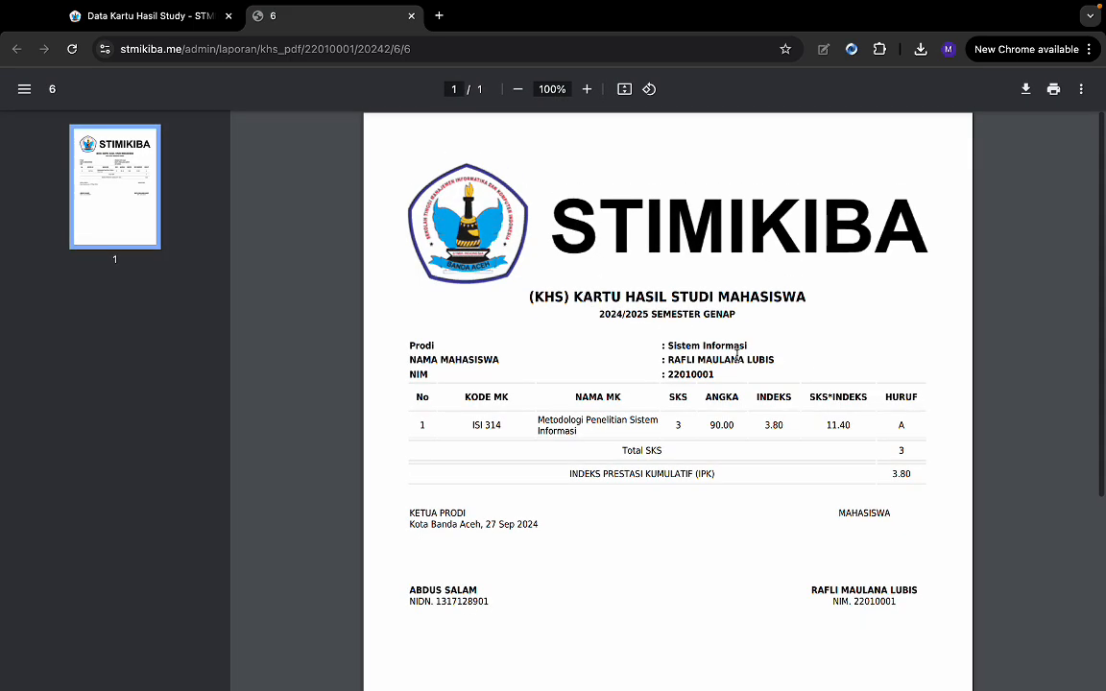
left_click(411, 16)
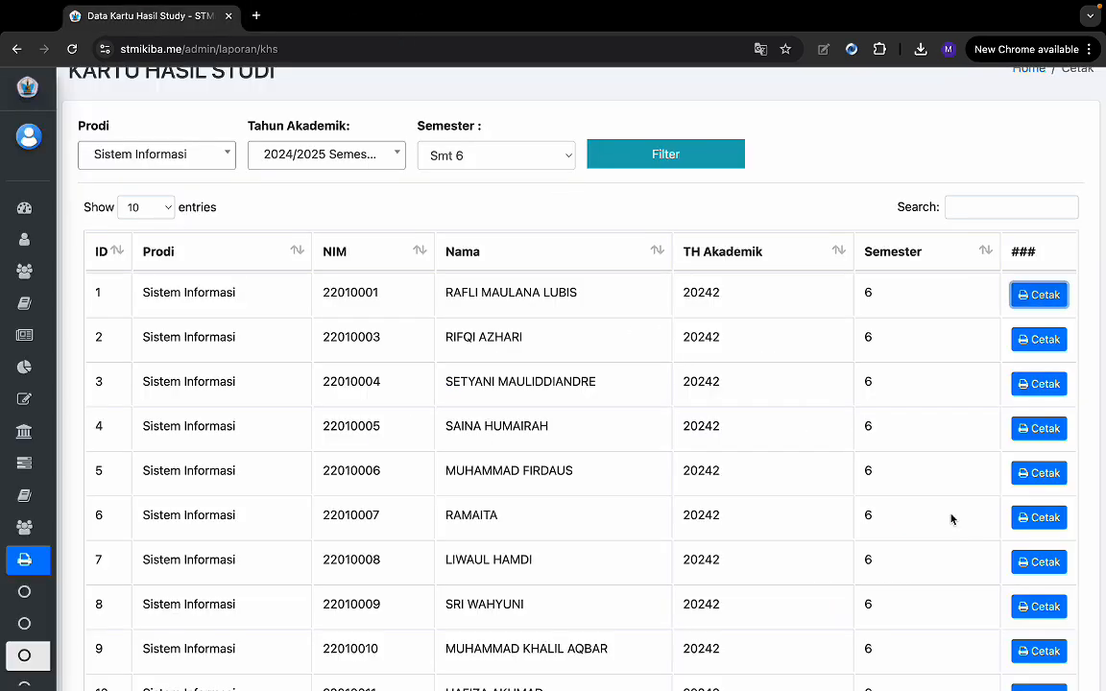
- Generate the KHS printouts for the students in rows 7 and 5, closing each one after viewing
left_click(1037, 563)
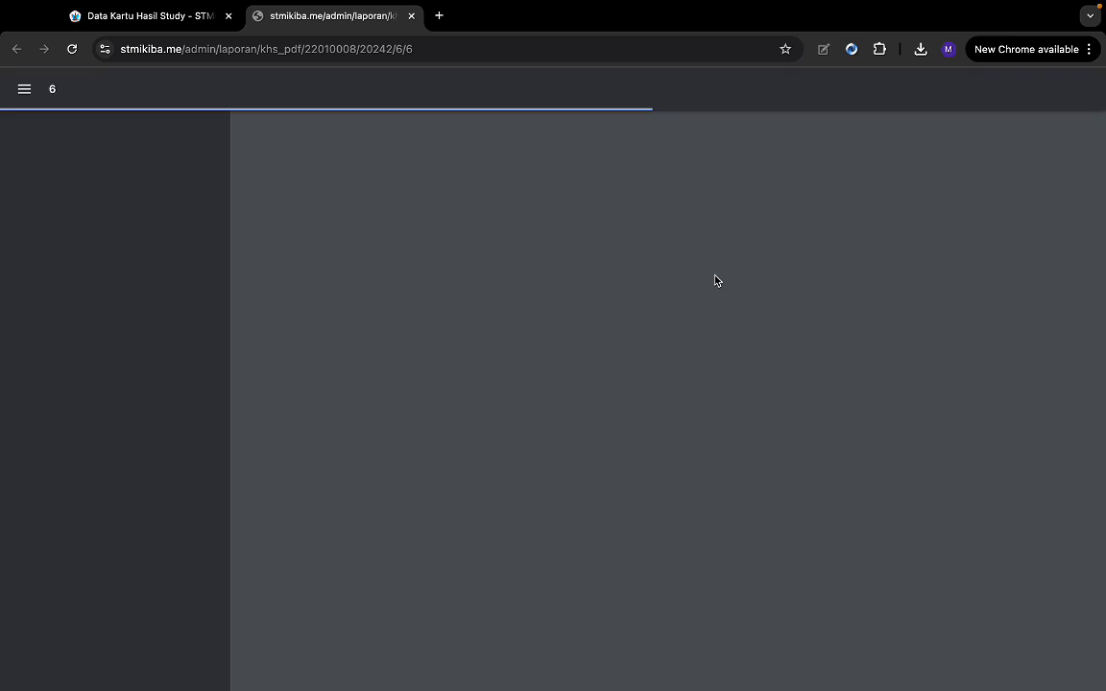
key("ctrl+w")
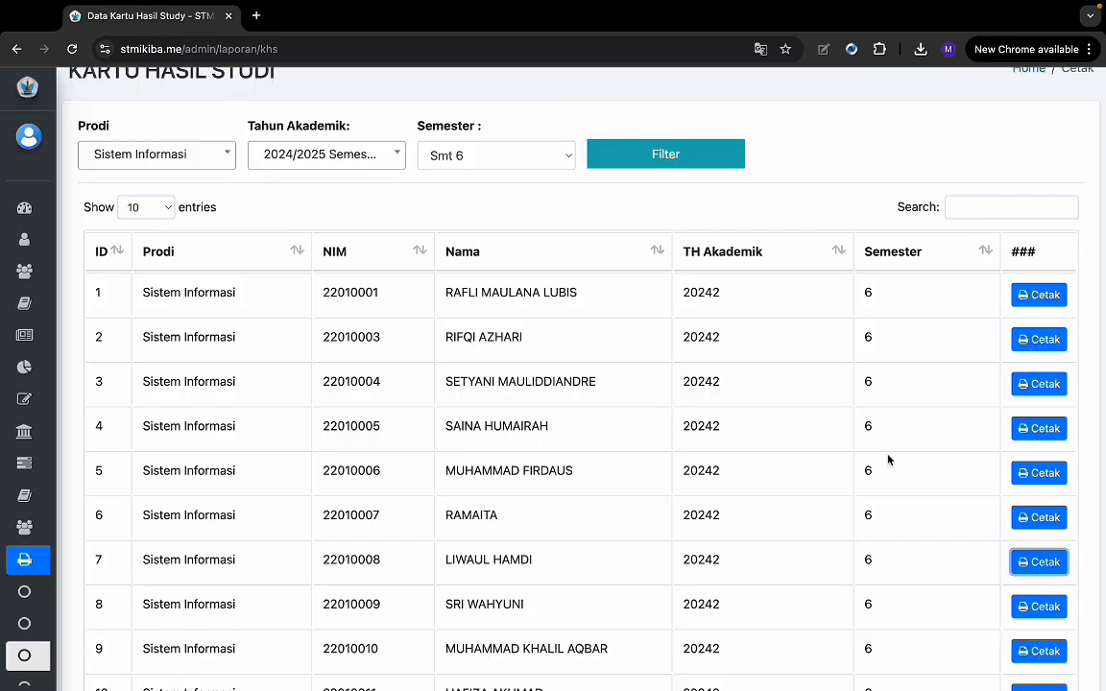
left_click(1023, 470)
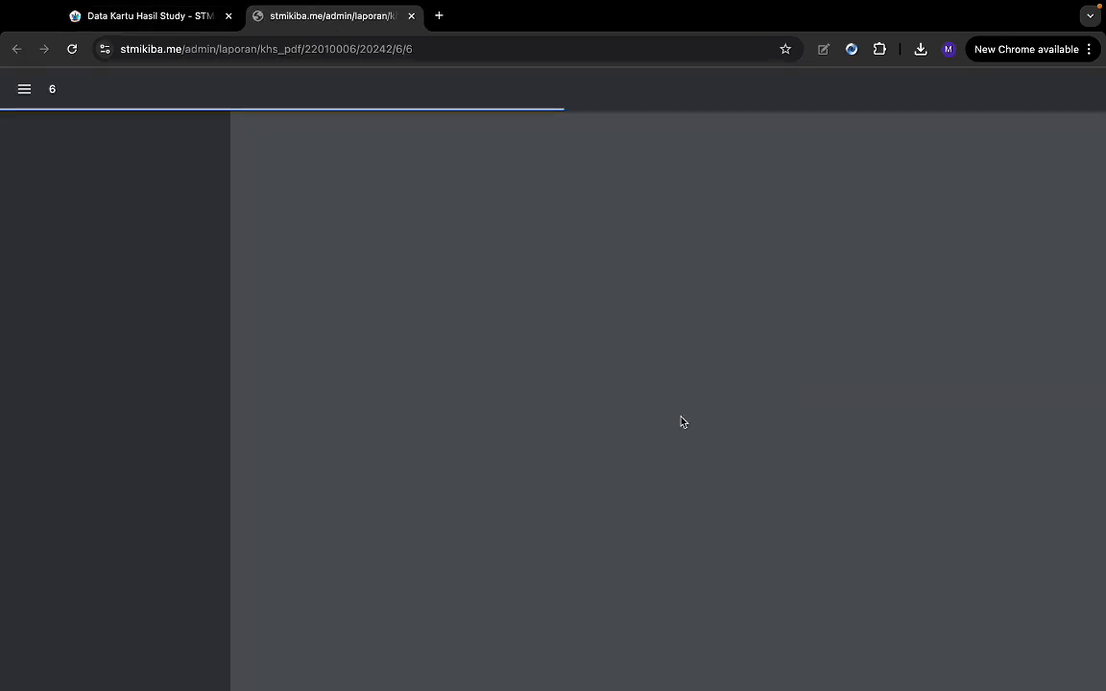
key("ctrl+w")
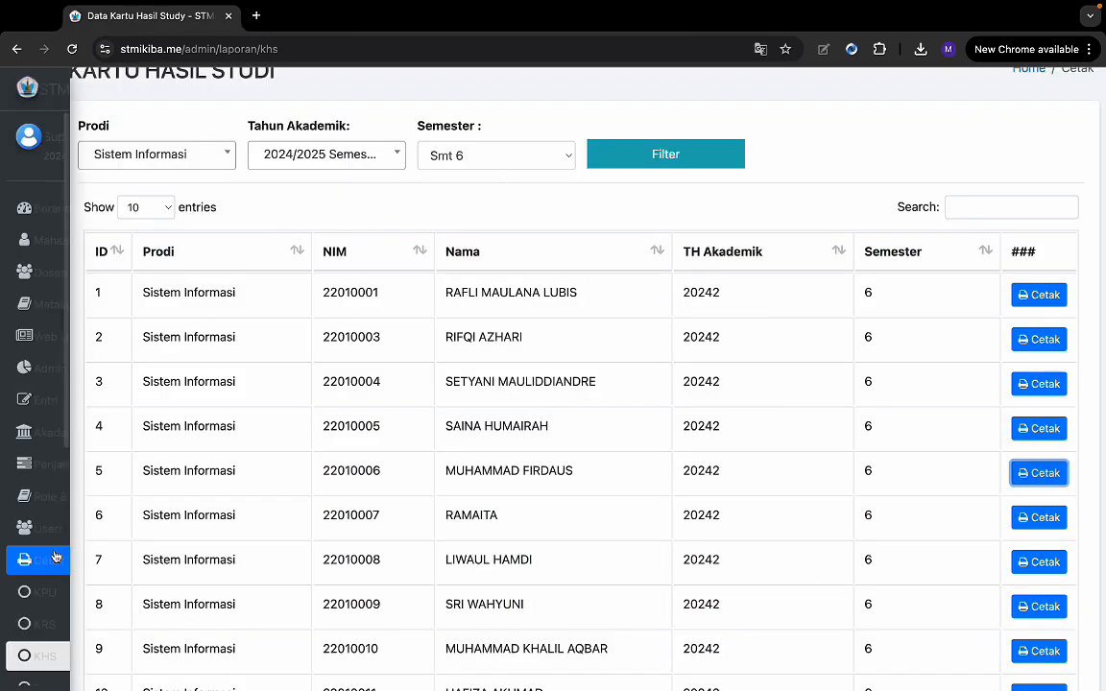
- Filter the Transkip print list by Sistem Informasi and academic year 2024/2025 Semester Genap
scroll(298, 509, "down", 3)
mouse_move(57, 576)
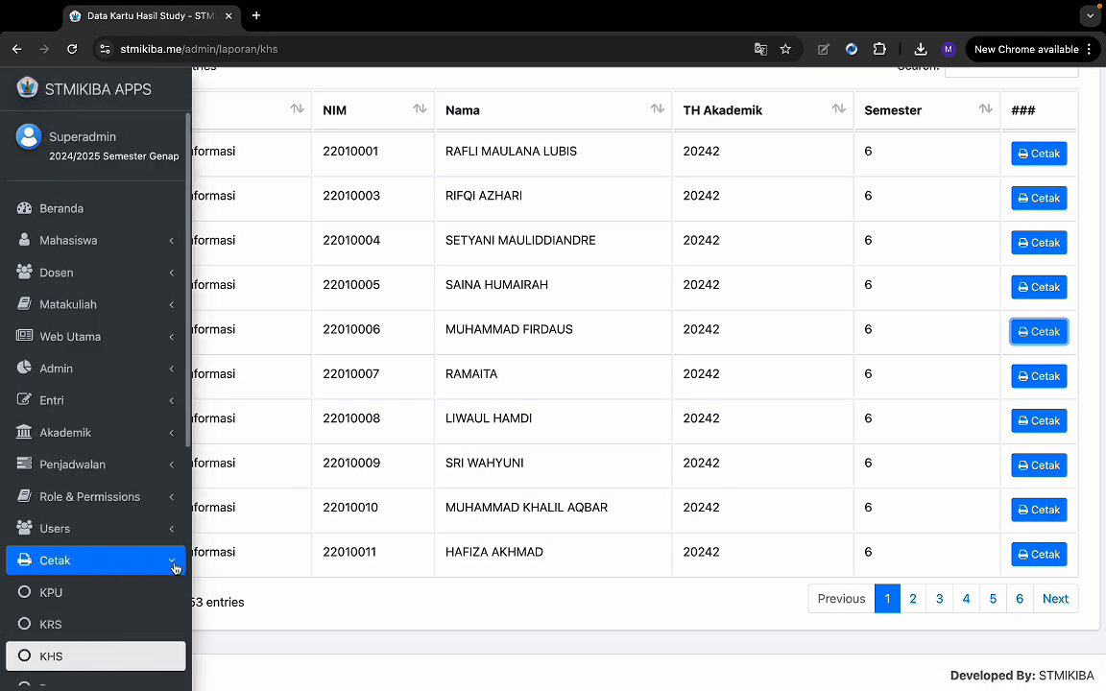
scroll(96, 567, "down", 3)
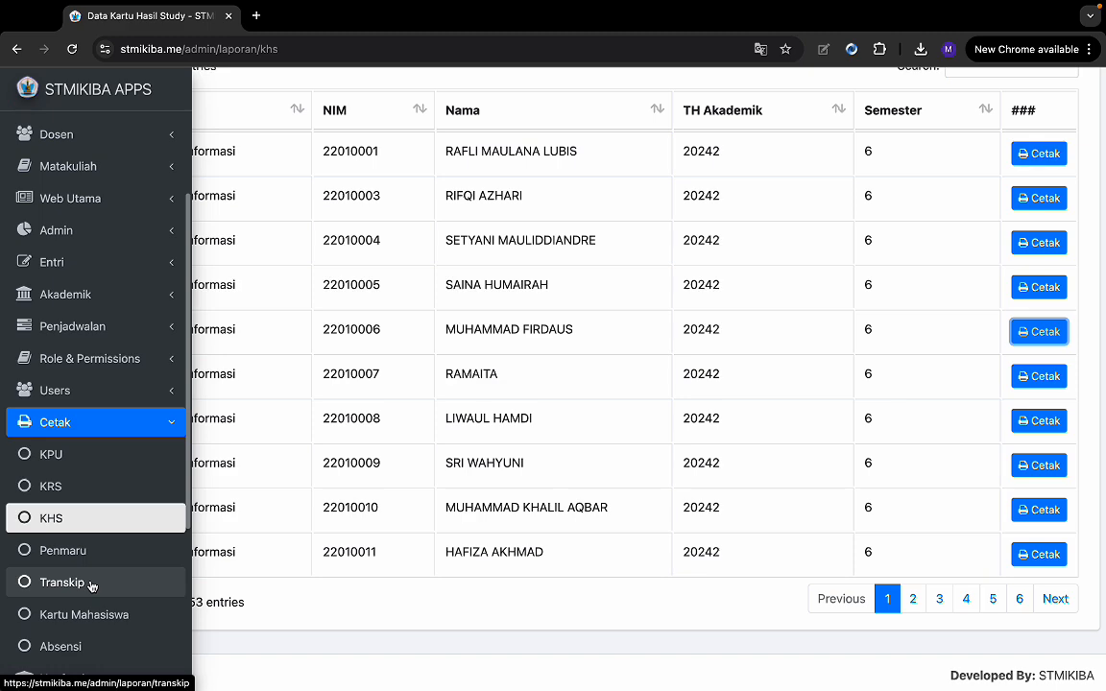
left_click(92, 583)
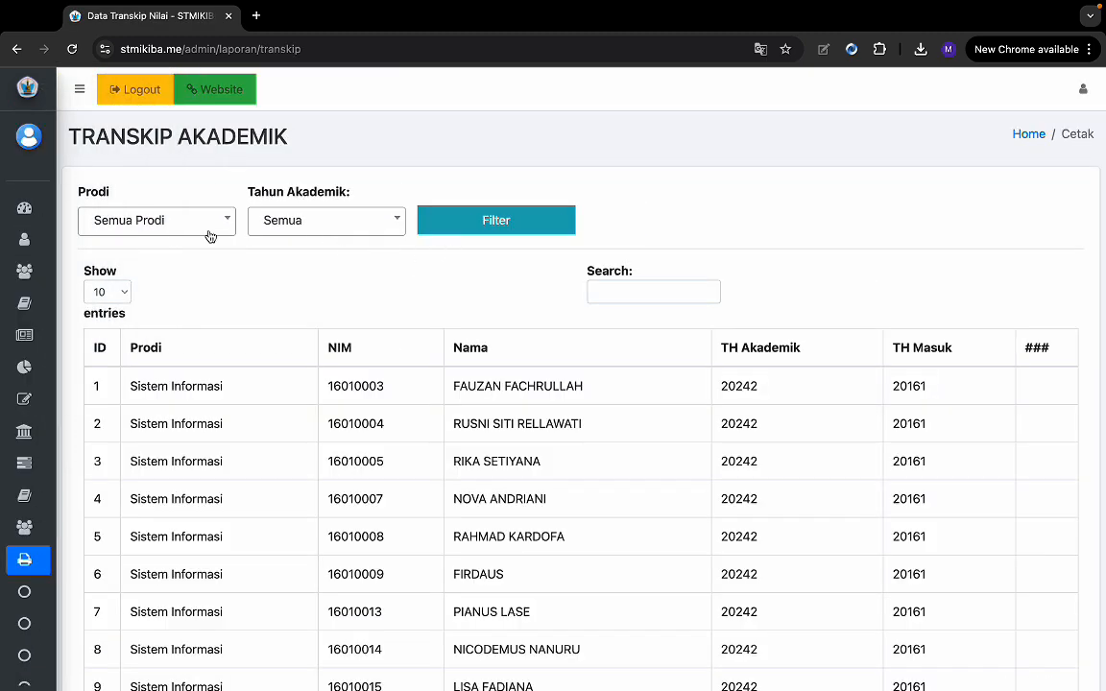
left_click(208, 229)
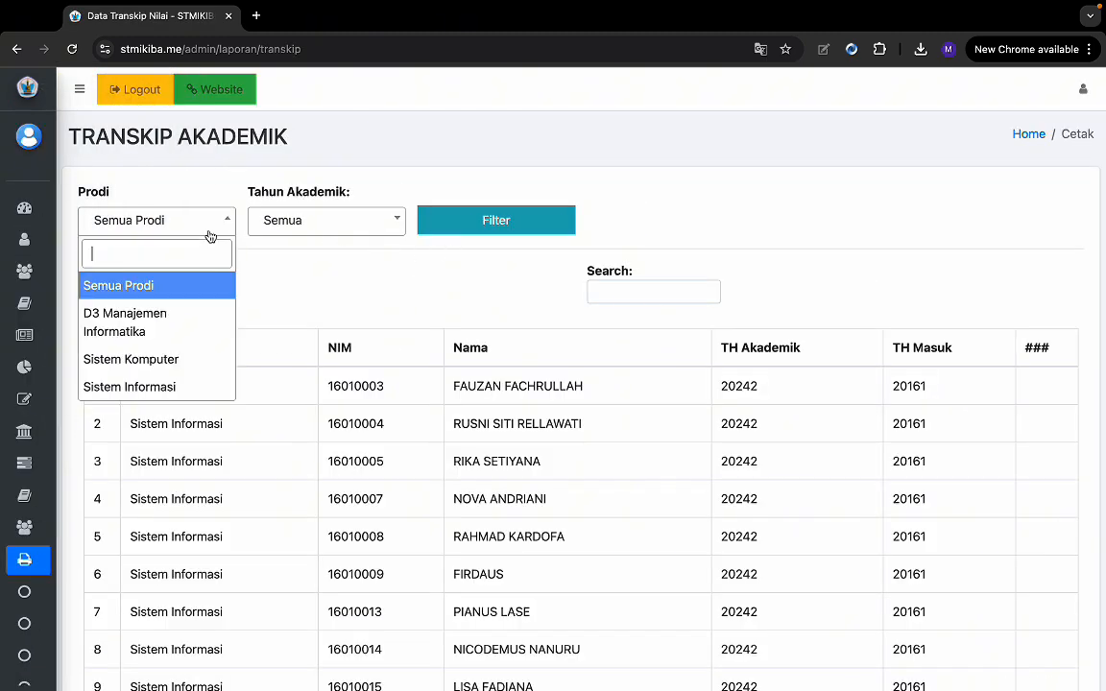
left_click(134, 387)
left_click(351, 221)
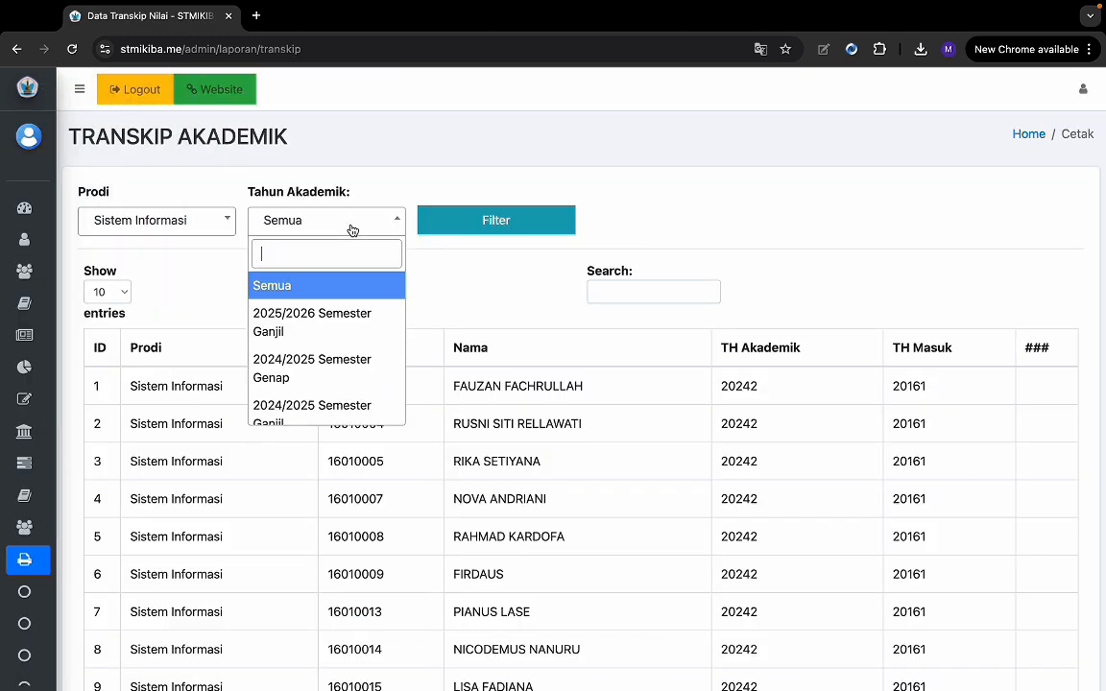
left_click(304, 368)
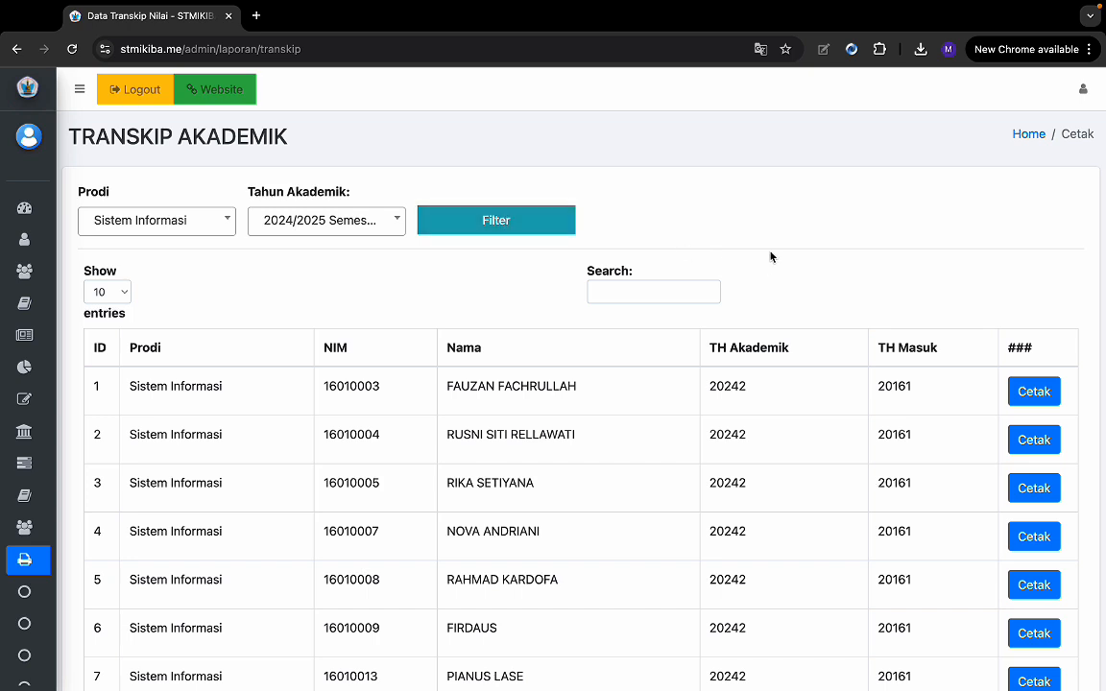
left_click(350, 237)
left_click(561, 274)
- Go back from the last page of the Transkip list to page 22, generate the transcript for the student in row 211, and close it
left_click(627, 291)
scroll(627, 298, "down", 5)
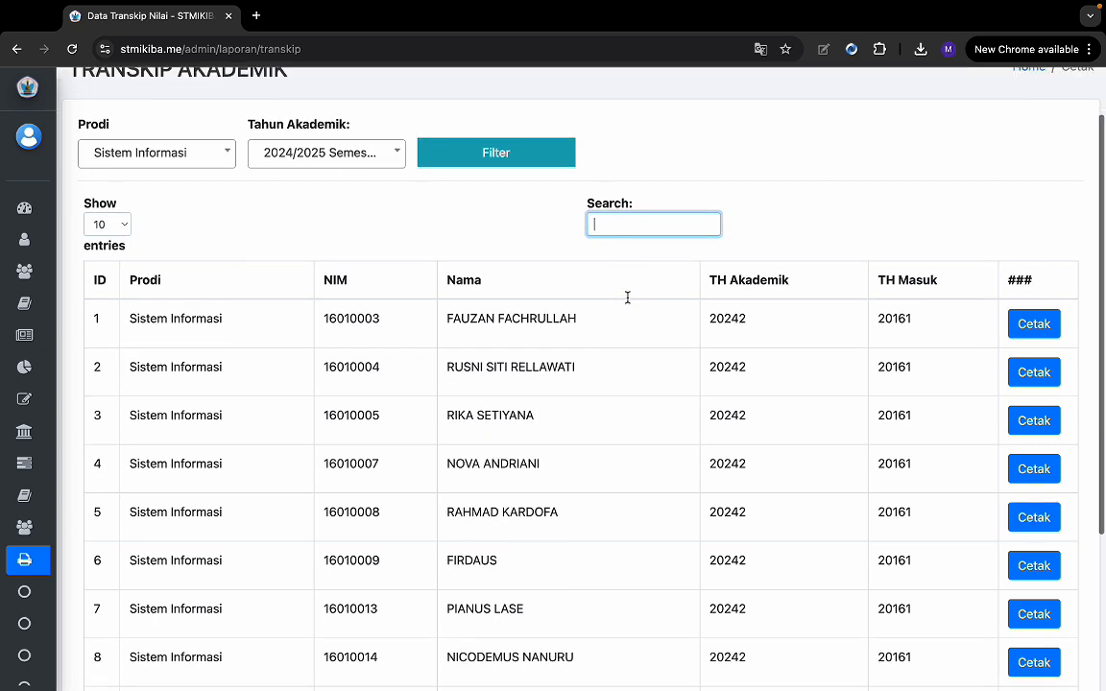
left_click(746, 583)
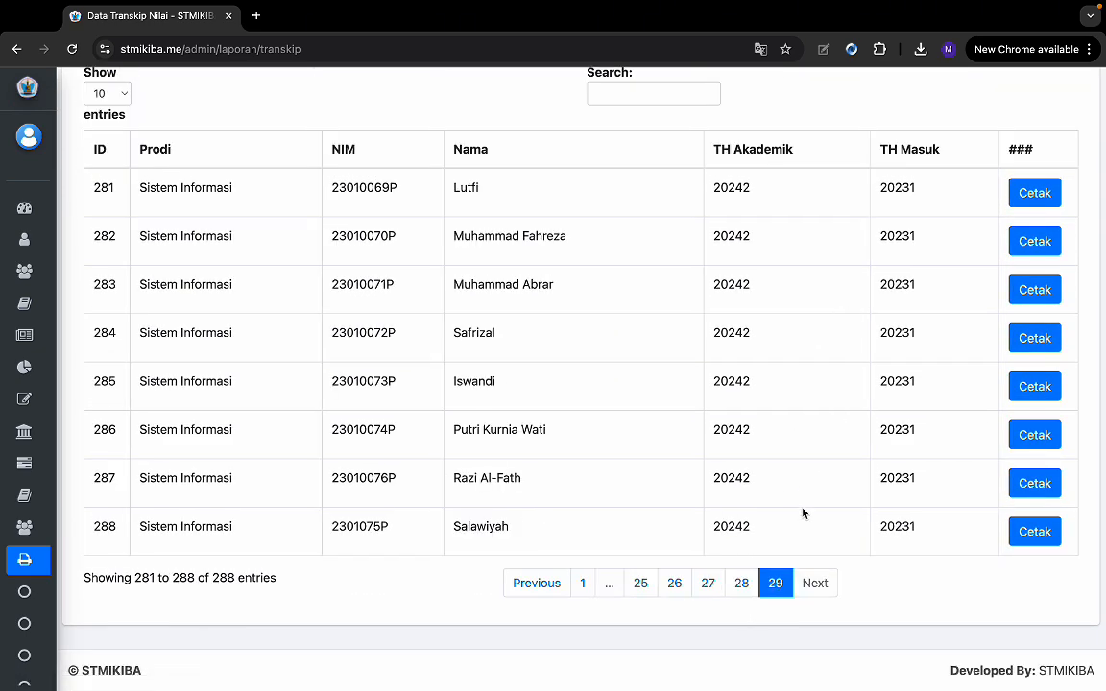
left_click(703, 588)
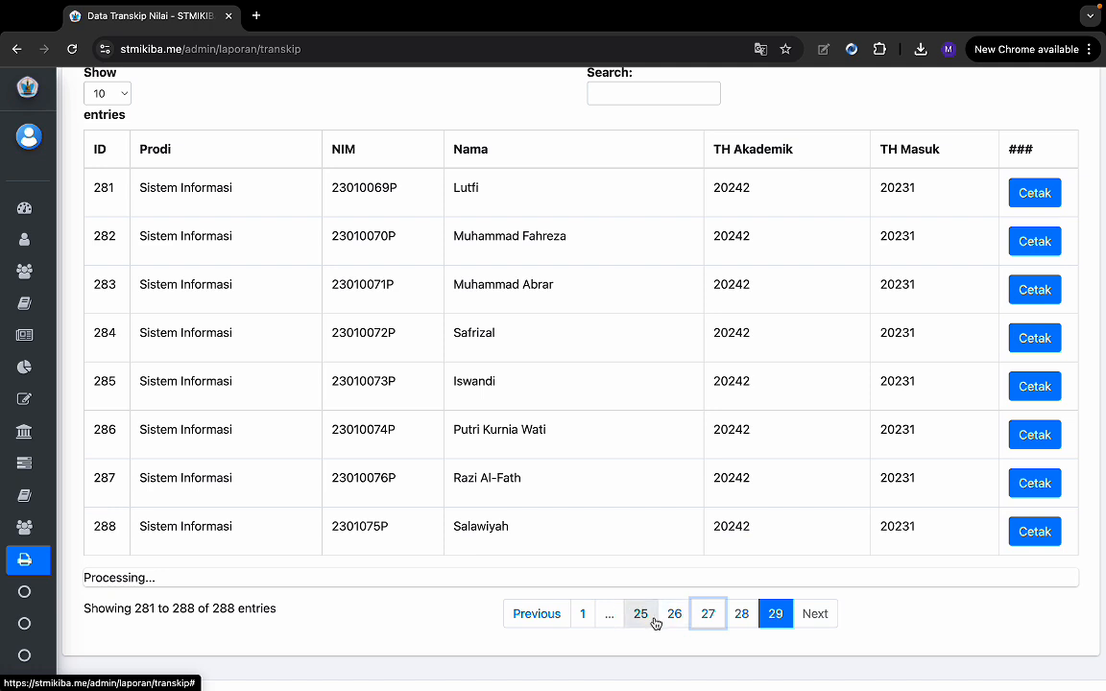
left_click(639, 583)
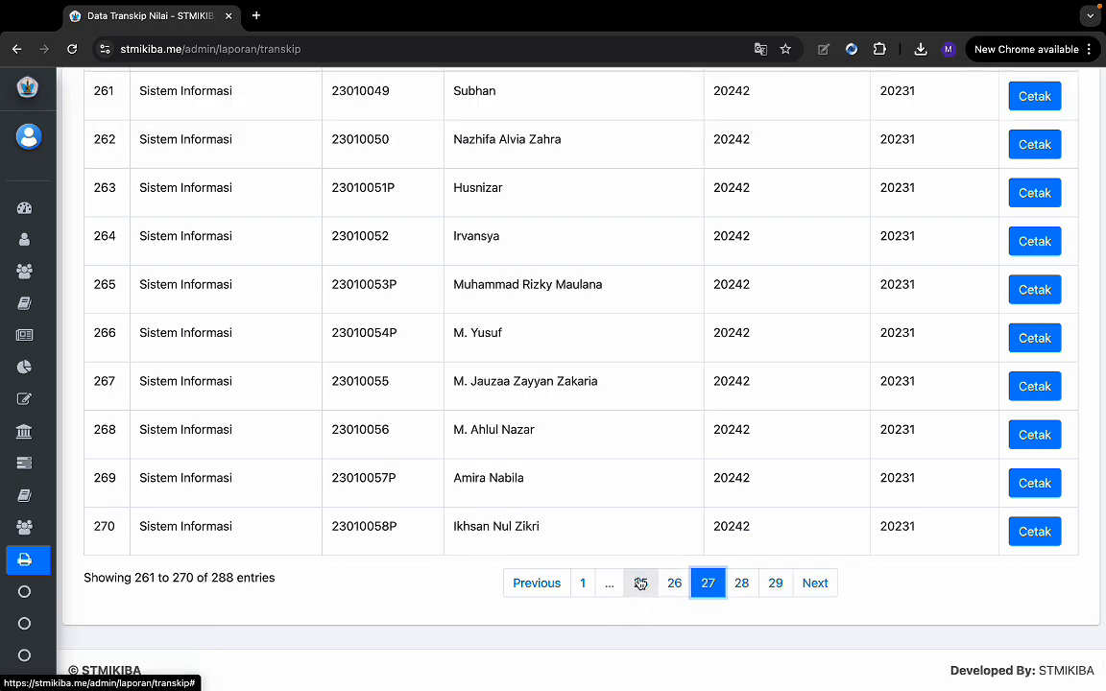
left_click(640, 583)
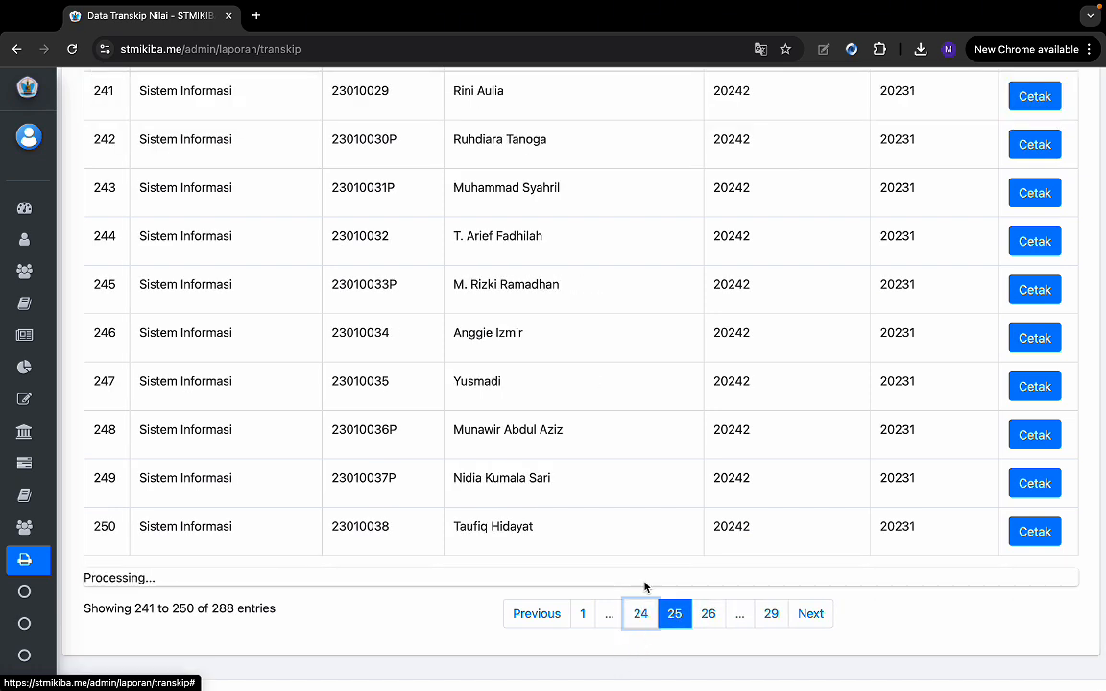
left_click(639, 583)
left_click(639, 582)
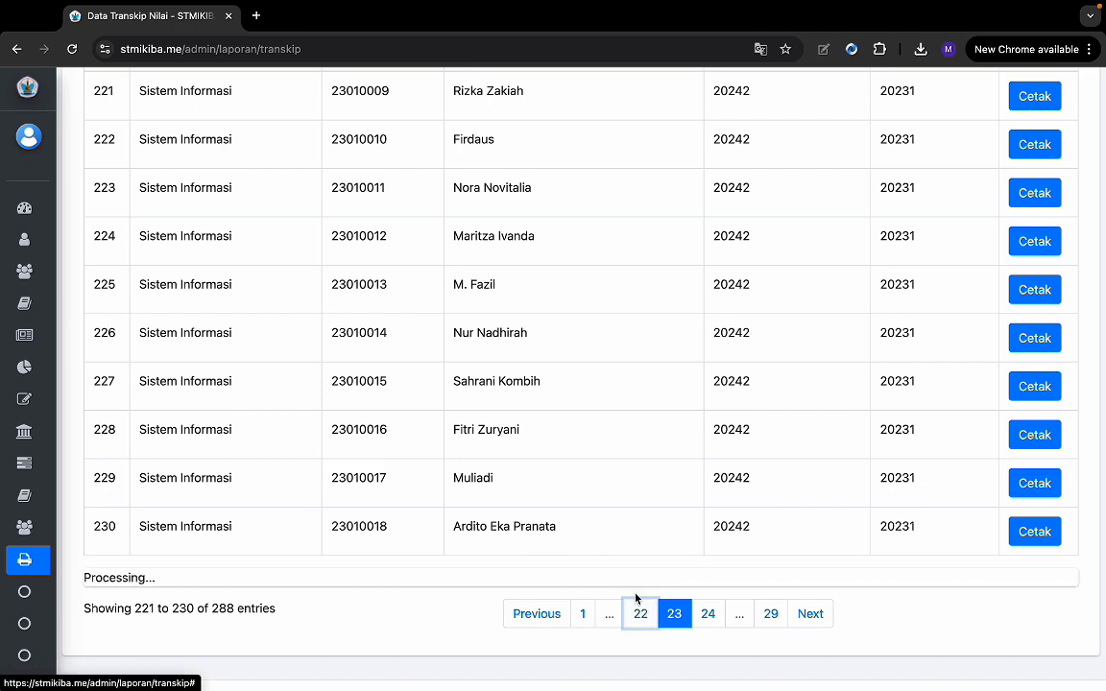
scroll(635, 555, "up", 2)
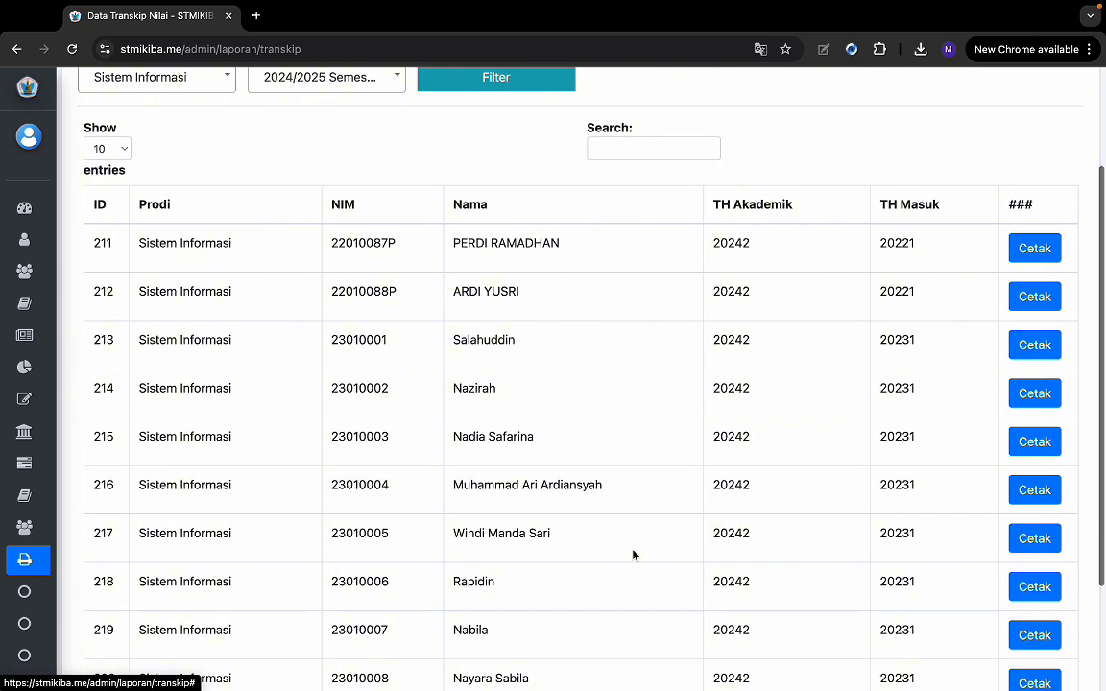
left_click(1025, 251)
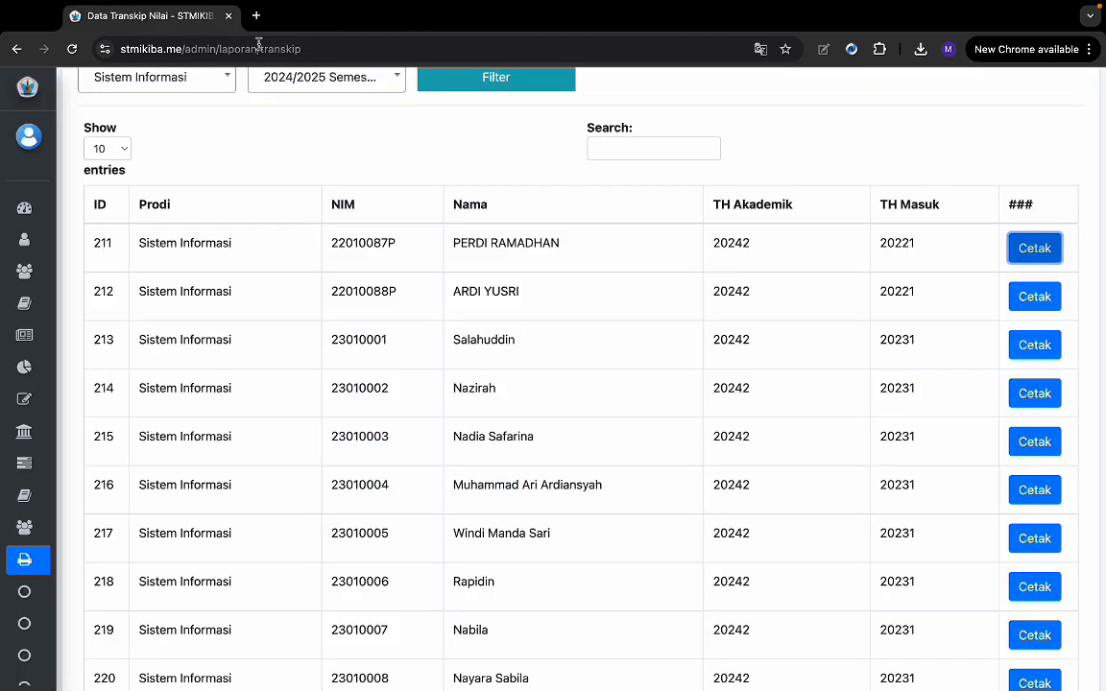
left_click(411, 16)
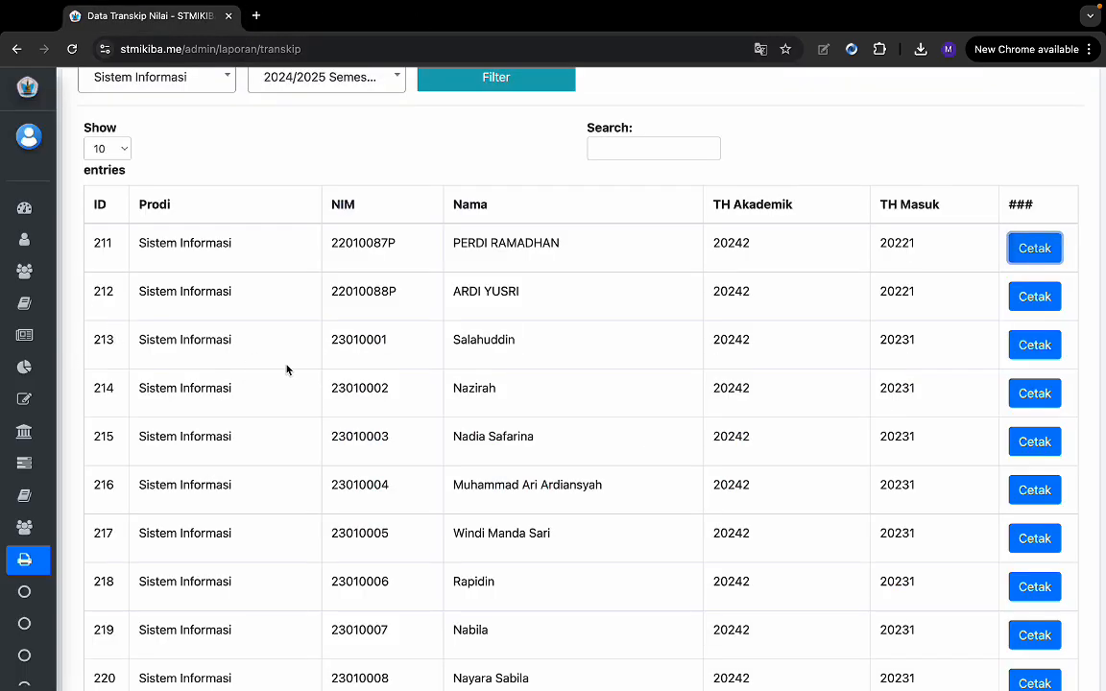
- Switch to the checklist spreadsheet in Numbers and review its steps from Pengaturan Logo through Cetak KRS/KHS/KPU/Transkrip, ending at Proses Selesai
mouse_move(64, 534)
key("ctrl+Right")
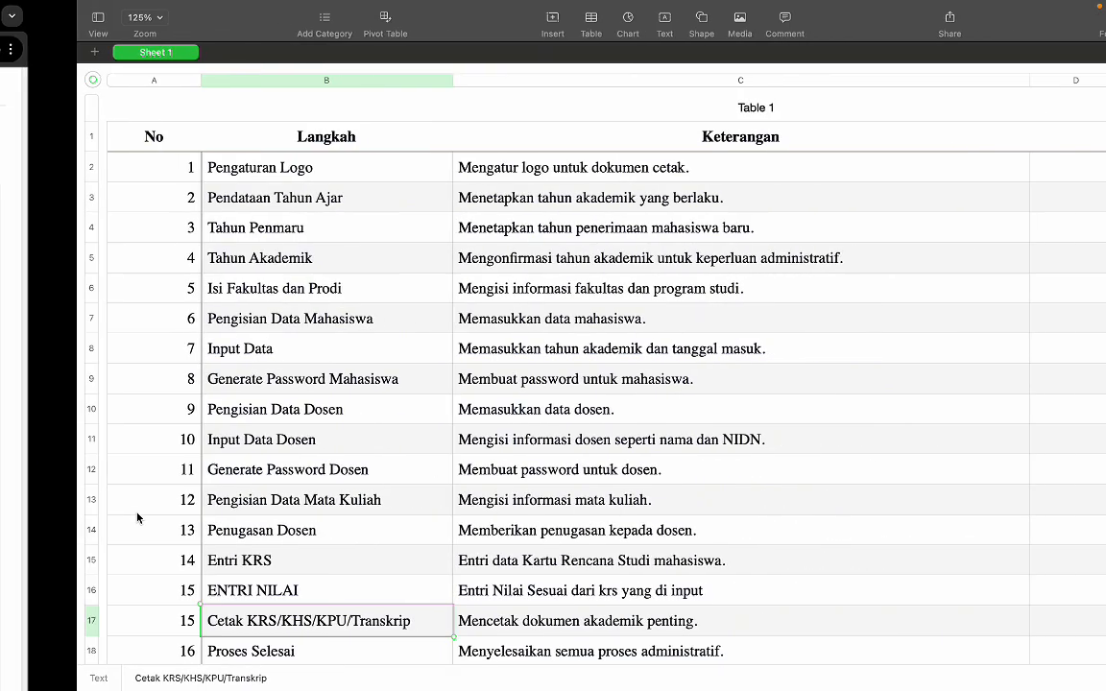
left_click(235, 566)
scroll(298, 407, "down", 3)
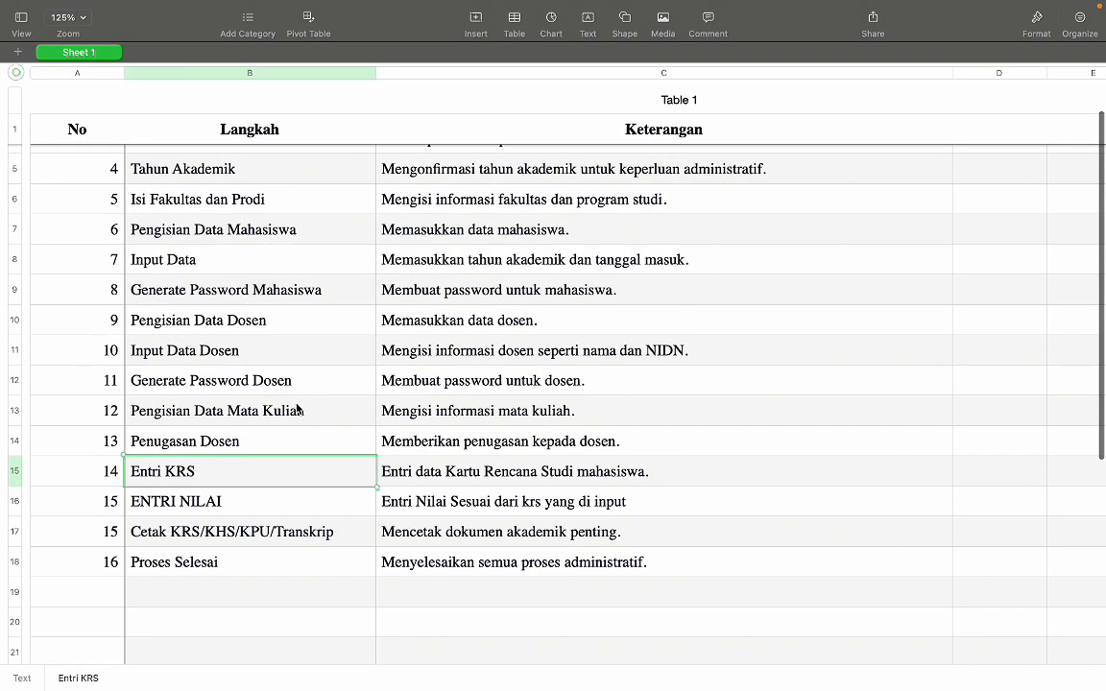
left_click(260, 550)
left_click(241, 534)
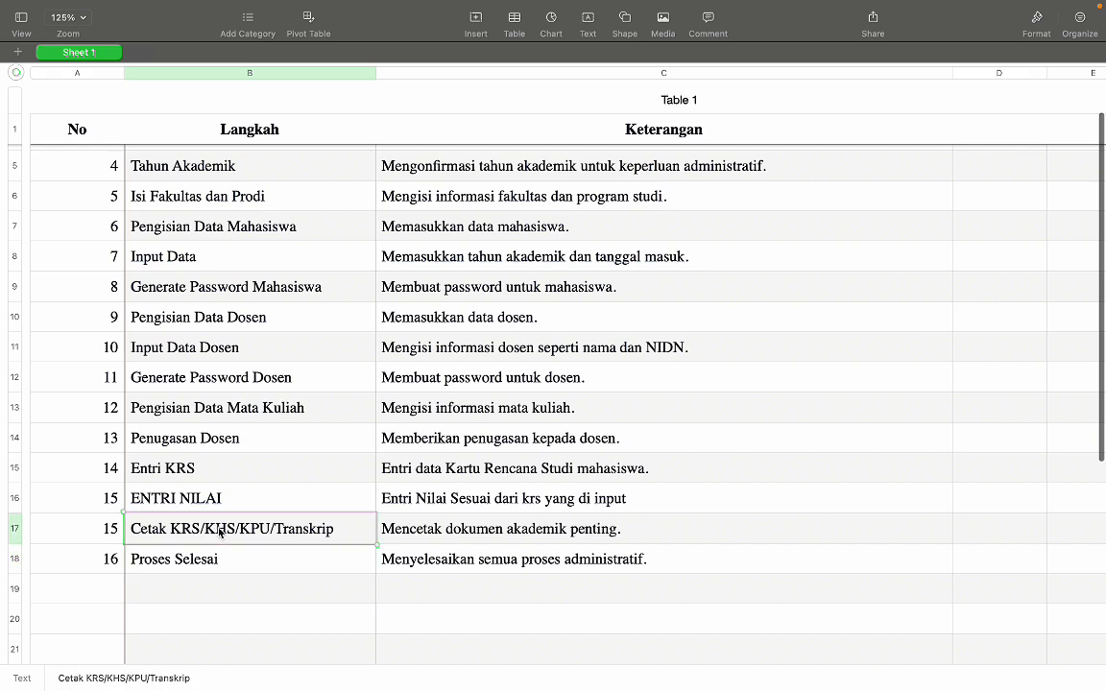
scroll(288, 480, "up", 4)
left_click(141, 178)
scroll(141, 523, "down", 3)
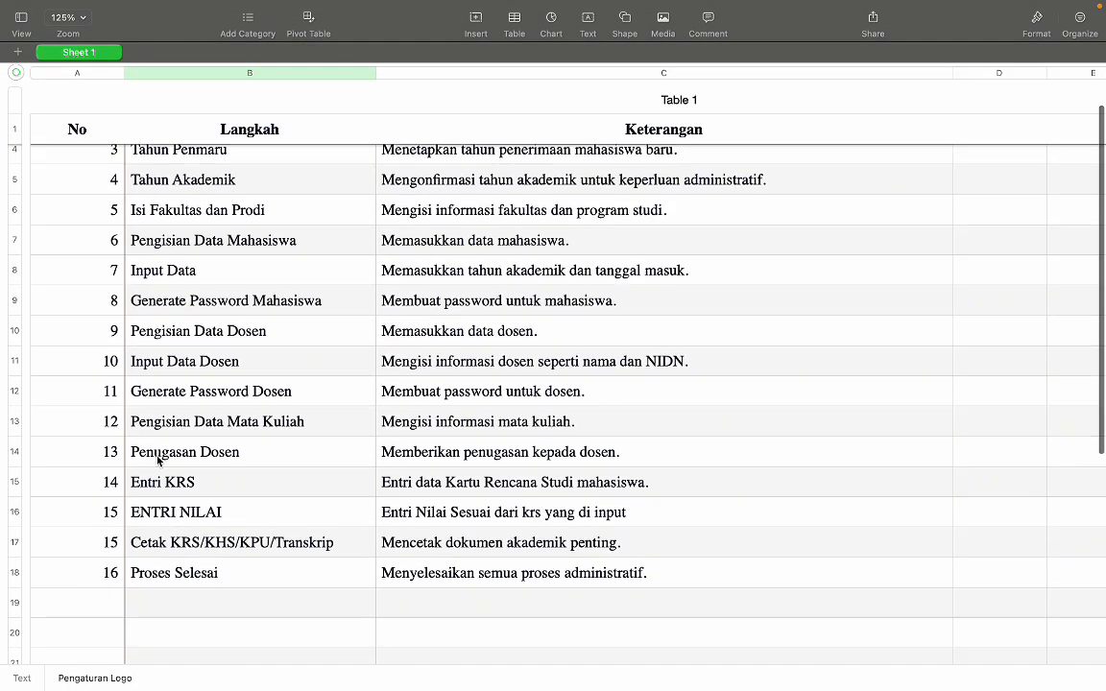
left_click(215, 572)
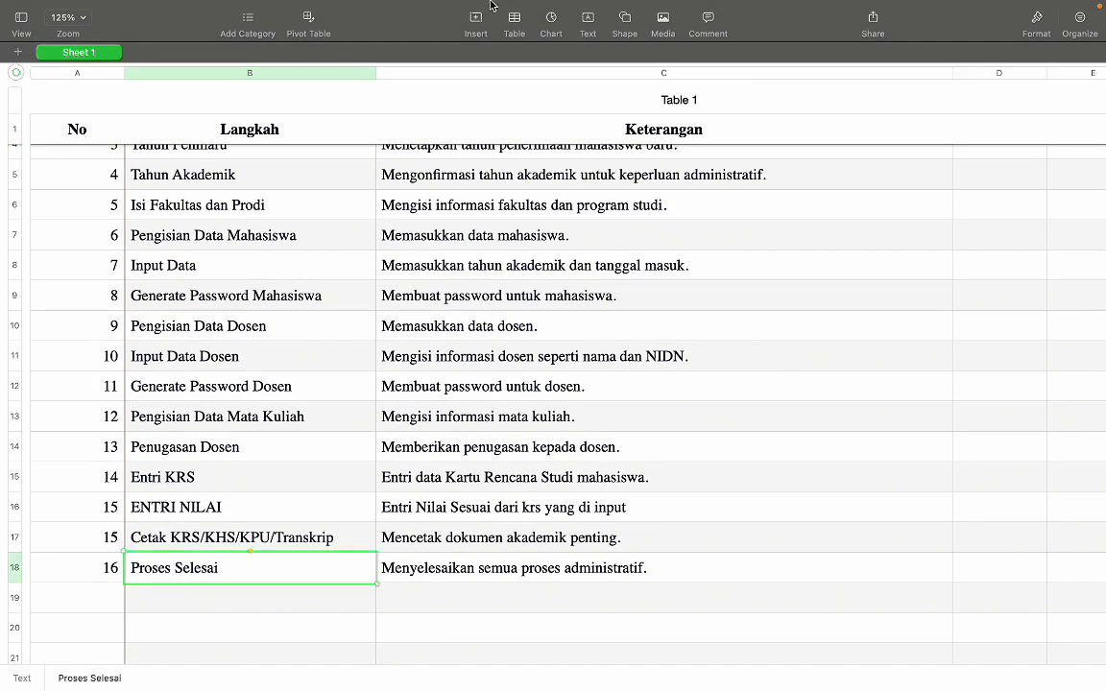